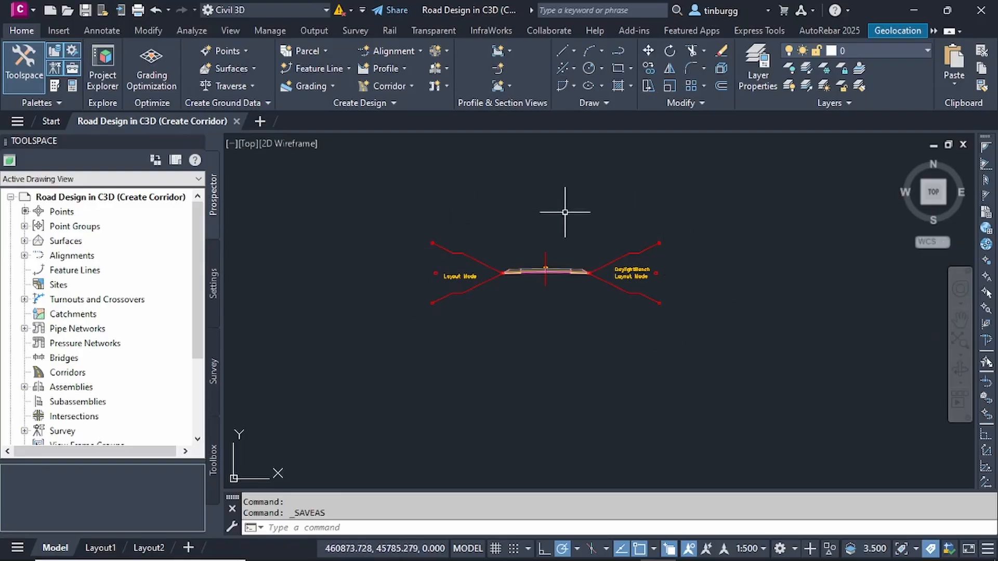
- Examine the road assembly and the ROAD WAY alignment with its edge offsets and station labels in plan
scroll(558, 300, "down", 6)
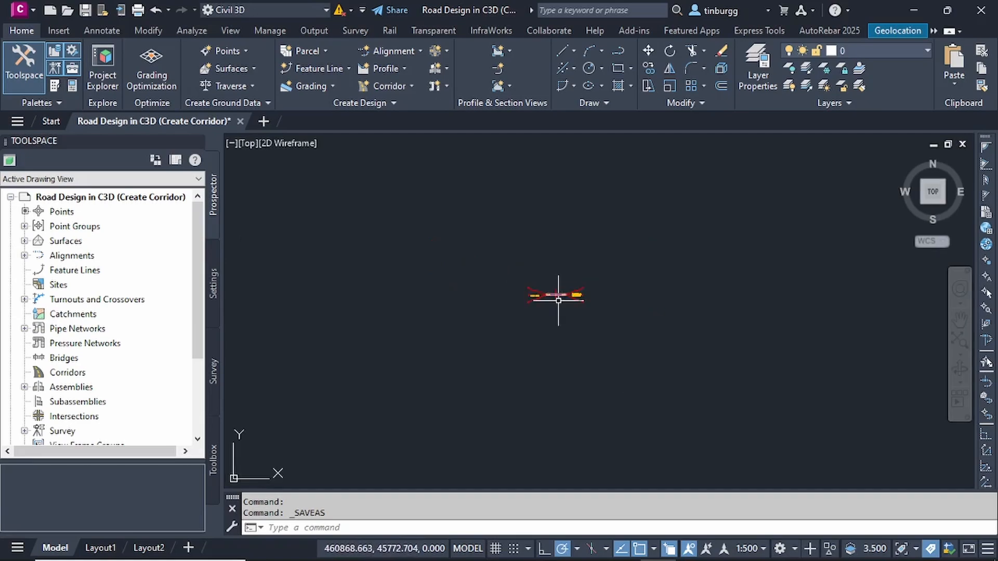
scroll(558, 300, "down", 2)
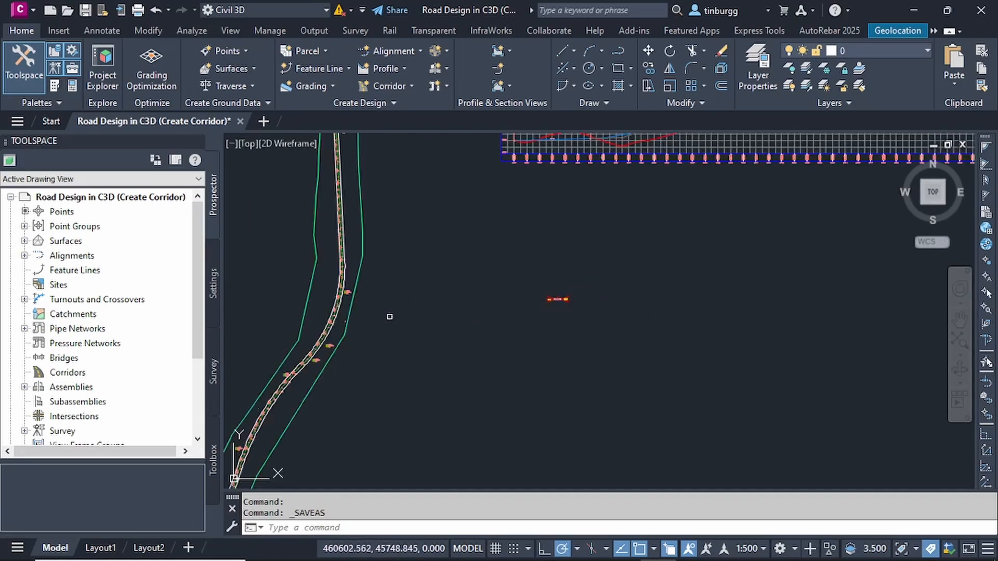
middle_click_drag(392, 317, 566, 307)
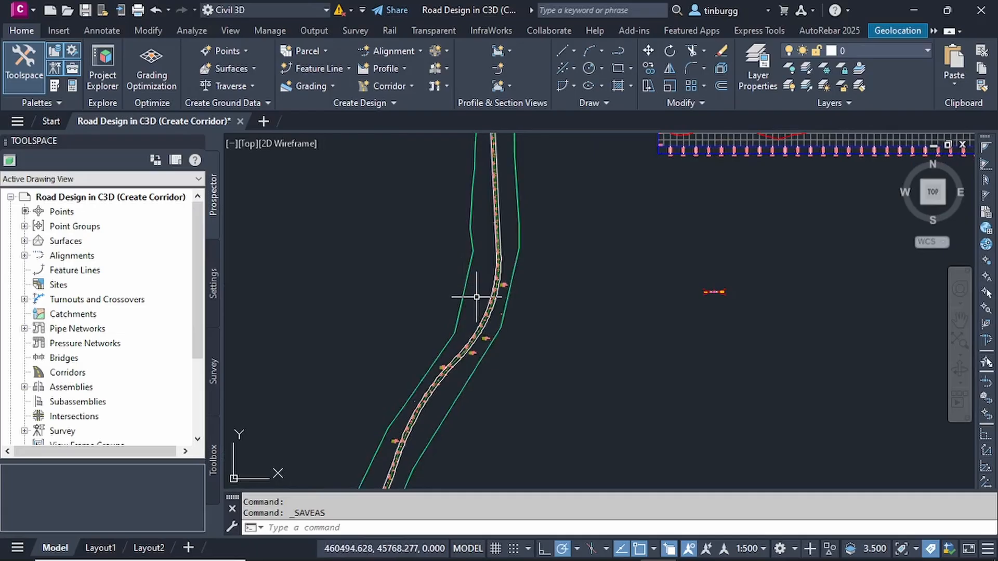
scroll(485, 310, "up", 6)
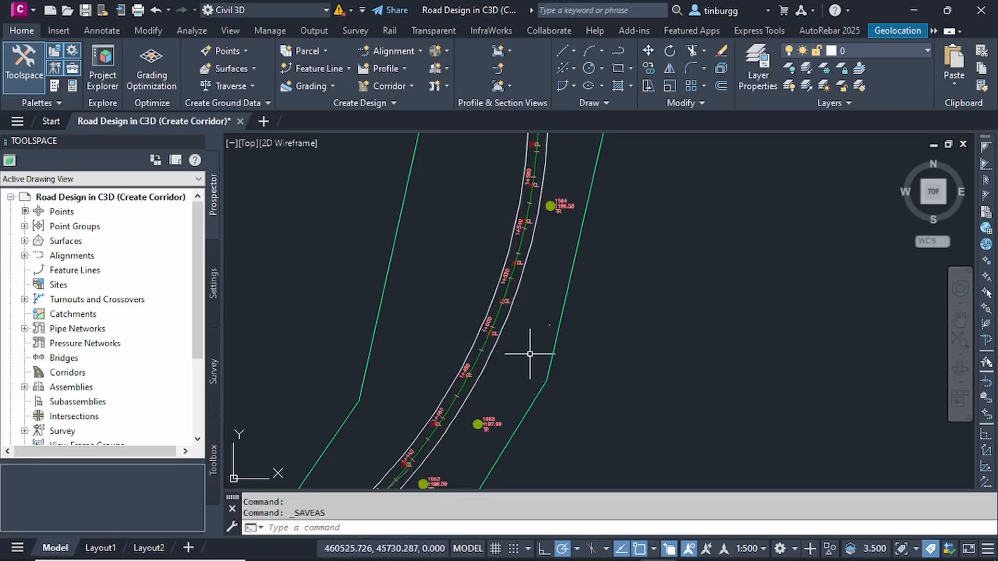
scroll(526, 351, "down", 7)
scroll(667, 335, "up", 10)
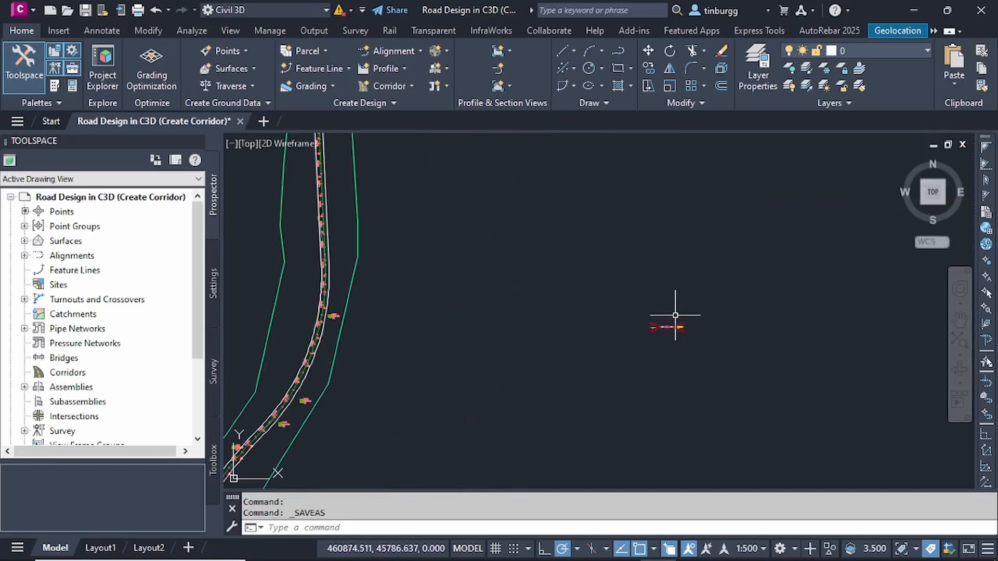
scroll(662, 343, "down", 8)
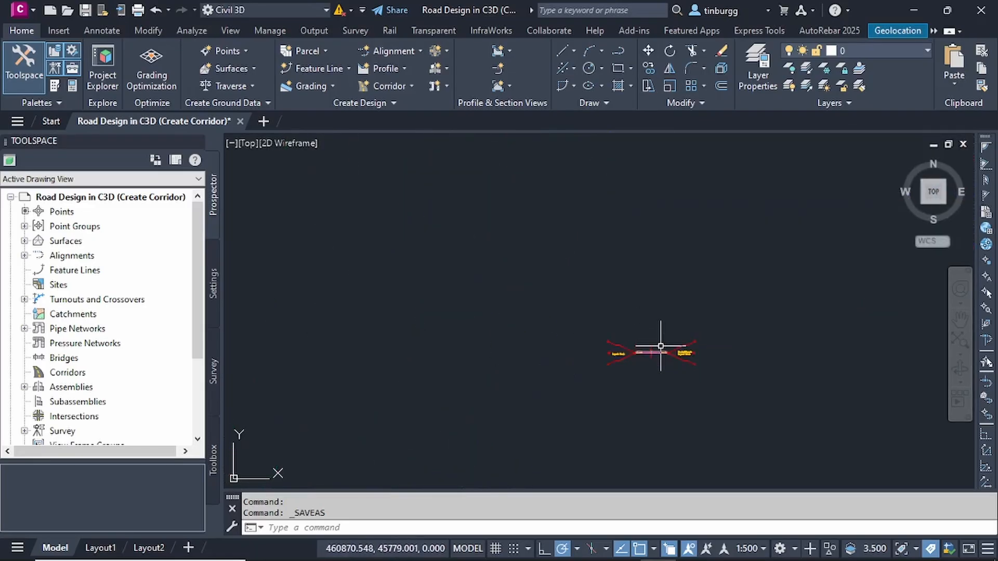
scroll(445, 296, "up", 8)
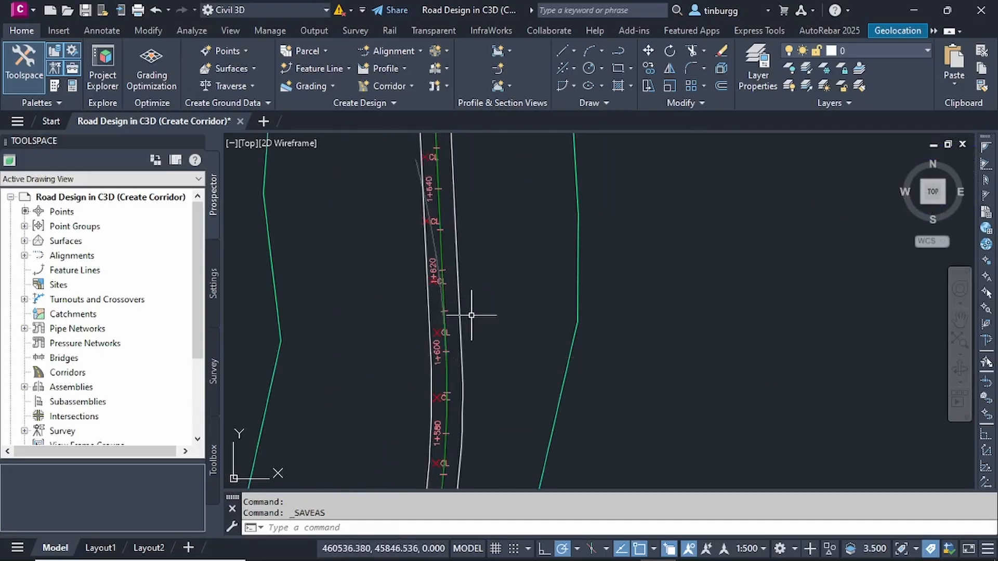
middle_click_drag(444, 257, 434, 348)
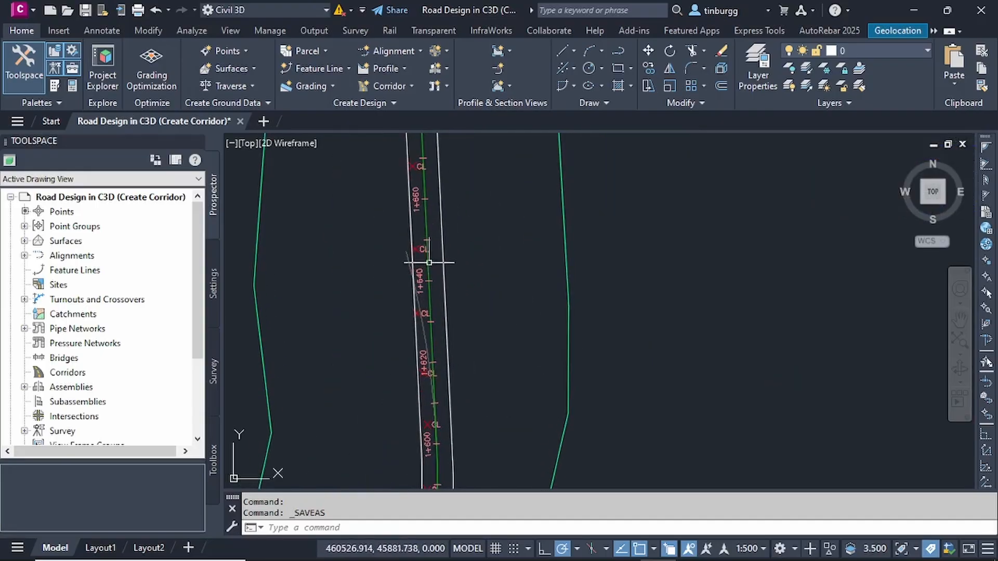
scroll(438, 230, "down", 2)
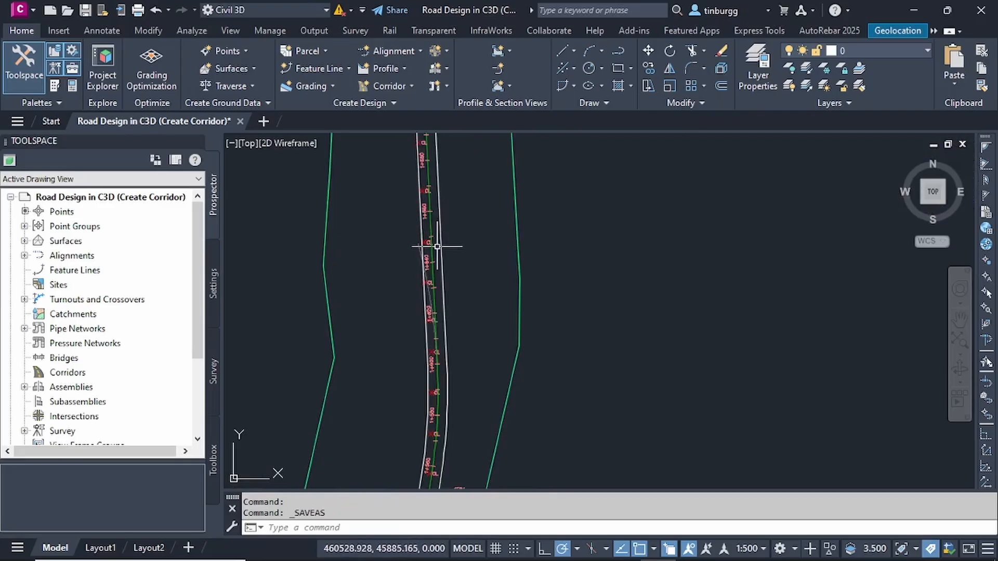
scroll(437, 247, "up", 4)
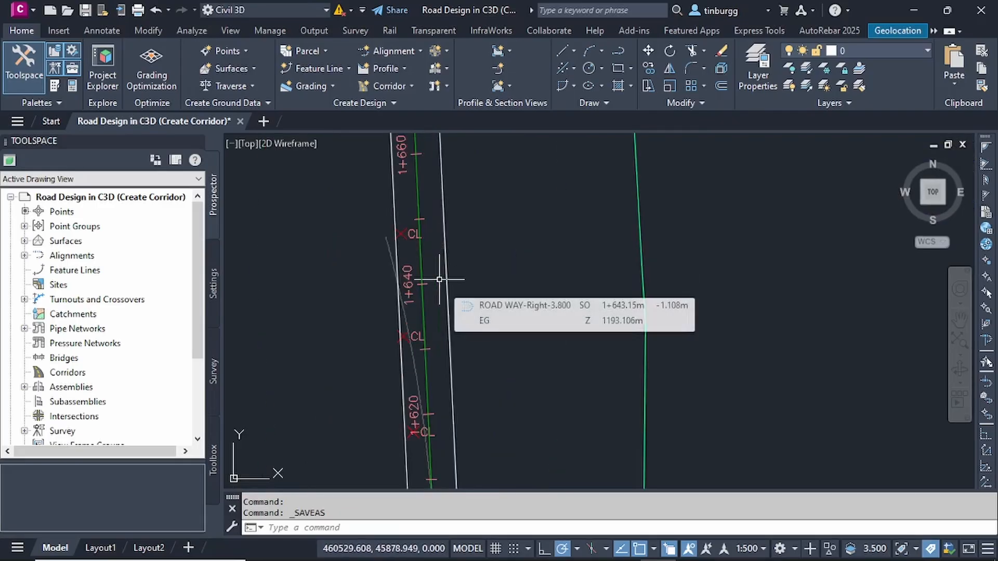
scroll(439, 279, "down", 6)
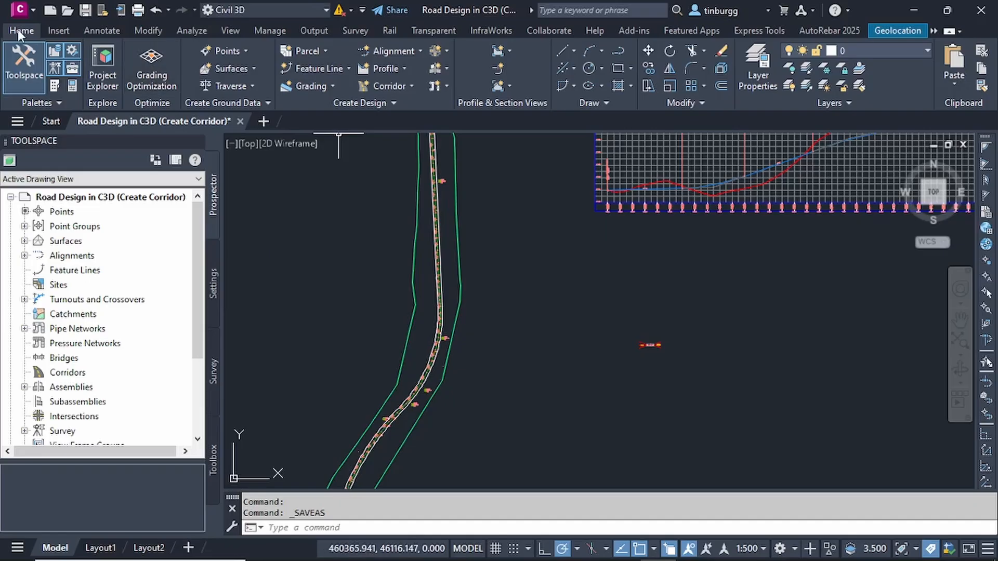
- Start a new corridor named ROAD WAY CORRIDOR with the Basic corridor style
left_click(409, 84)
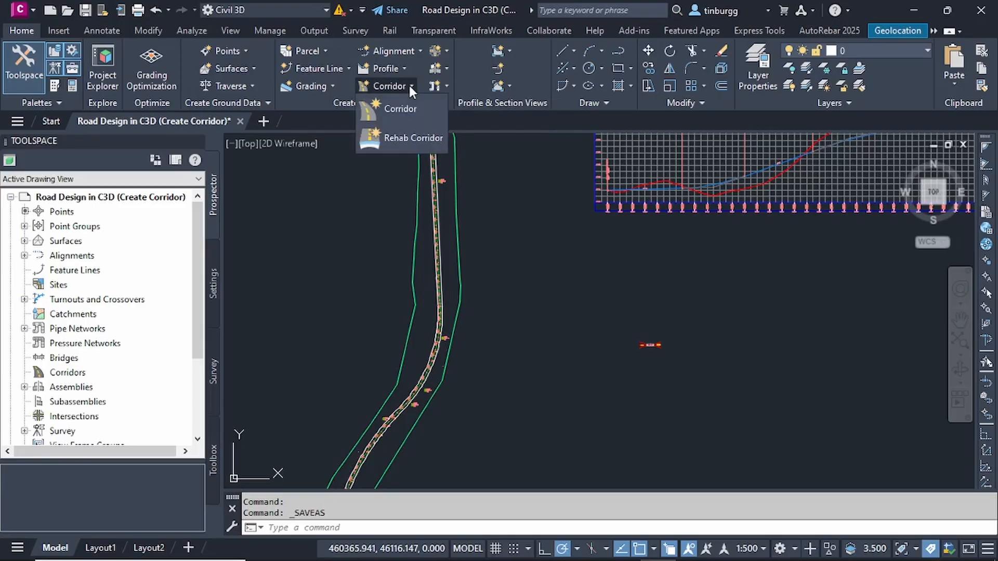
left_click(388, 108)
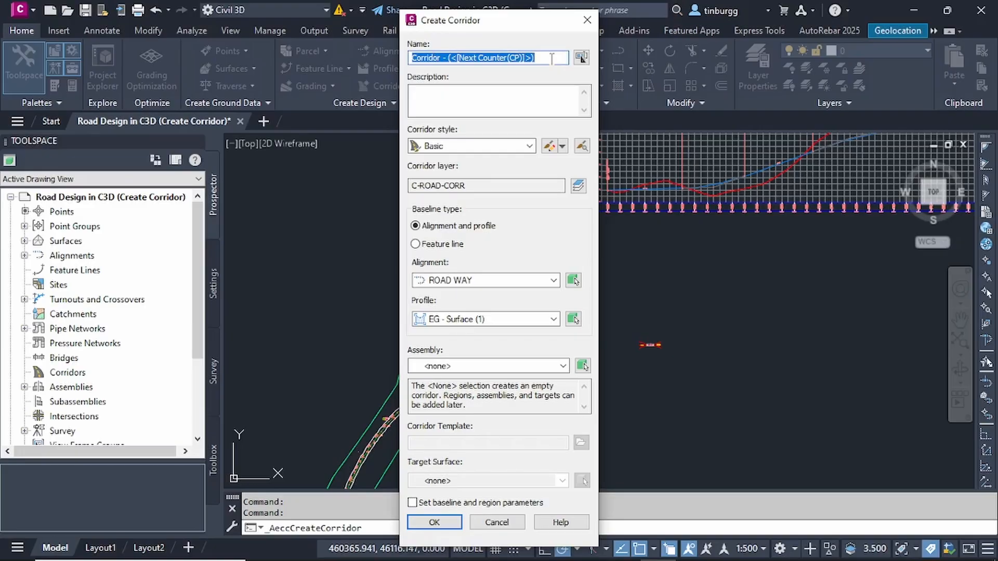
type("ROAD WAY CORRIDOR")
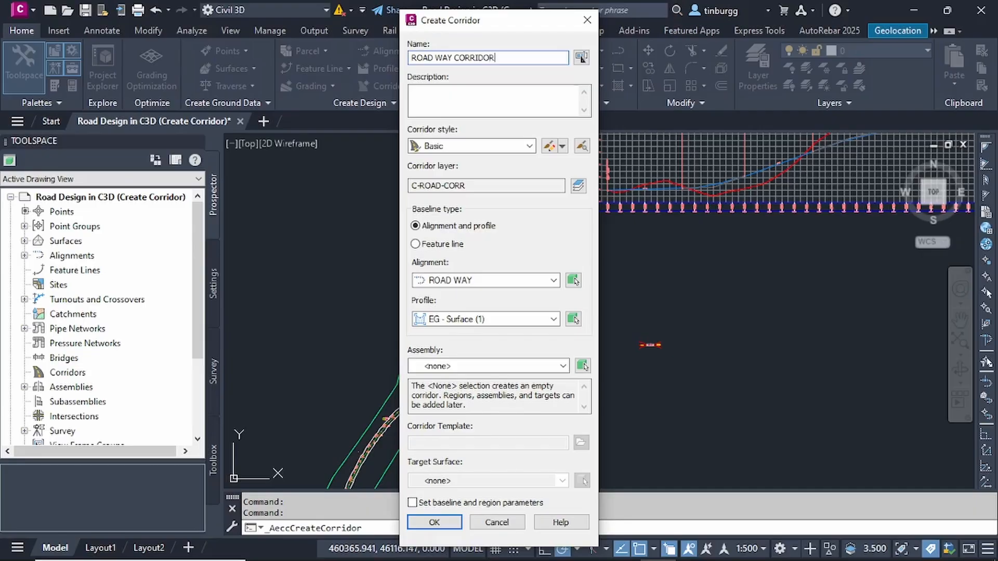
left_click(455, 96)
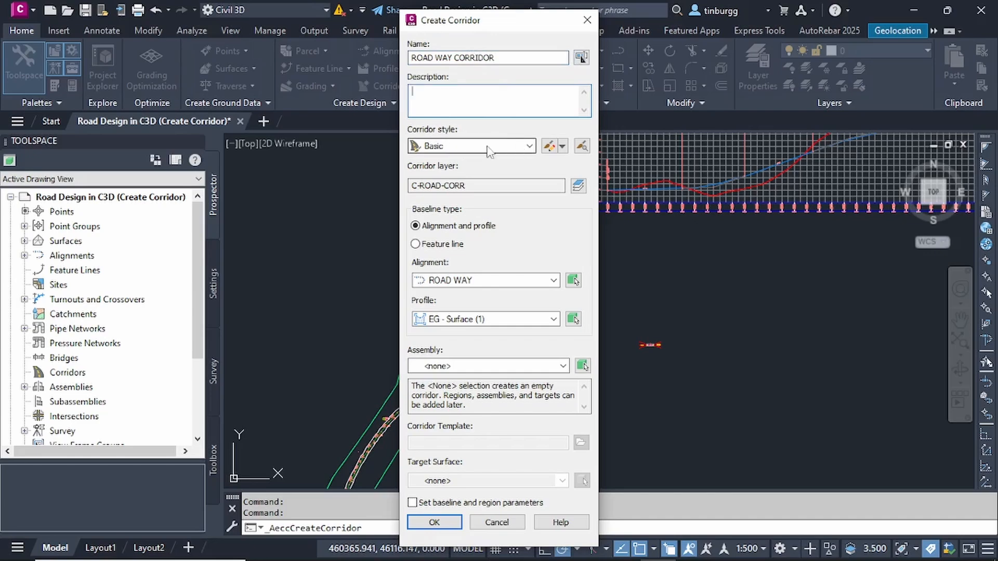
left_click(530, 147)
left_click(518, 156)
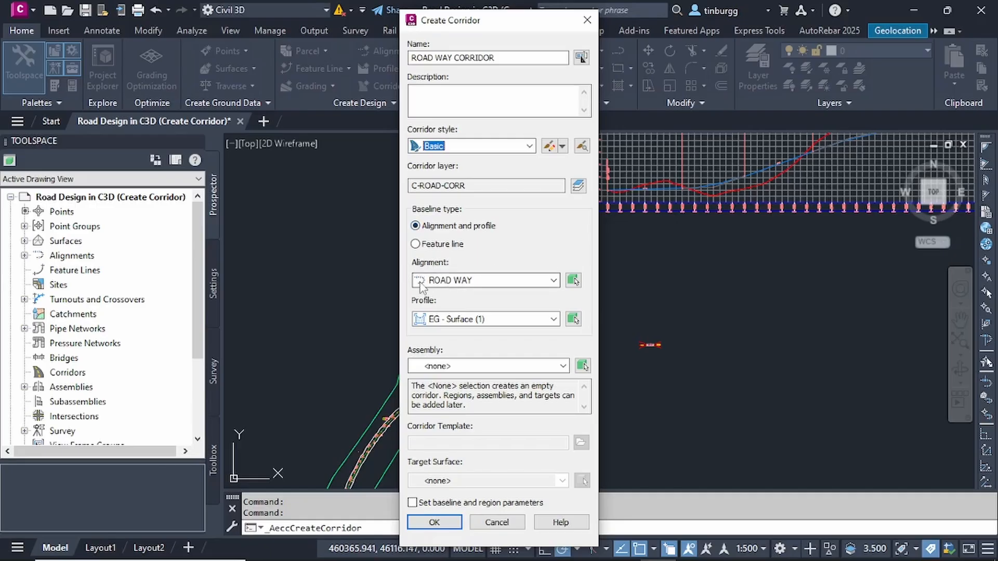
- Define the corridor baseline with the ROAD WAY alignment and the ROAD WAY DESIGN PROFILE
left_click(553, 281)
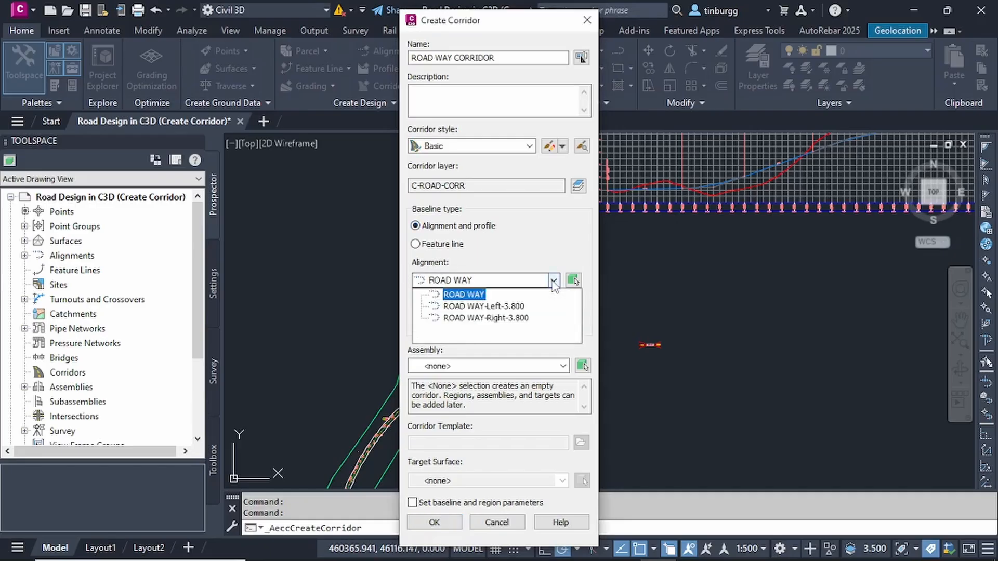
left_click(554, 281)
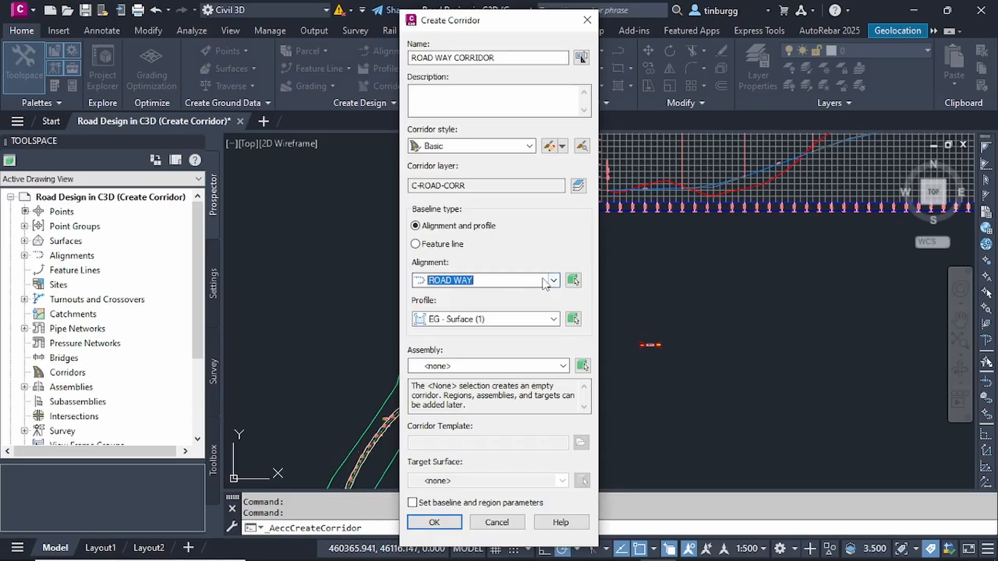
left_click(553, 281)
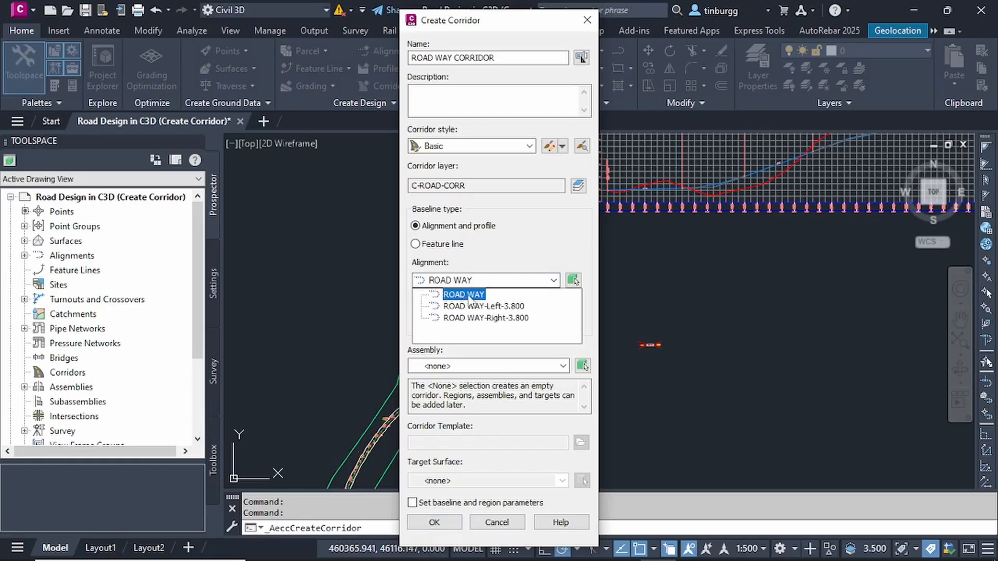
left_click(552, 284)
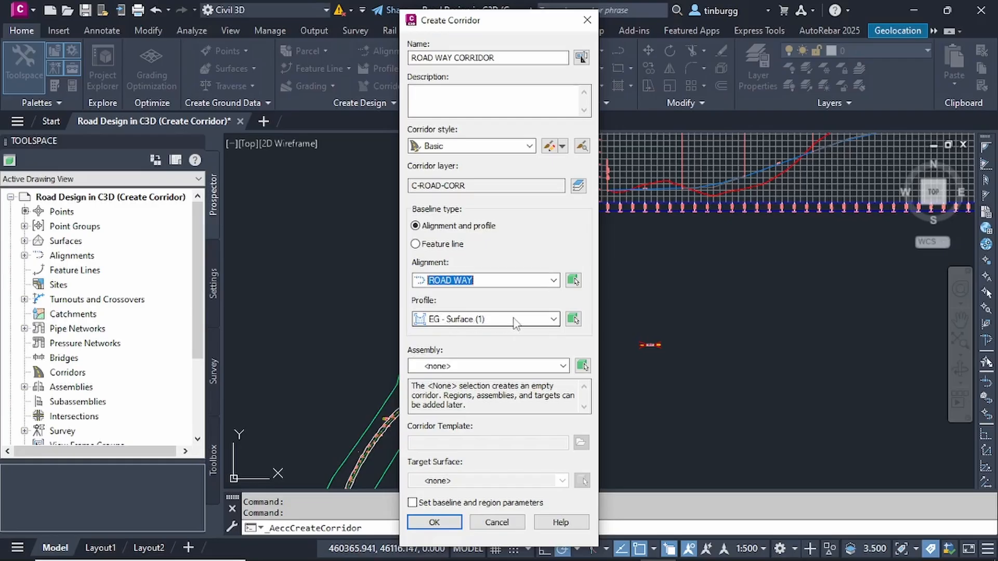
left_click(553, 319)
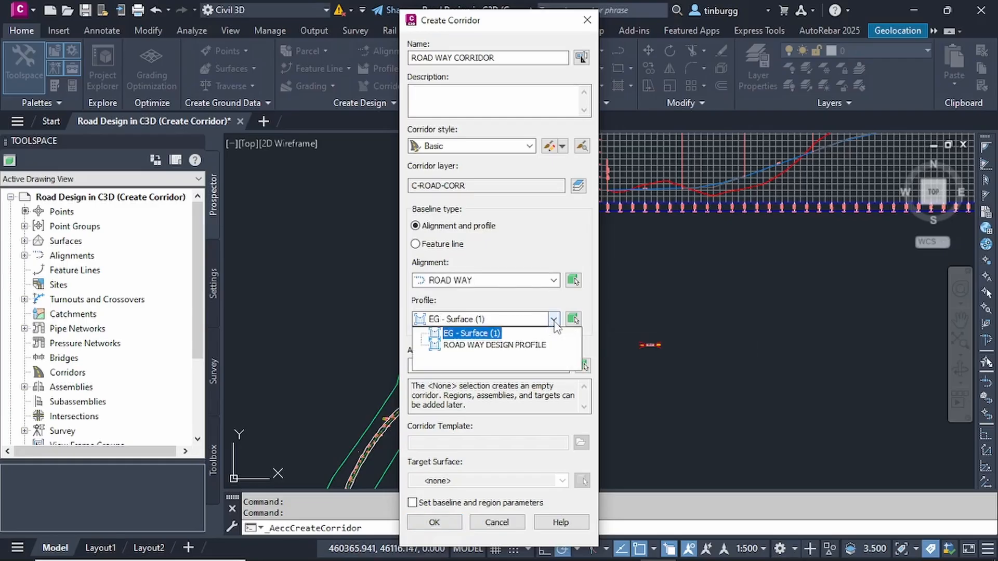
left_click(529, 345)
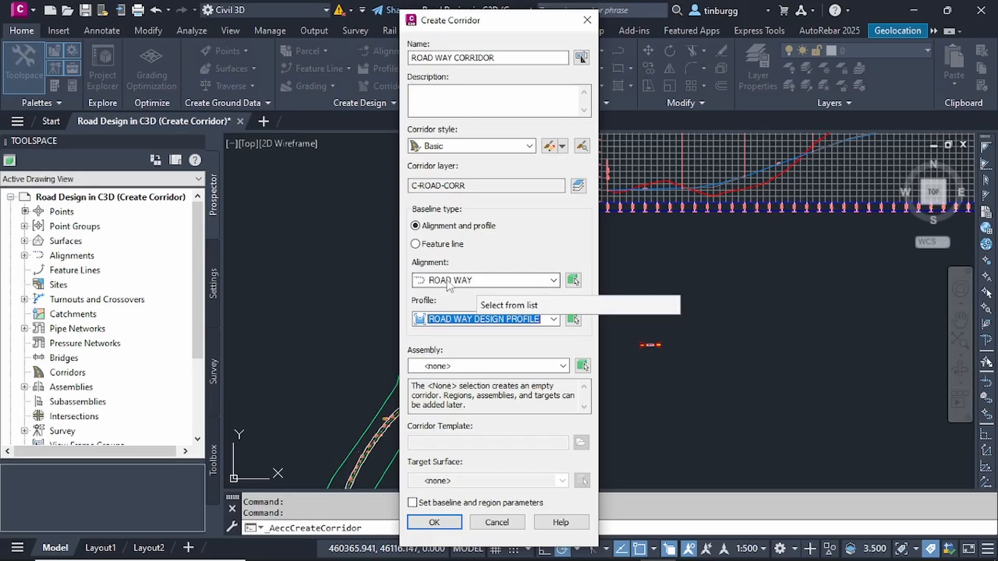
left_click(554, 319)
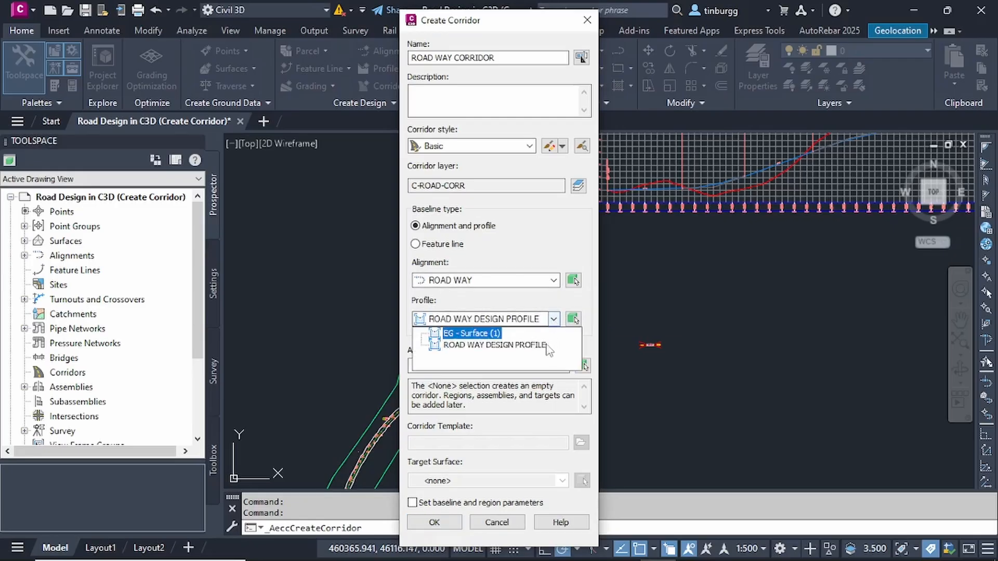
left_click(485, 347)
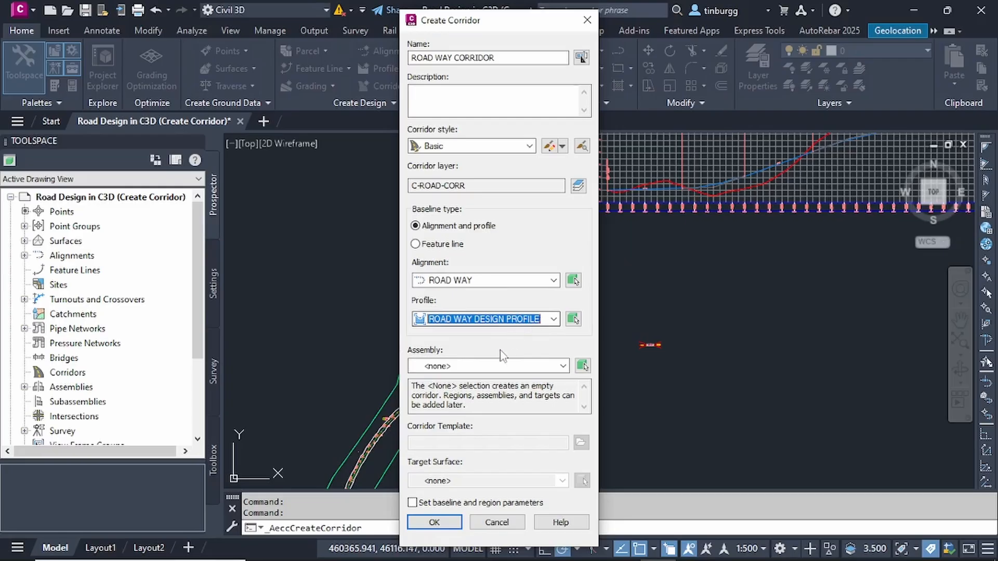
- Assign ROAD WAY ASSEMBLY as the corridor's assembly and EG as its target surface
left_click(564, 366)
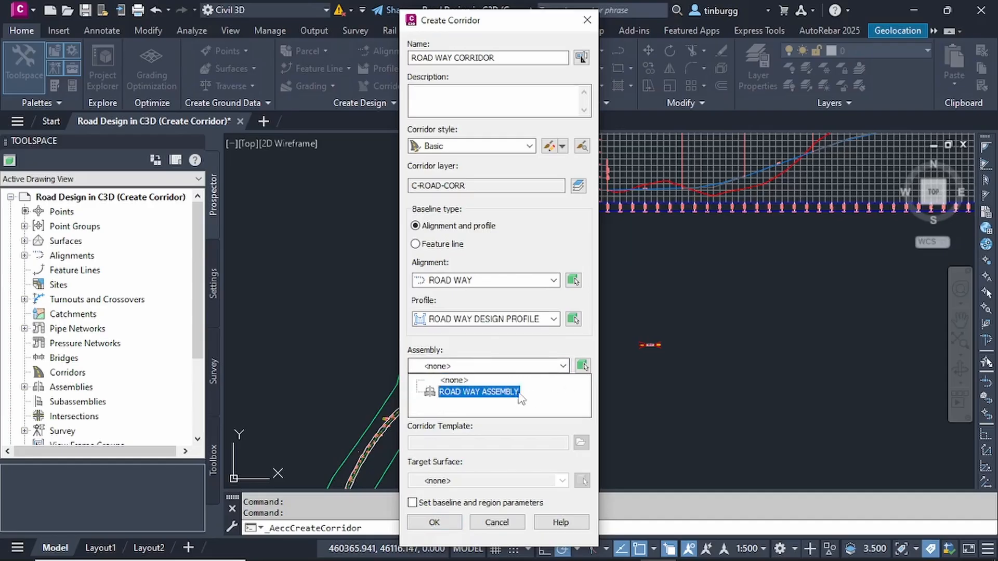
left_click(481, 393)
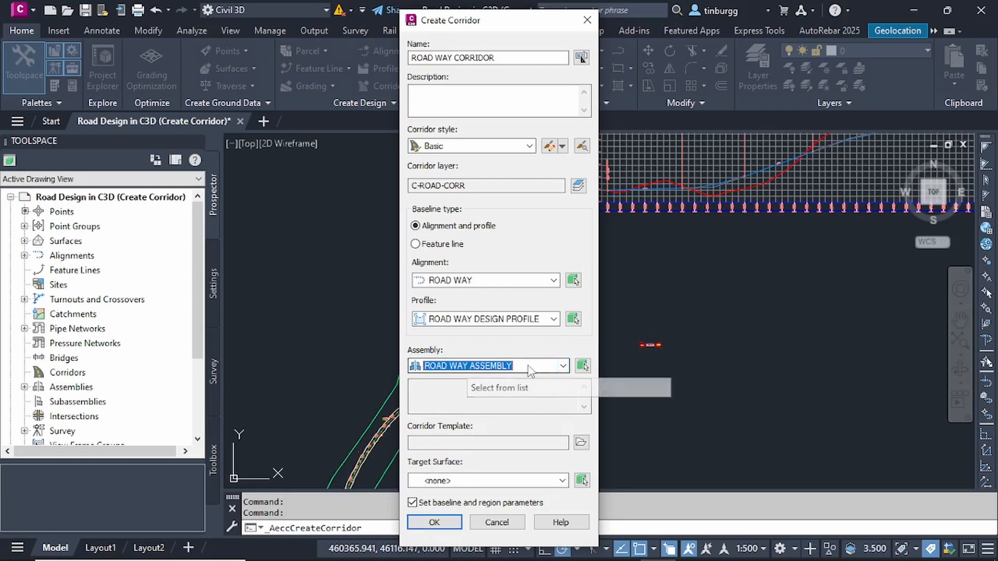
left_click(462, 367)
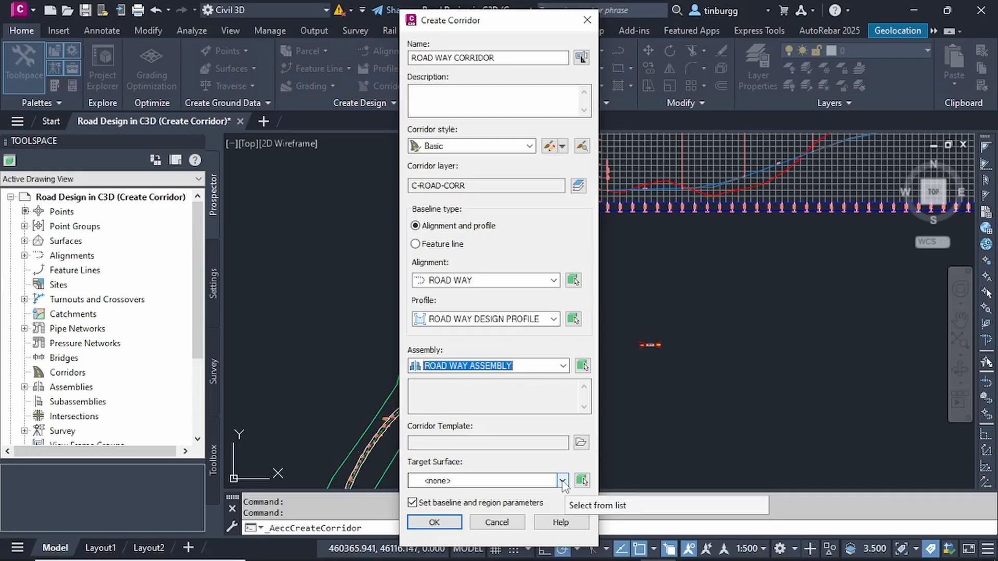
left_click(562, 481)
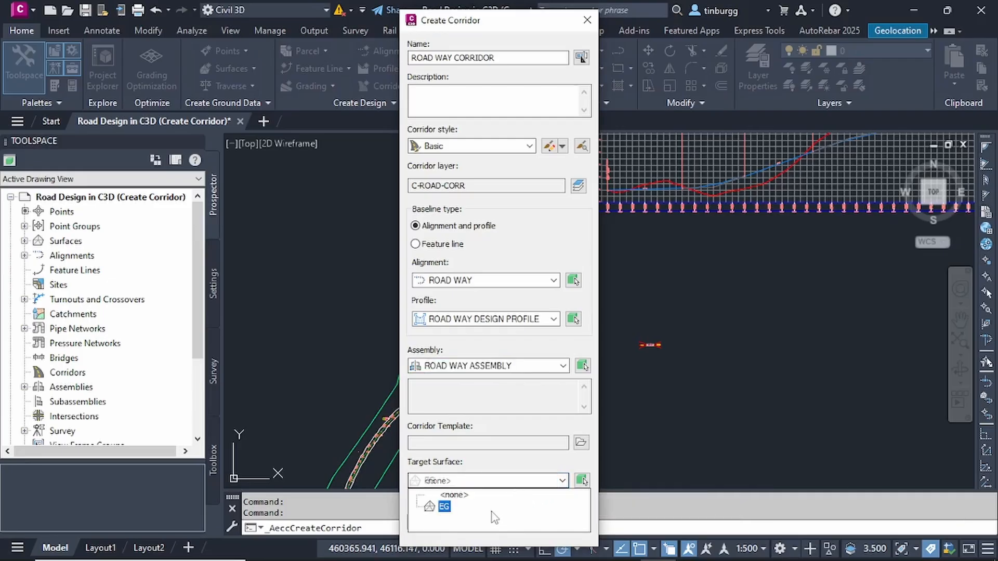
left_click(453, 509)
left_click(445, 508)
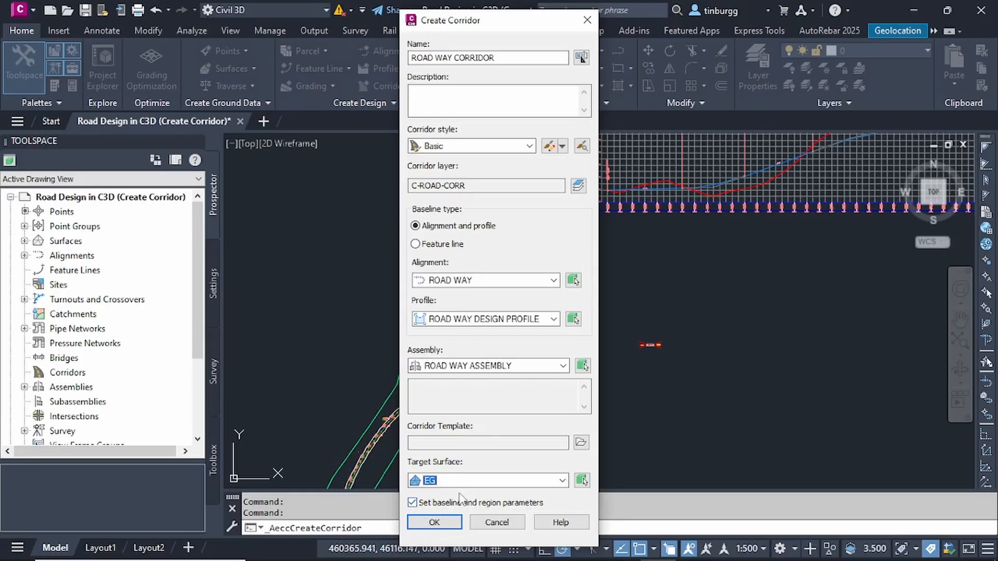
- Create the corridor with the default baseline and region parameters and rebuild it
left_click(441, 522)
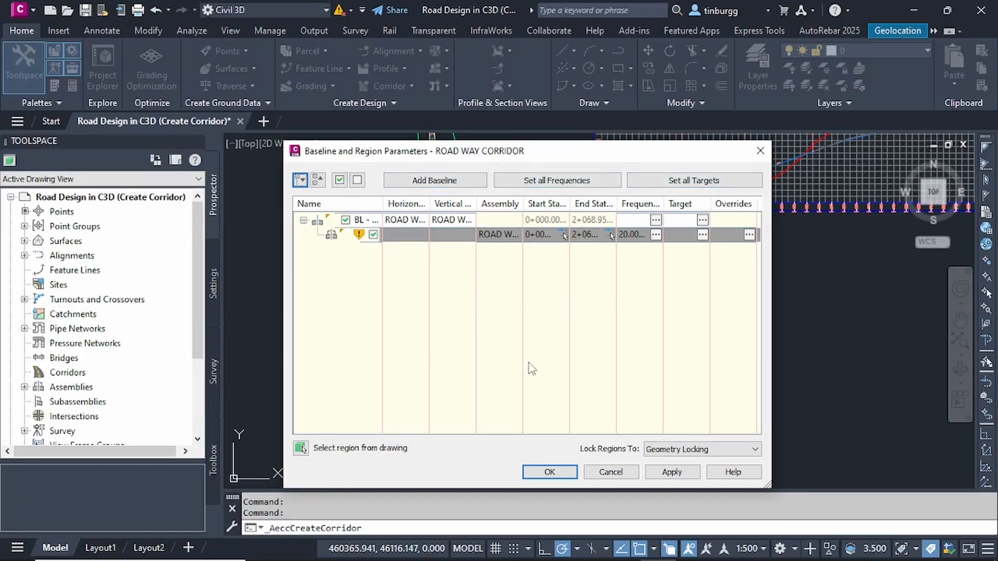
left_click(554, 473)
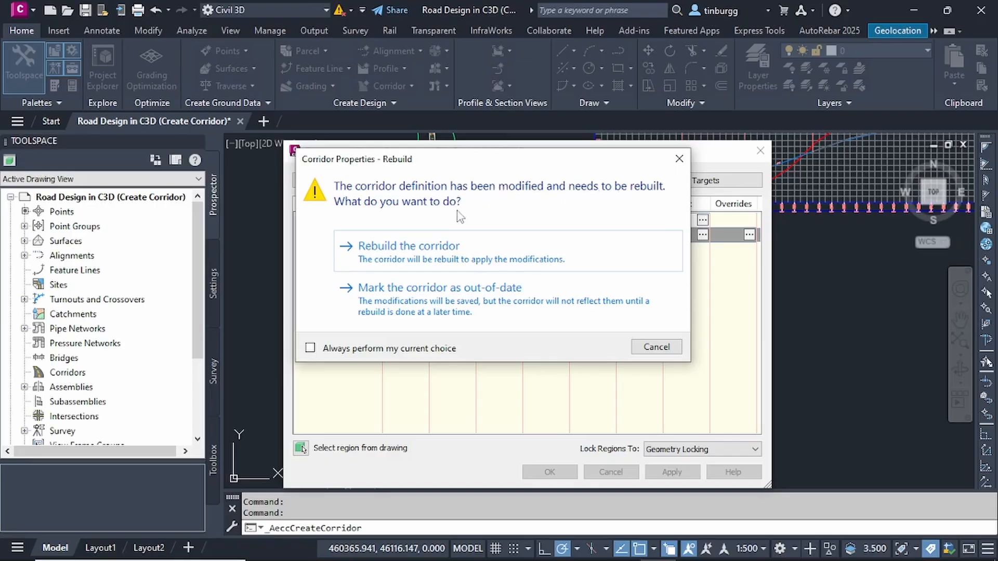
left_click(434, 253)
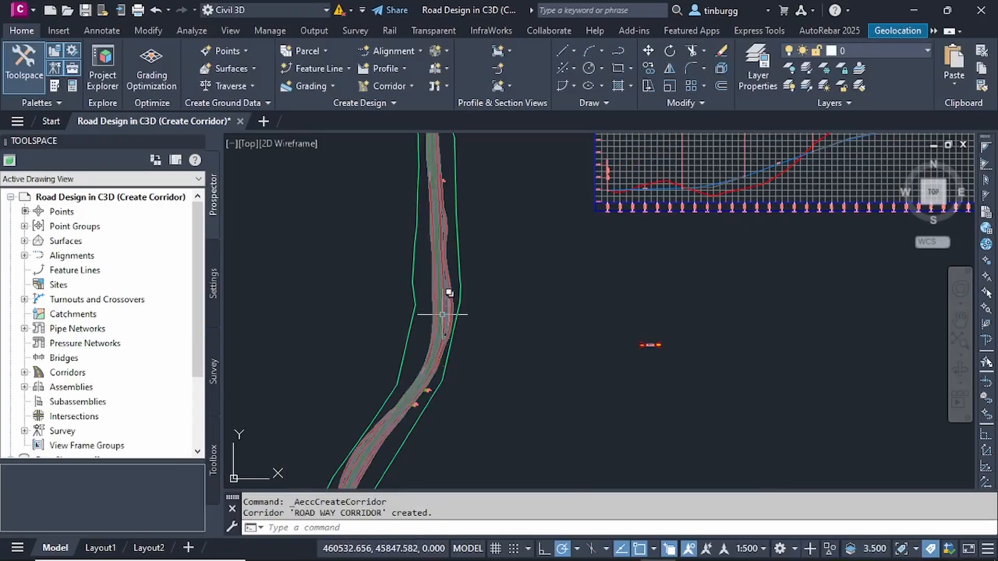
- Examine the new corridor in plan from the bend near station 1+600 down to its southern end
scroll(442, 313, "up", 4)
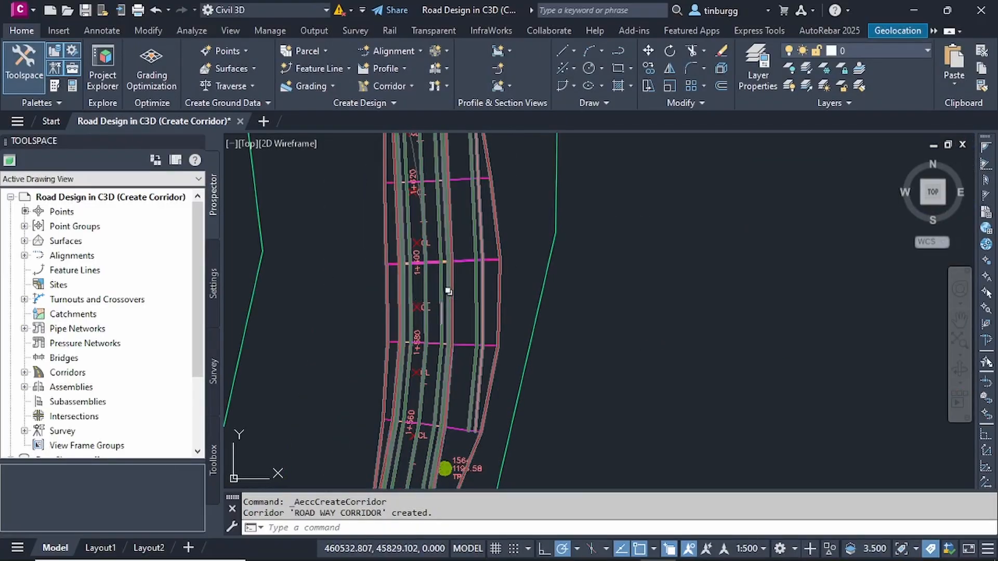
scroll(448, 292, "down", 5)
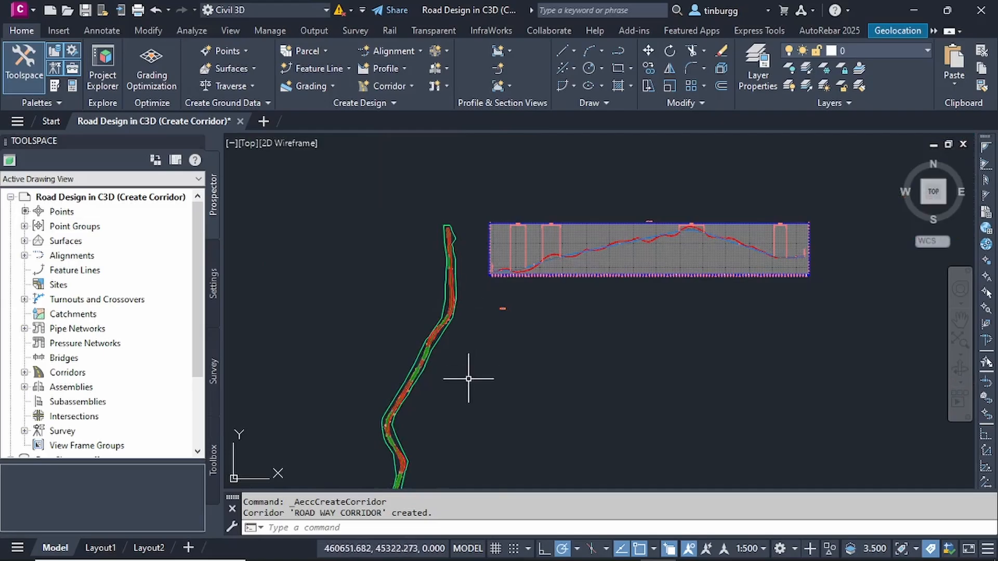
middle_click_drag(445, 379, 497, 296)
scroll(506, 318, "up", 3)
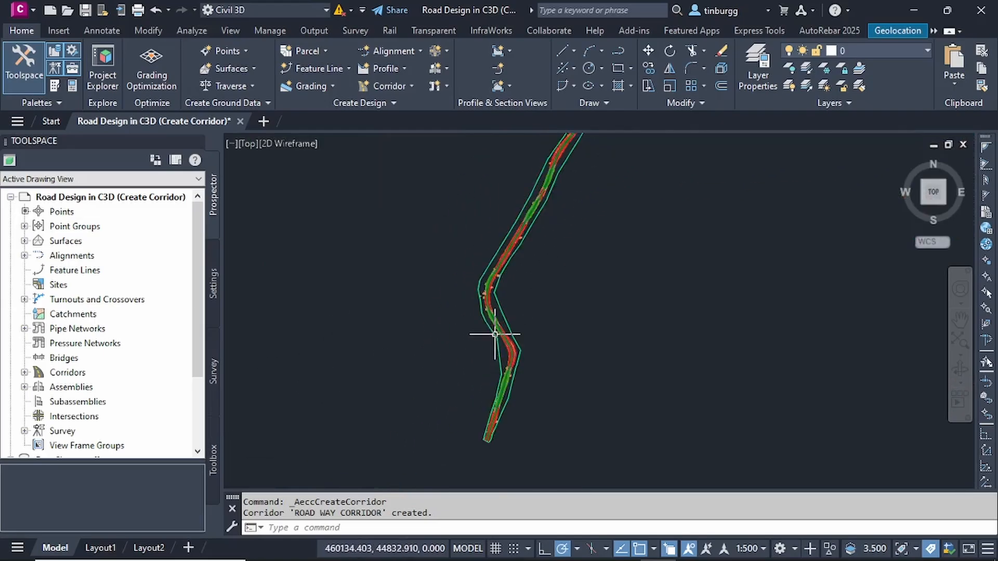
scroll(504, 299, "up", 4)
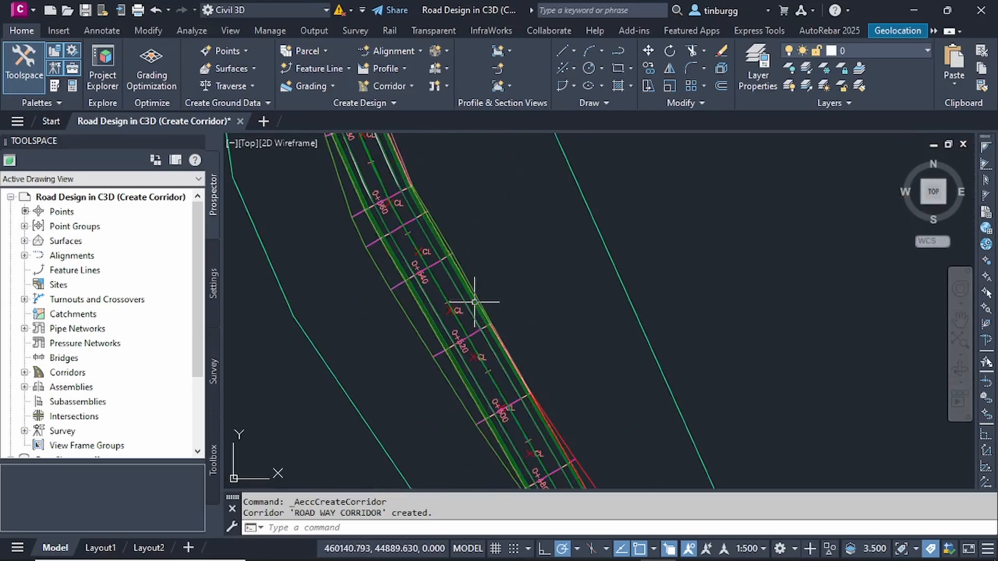
scroll(474, 302, "down", 4)
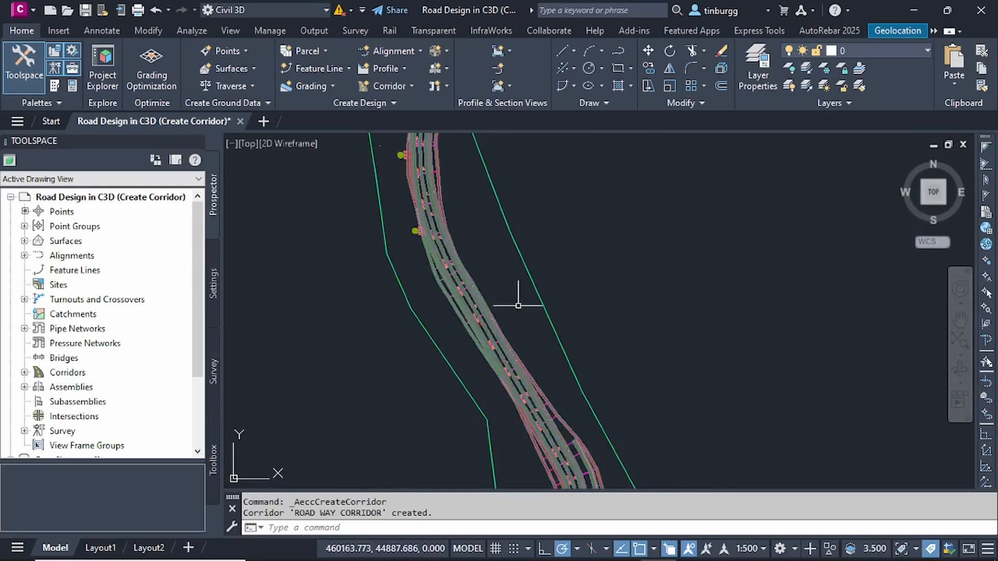
scroll(518, 305, "down", 3)
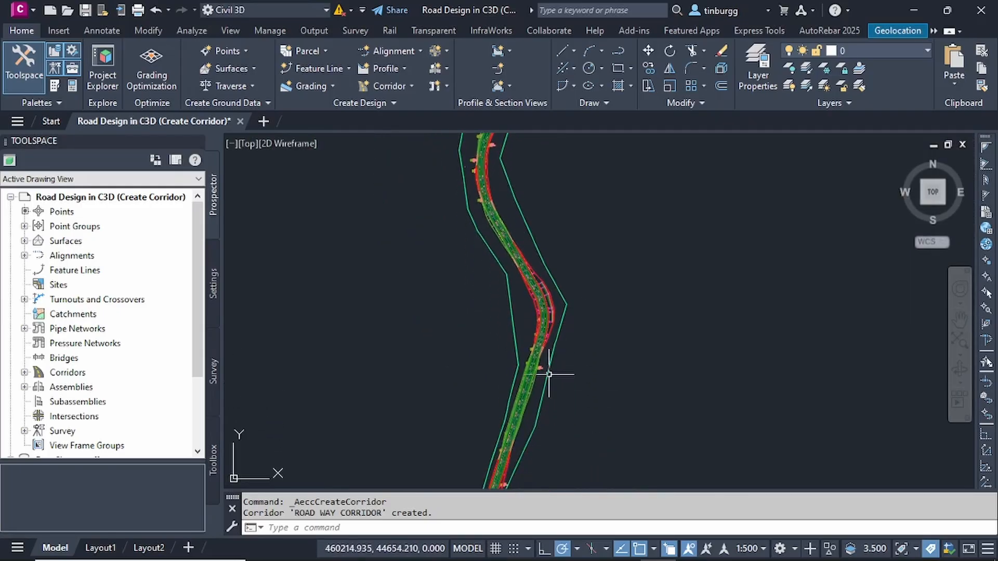
scroll(549, 373, "up", 3)
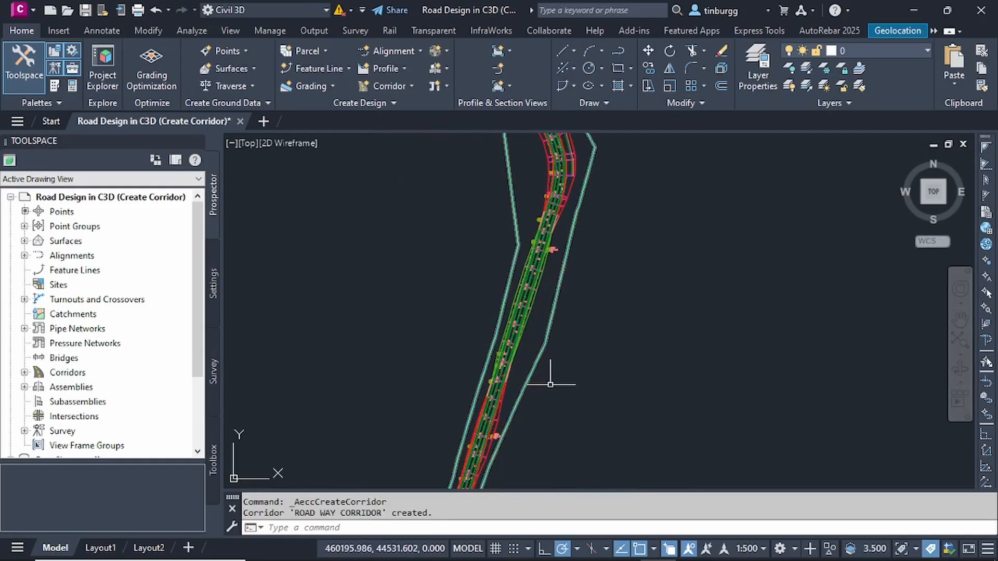
middle_click_drag(550, 384, 542, 304)
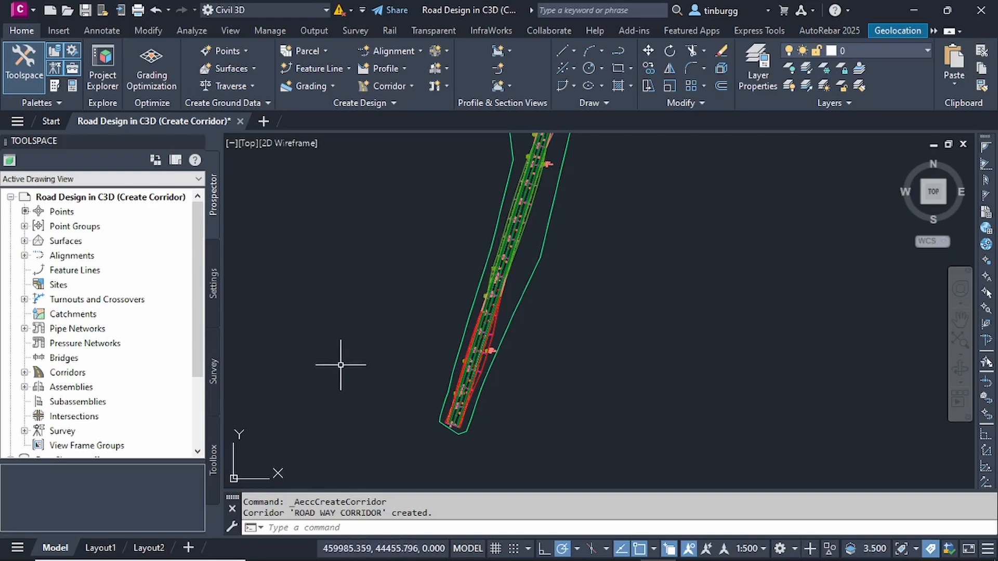
- Review the corridor messages in the Event Viewer and close it
left_click(59, 100)
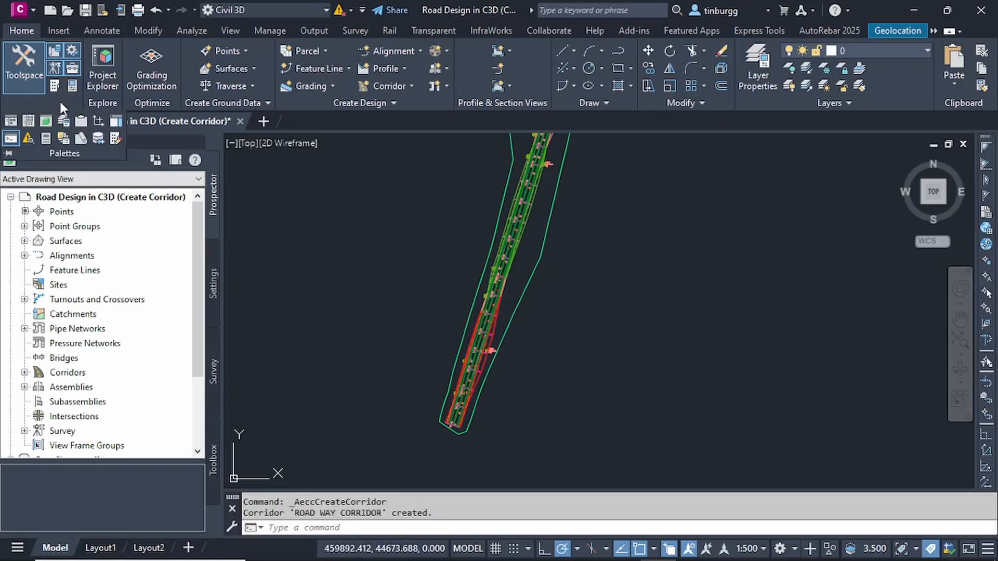
left_click(340, 228)
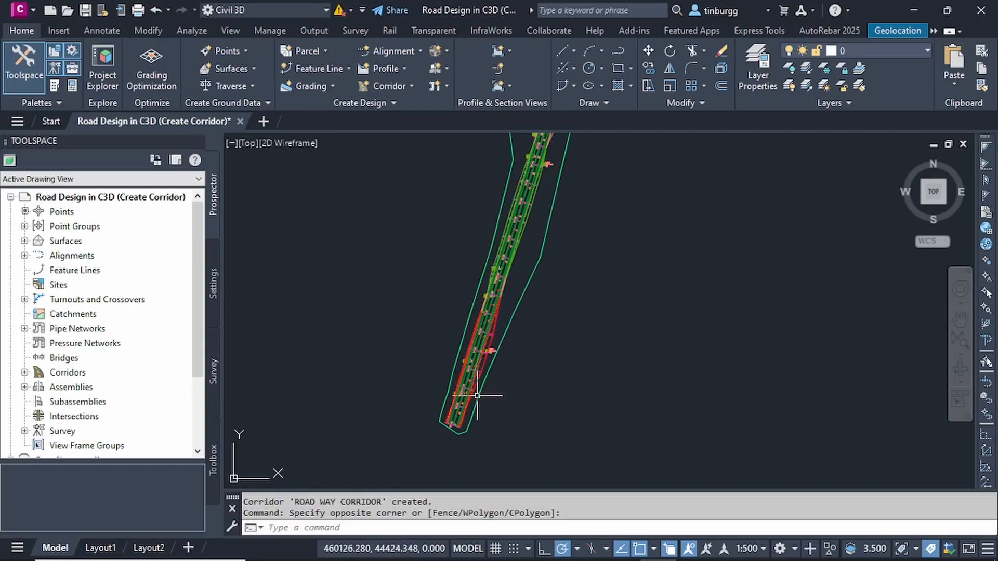
left_click(58, 103)
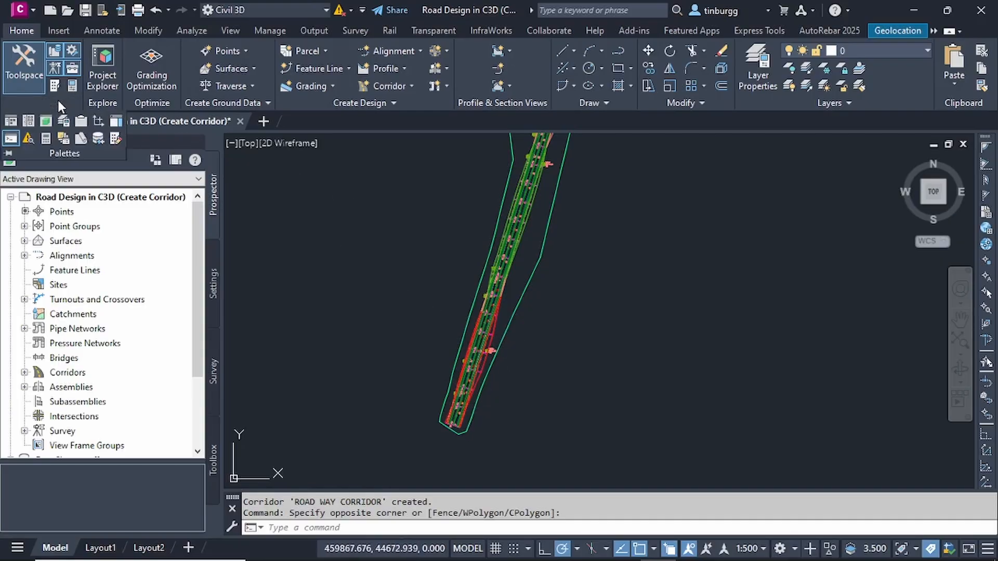
left_click(27, 138)
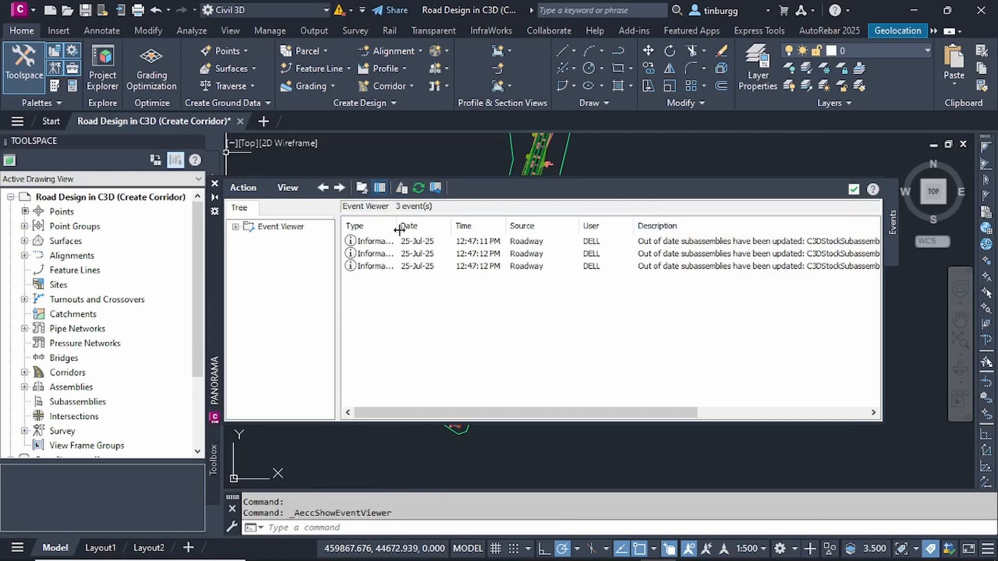
left_click(854, 190)
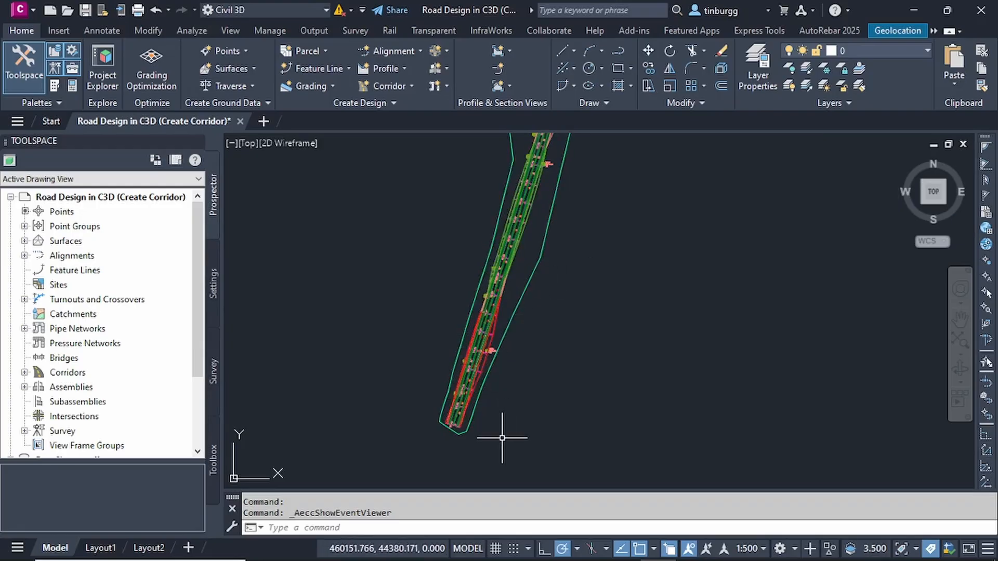
- Inspect the corridor's section lines and daylight edges at its southern end, around stations 0+020 to 0+080
scroll(486, 443, "up", 1)
scroll(470, 420, "up", 1)
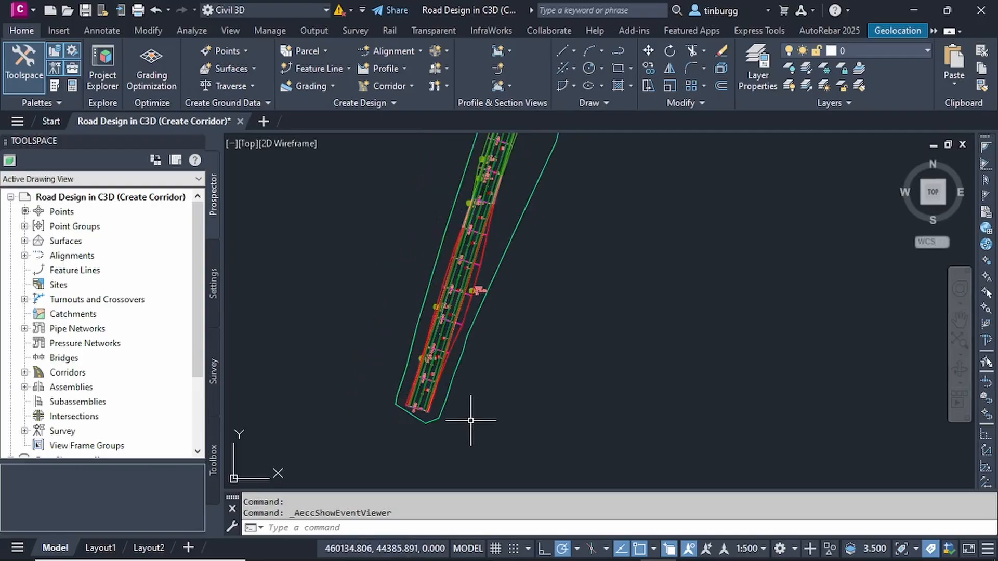
scroll(471, 419, "down", 1)
scroll(474, 419, "down", 1)
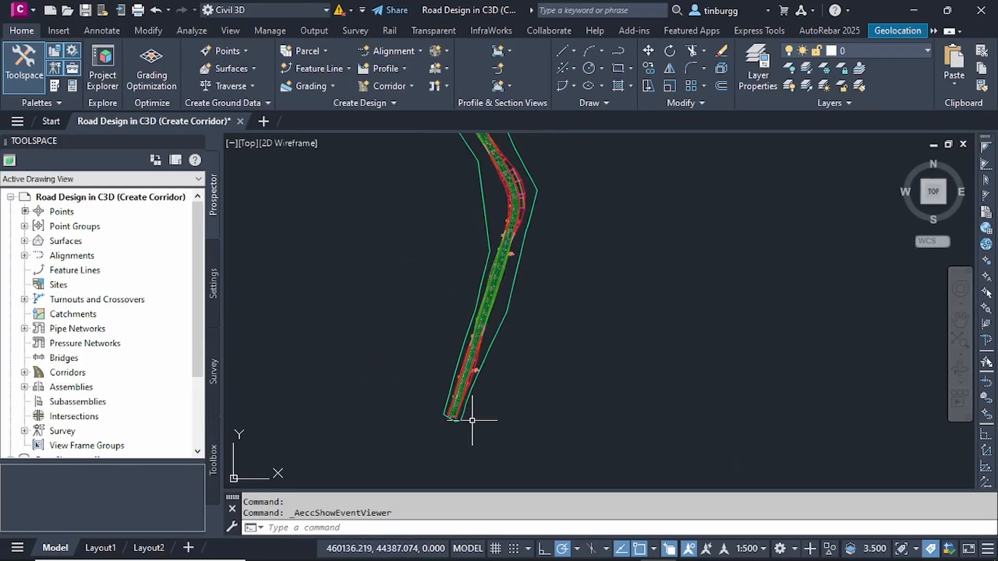
scroll(457, 408, "up", 3)
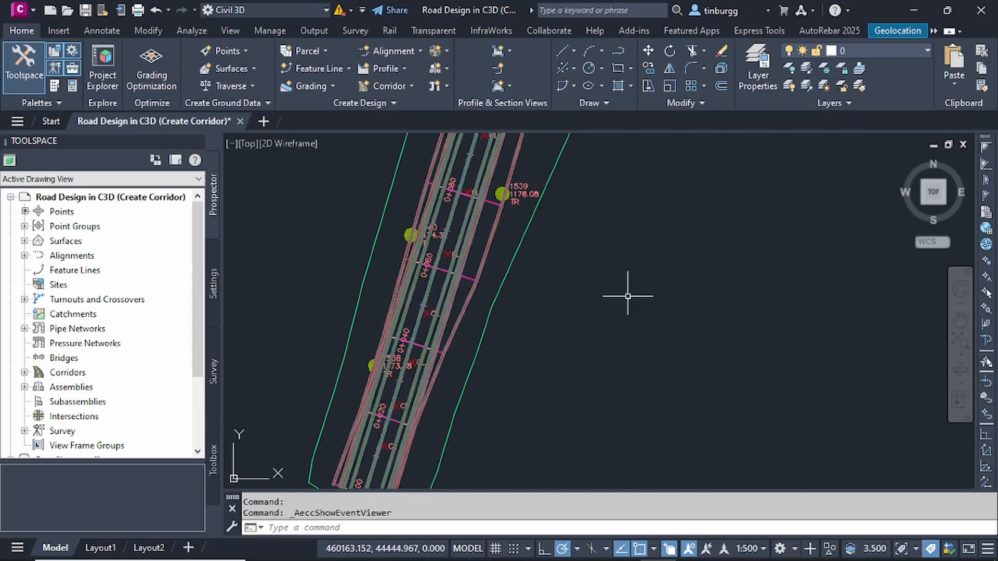
scroll(657, 308, "down", 5)
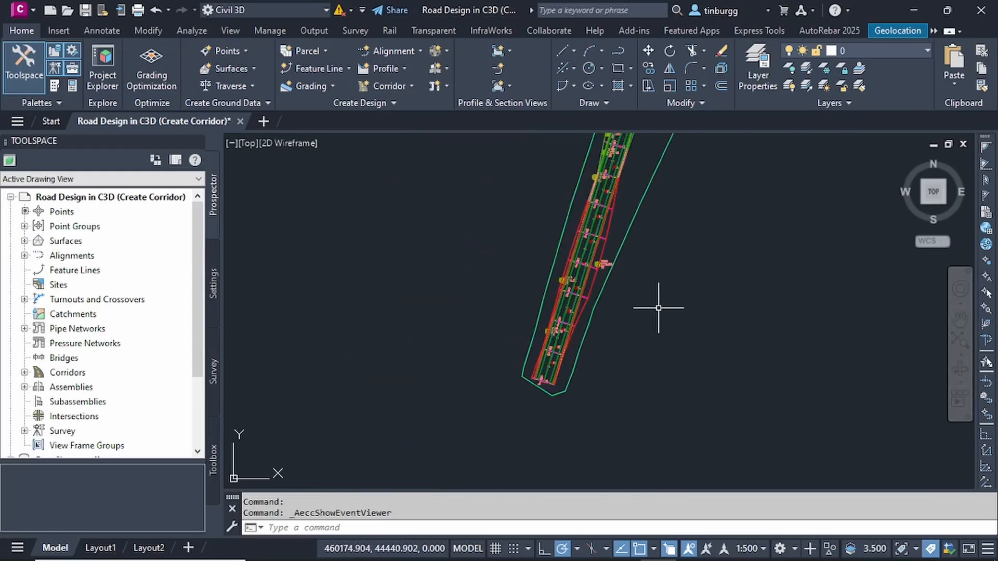
scroll(644, 262, "up", 3)
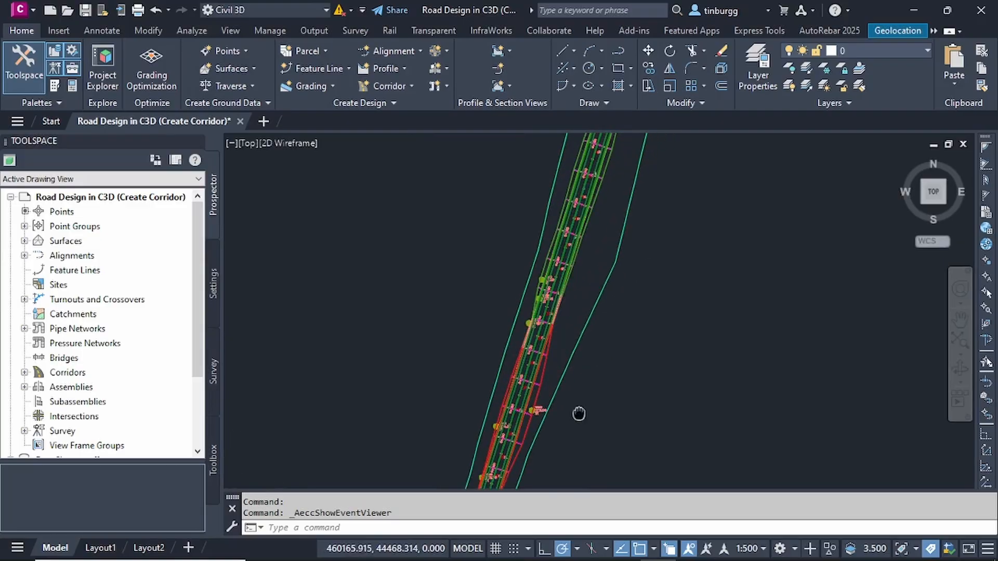
- Follow the corridor northward from its southern end and inspect the daylight edges closely between stations 1+000 and 1+160
middle_click_drag(578, 258, 532, 383)
mouse_move(579, 267)
middle_mouse_down()
mouse_move(574, 376)
mouse_move(620, 395)
middle_mouse_up()
middle_click_drag(563, 249, 622, 397)
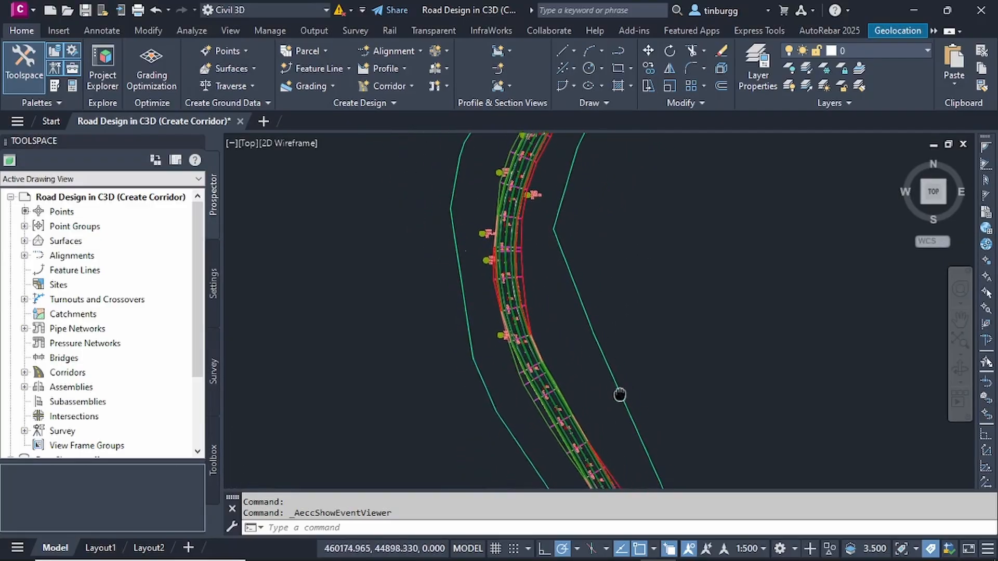
middle_click_drag(585, 279, 577, 341)
mouse_move(579, 245)
middle_mouse_down()
mouse_move(528, 358)
mouse_move(530, 385)
middle_mouse_up()
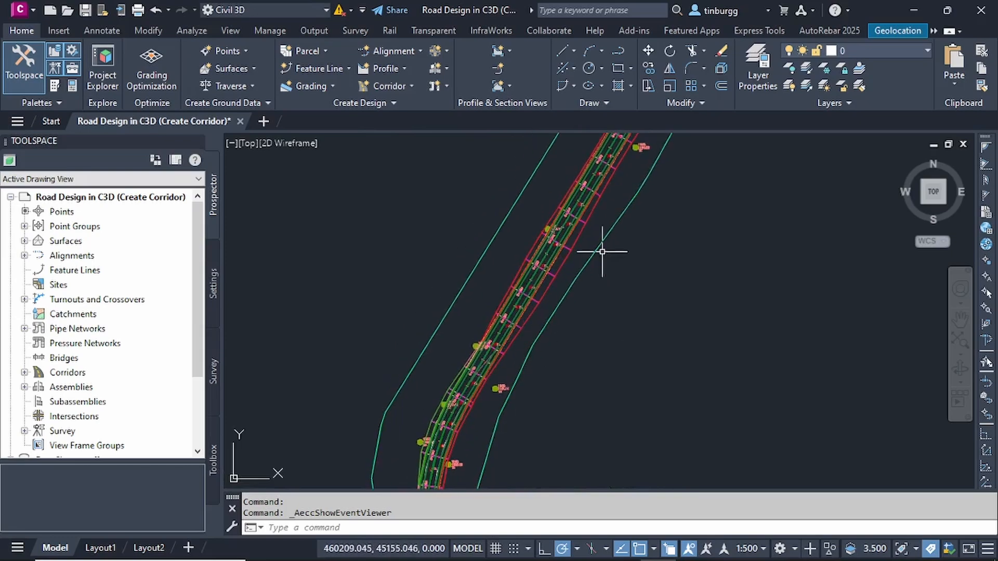
mouse_move(612, 251)
middle_mouse_down()
mouse_move(535, 407)
mouse_move(551, 432)
mouse_move(508, 428)
middle_mouse_up()
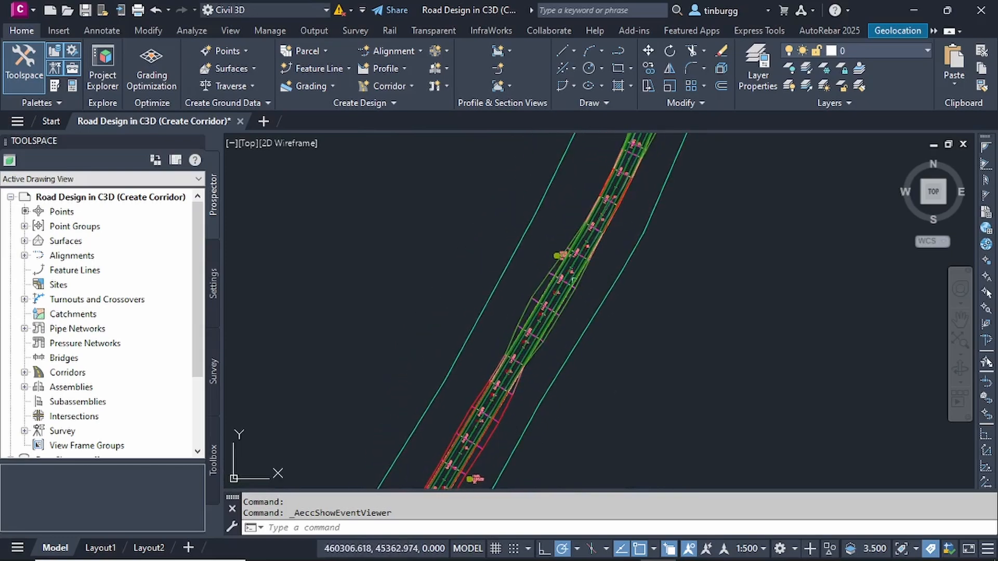
scroll(571, 279, "up", 5)
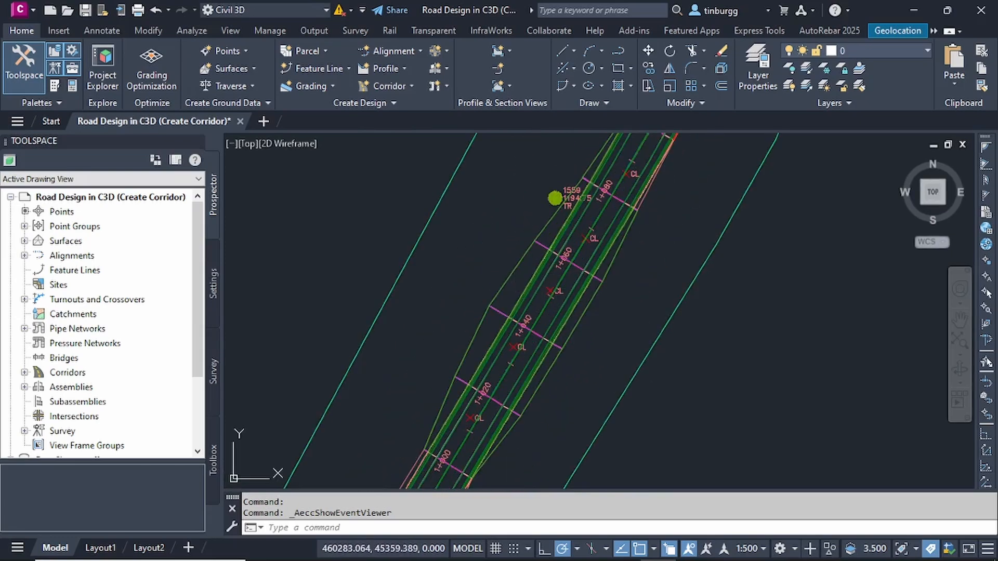
middle_click_drag(646, 285, 606, 341)
middle_click_drag(674, 182, 541, 379)
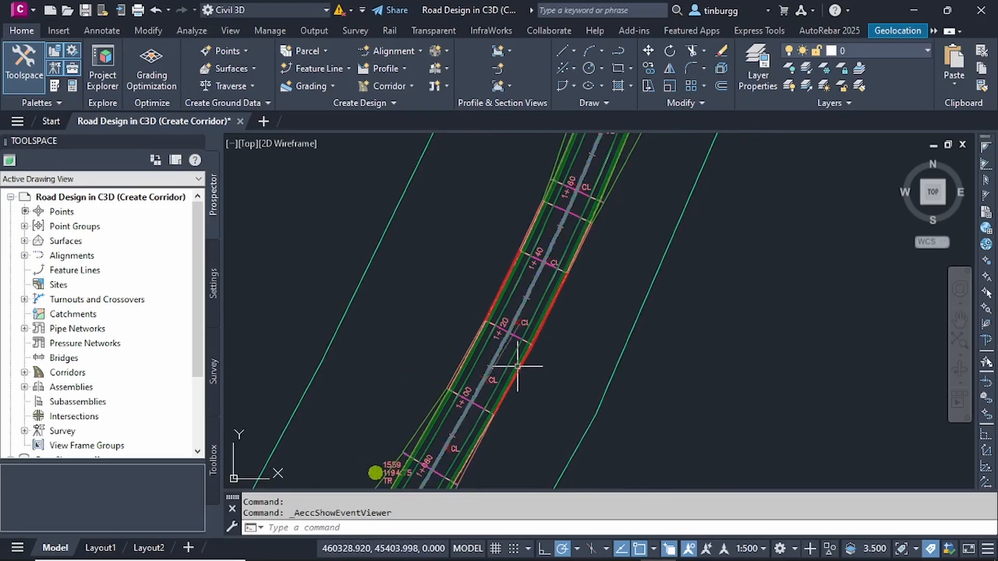
scroll(597, 297, "down", 4)
scroll(594, 302, "down", 1)
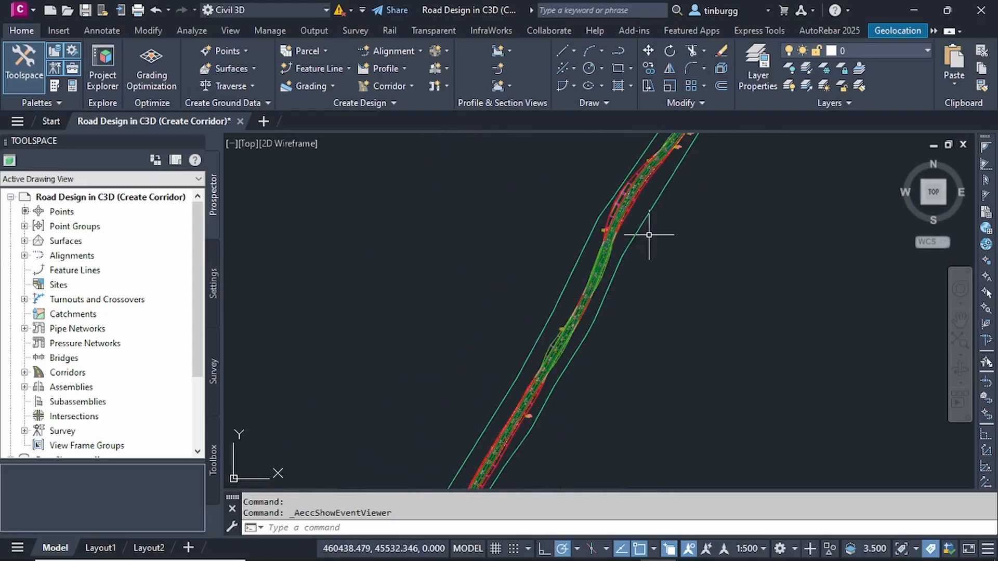
- Examine the corridor's northern half through the widened bends up to the stretch around stations 1+920 and 1+940
middle_click_drag(648, 234, 546, 321)
scroll(531, 295, "up", 4)
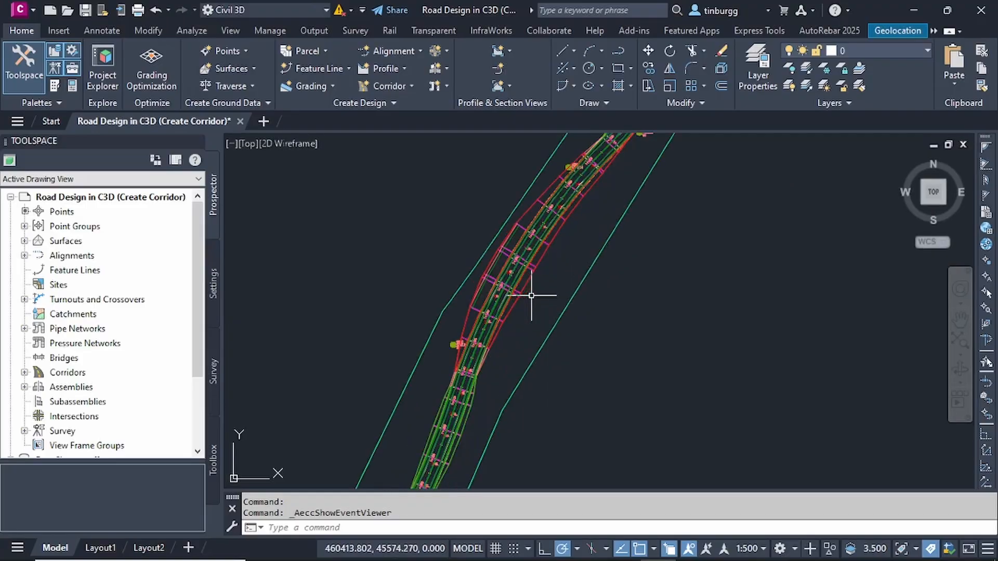
scroll(522, 297, "up", 2)
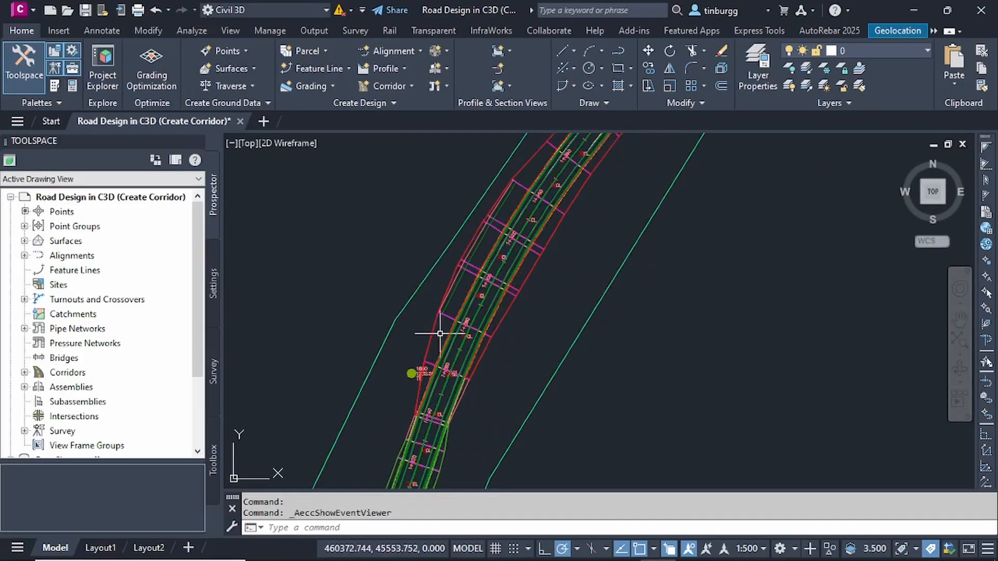
scroll(646, 297, "down", 1)
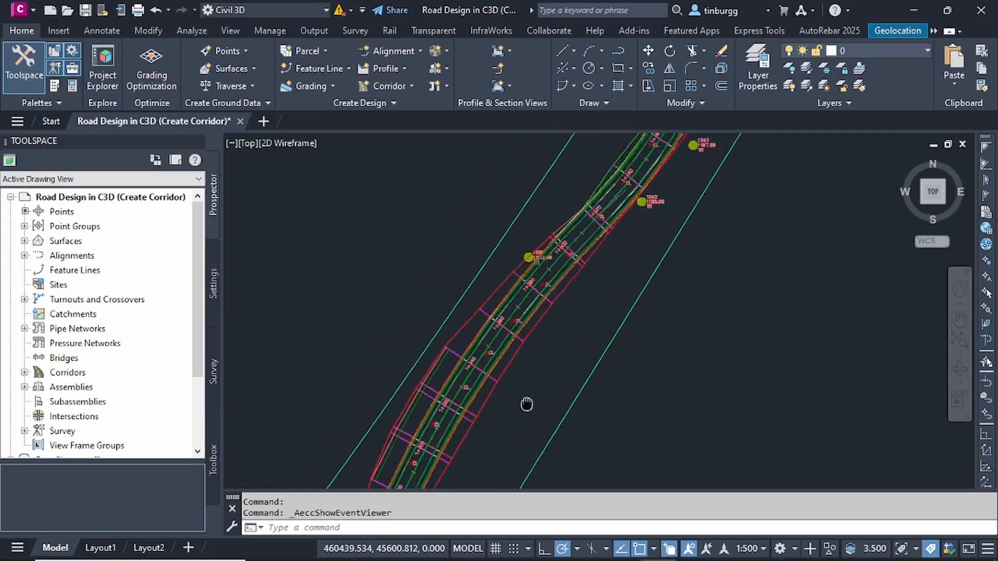
middle_click_drag(621, 276, 513, 437)
middle_click_drag(614, 170, 561, 400)
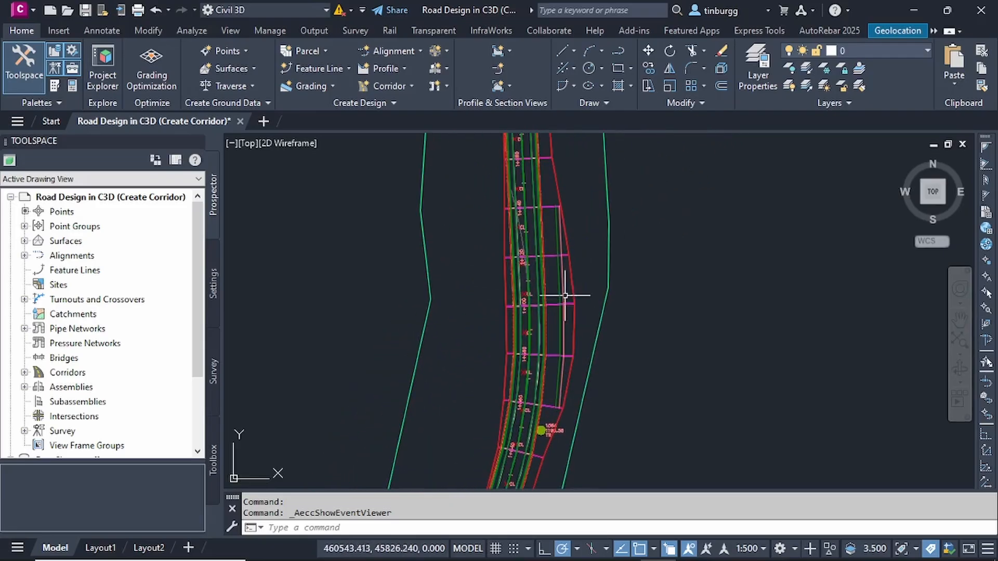
scroll(585, 291, "down", 3)
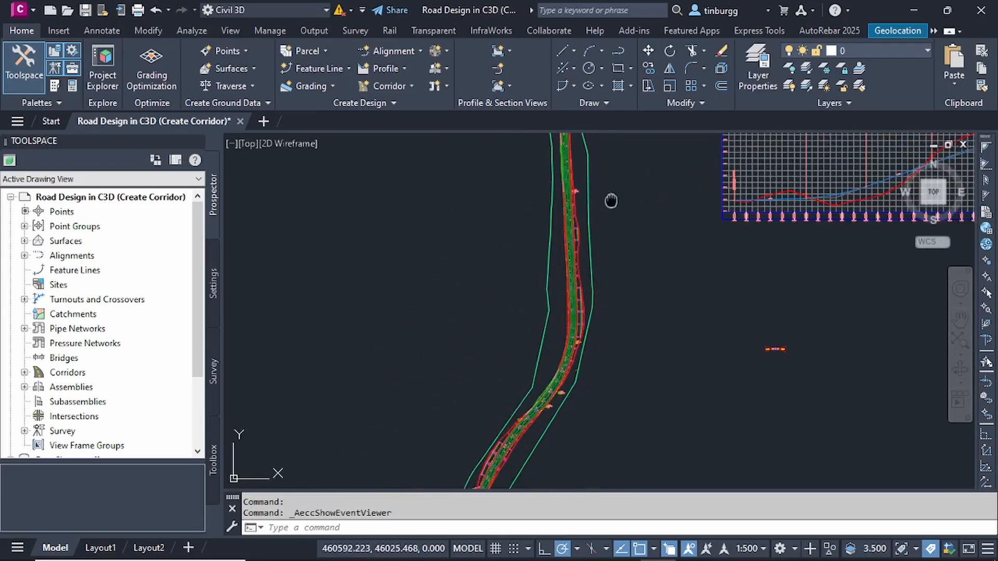
middle_click_drag(610, 200, 601, 363)
scroll(571, 264, "up", 3)
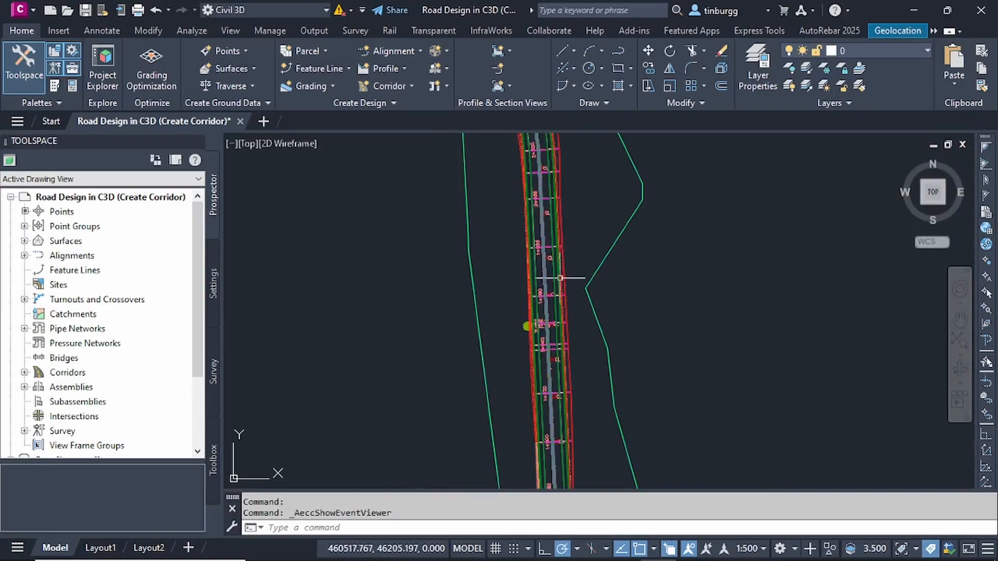
scroll(560, 278, "up", 2)
middle_click_drag(608, 392, 609, 224)
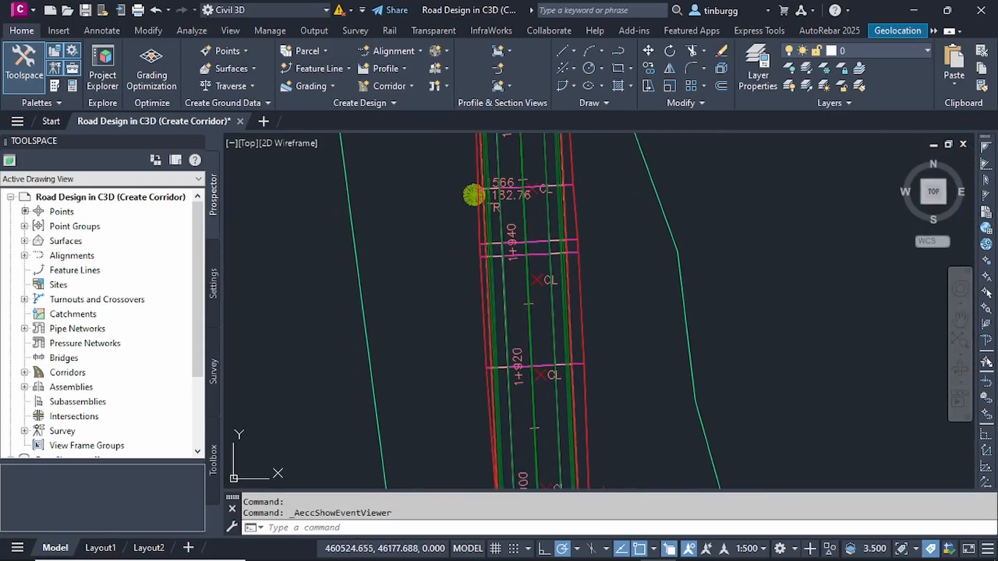
scroll(617, 357, "down", 3)
middle_click_drag(608, 359, 574, 149)
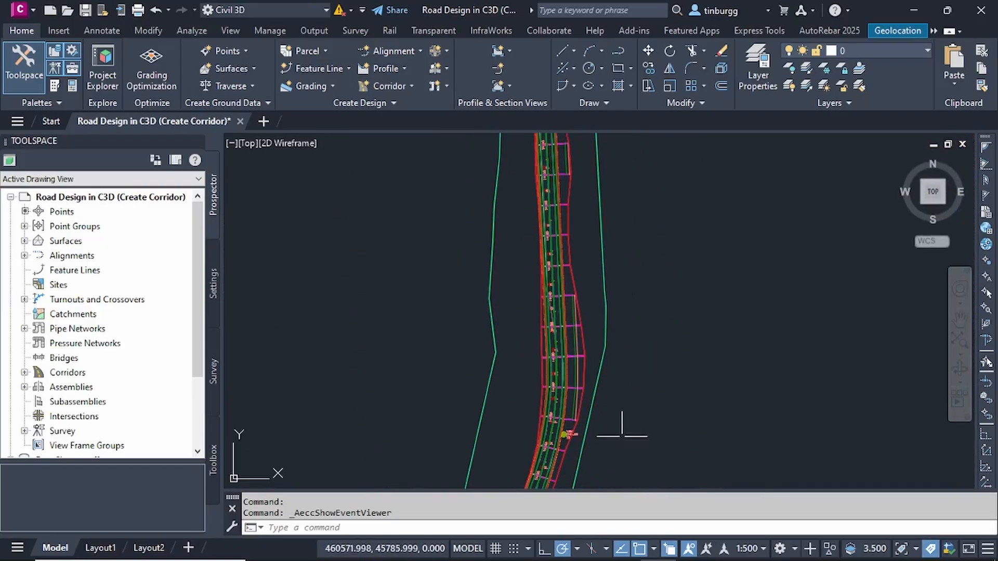
- Trace the corridor back southward from the bend near station 1+600 and check its limits along the southern straight
middle_click_drag(619, 449, 623, 217)
middle_click_drag(508, 406, 650, 224)
middle_click_drag(572, 388, 610, 167)
middle_click_drag(494, 375, 626, 203)
middle_click_drag(546, 387, 632, 186)
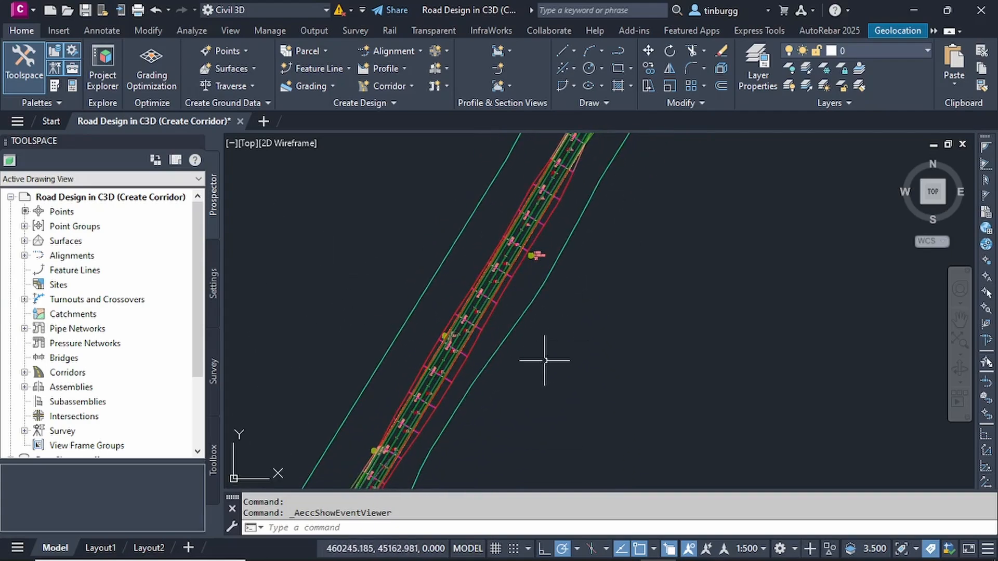
middle_click_drag(545, 358, 675, 192)
middle_click_drag(566, 394, 562, 185)
middle_click_drag(531, 405, 497, 216)
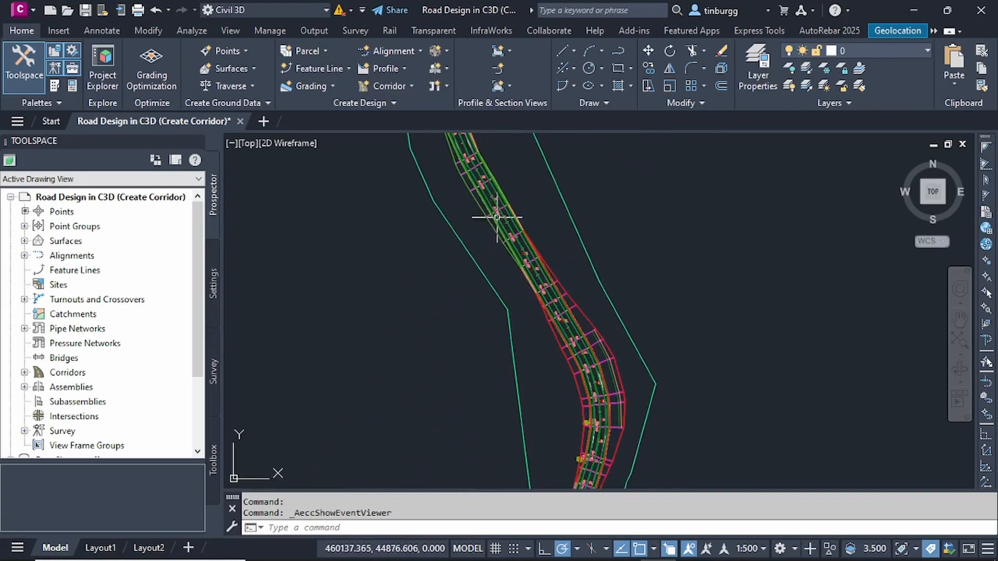
middle_click_drag(604, 379, 546, 190)
scroll(541, 342, "down", 2)
middle_click_drag(522, 412, 575, 357)
scroll(542, 323, "up", 3)
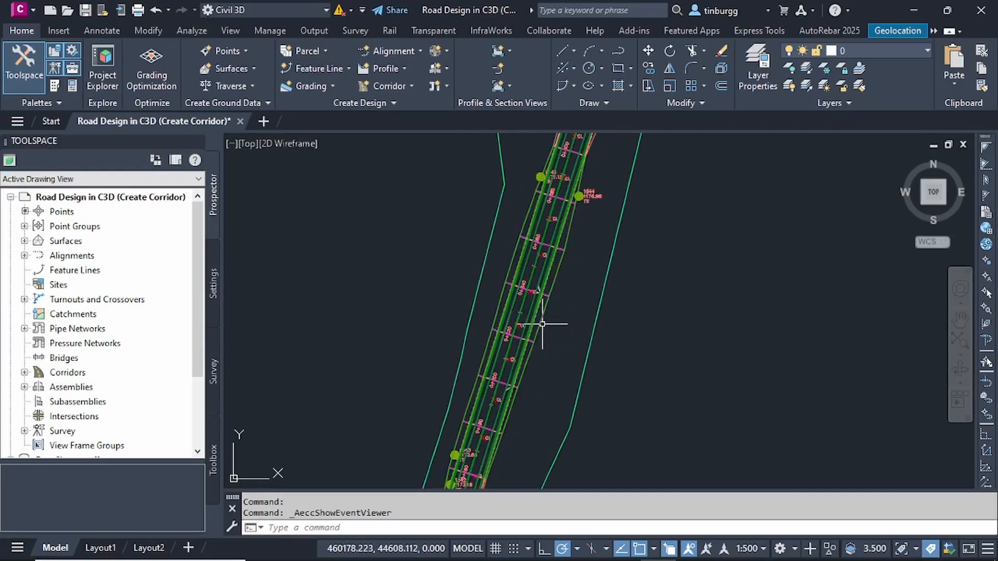
- Inspect the kink in the eastern offset alignment at station 0+240, picking the alignment to check its course against the corridor
scroll(552, 249, "up", 3)
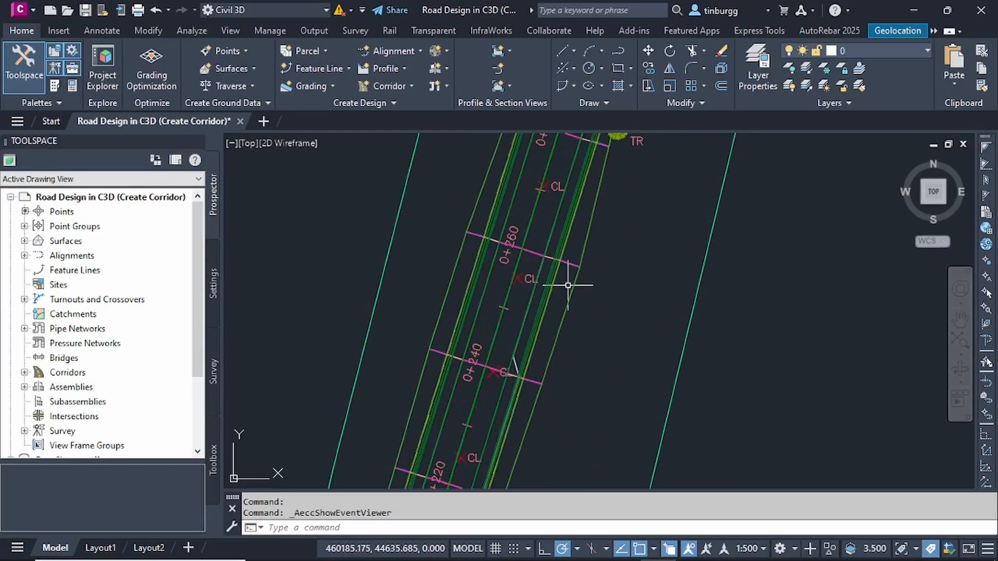
scroll(567, 284, "down", 3)
scroll(551, 325, "up", 5)
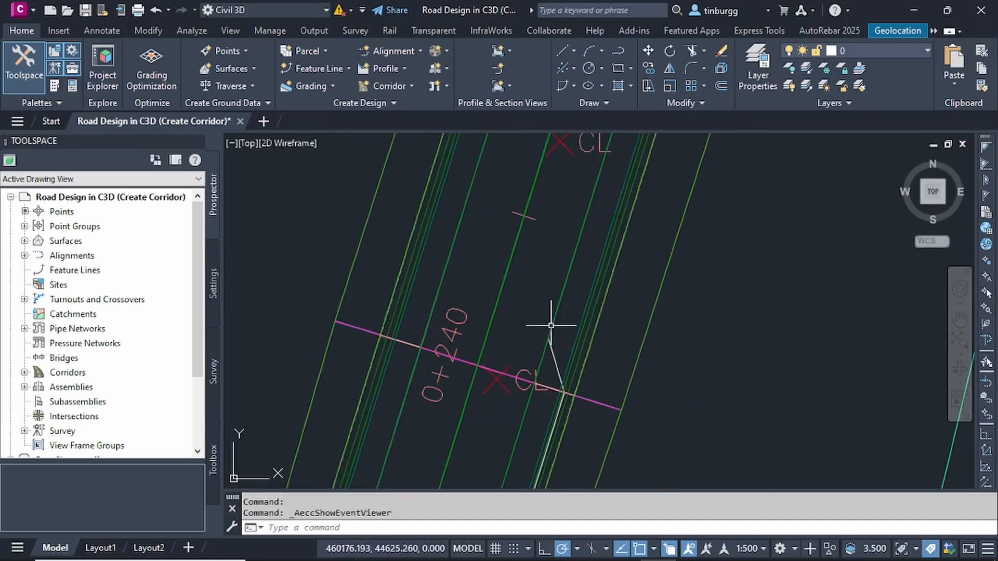
middle_click_drag(551, 325, 589, 244)
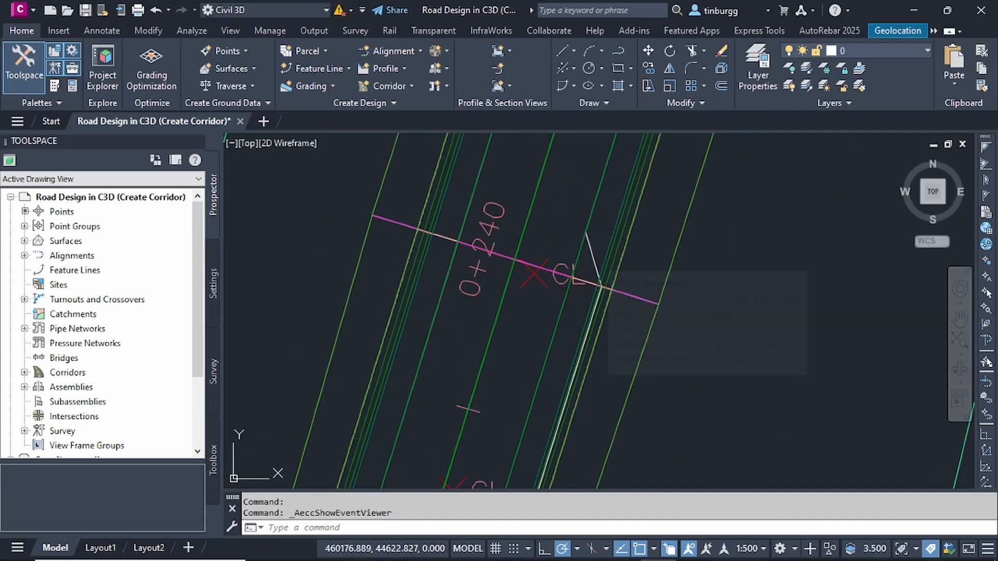
left_click(593, 254)
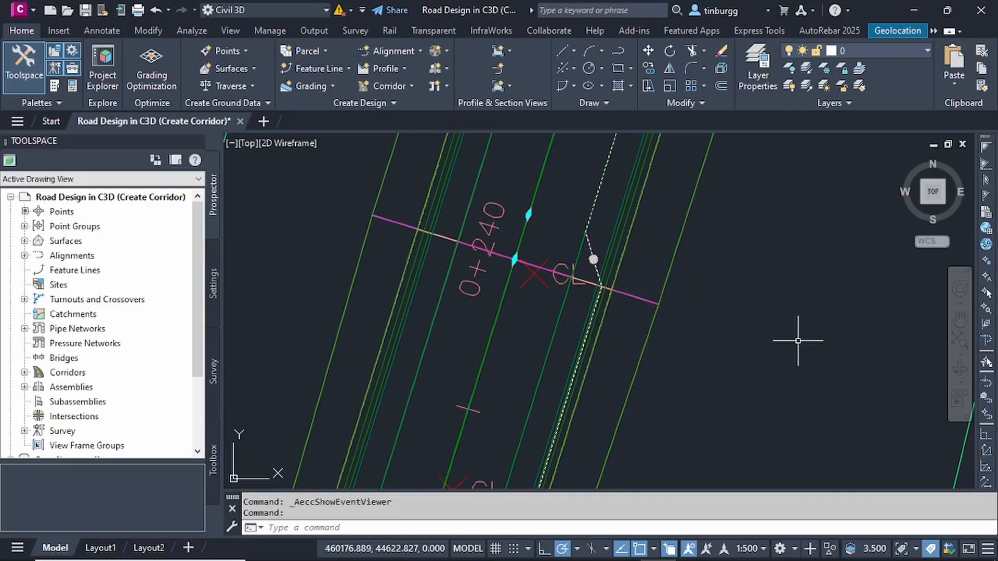
key("Escape")
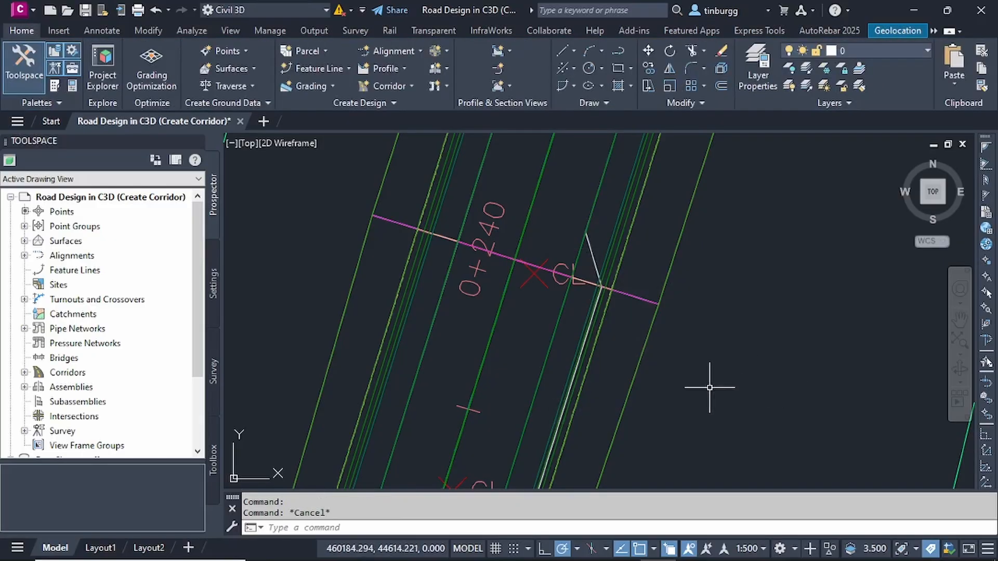
- Examine the opposite end of the eastern widening at station 0+200, picking the offset alignment to see where its transition runs
middle_click_drag(708, 383, 710, 287)
scroll(710, 287, "down", 2)
middle_click_drag(719, 314, 707, 240)
middle_click_drag(668, 393, 671, 316)
scroll(582, 332, "up", 4)
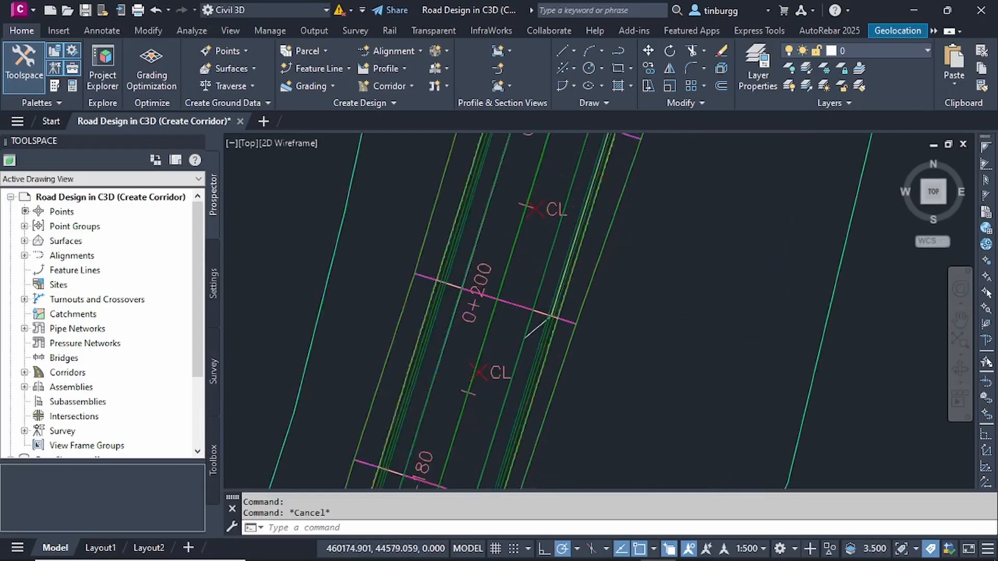
scroll(484, 301, "up", 2)
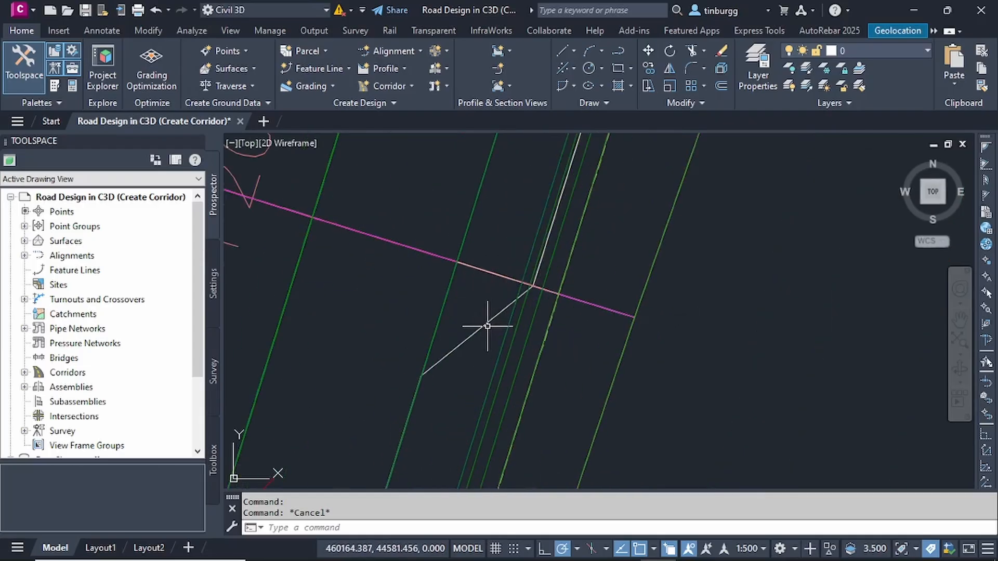
left_click(482, 325)
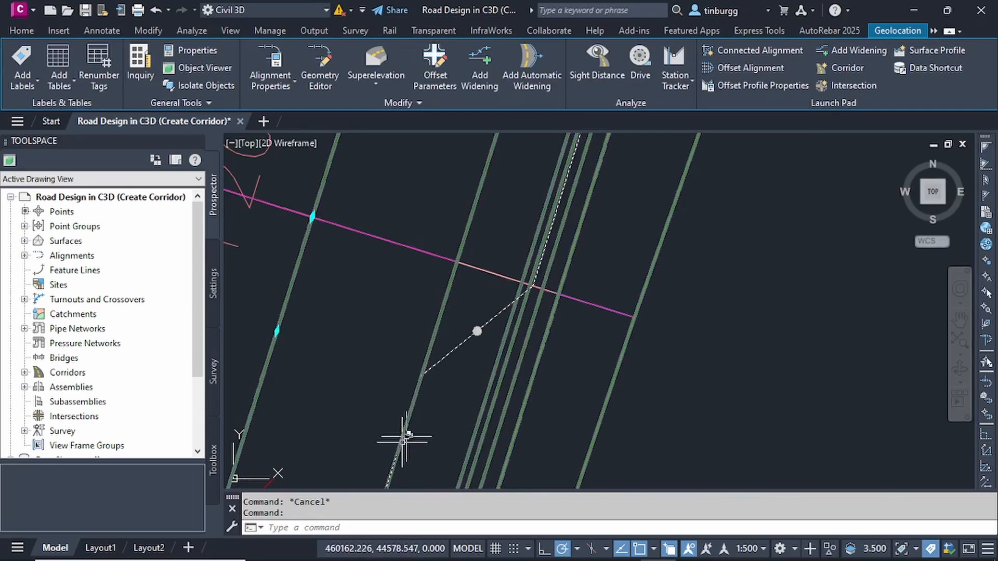
scroll(496, 374, "down", 4)
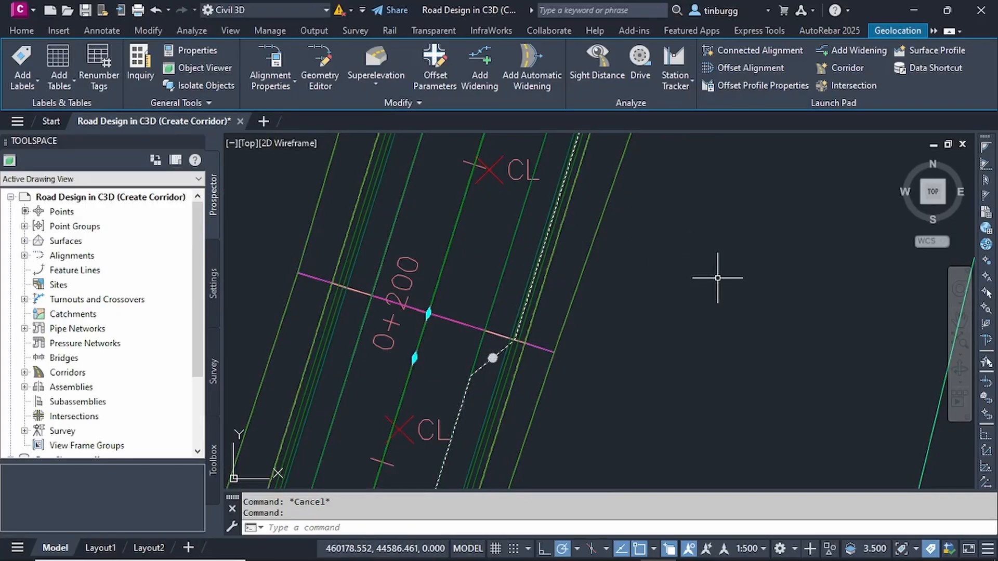
scroll(717, 278, "down", 2)
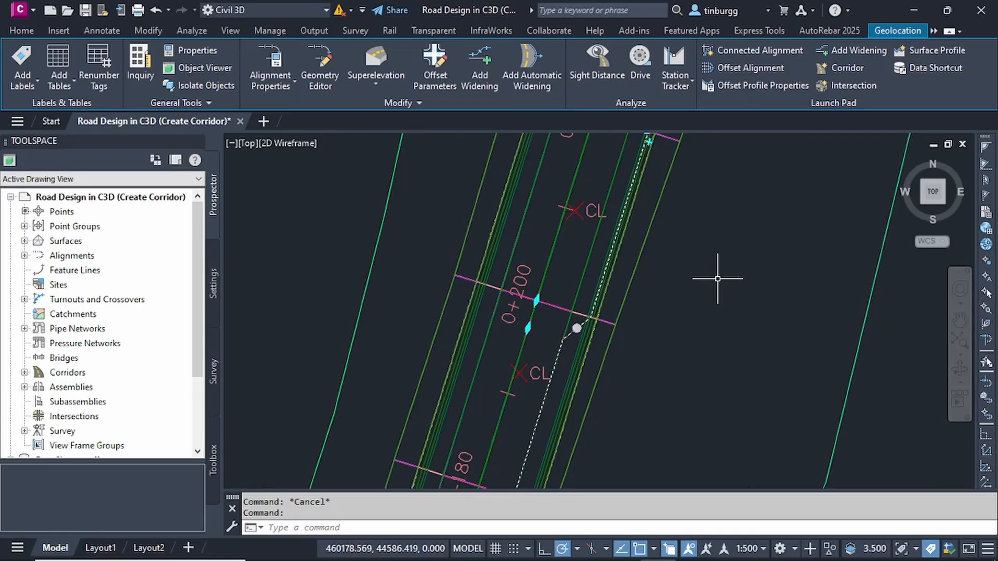
scroll(717, 278, "down", 2)
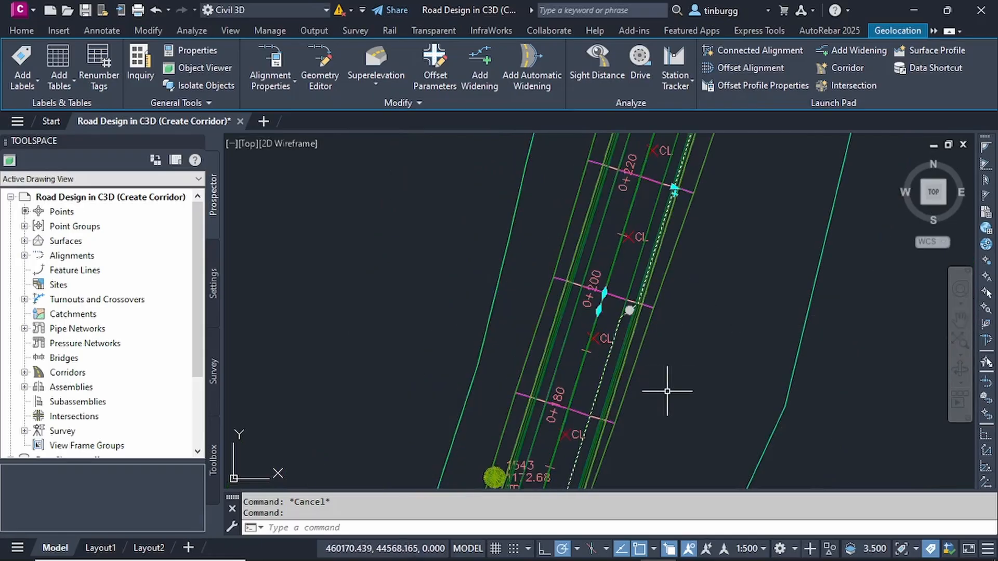
key("Escape")
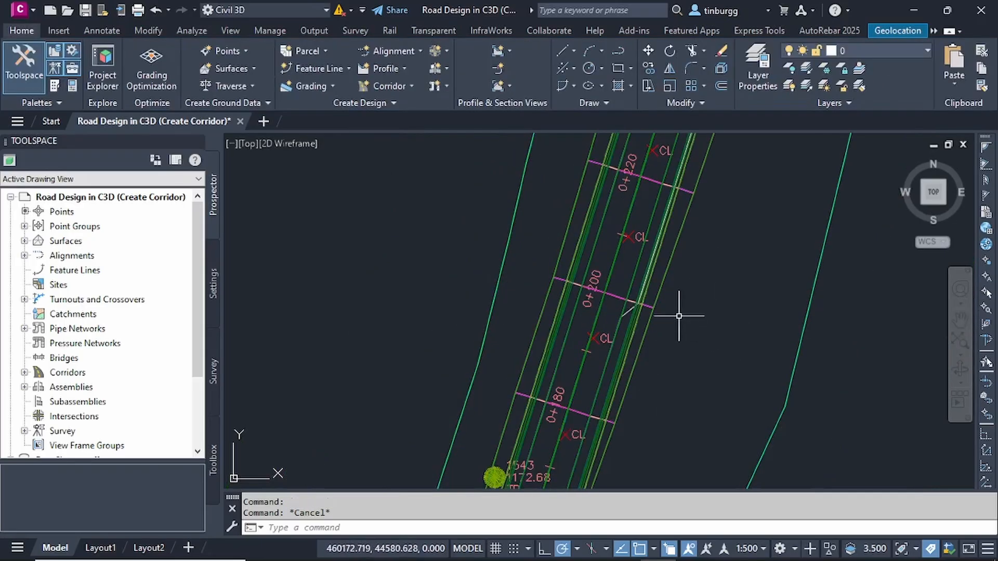
- Compare the corridor edge with the widened offset alignment over the stretch between stations 0+180 and 0+240
scroll(613, 301, "up", 4)
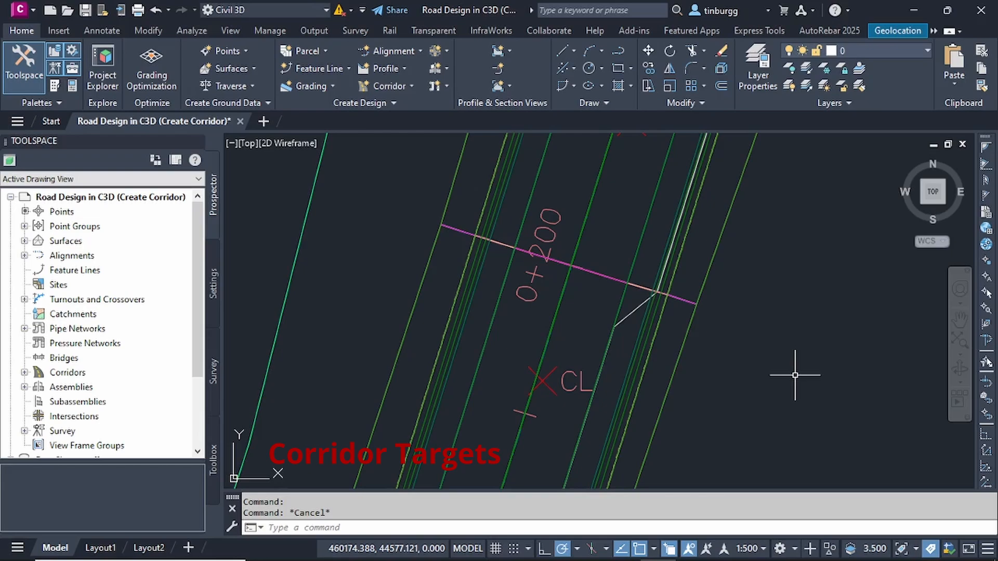
scroll(794, 375, "down", 1)
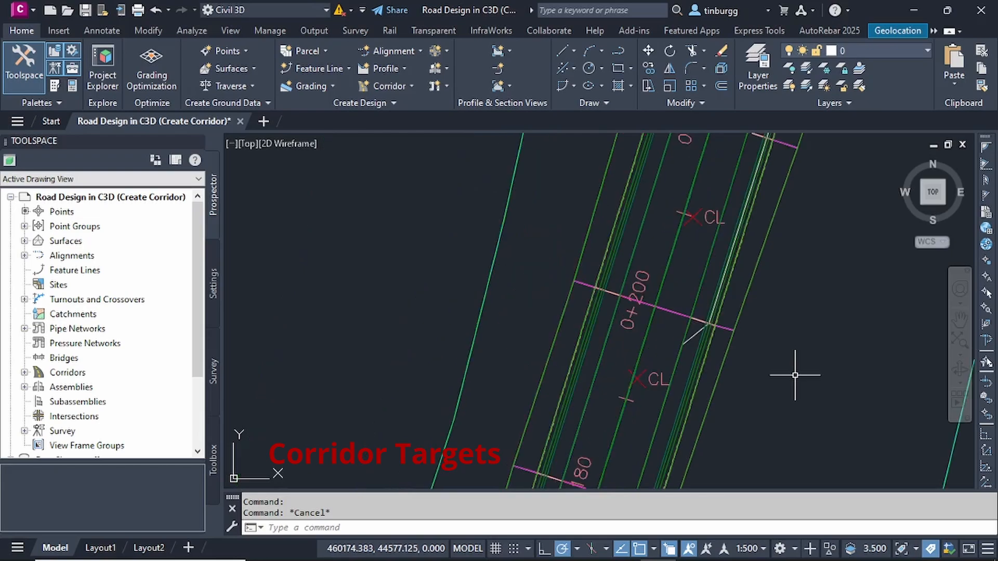
scroll(794, 374, "down", 1)
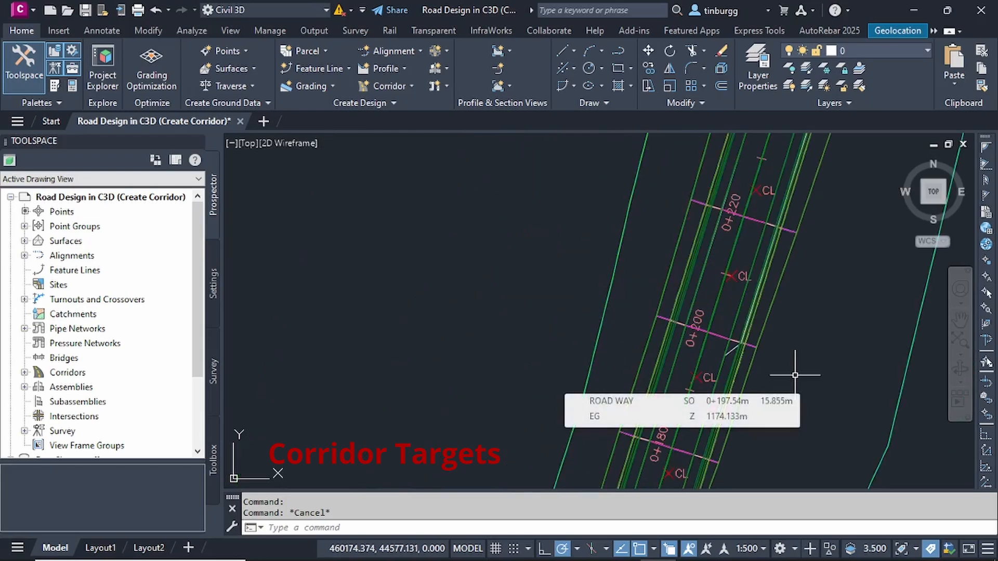
scroll(795, 375, "down", 1)
scroll(712, 345, "down", 1)
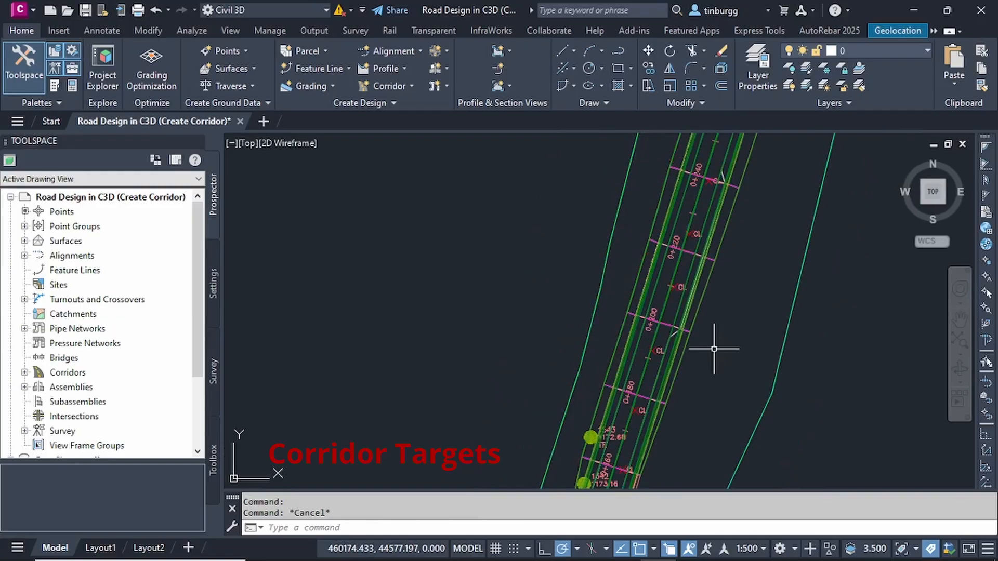
middle_click_drag(680, 342, 640, 335)
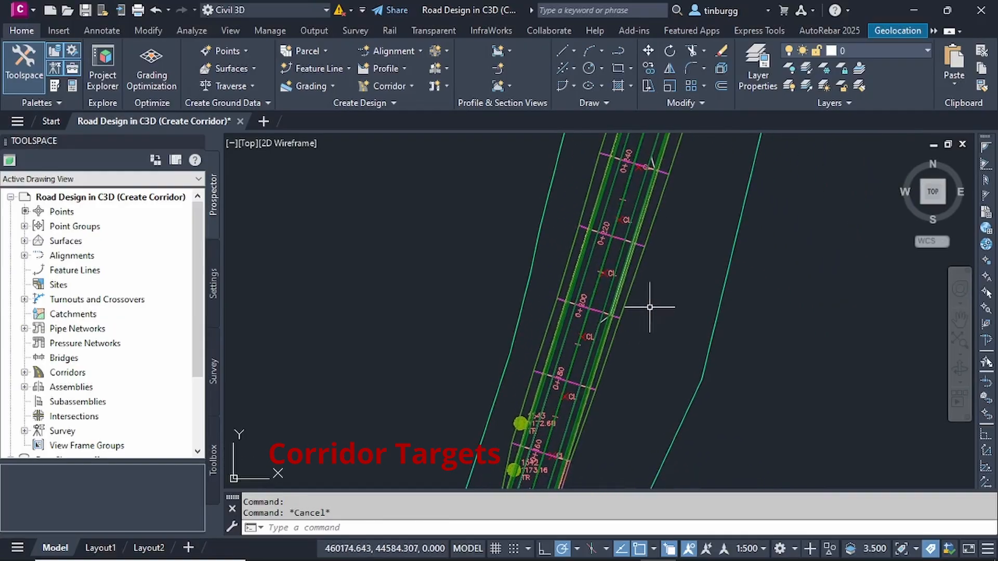
scroll(653, 310, "up", 1)
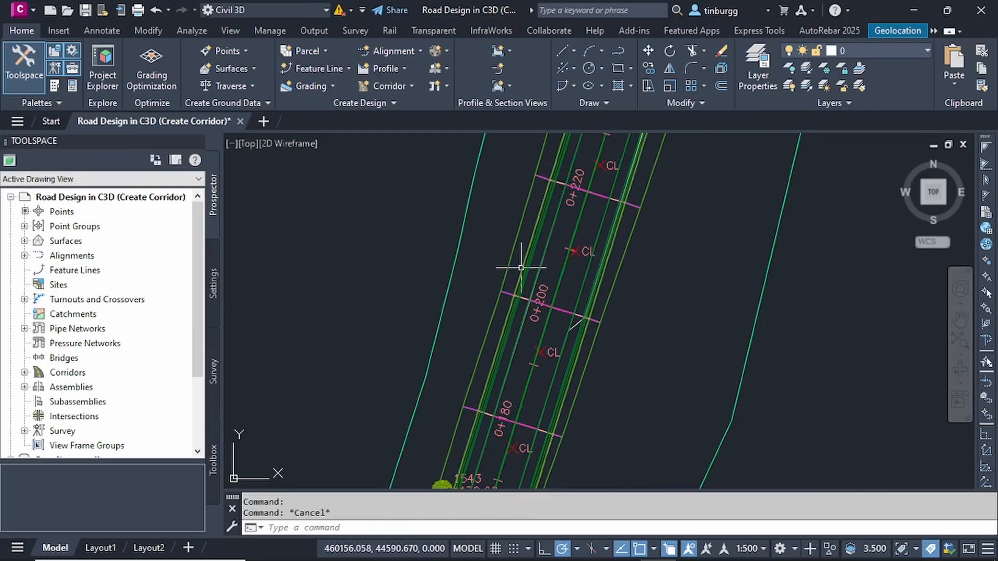
- Select the corridor near station 0+220, view its properties, and close them without making changes
left_click(514, 241)
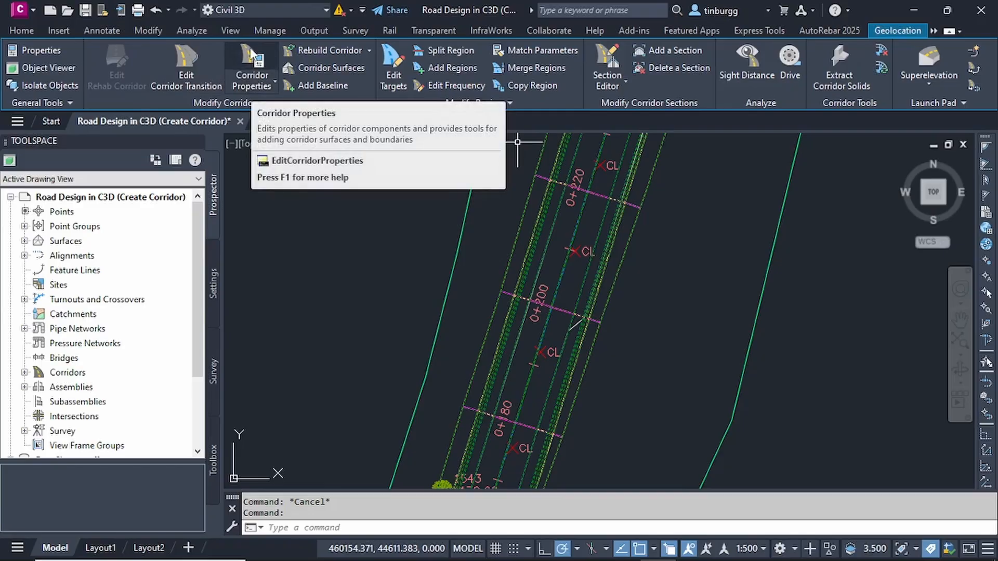
left_click(255, 79)
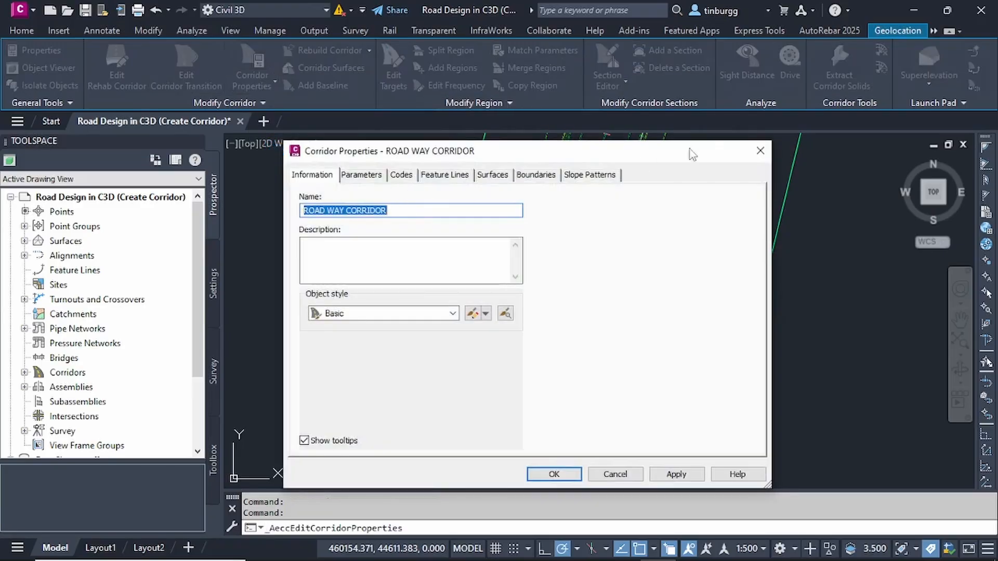
left_click(759, 151)
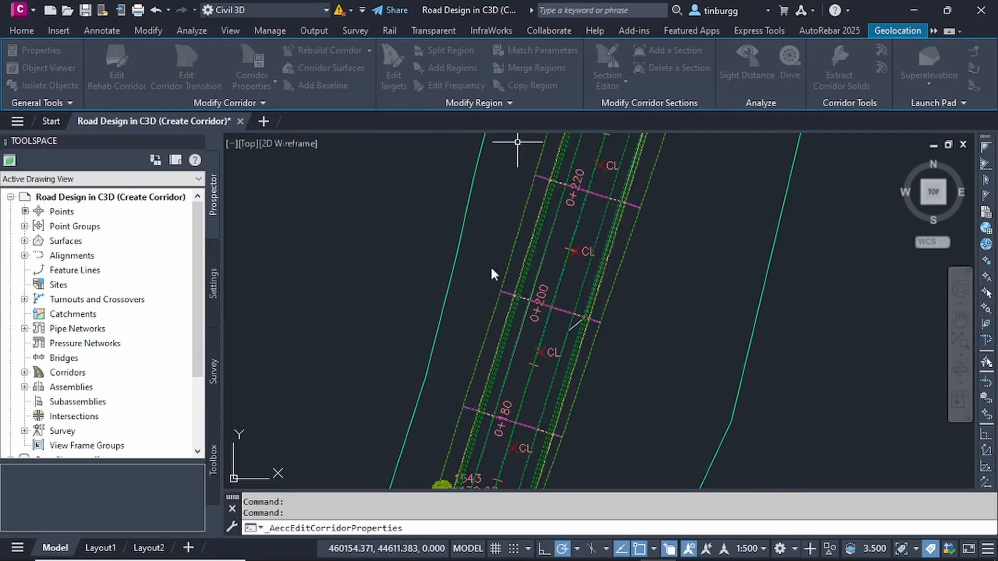
key("Escape")
key("Escape")
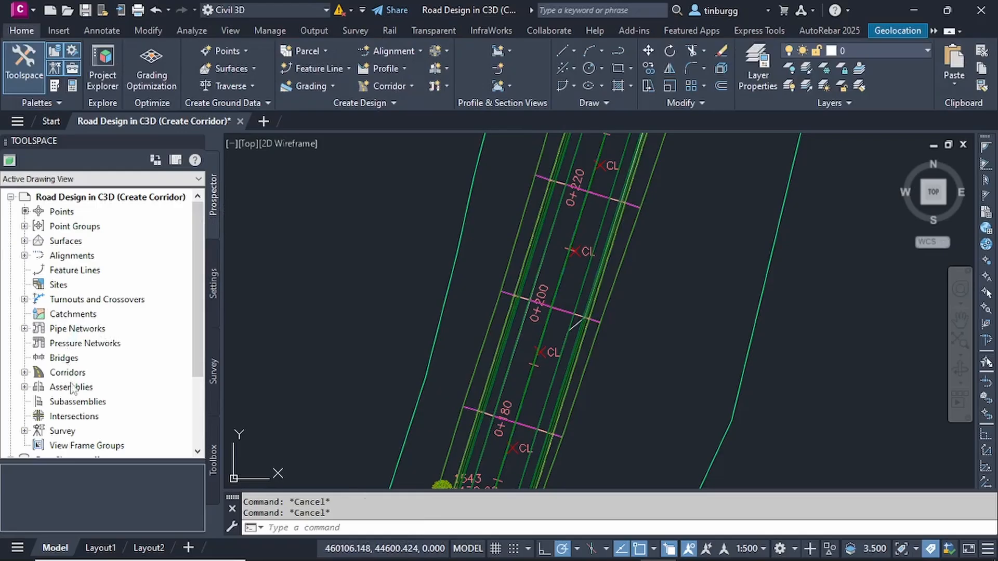
- Locate ROAD WAY CORRIDOR among the drawing's corridors and open its properties from there
left_click(24, 372)
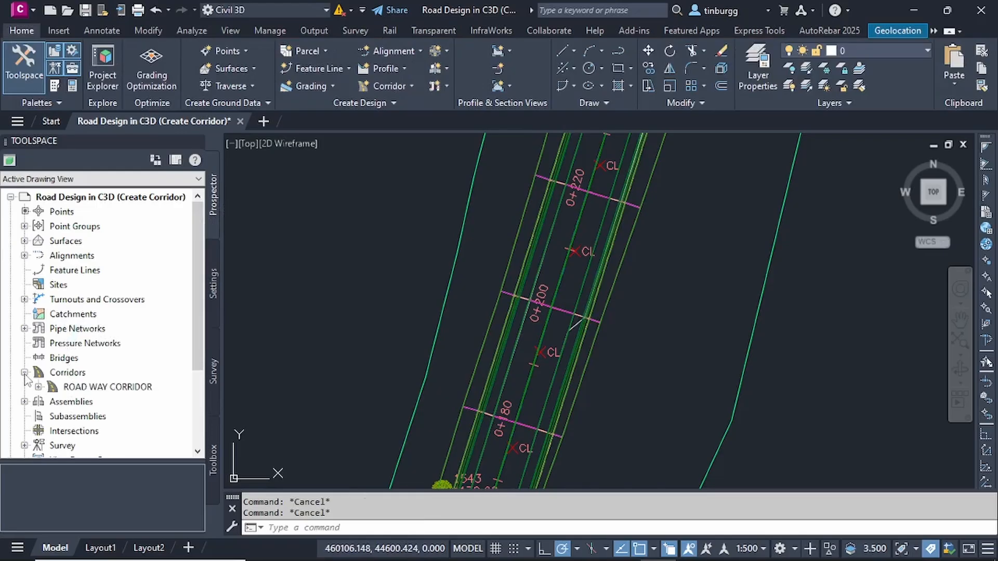
scroll(98, 355, "down", 1)
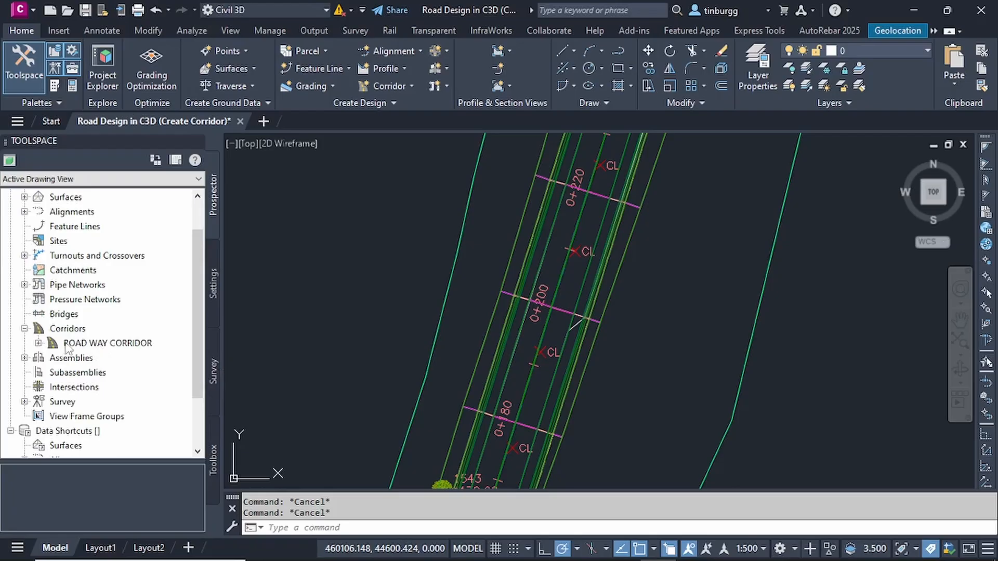
left_click(38, 343)
left_click(41, 343)
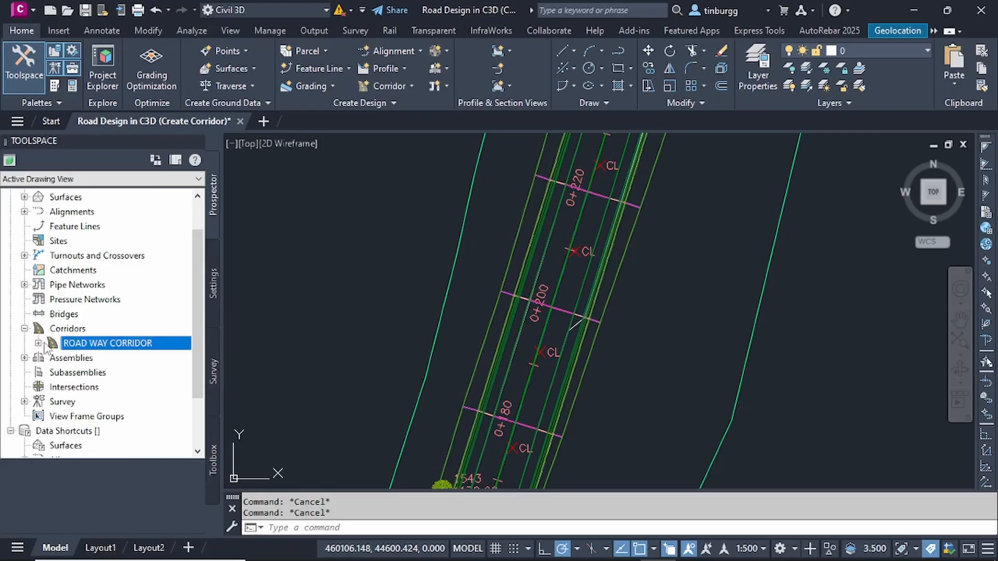
right_click(93, 347)
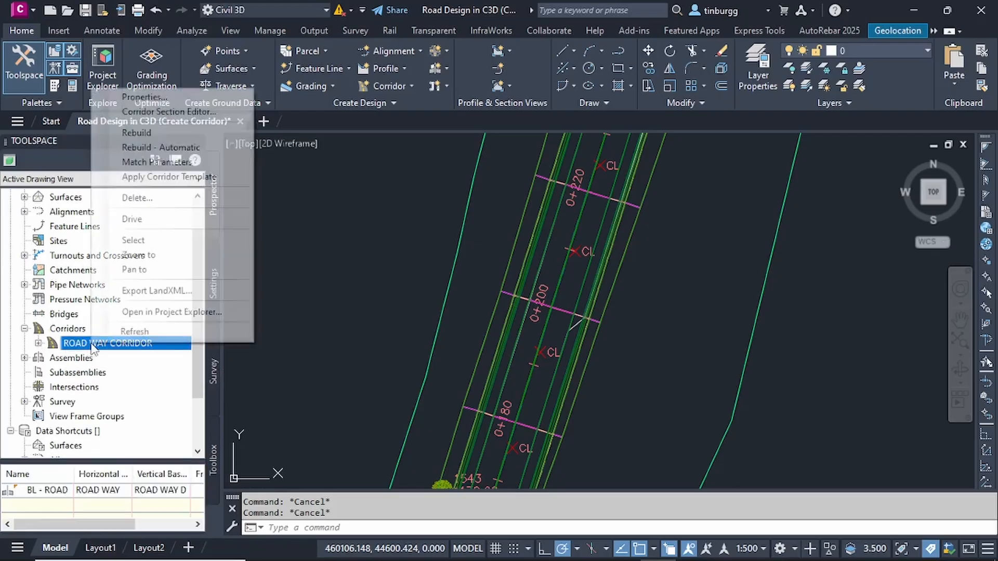
left_click(156, 98)
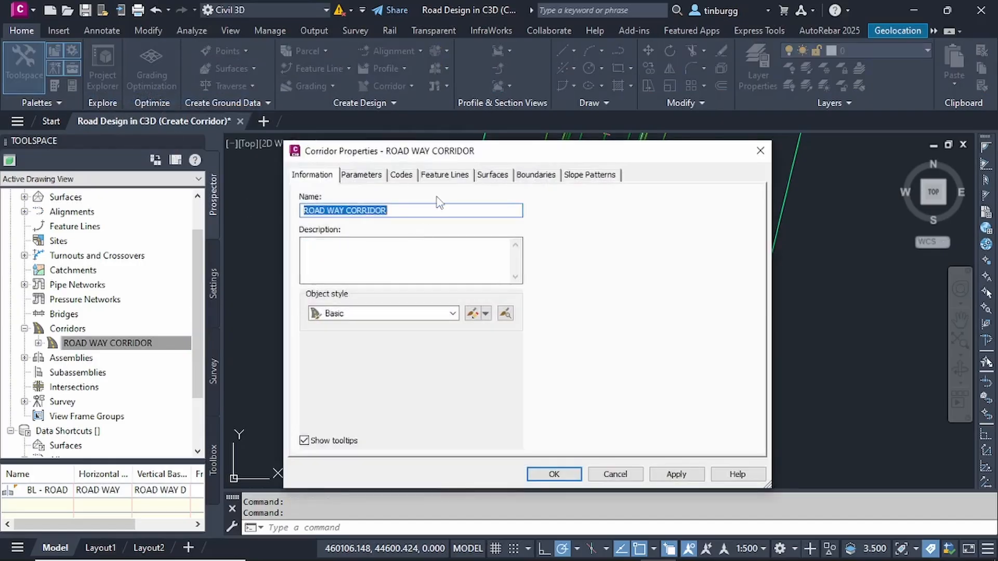
- Review the corridor's general information and its baseline and region parameters, and close the properties without changes
mouse_move(519, 160)
left_mouse_down()
mouse_move(534, 129)
mouse_move(523, 144)
left_mouse_up()
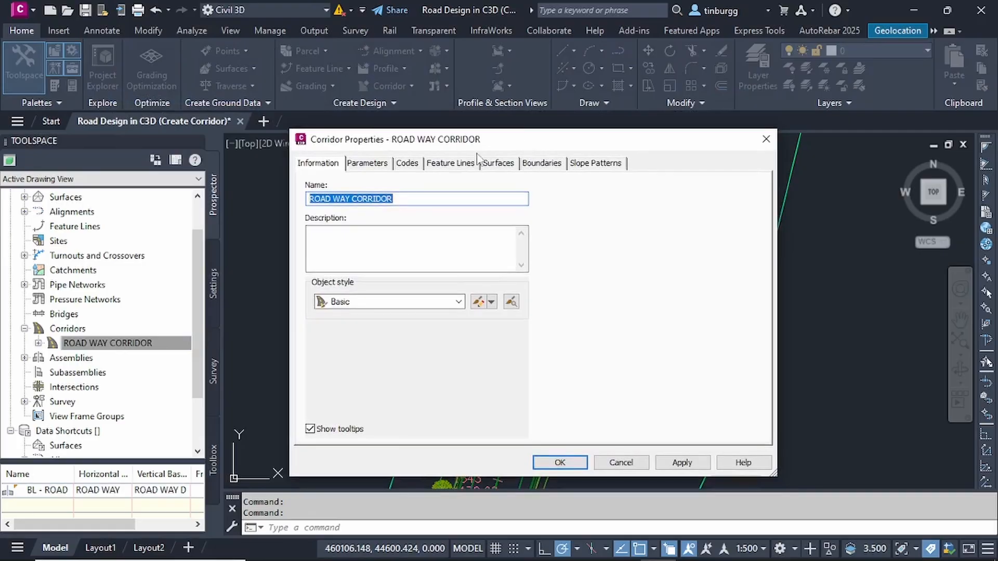
left_click(317, 165)
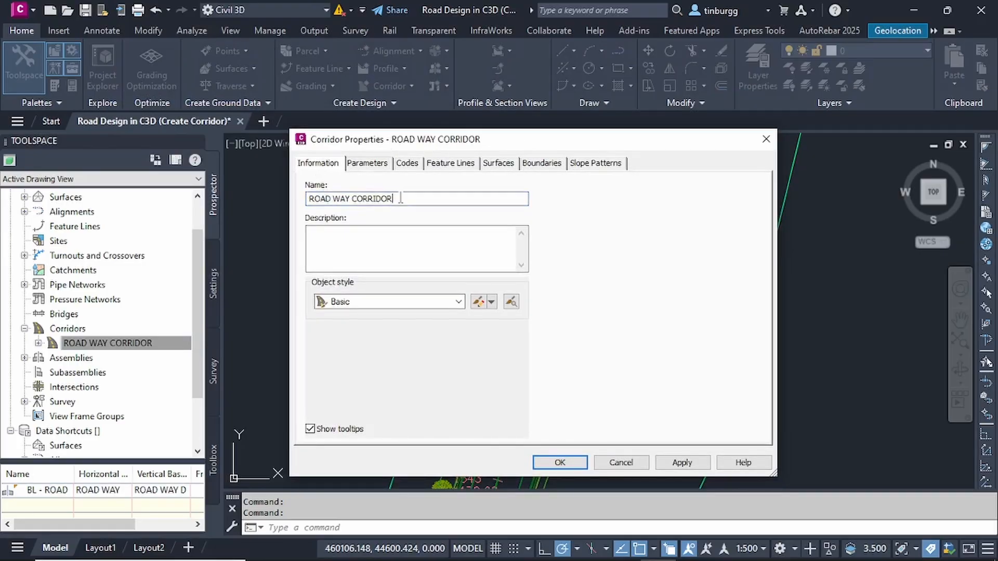
left_click(367, 232)
left_click(370, 165)
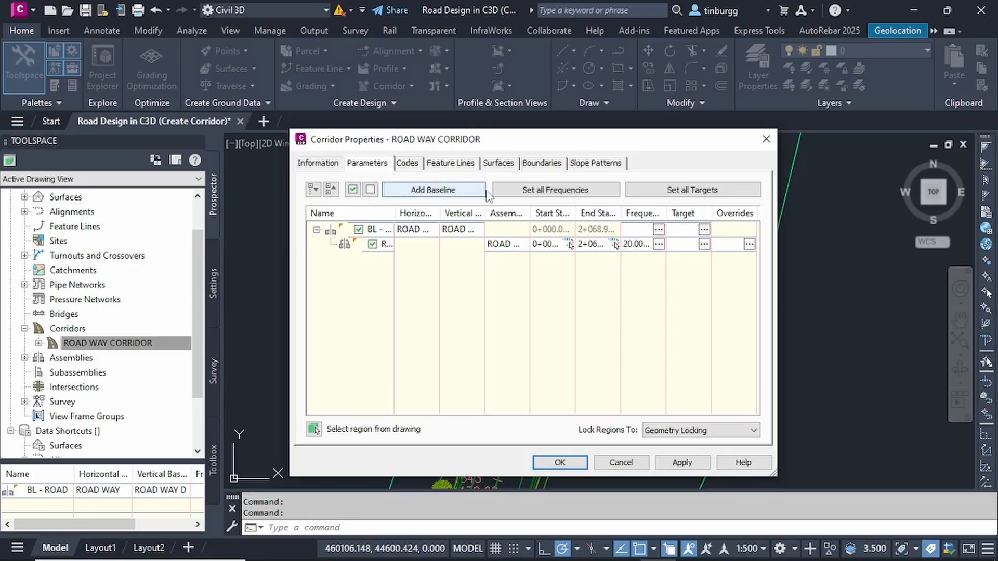
left_click_drag(578, 147, 733, 115)
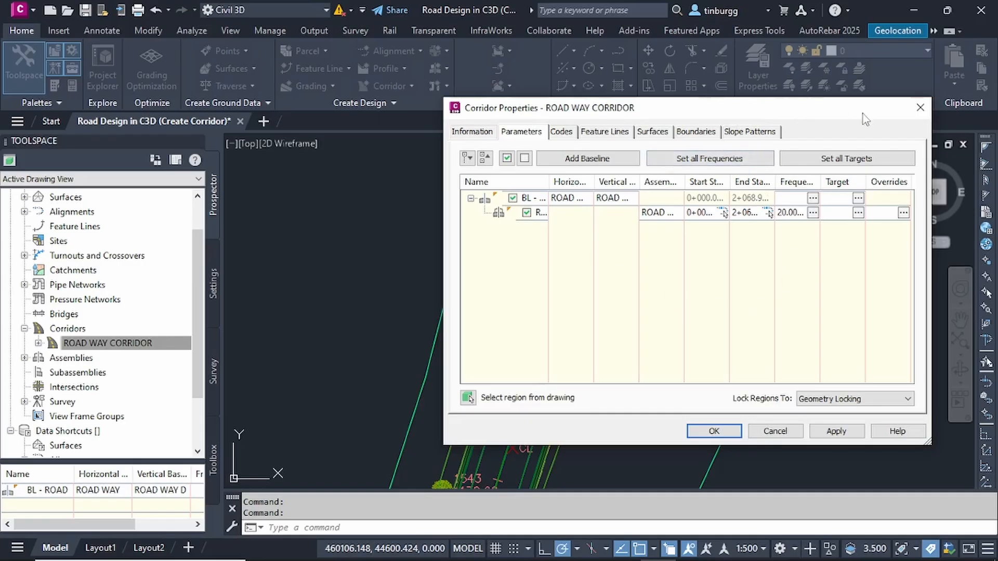
left_click(920, 108)
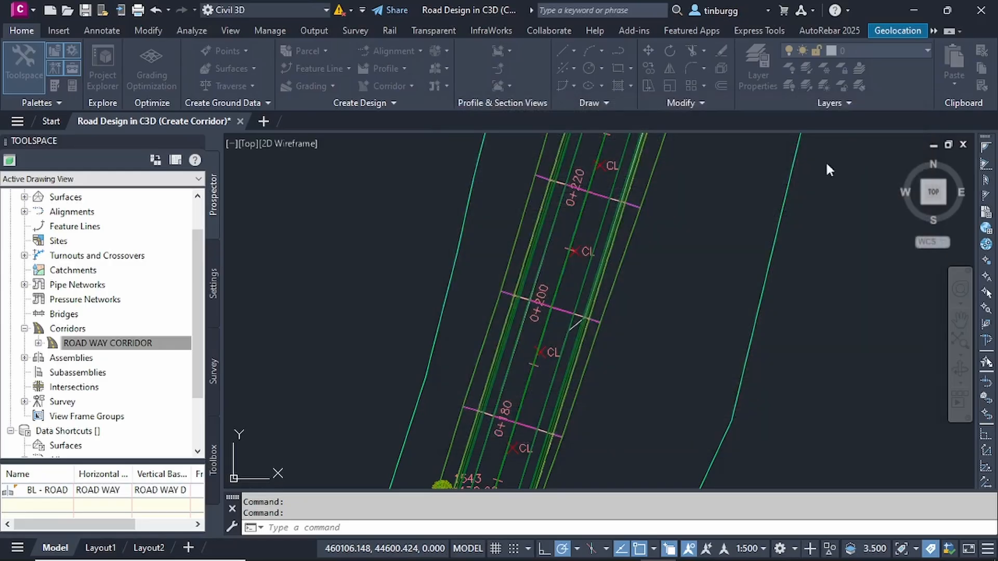
- Open the properties of the corridor selected in the drawing and check the options for its baseline among the parameters
left_click(505, 271)
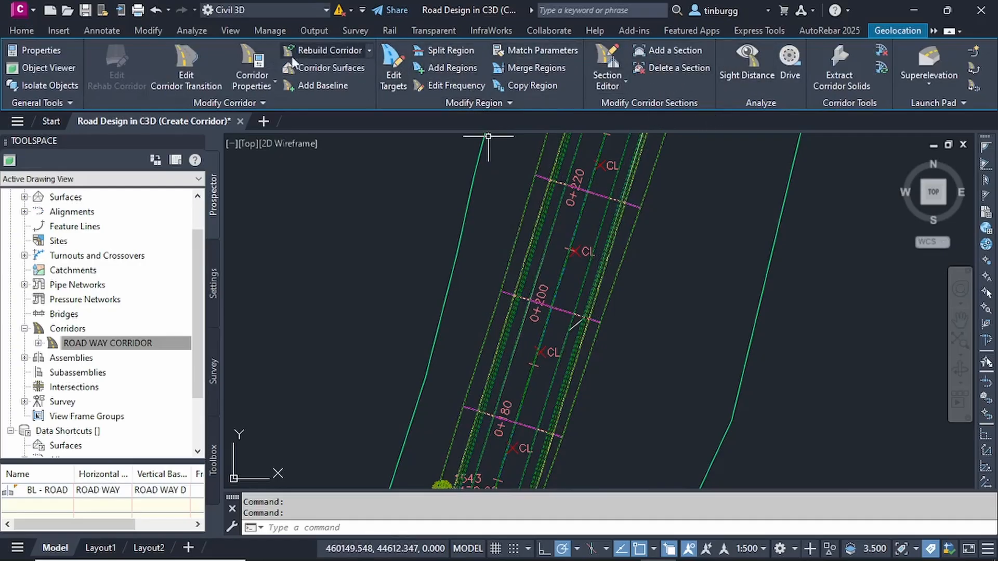
left_click(251, 60)
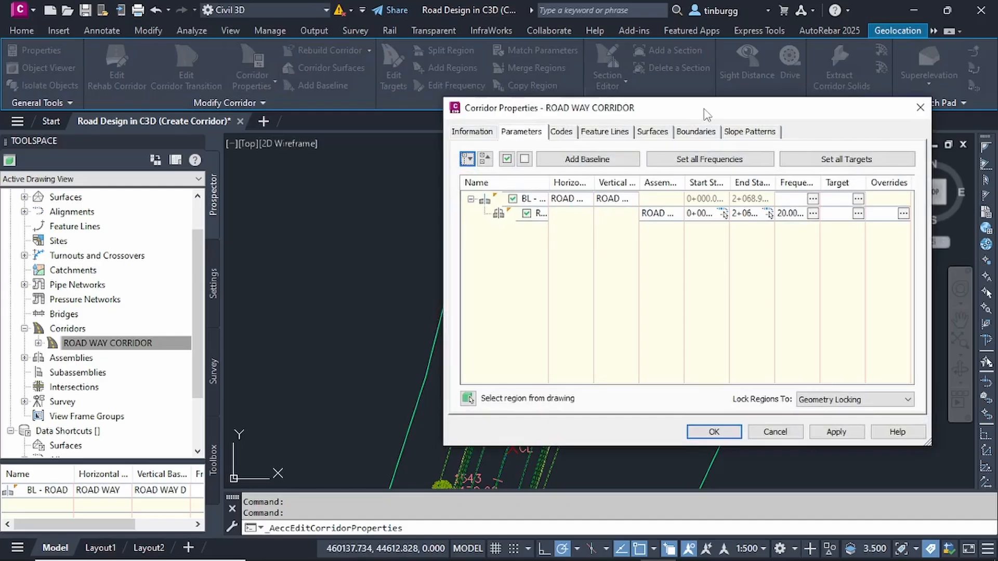
left_click_drag(706, 114, 549, 131)
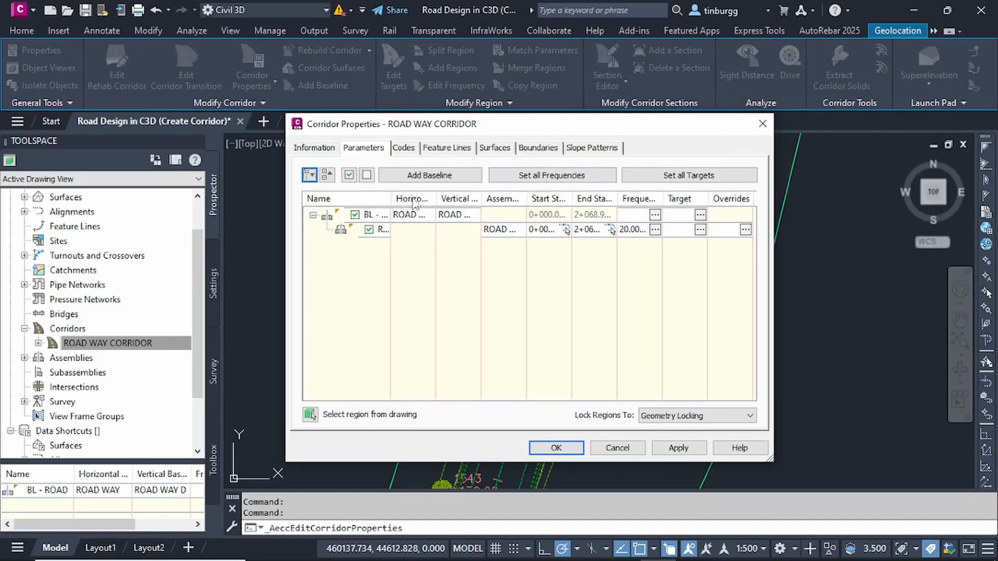
left_click(357, 148)
mouse_move(374, 217)
left_click(385, 215)
right_click(384, 215)
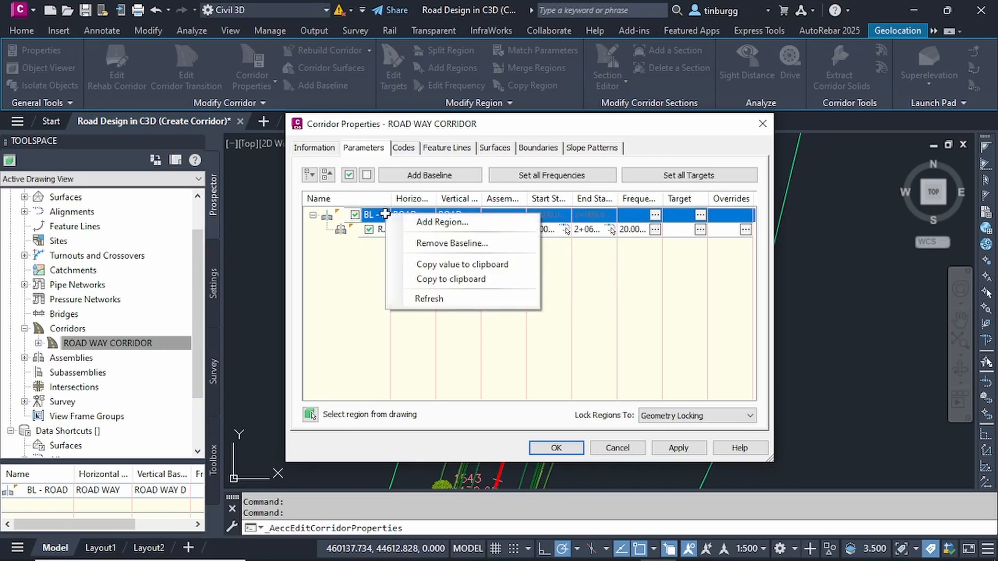
left_click(332, 273)
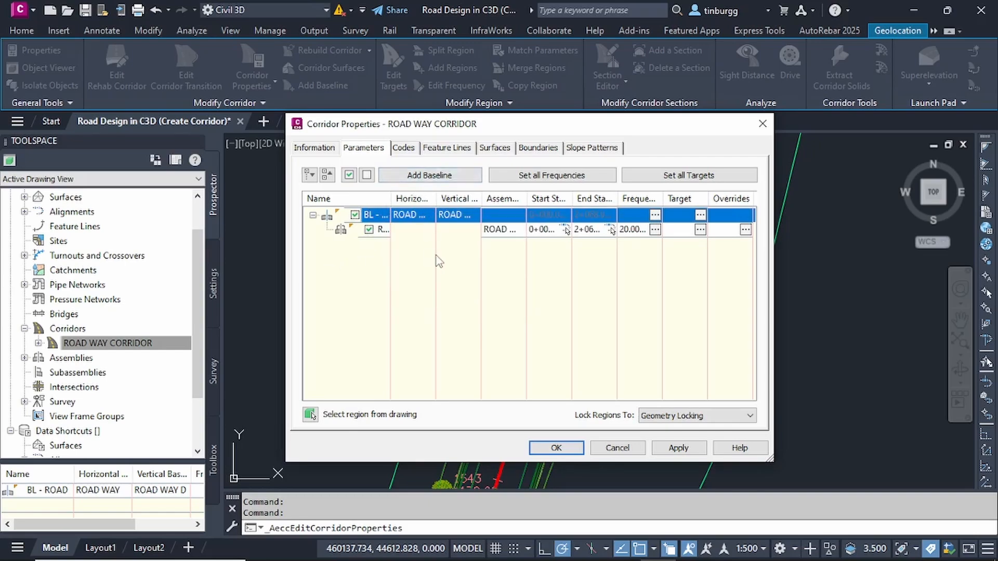
left_click(443, 282)
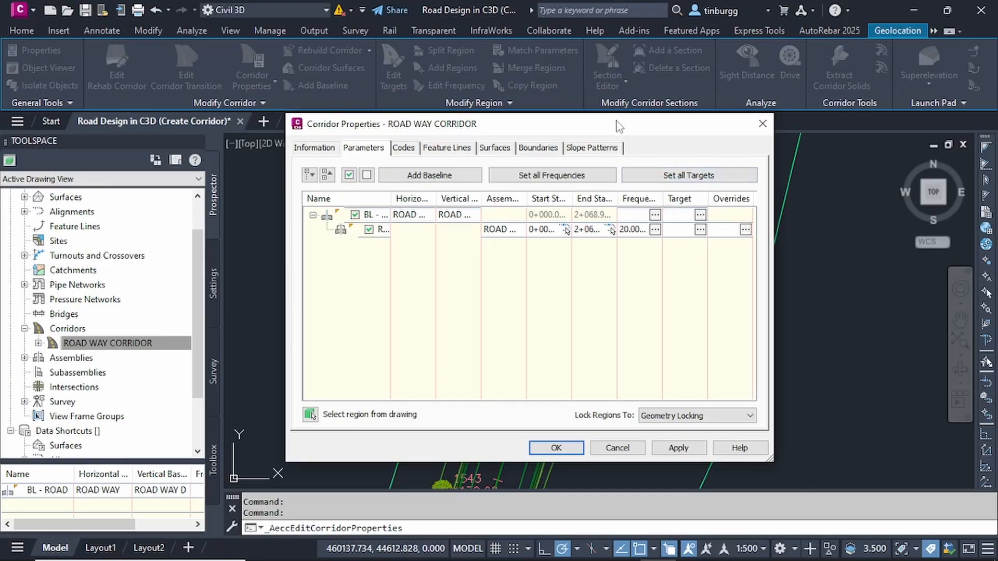
mouse_move(618, 126)
left_mouse_down()
mouse_move(658, 232)
mouse_move(827, 266)
mouse_move(565, 25)
mouse_move(410, 21)
mouse_move(385, 37)
left_mouse_up()
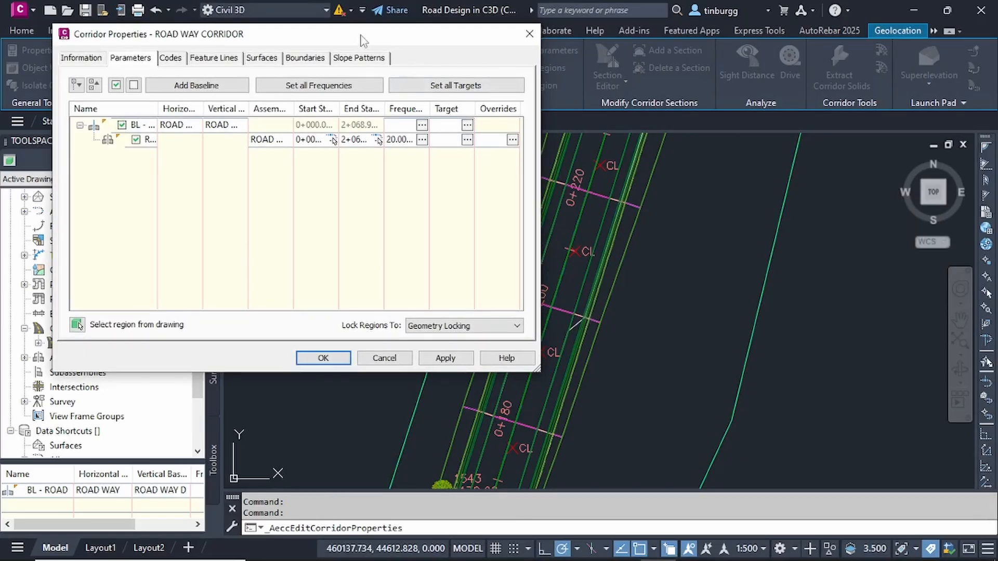
left_click_drag(363, 40, 564, 105)
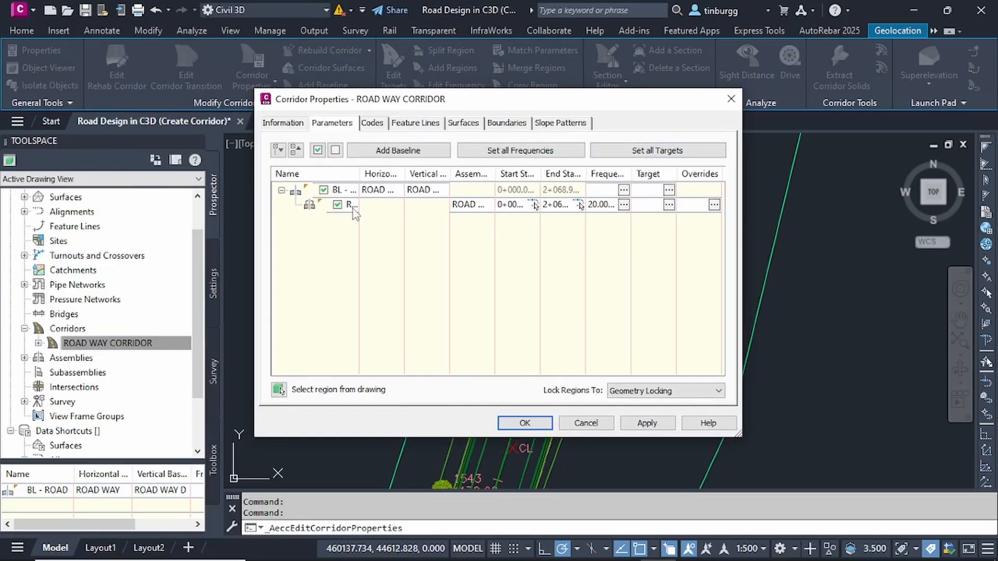
- Open the target mapping of the corridor region and review its offset, elevation and surface targets
left_click(669, 206)
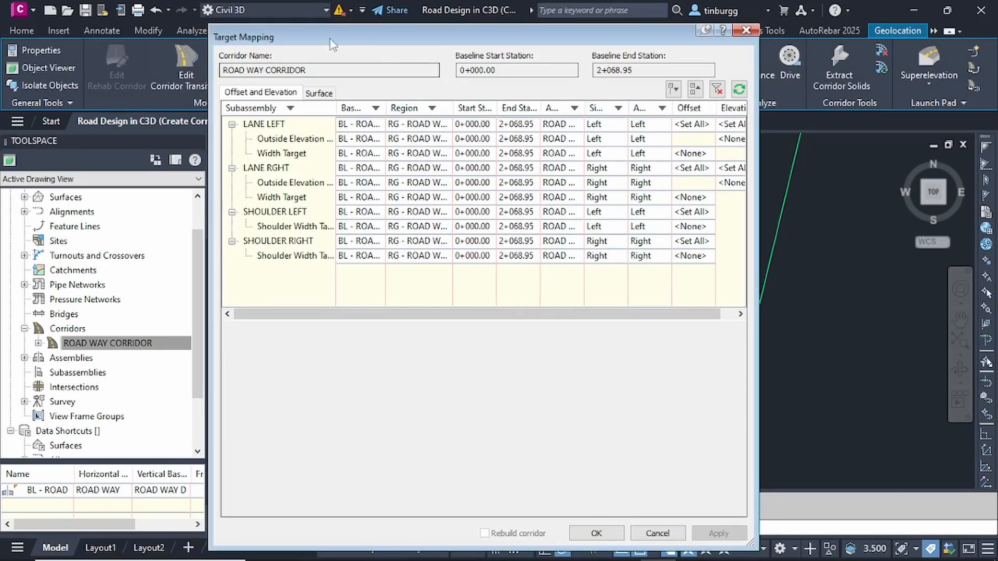
left_click_drag(343, 41, 387, 23)
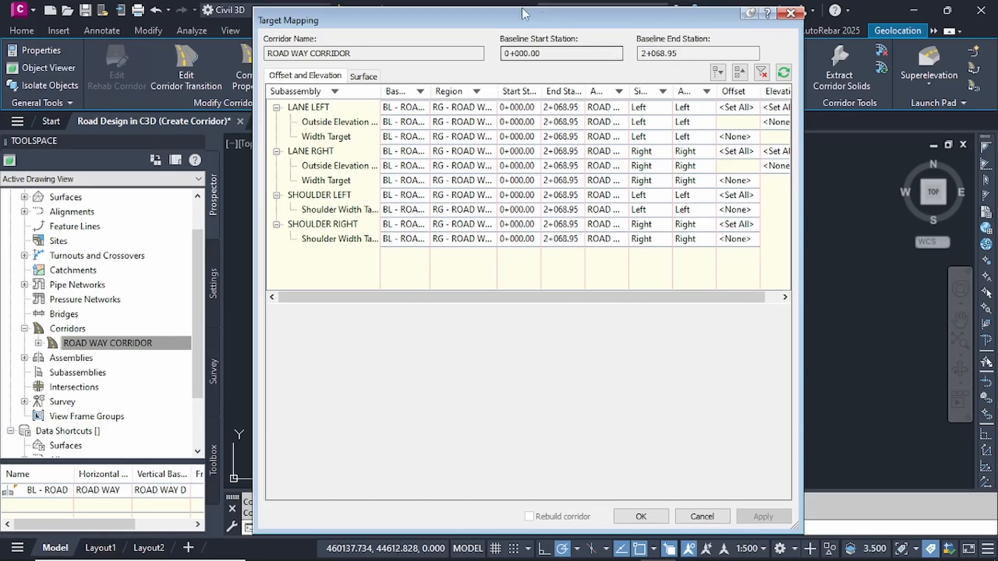
mouse_move(438, 23)
left_mouse_down()
mouse_move(440, 39)
mouse_move(428, 14)
left_mouse_up()
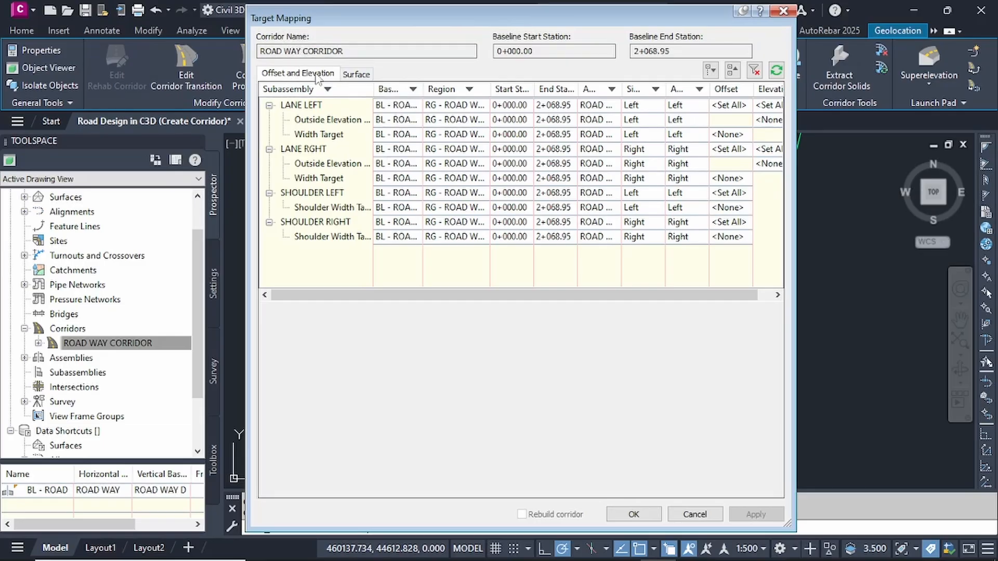
left_click(357, 74)
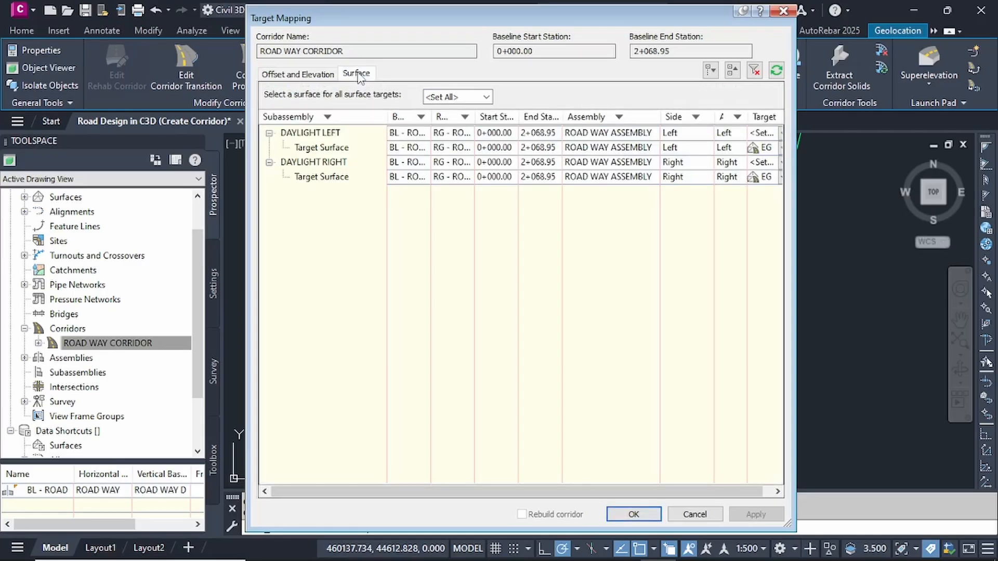
left_click(329, 76)
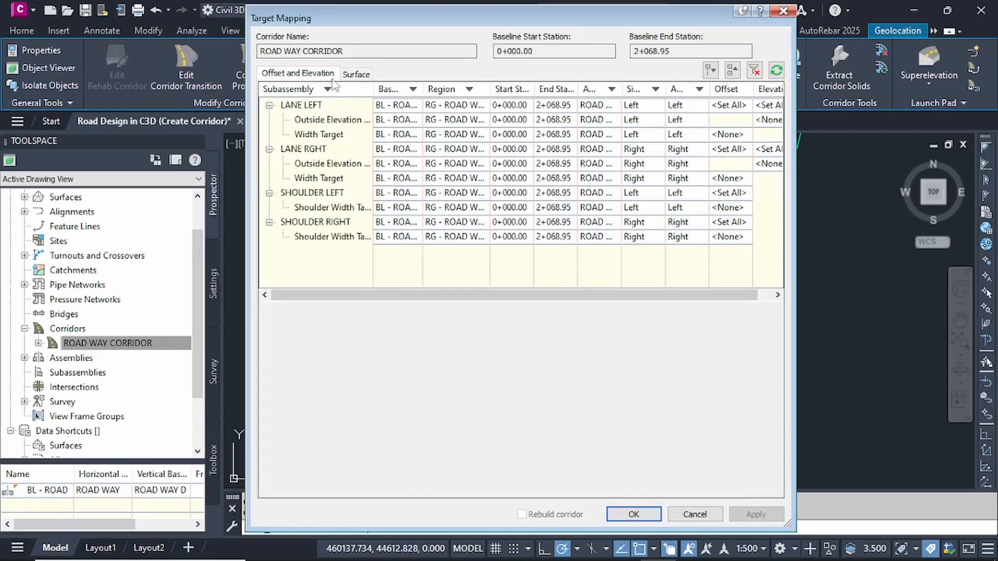
left_click(362, 76)
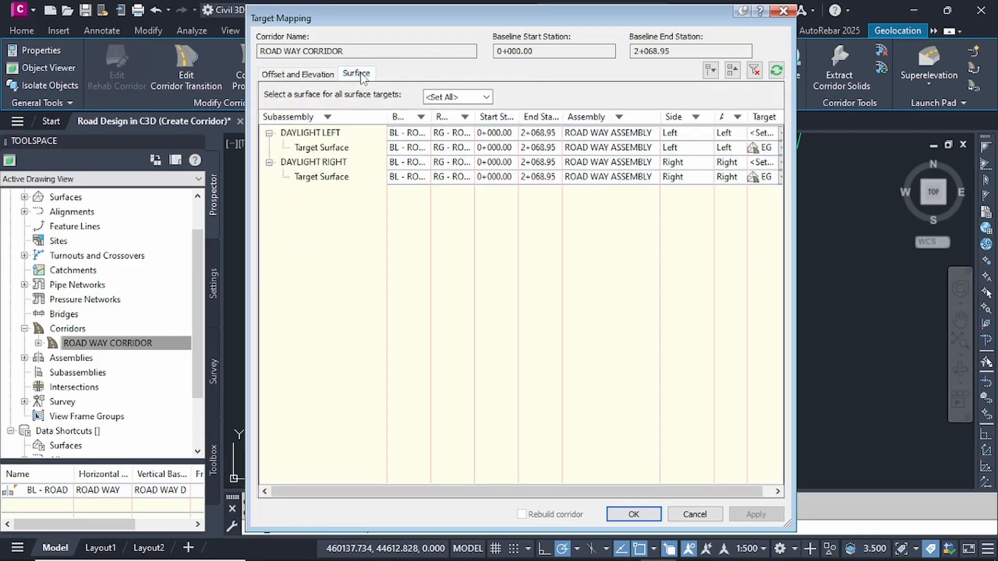
left_click(297, 77)
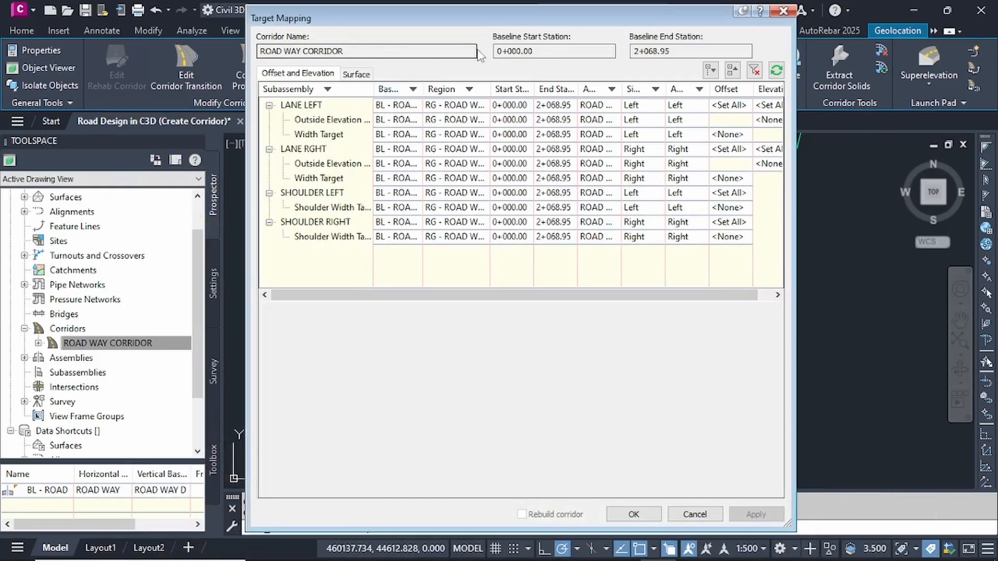
mouse_move(502, 14)
left_mouse_down()
mouse_move(513, 29)
mouse_move(513, 20)
left_mouse_up()
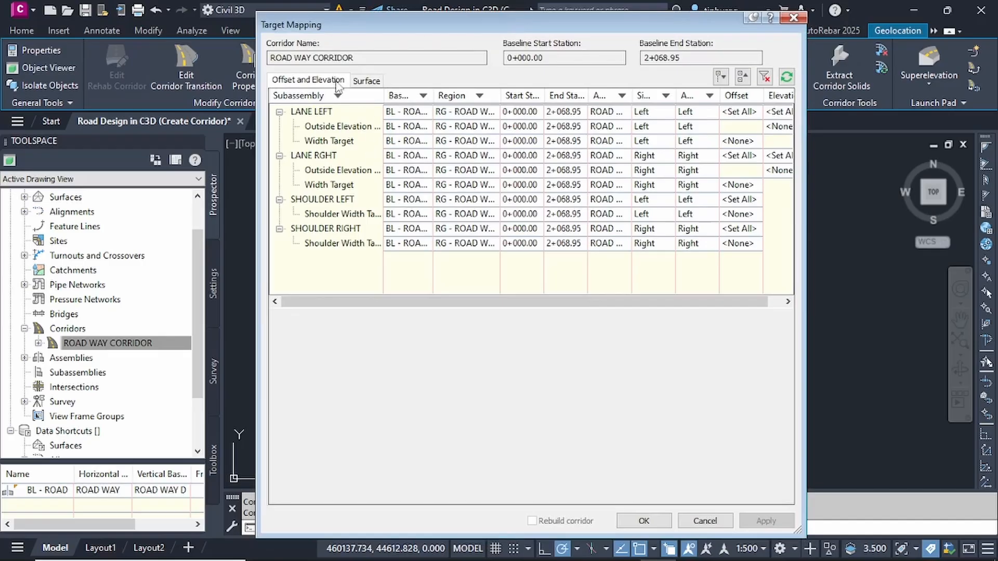
- Set the target surface of both DAYLIGHT LEFT and DAYLIGHT RIGHT to EG
left_click(367, 82)
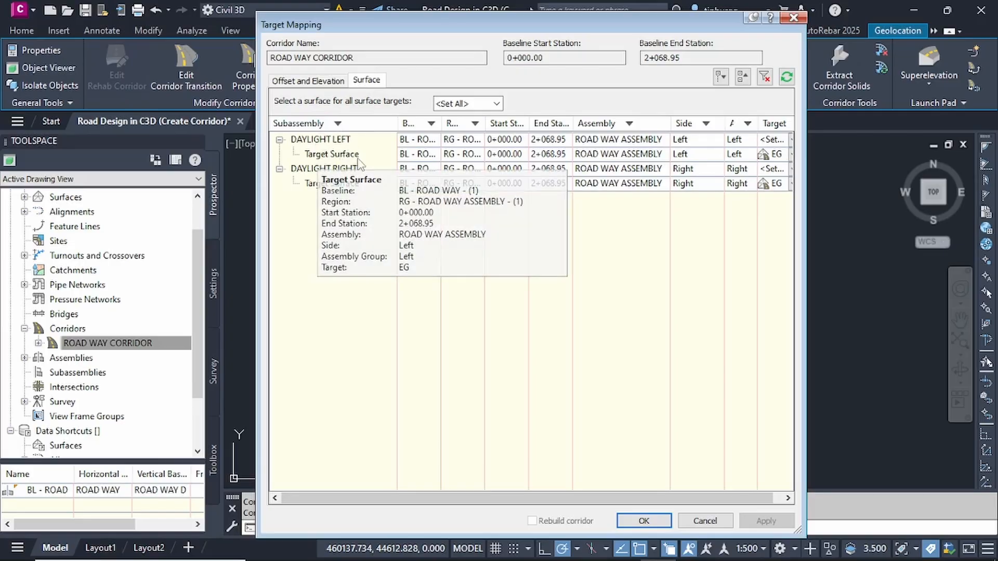
left_click(777, 155)
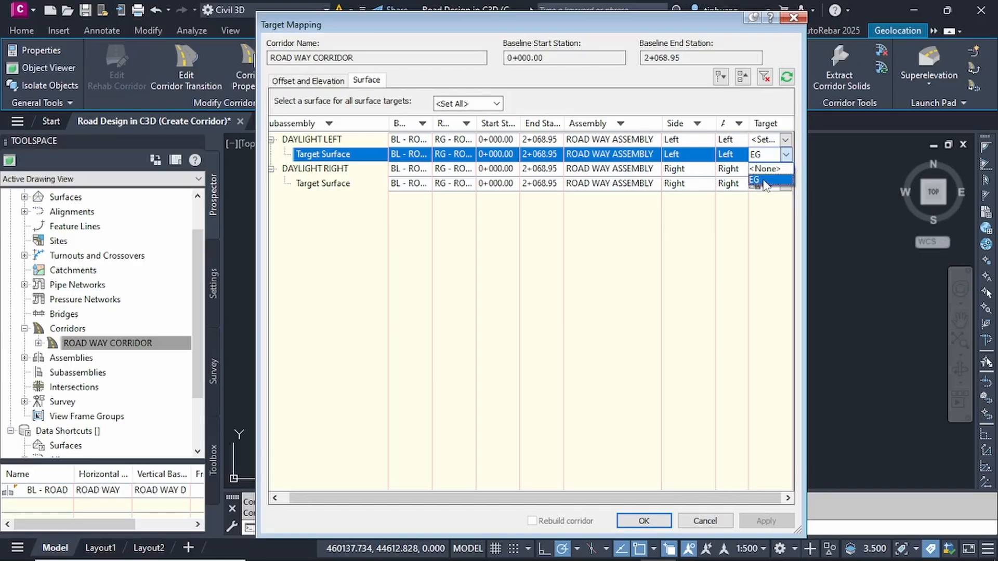
left_click(764, 180)
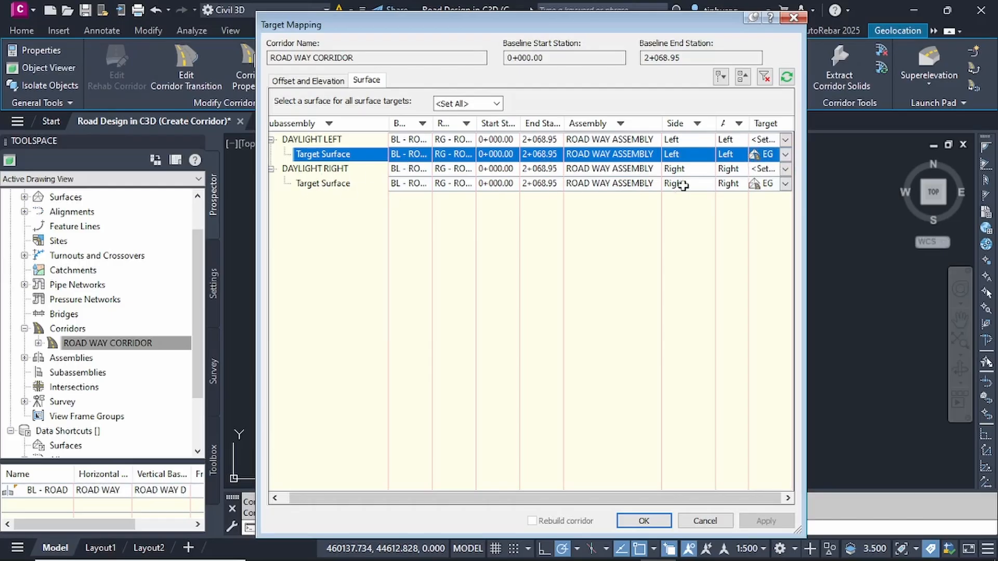
left_click(767, 183)
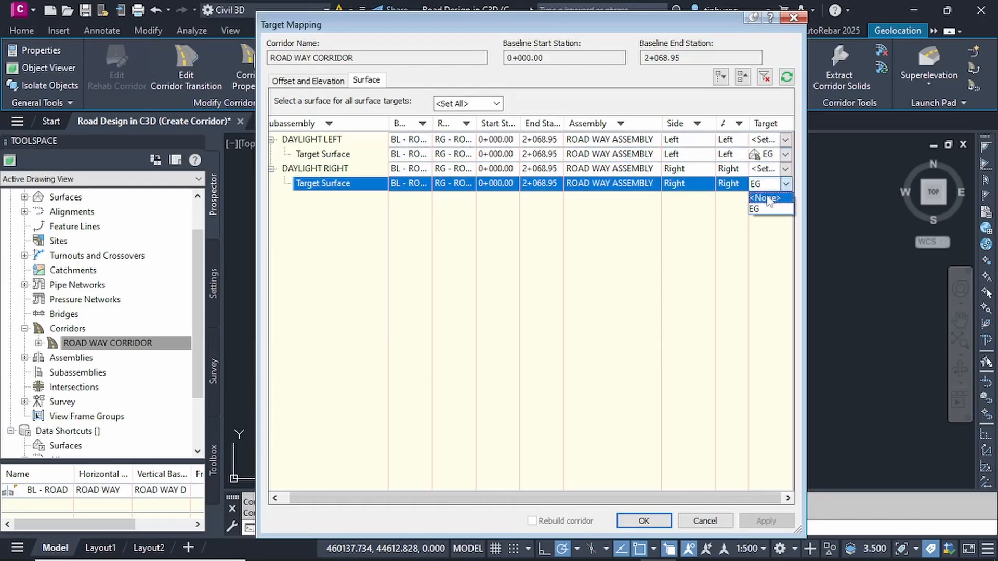
left_click(763, 209)
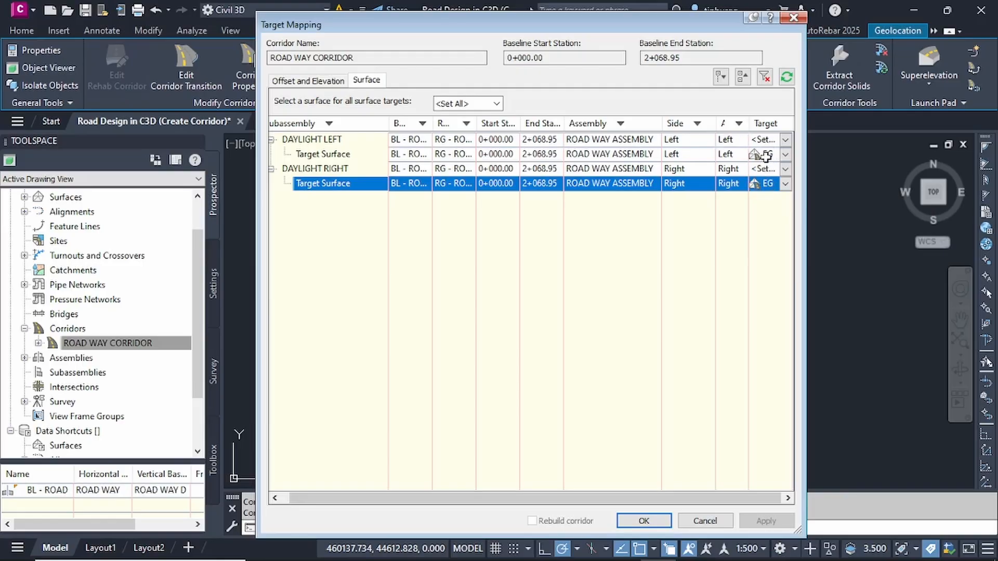
- Assign the ROAD WAY-Left-3.800 alignment as the offset for the width target of LANE LEFT
left_click(302, 81)
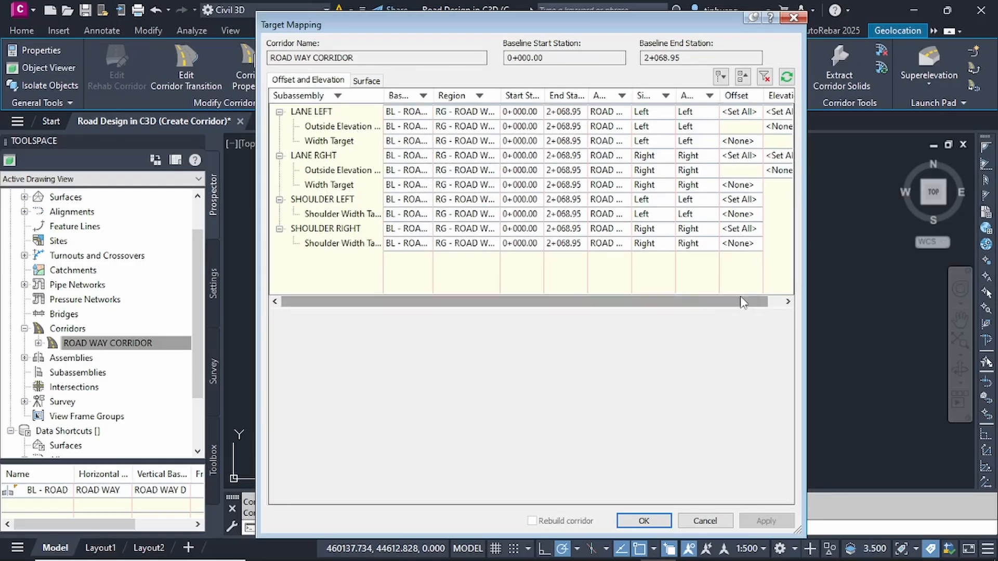
left_click_drag(745, 302, 775, 303)
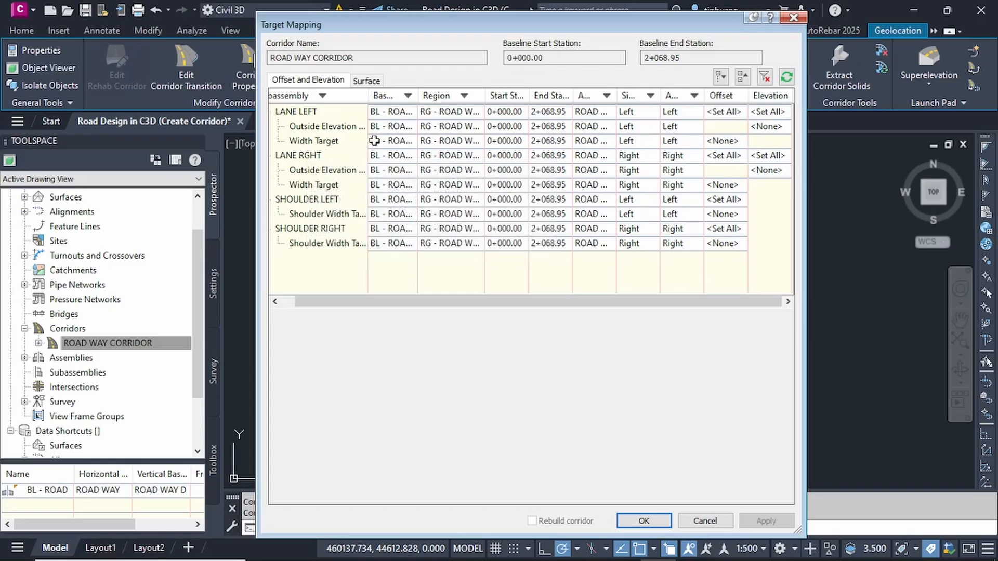
mouse_move(325, 148)
left_click(724, 142)
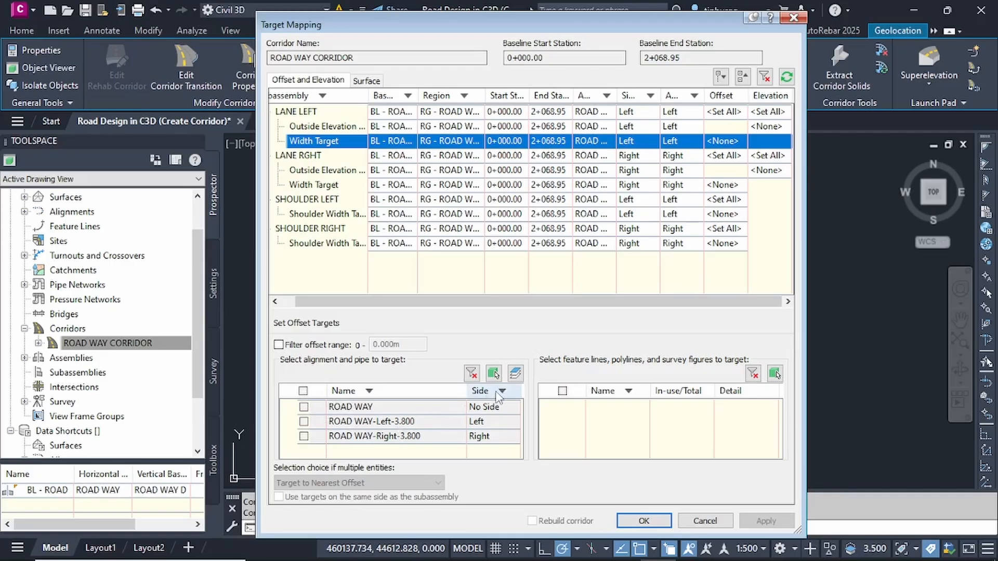
left_click(303, 406)
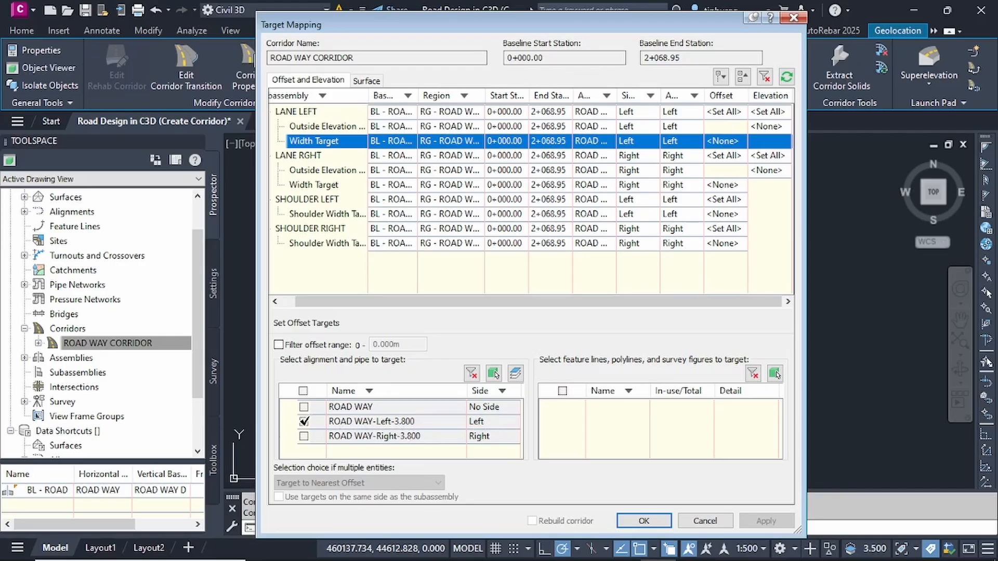
left_click(304, 421)
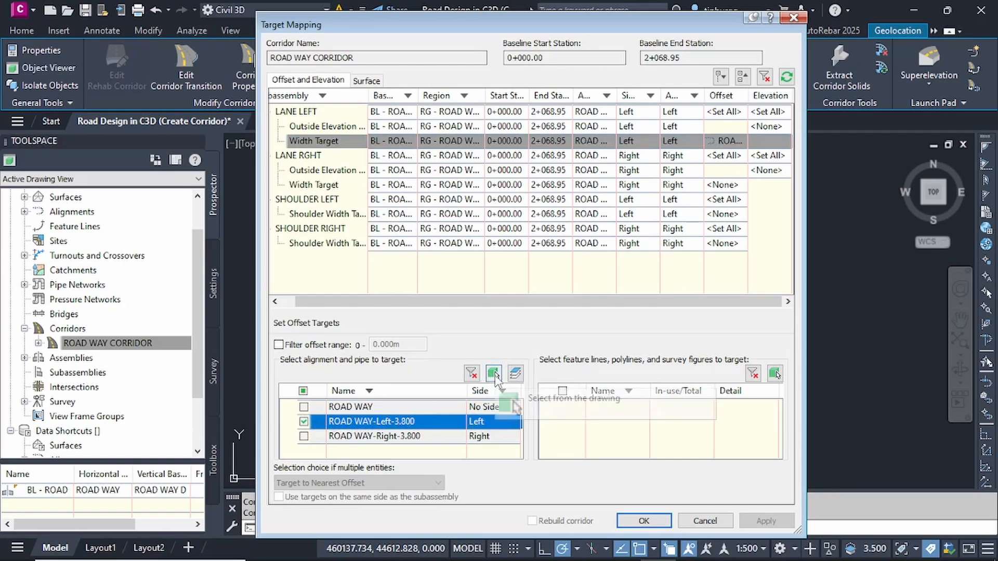
- Pick the left offset alignment near station 0+200 from the drawing as the left lane's width target, choosing the alignment over the corridor
left_click(493, 373)
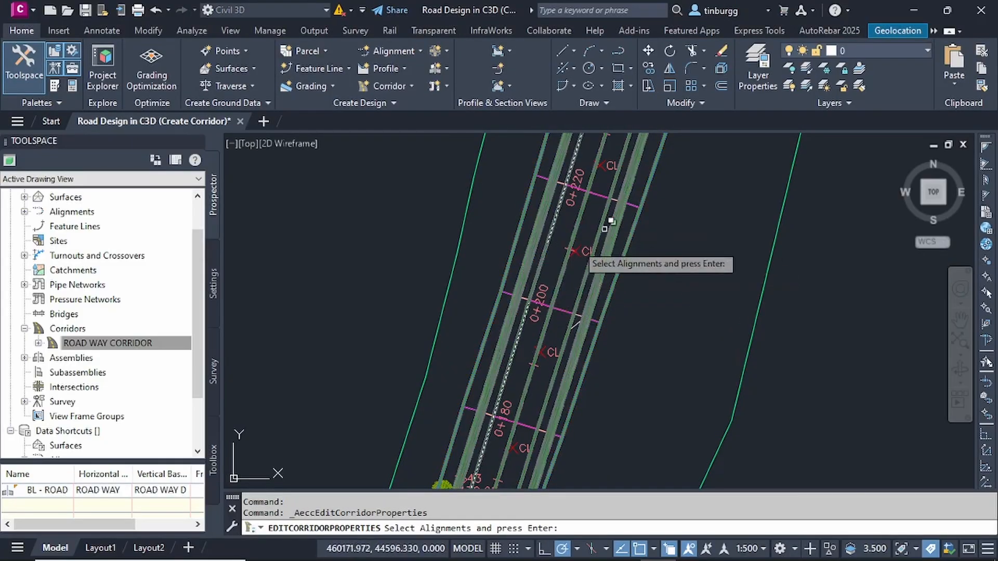
scroll(559, 249, "up", 4)
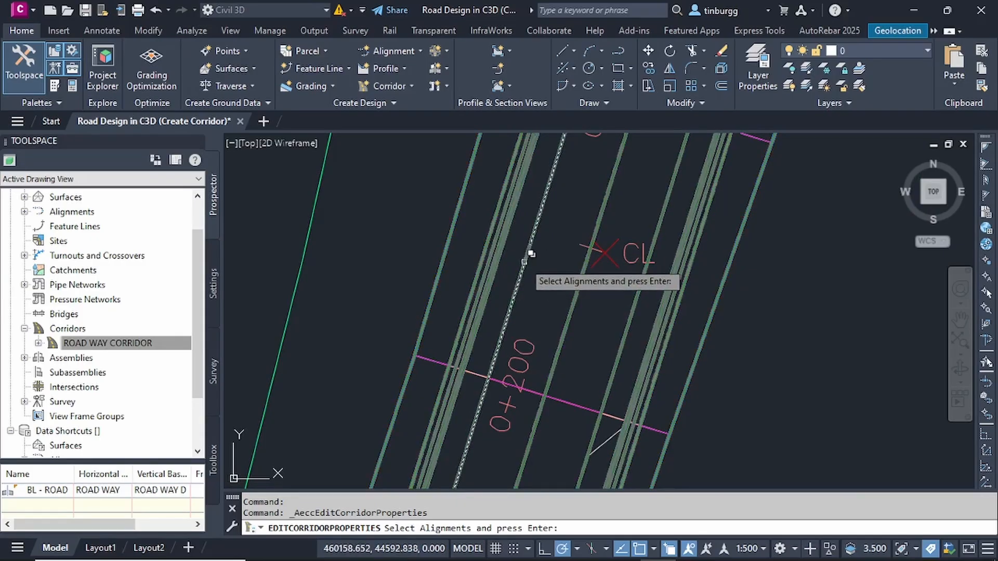
left_click(531, 254)
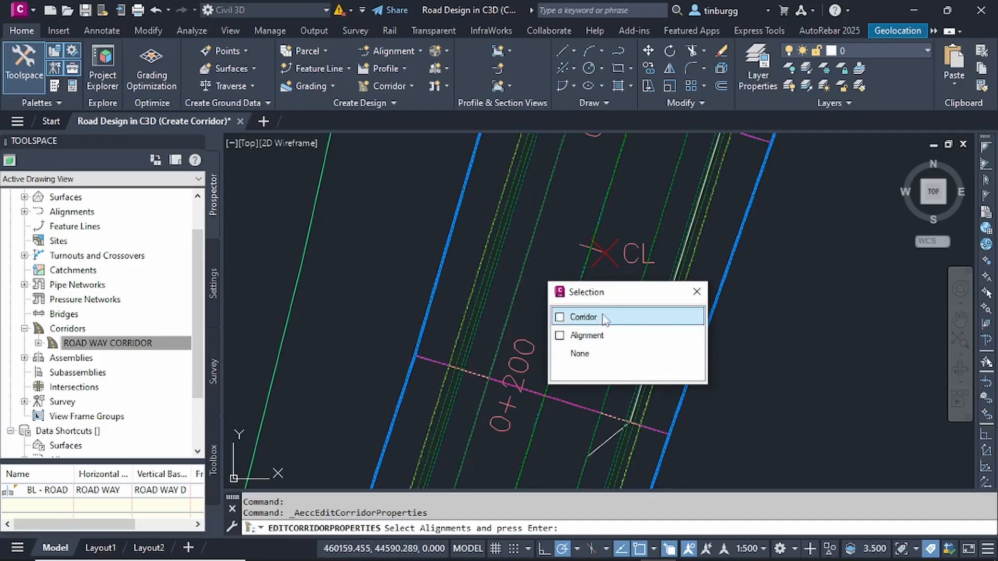
left_click(595, 337)
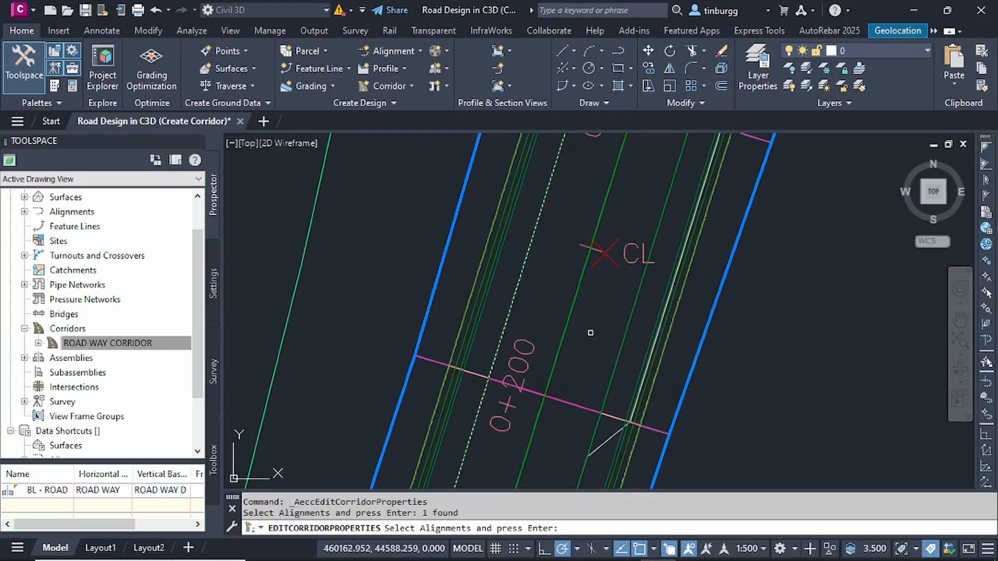
key("Return")
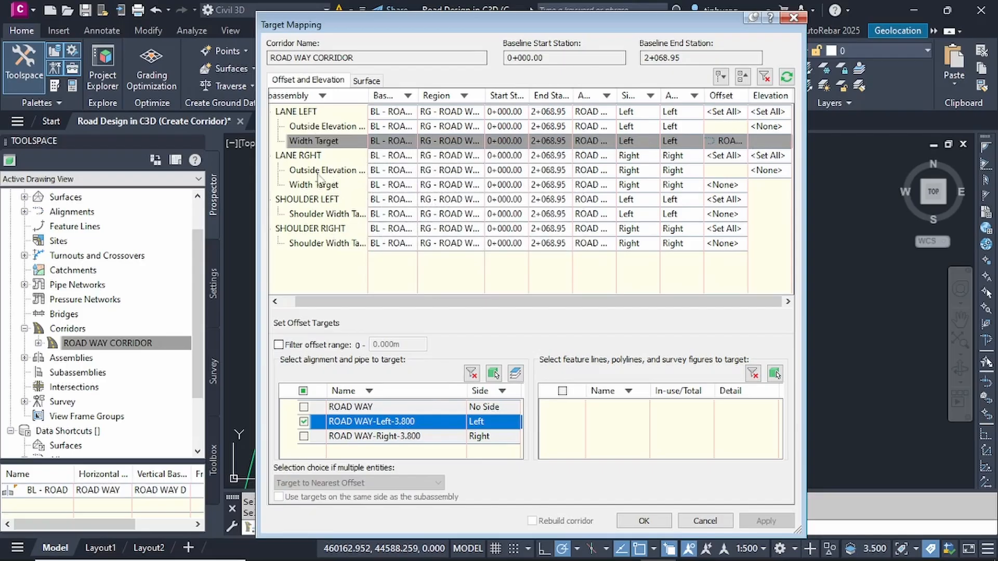
- Assign the ROAD WAY-Right-3.800 alignment as the right lane's width target and select the SHOULDER LEFT subassembly
left_click(300, 157)
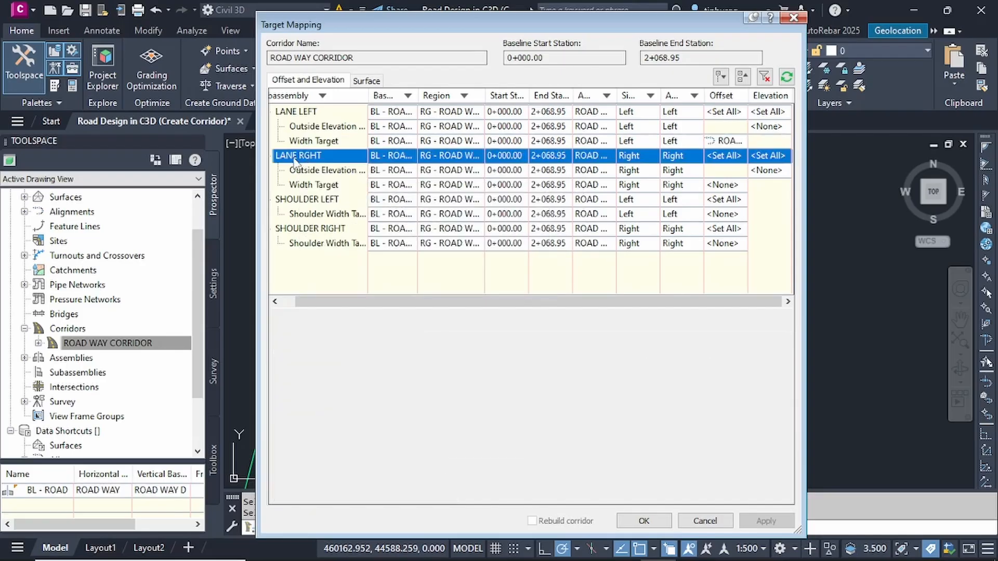
left_click(309, 186)
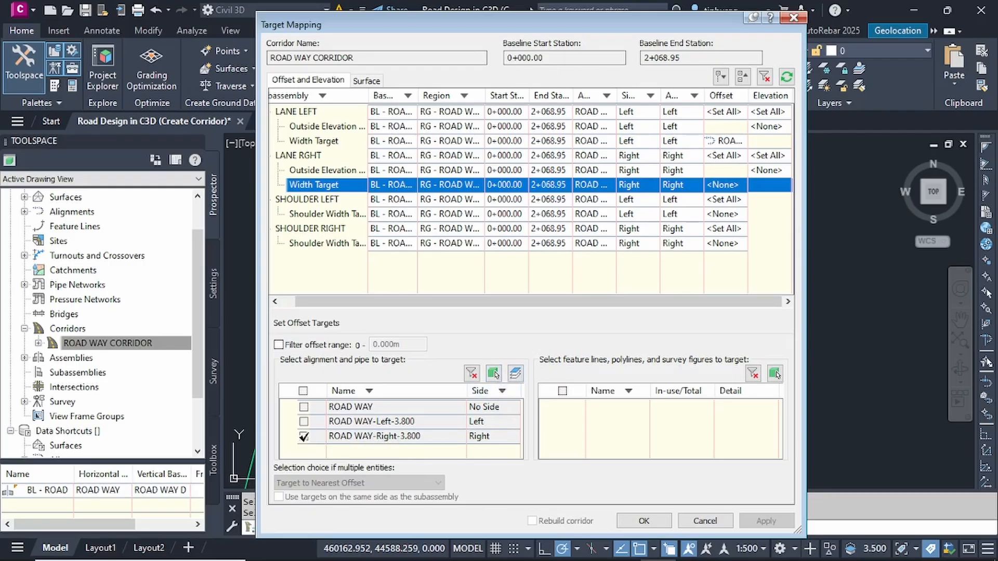
left_click(303, 435)
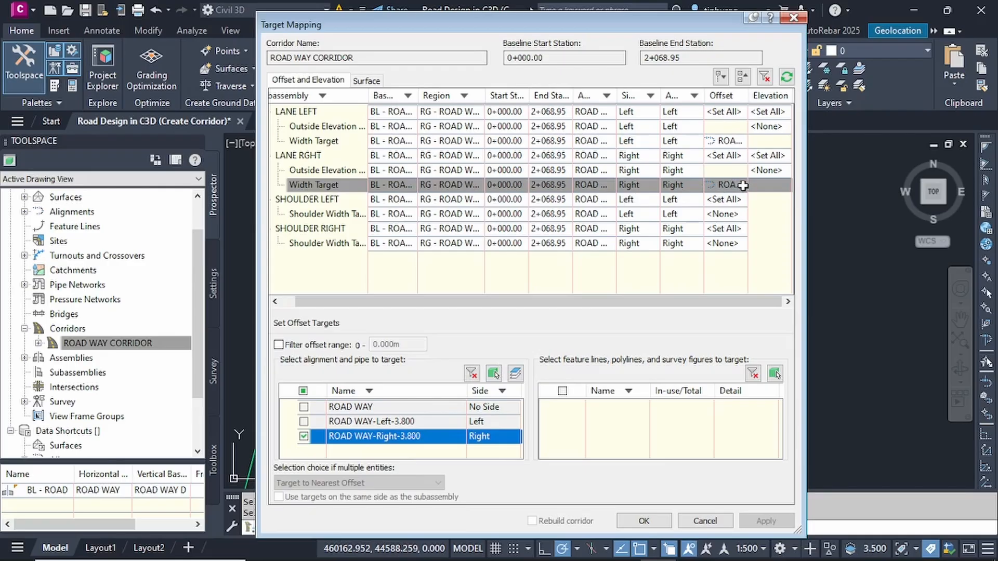
left_click(325, 202)
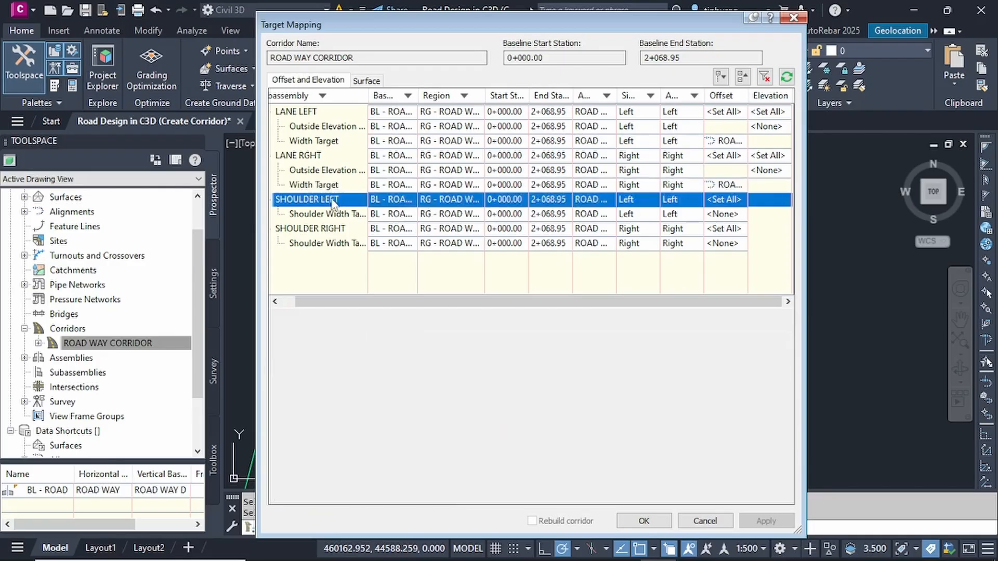
- Check the lane elevation and width targets, accept the target mapping, and rebuild the corridor with the changed properties
left_click(322, 229)
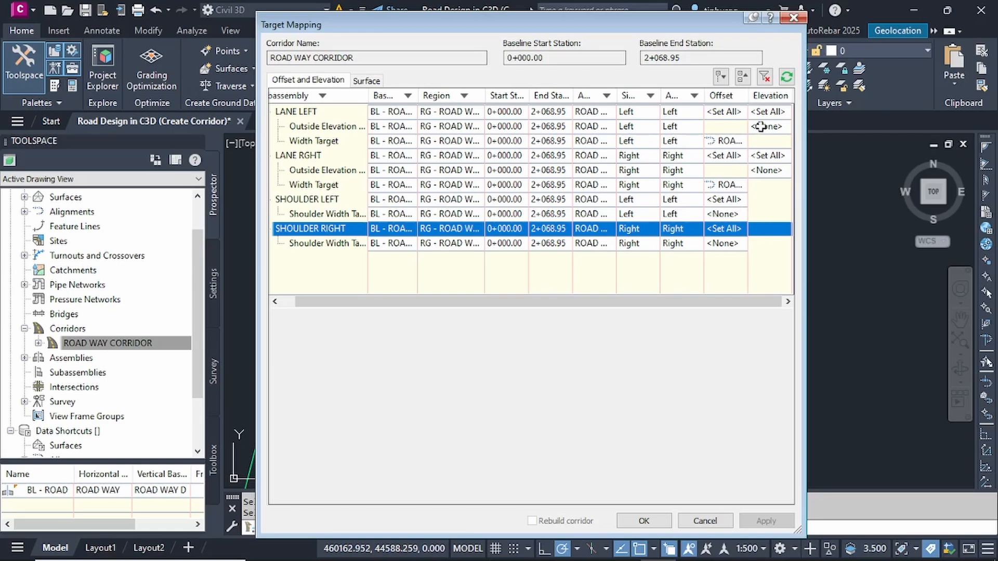
left_click(312, 127)
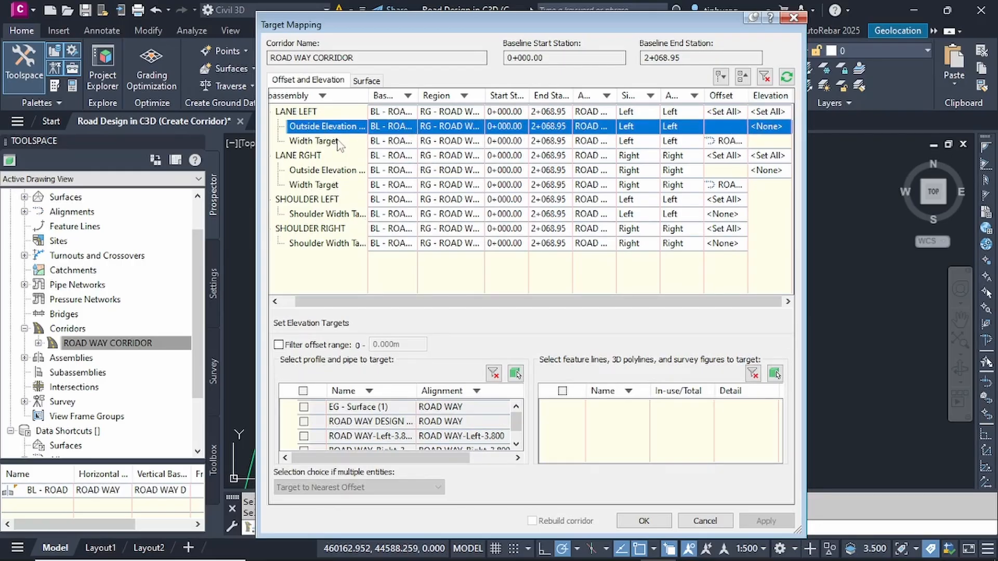
left_click(320, 145)
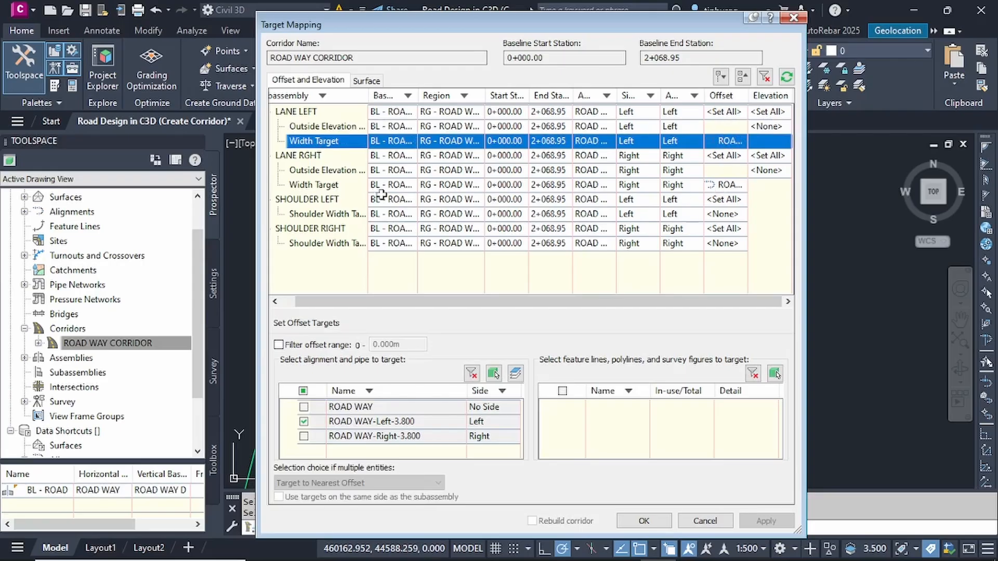
left_click(312, 186)
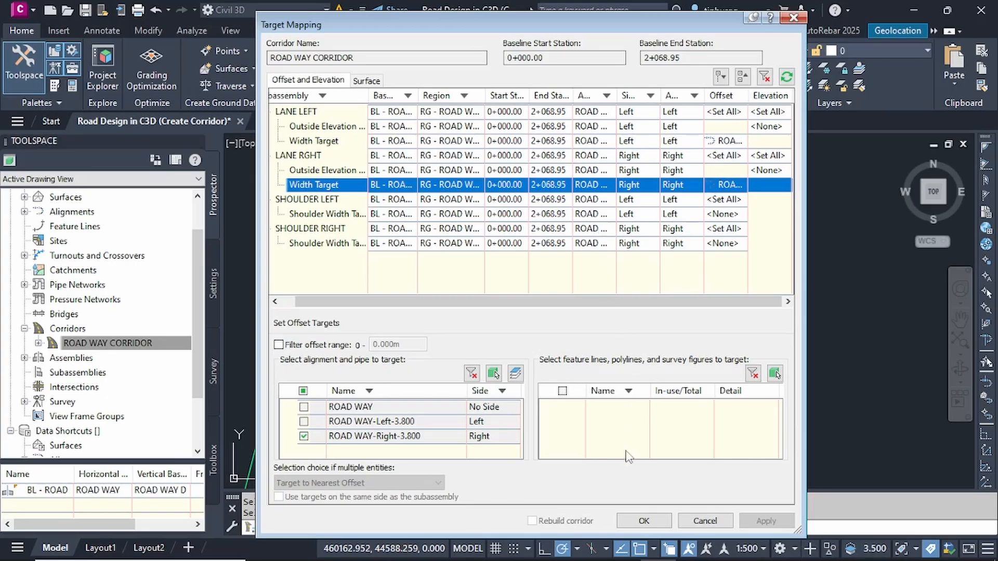
left_click(644, 520)
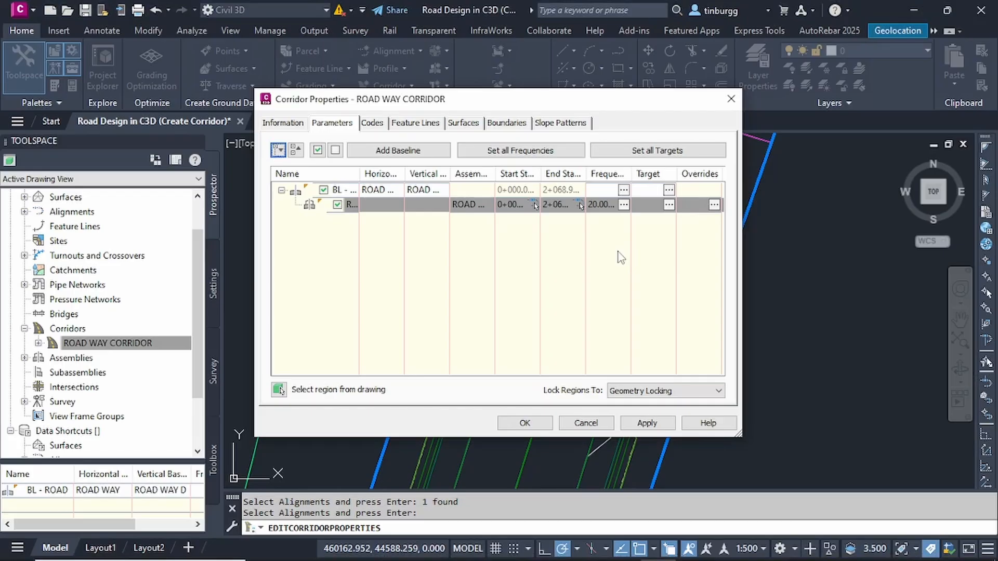
left_click(525, 423)
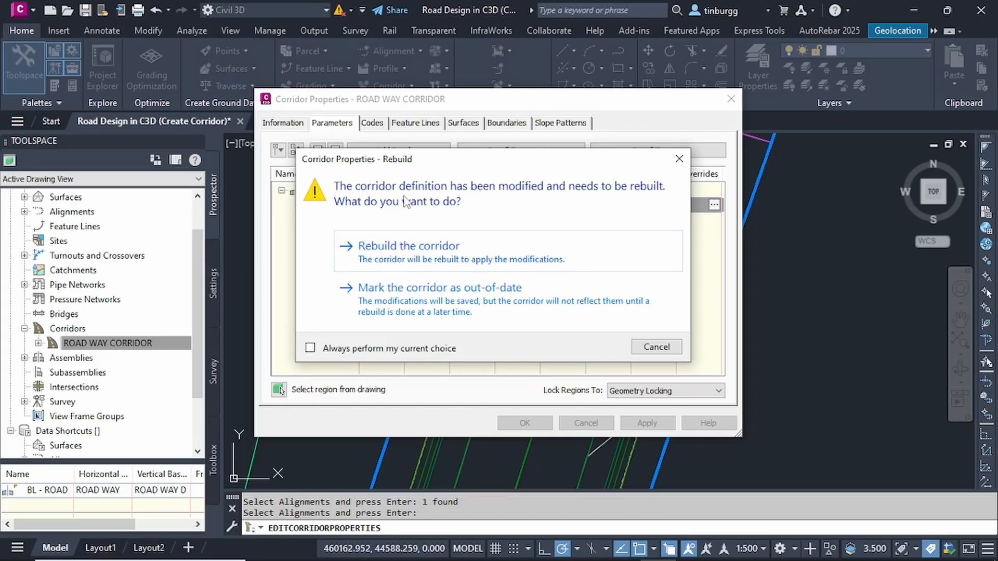
left_click(408, 246)
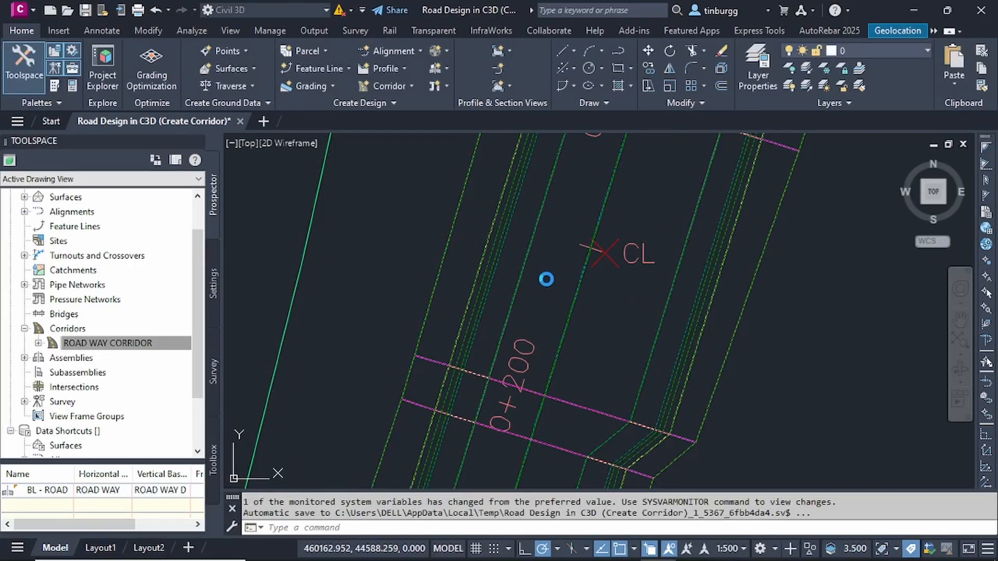
- Examine the rebuilt corridor's right-side widening between stations 0+200 and 0+240
scroll(545, 279, "down", 6)
left_click(570, 312)
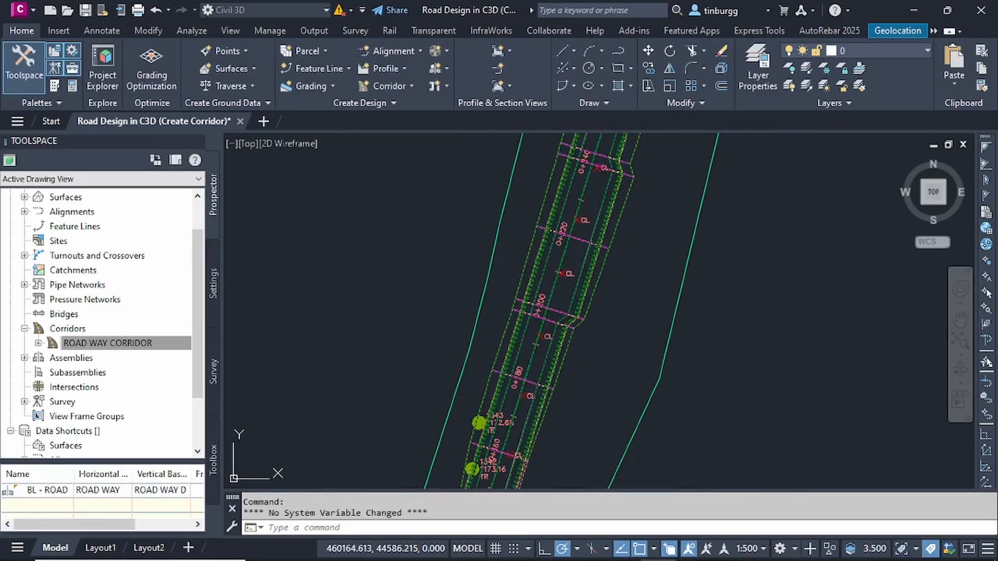
scroll(570, 313, "up", 3)
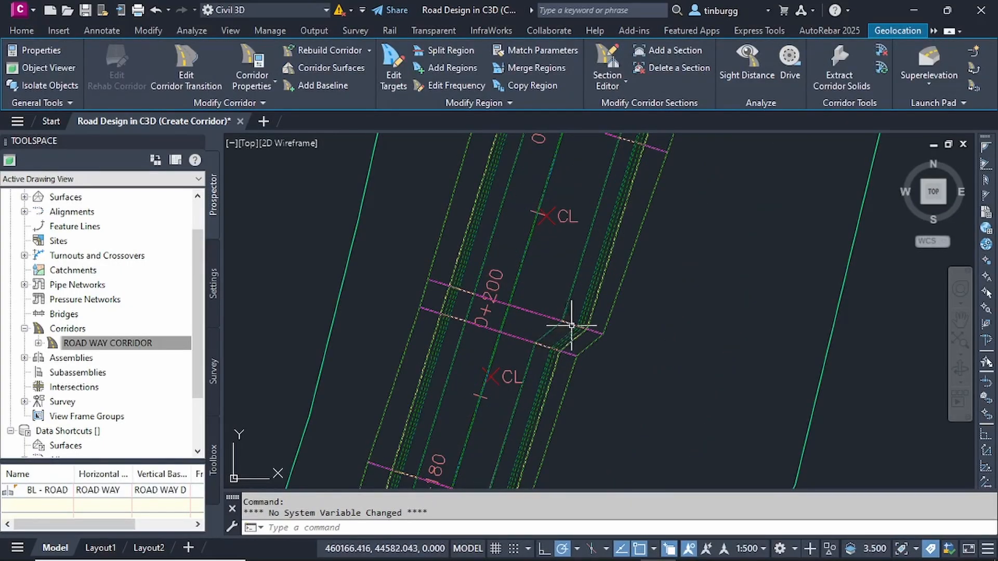
scroll(603, 221, "down", 2)
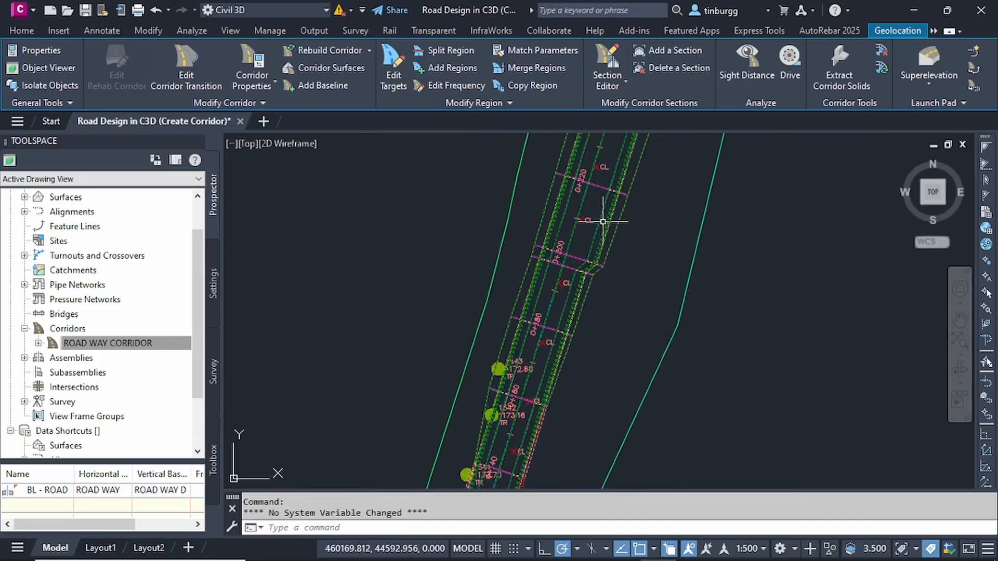
middle_click_drag(564, 228, 540, 346)
scroll(570, 280, "up", 5)
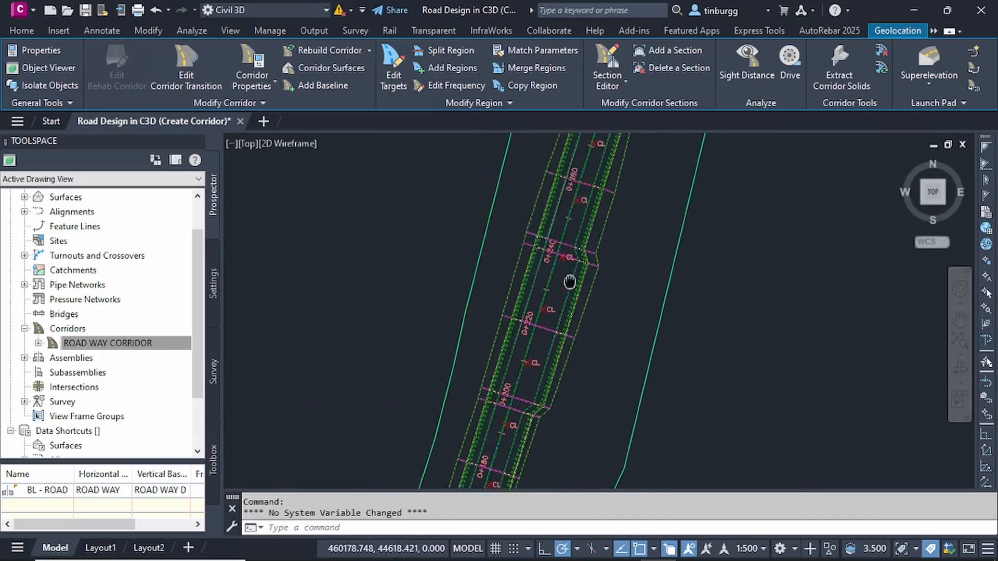
mouse_move(543, 279)
middle_mouse_down()
mouse_move(519, 337)
mouse_move(541, 289)
middle_mouse_up()
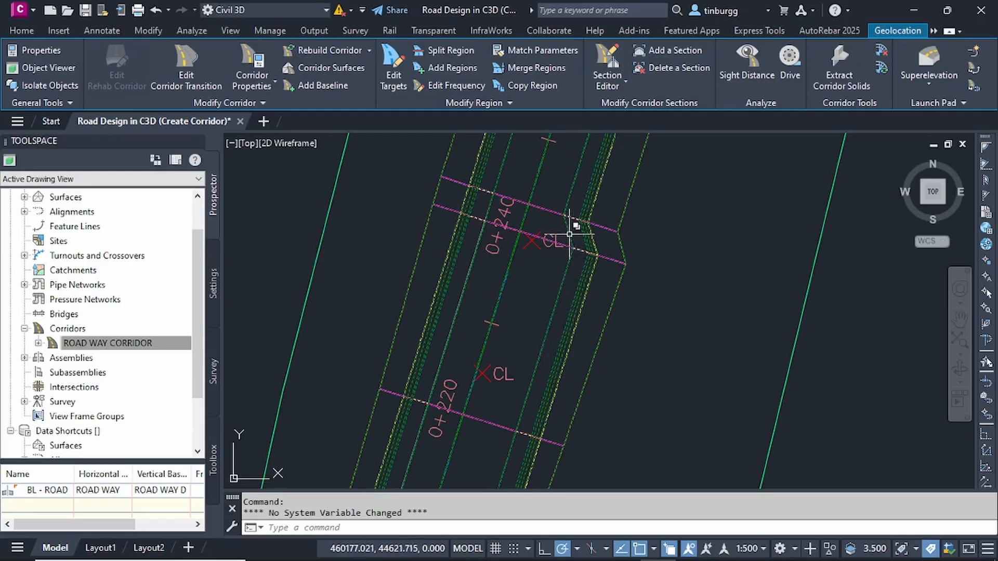
scroll(576, 177, "down", 4)
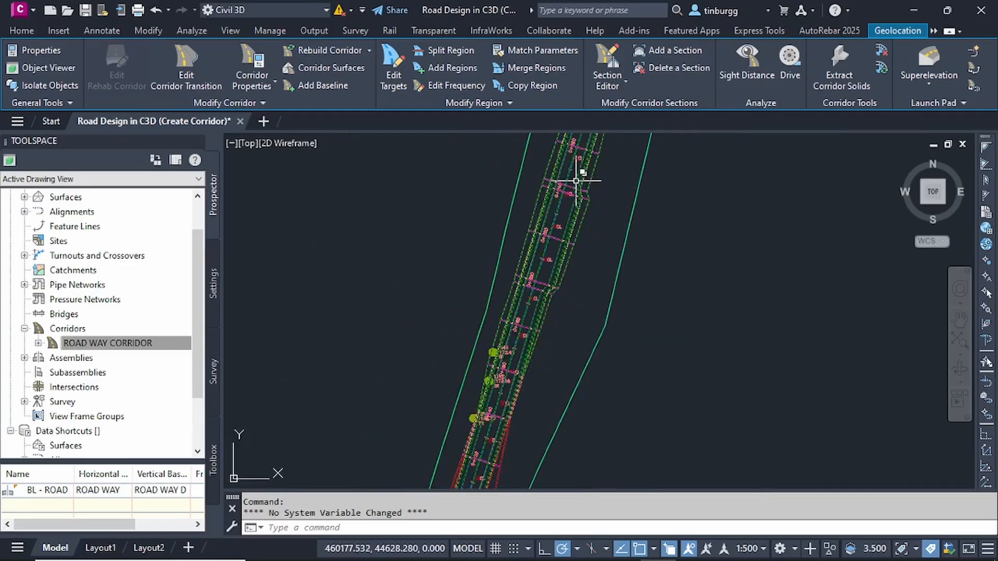
scroll(550, 306, "up", 3)
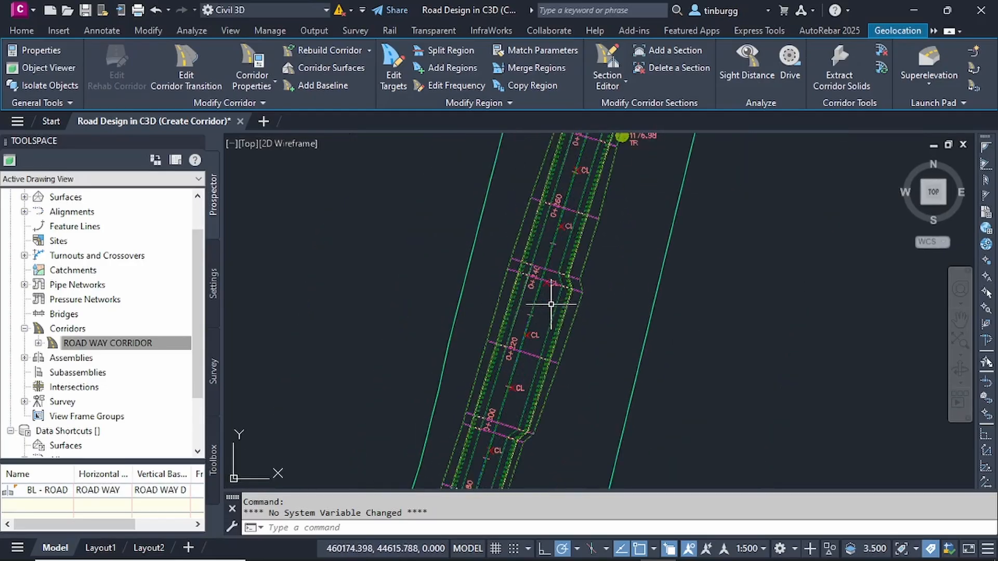
scroll(551, 302, "down", 3)
scroll(550, 303, "down", 1)
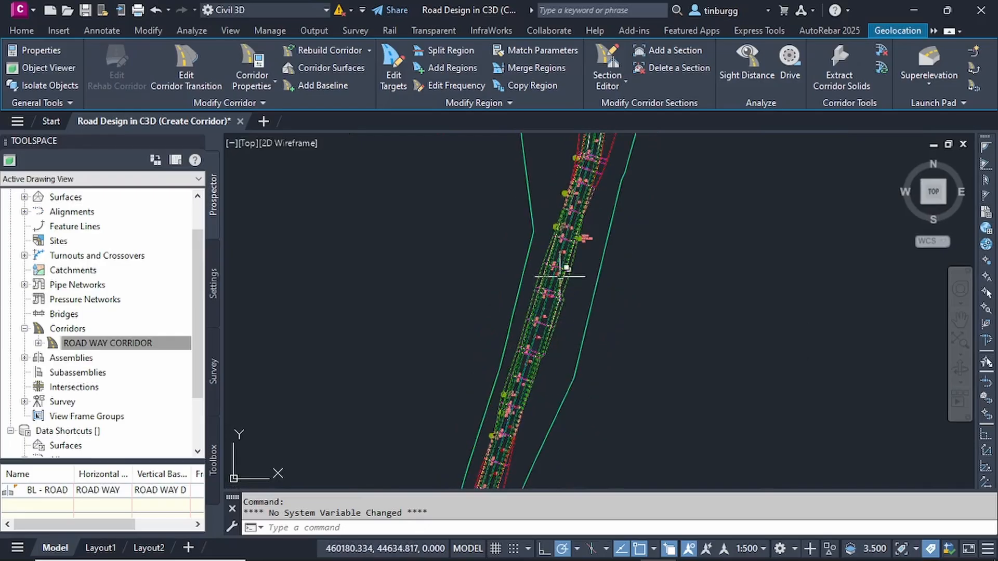
- Inspect the corridor's lane edges and daylight lines around the bend between stations 0+340 and 0+420, then clear the selection
scroll(544, 306, "up", 3)
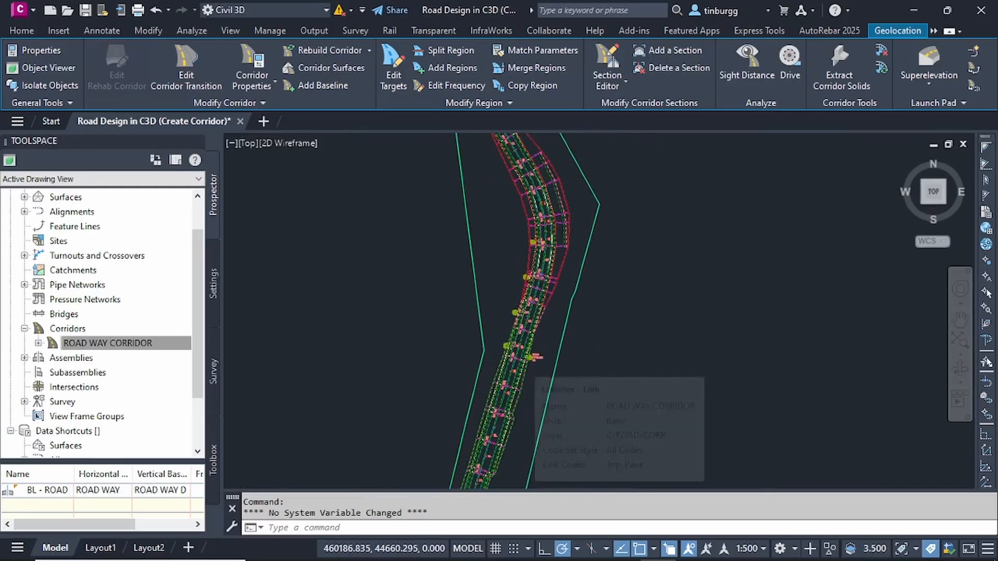
scroll(541, 280, "up", 3)
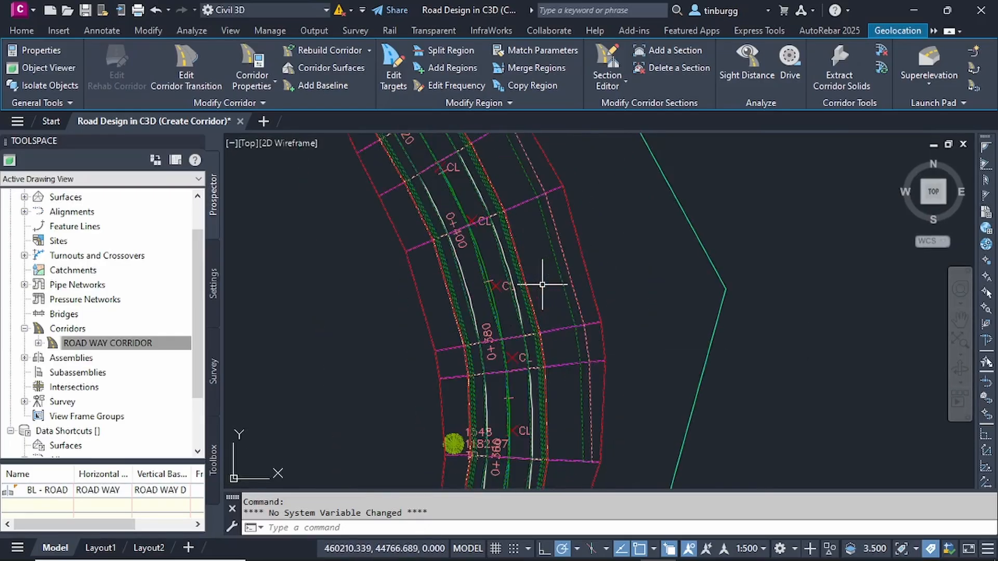
scroll(668, 225, "down", 3)
scroll(551, 274, "down", 2)
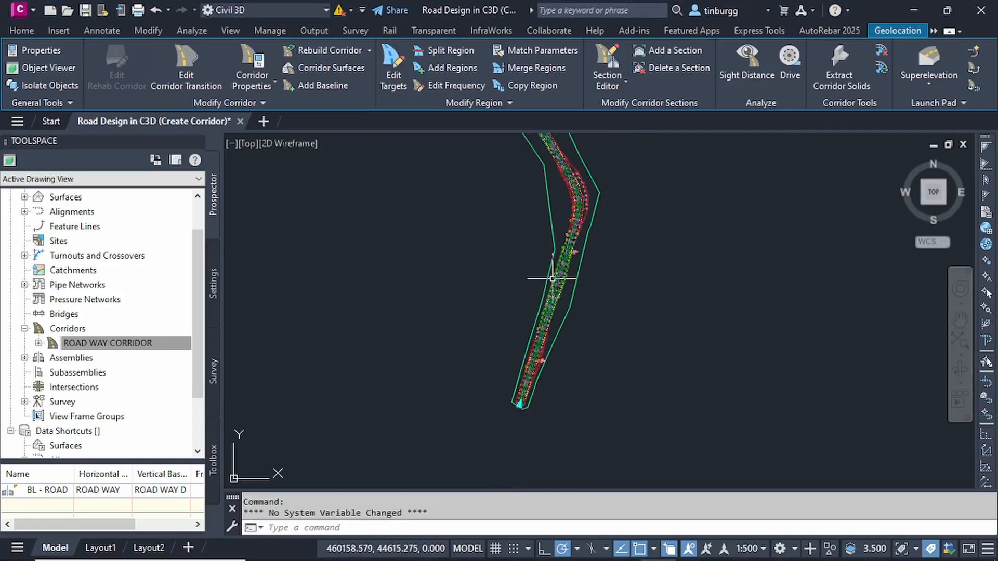
scroll(577, 192, "up", 3)
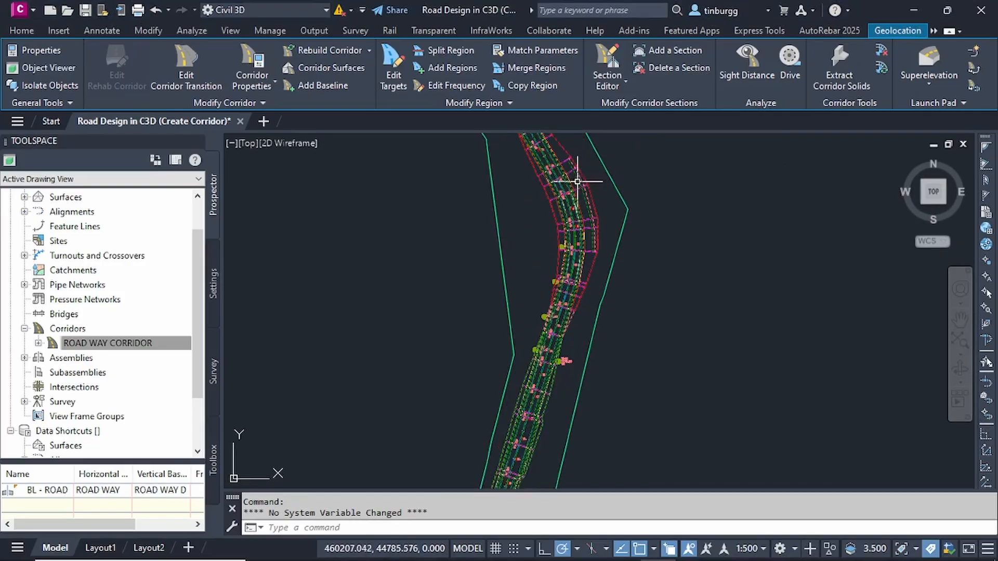
scroll(573, 202, "up", 3)
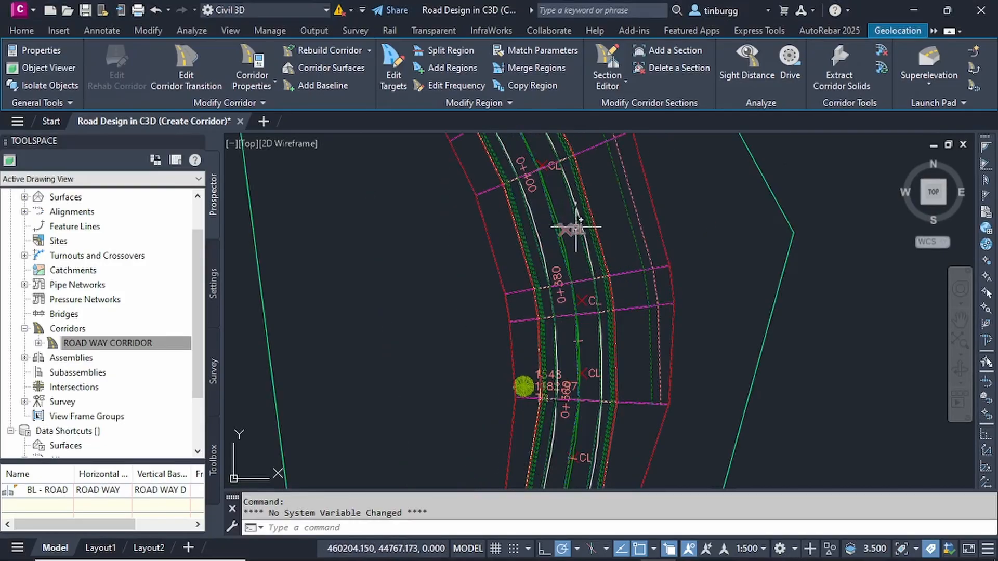
scroll(577, 227, "down", 3)
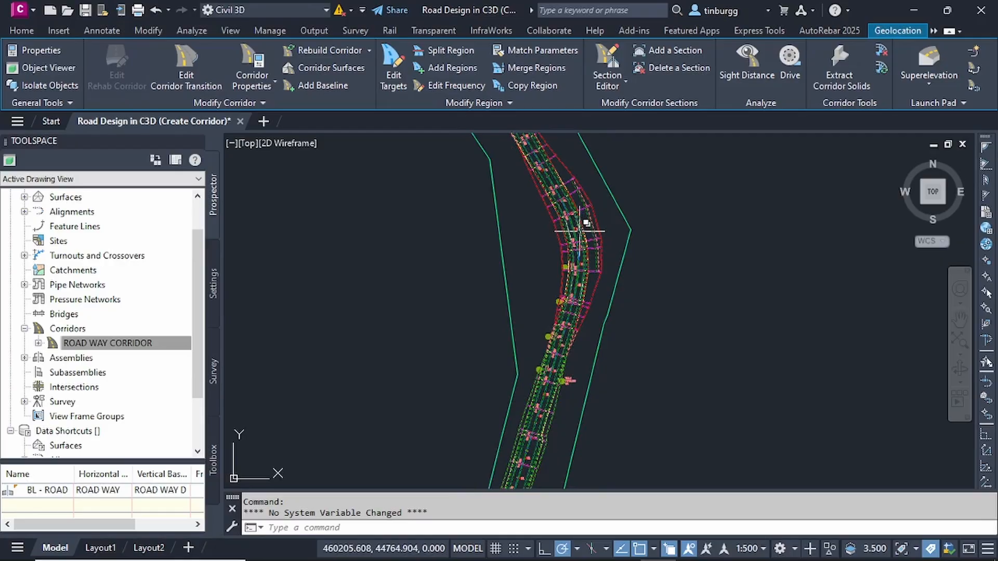
scroll(579, 202, "up", 3)
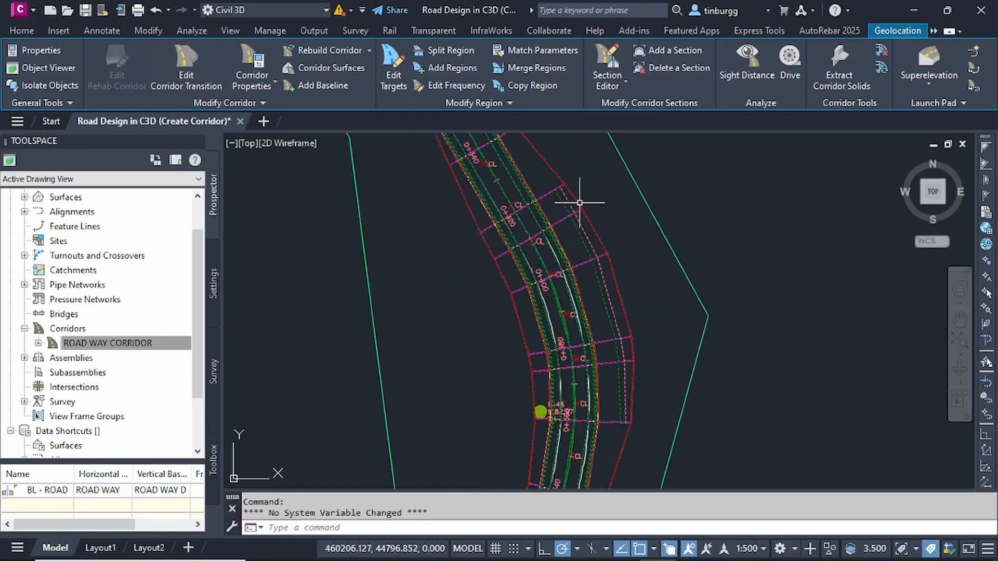
scroll(580, 231, "down", 2)
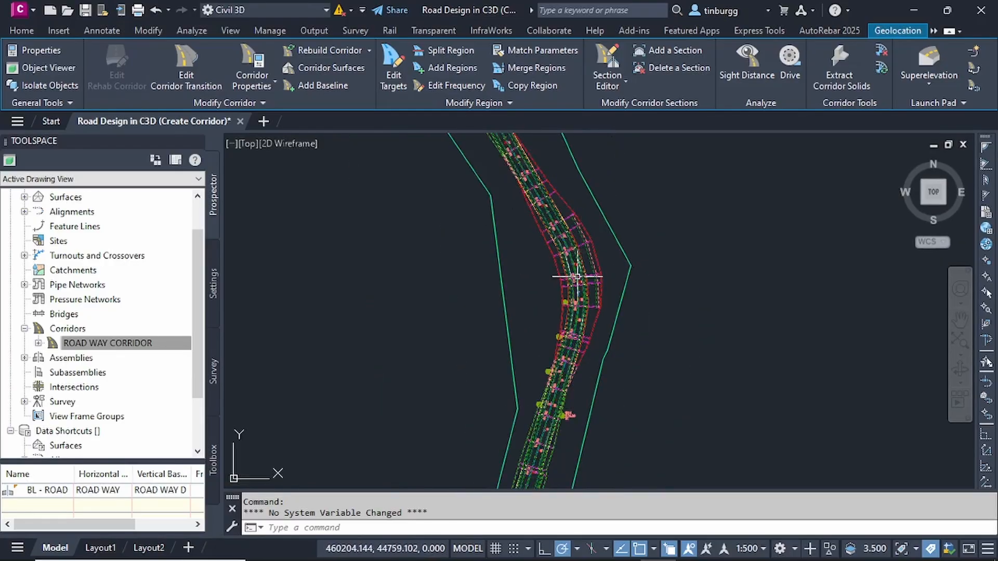
scroll(577, 277, "up", 3)
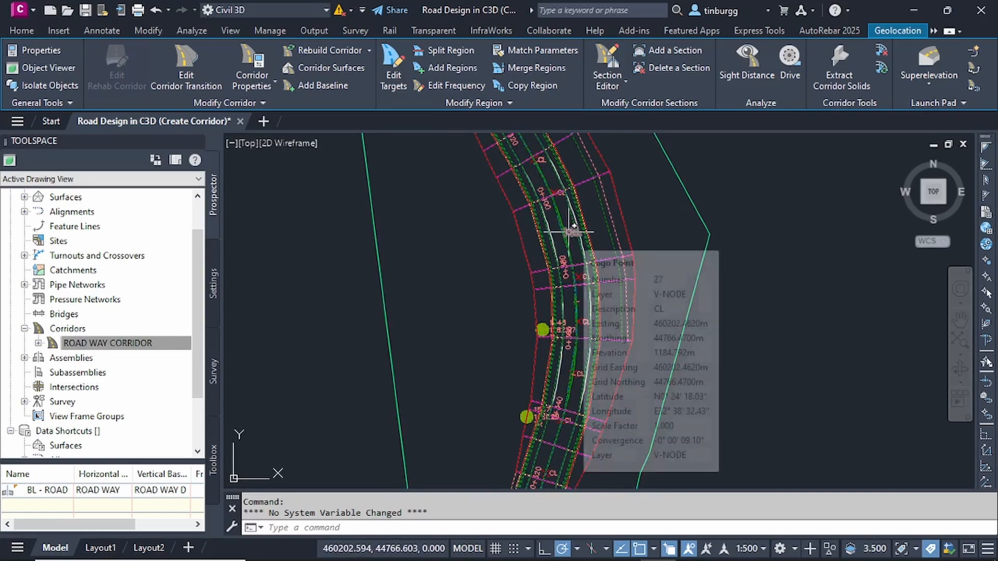
scroll(569, 231, "down", 3)
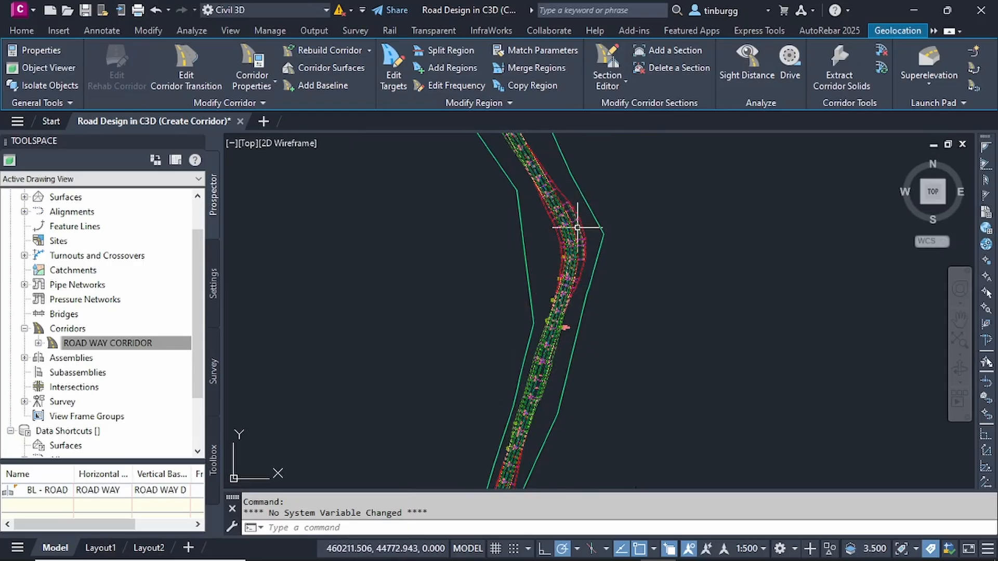
scroll(577, 228, "up", 5)
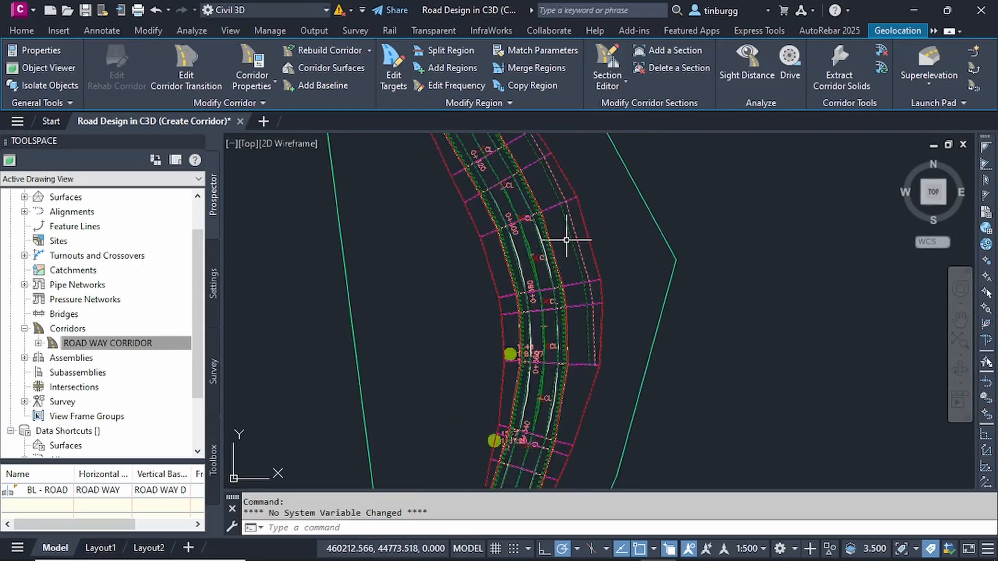
key("Escape")
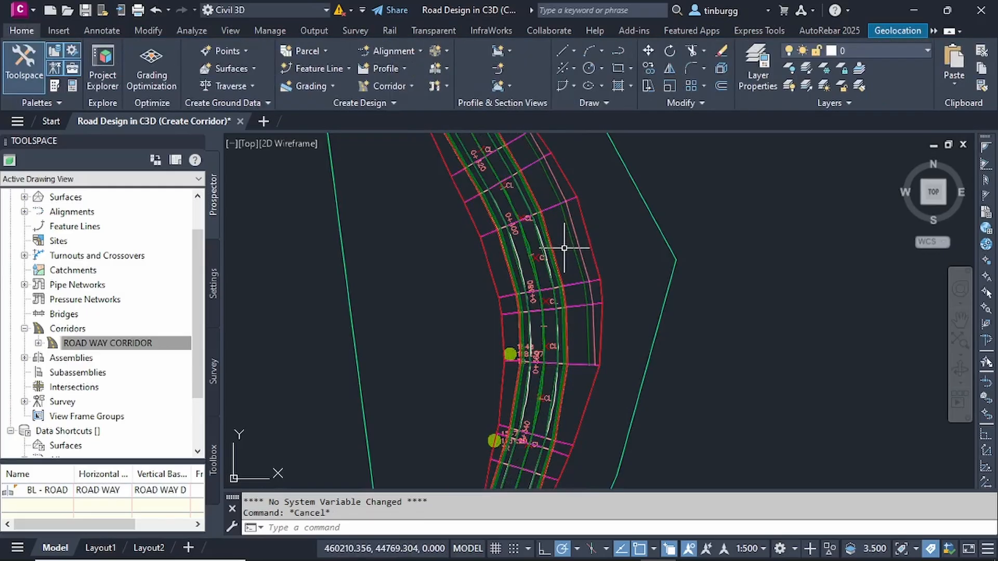
key("Escape")
- Select the corridor near station 0+380 and open it in the Object Viewer
scroll(563, 247, "up", 4)
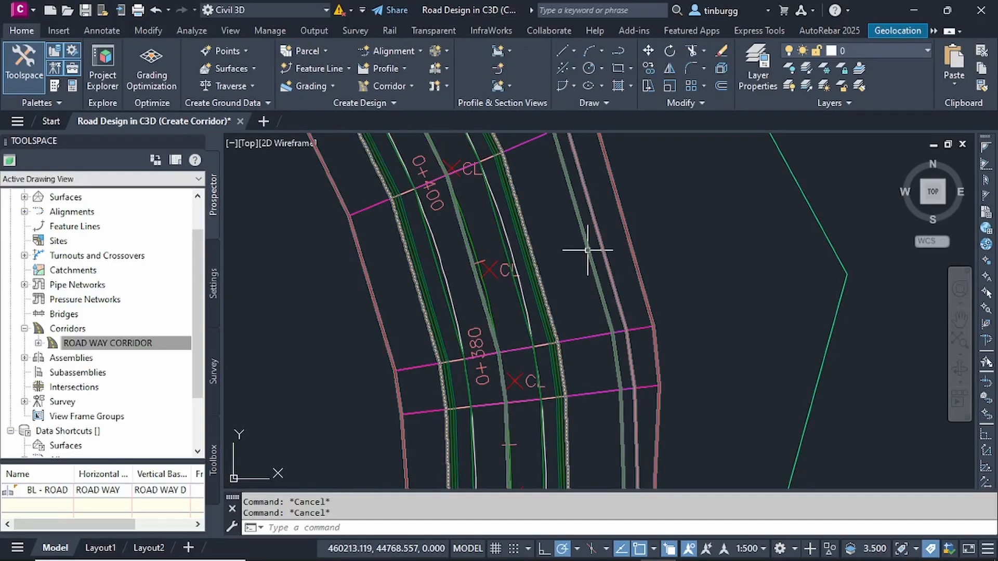
left_click(587, 250)
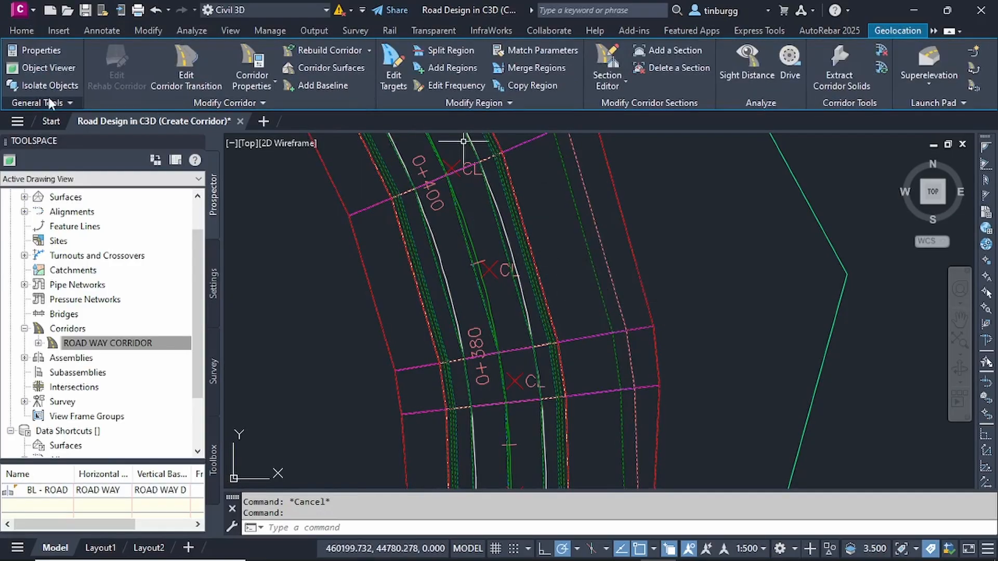
left_click(45, 68)
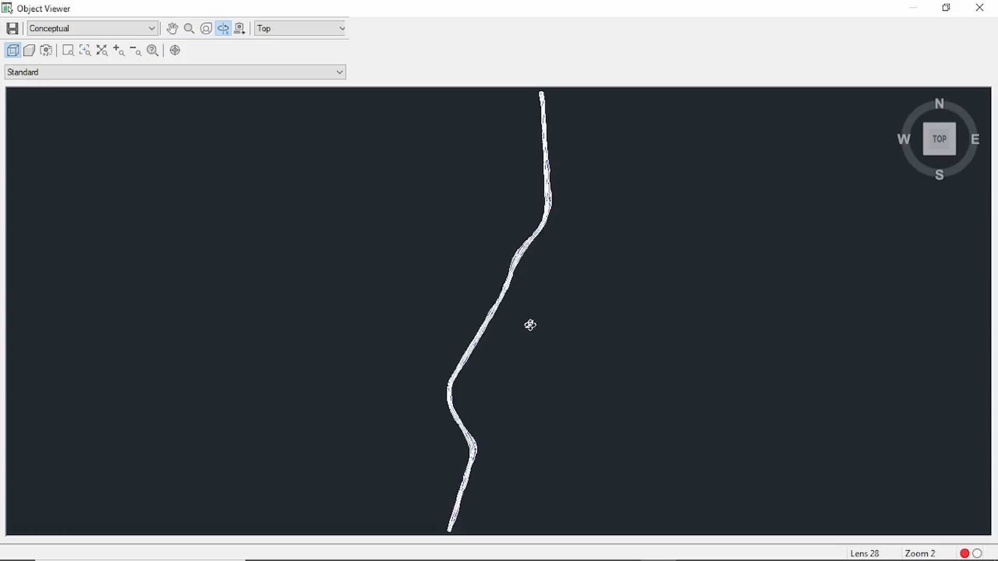
- Examine the corridor model in the Object Viewer, from the long straight section down to the widened bend south of it
left_click_drag(529, 342, 516, 314)
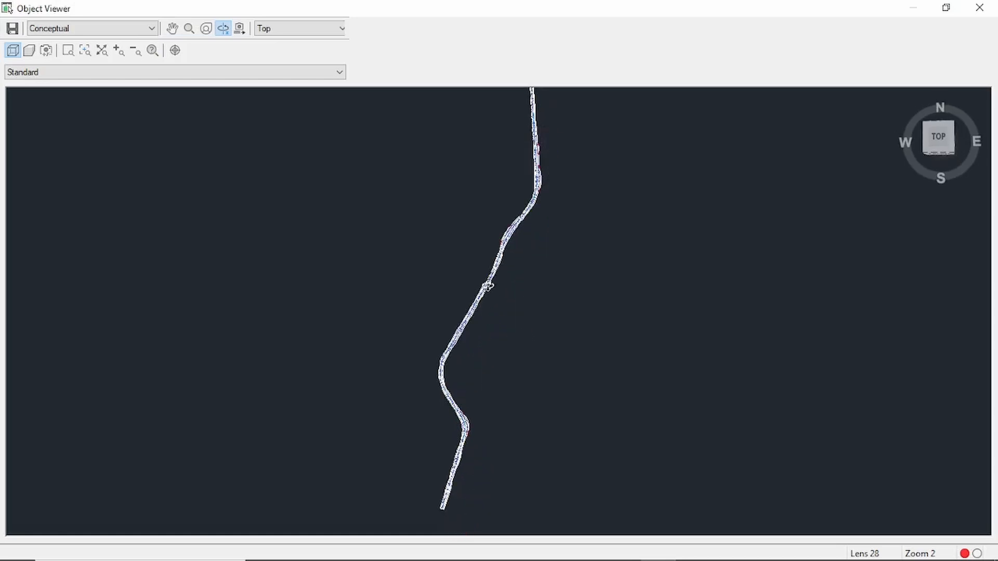
scroll(487, 286, "up", 1)
scroll(488, 285, "up", 3)
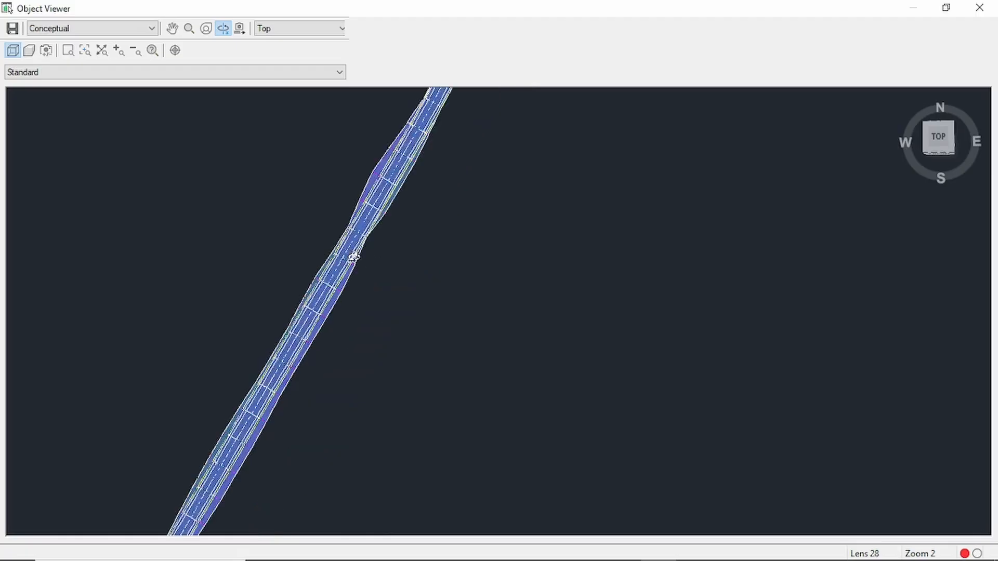
scroll(311, 249, "up", 1)
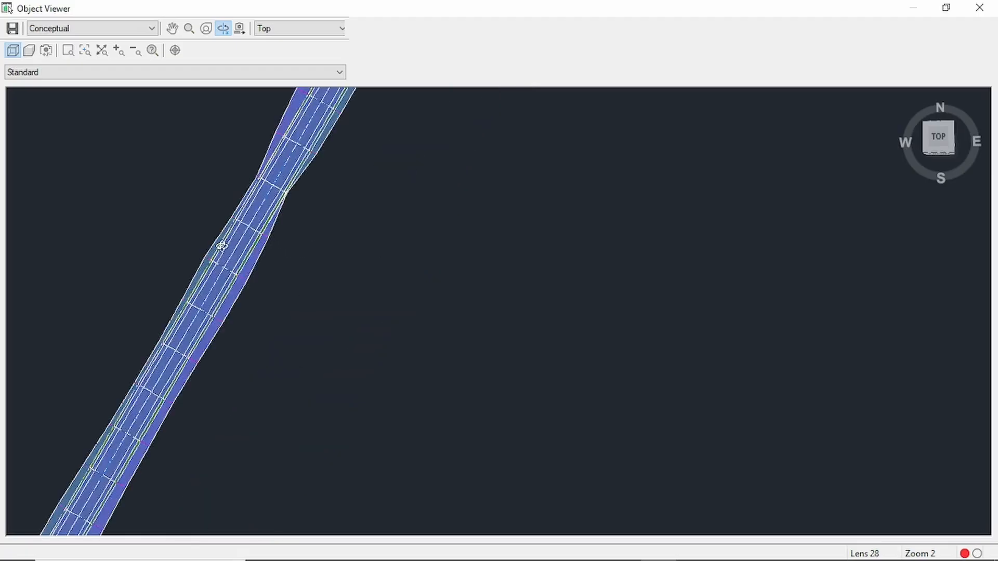
middle_click_drag(221, 251, 330, 264)
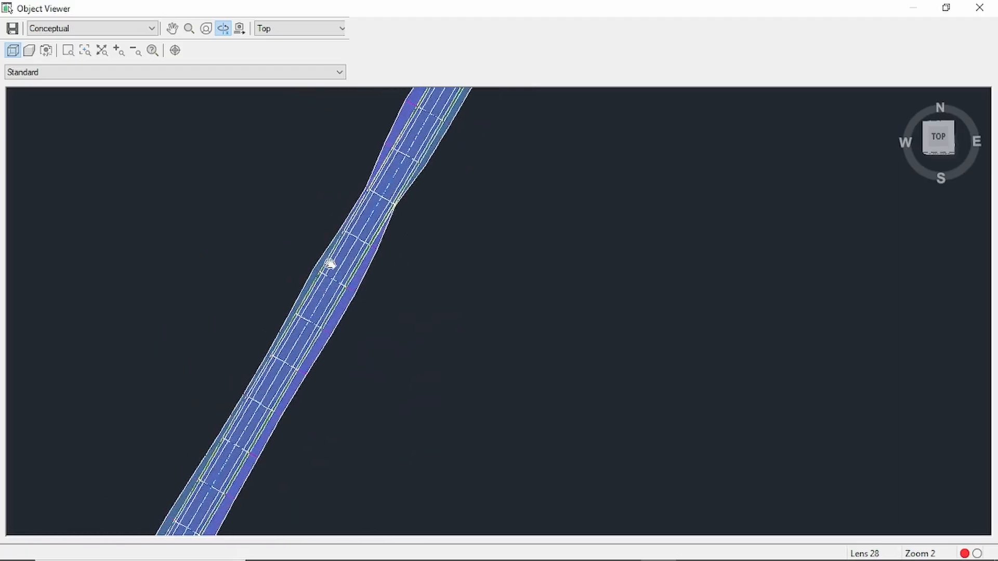
scroll(331, 264, "down", 3)
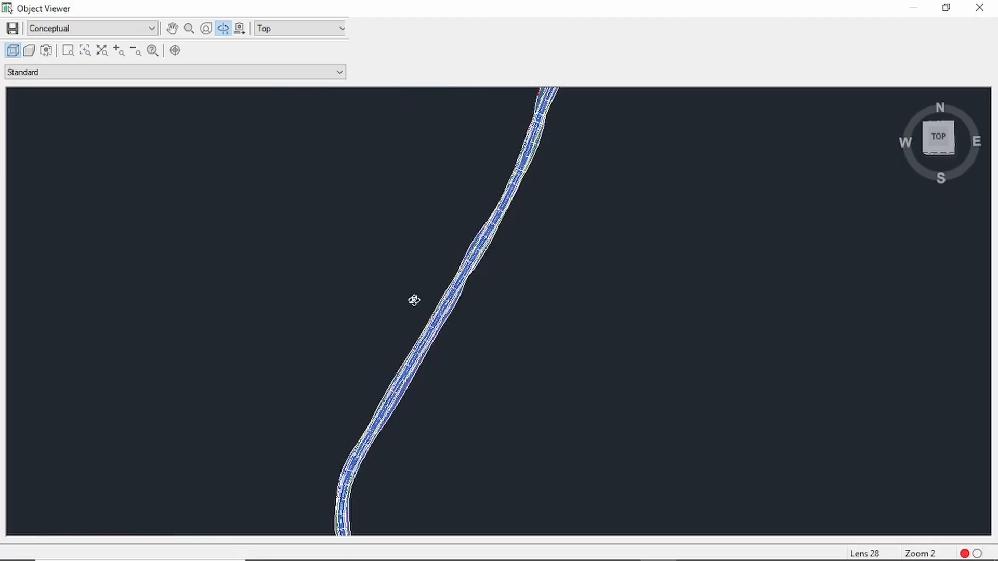
scroll(414, 300, "down", 1)
middle_click_drag(455, 356, 448, 240)
scroll(423, 245, "up", 3)
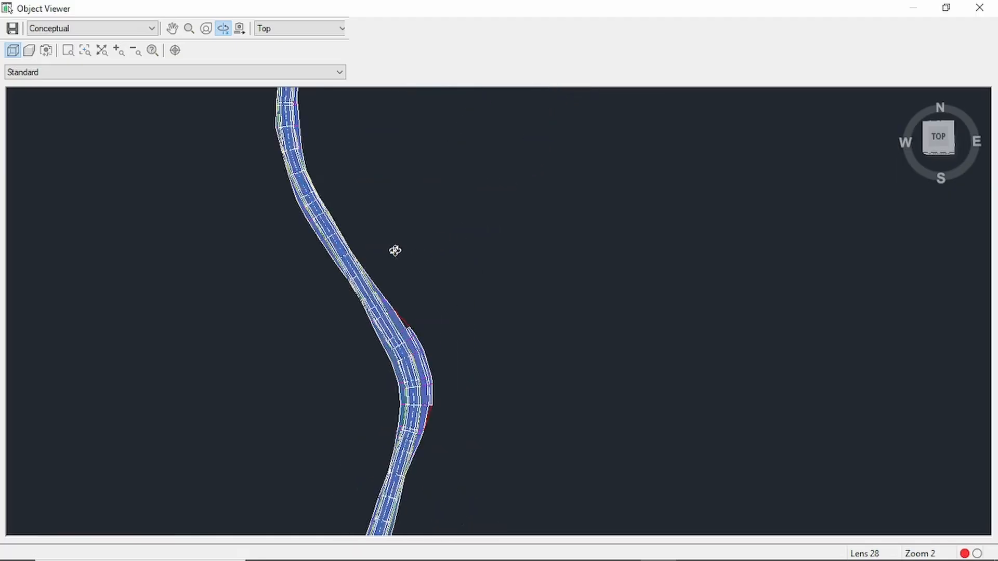
- Display the corridor in the Realistic visual style and inspect the pavement and side slopes around the widened bend
left_click(151, 30)
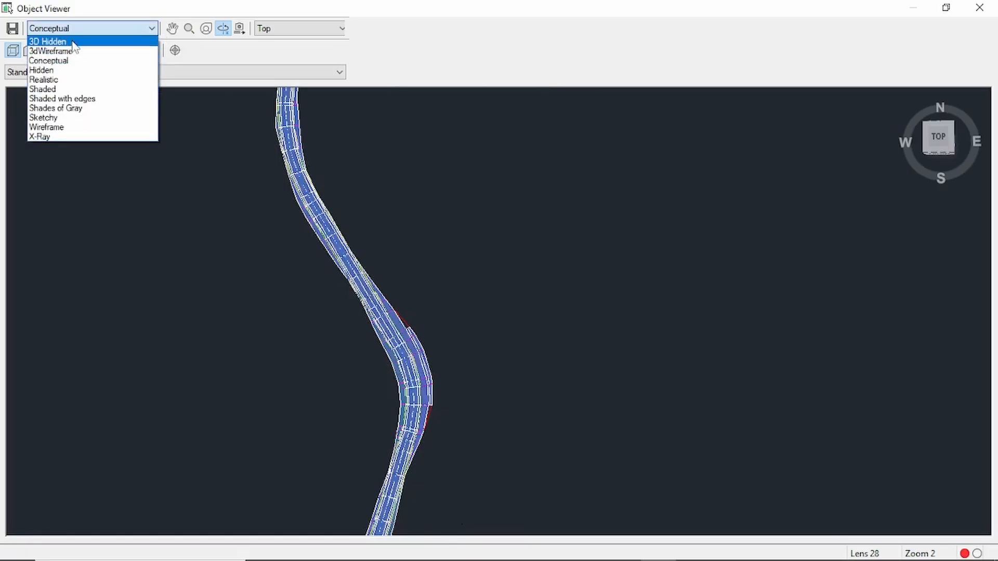
left_click(44, 79)
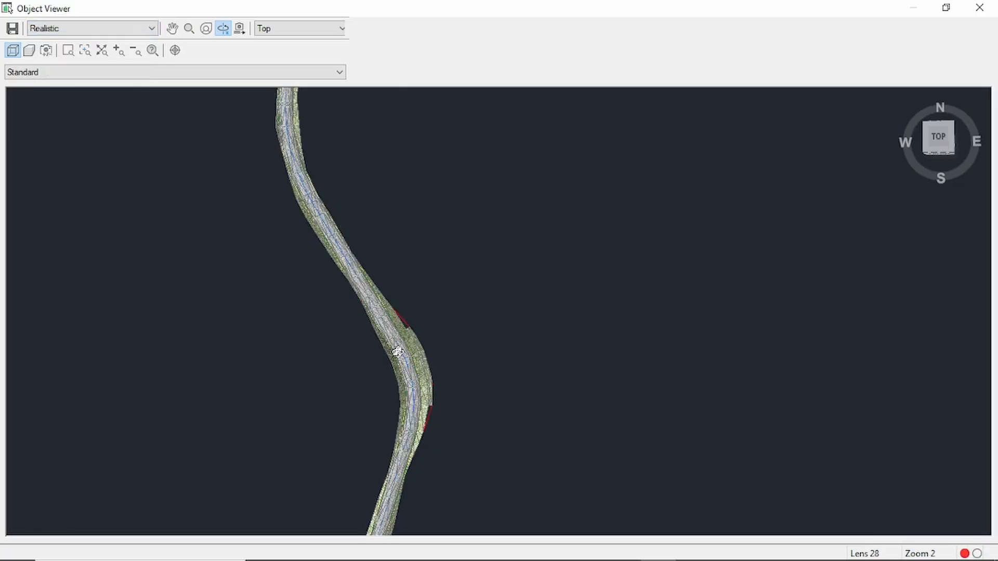
scroll(402, 374, "up", 3)
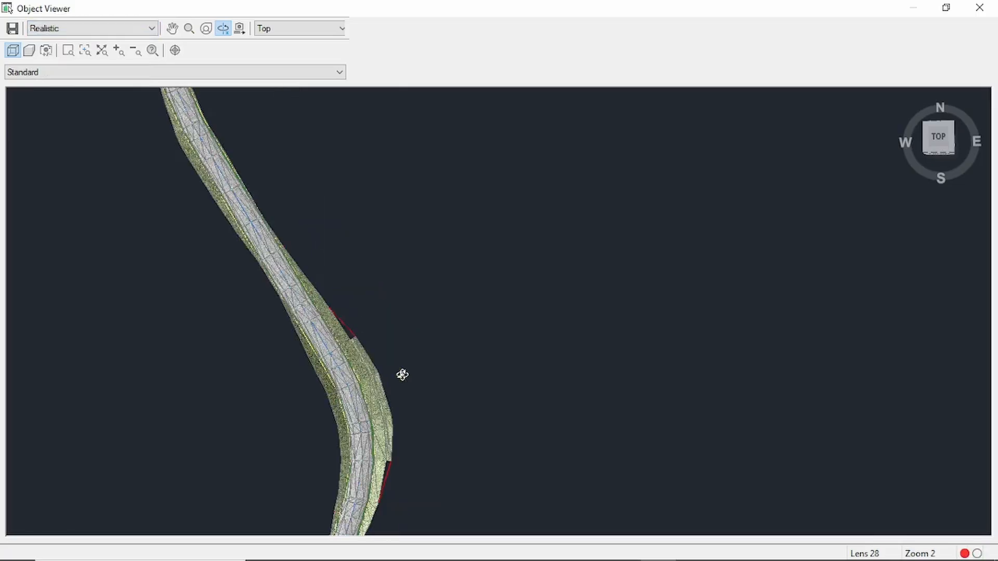
scroll(312, 359, "up", 3)
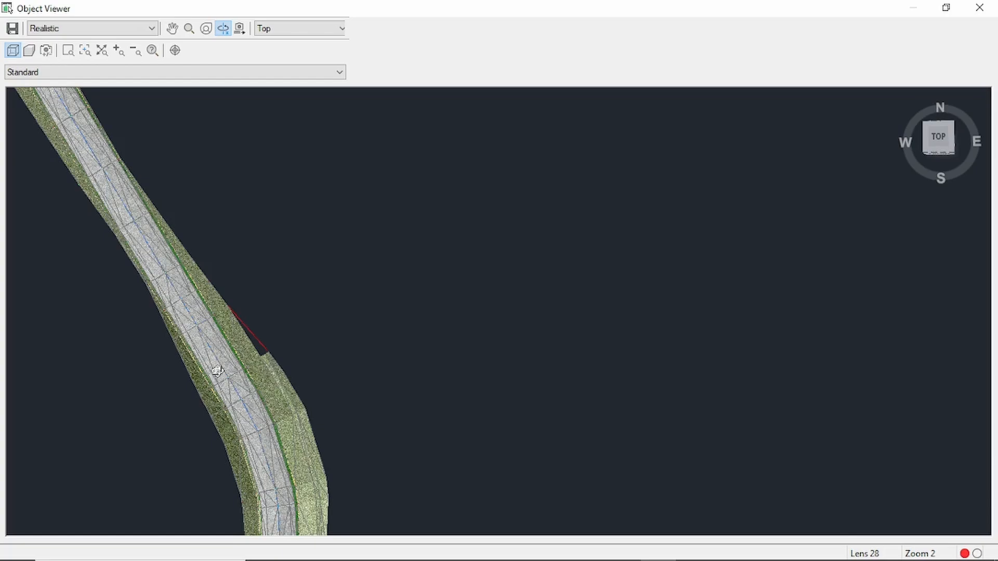
scroll(216, 368, "down", 5)
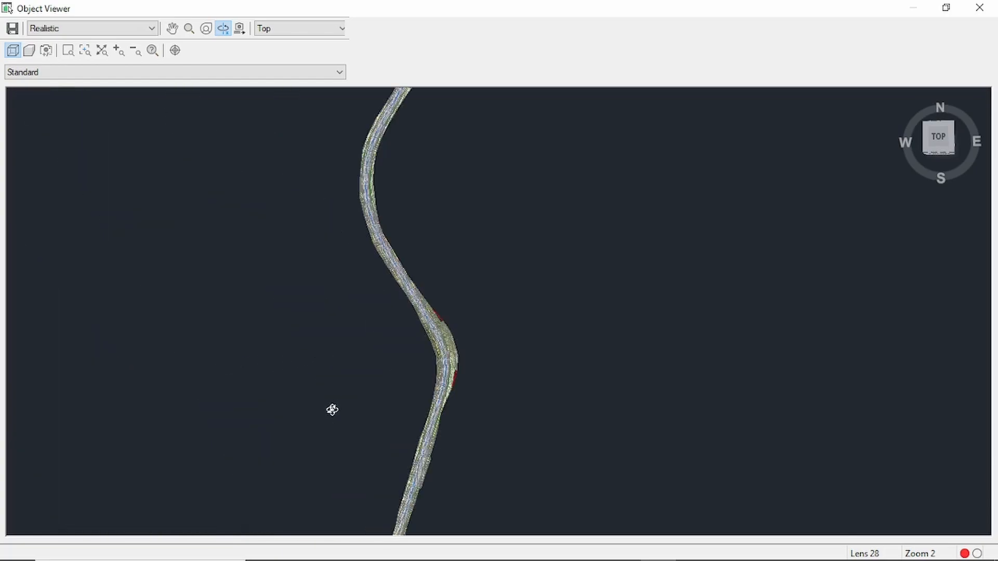
- Inspect the stepped lane widening on the east side of the corridor's southern straight
middle_click_drag(332, 410, 379, 307)
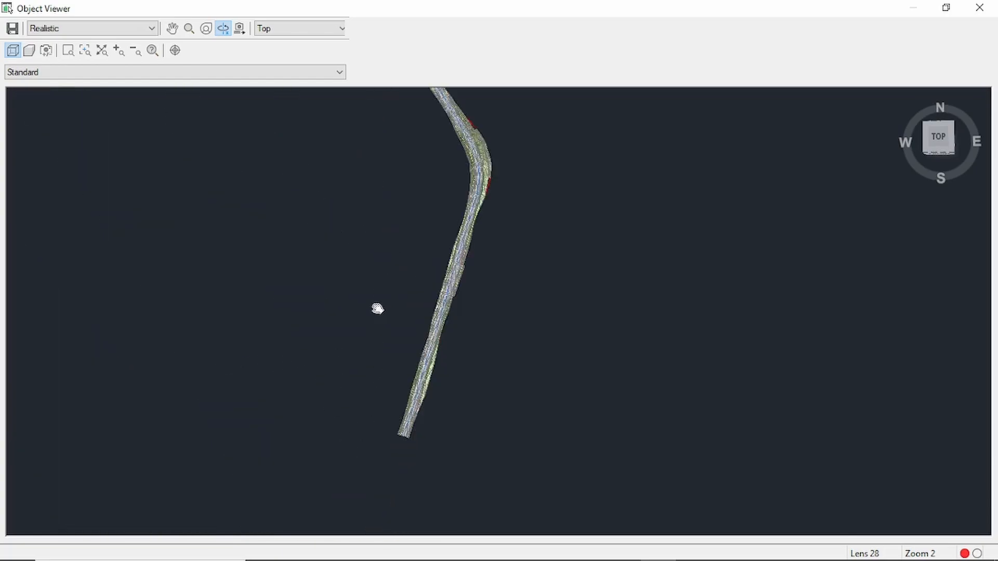
scroll(452, 280, "up", 2)
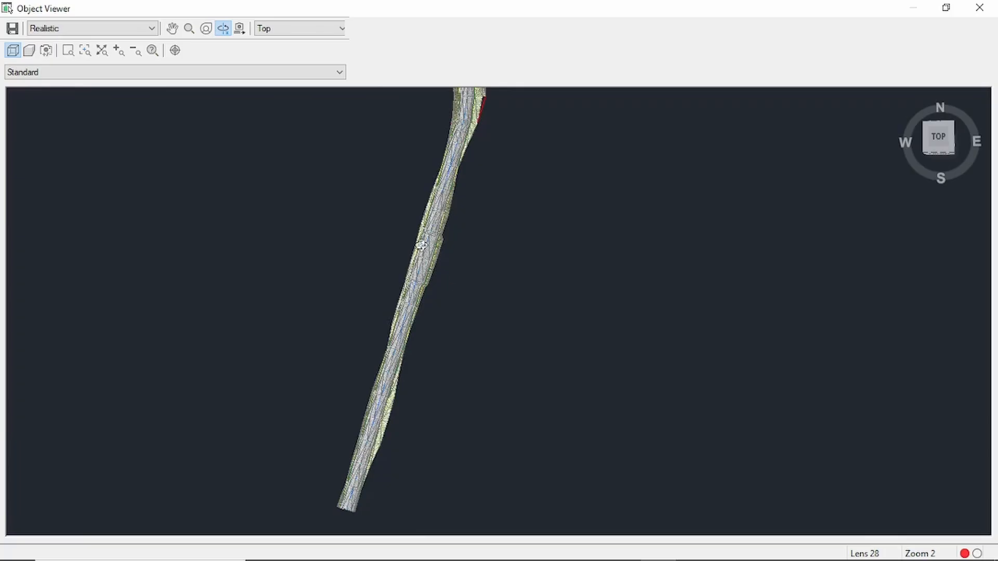
scroll(411, 243, "up", 1)
scroll(364, 228, "up", 1)
mouse_move(358, 257)
middle_mouse_down()
mouse_move(397, 345)
mouse_move(370, 259)
middle_mouse_up()
scroll(364, 256, "up", 1)
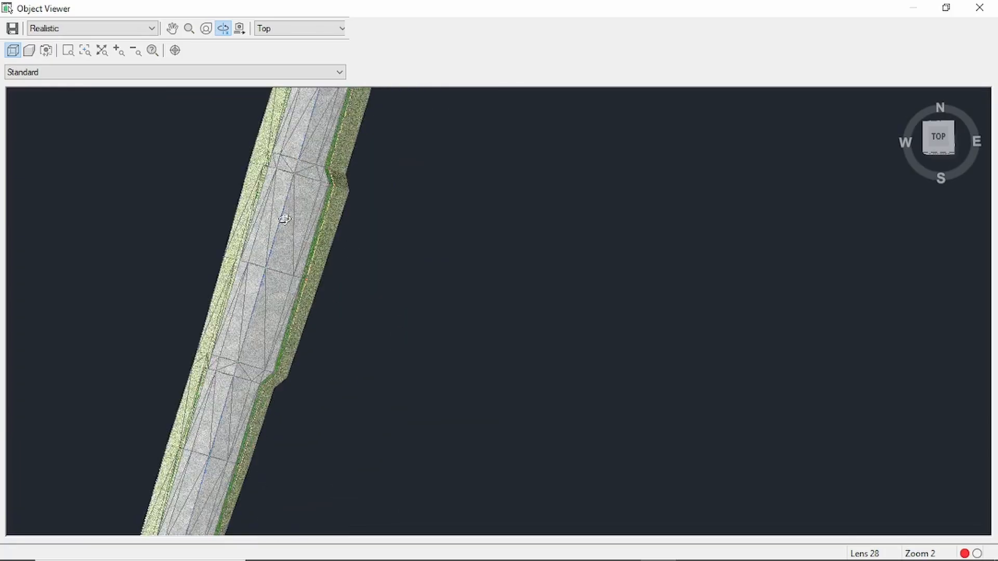
scroll(283, 178, "up", 1)
scroll(311, 224, "down", 1)
scroll(279, 354, "down", 4)
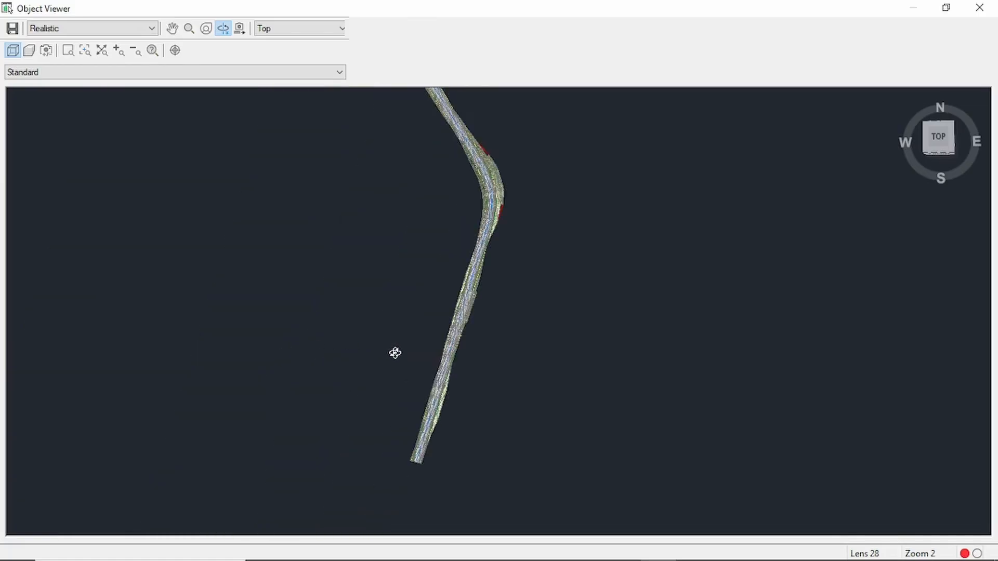
- Orbit the corridor and inspect its middle section up close with a zoom window, then close the Object Viewer and clear the selection
left_click_drag(412, 370, 499, 294)
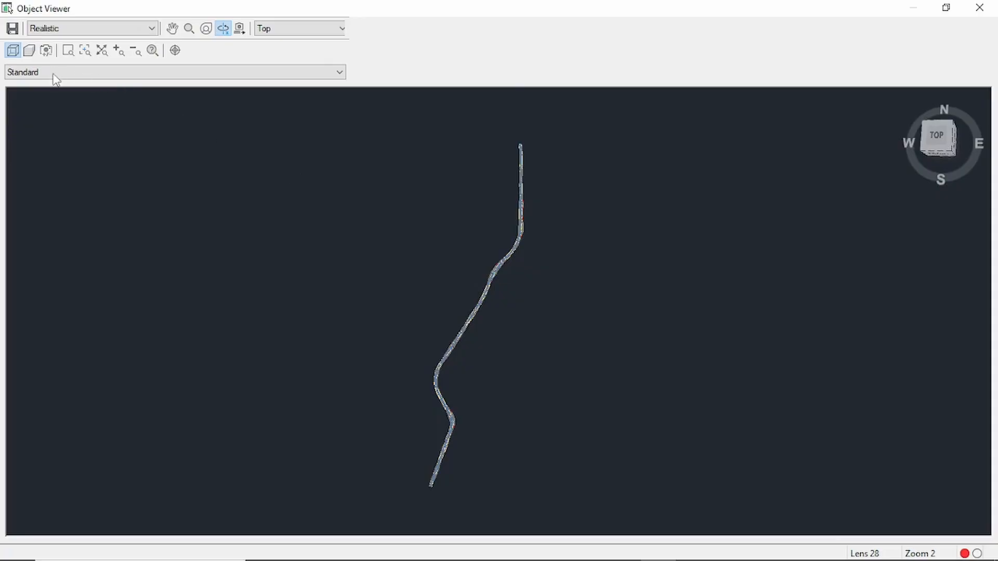
left_click(66, 51)
left_click(383, 287)
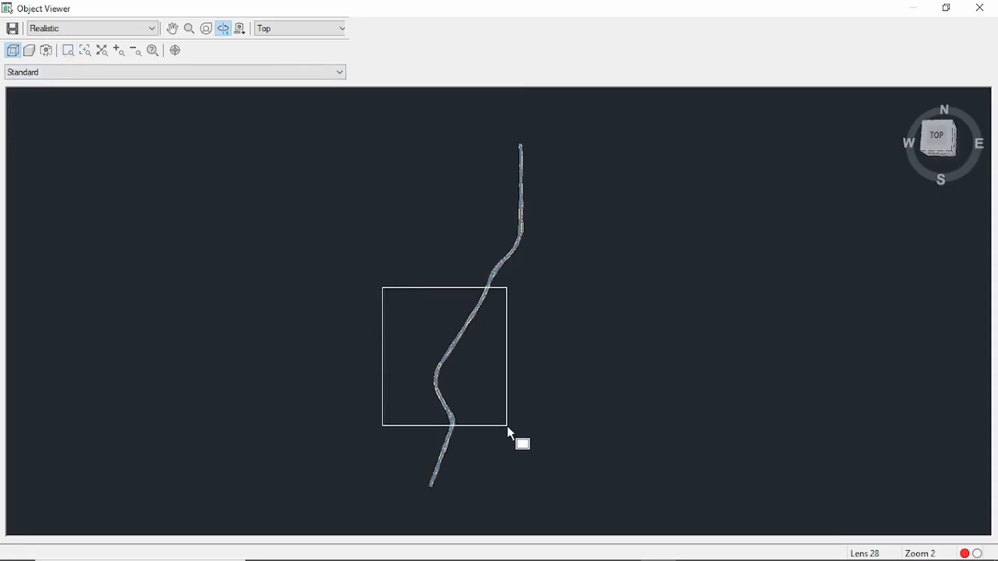
left_click(506, 426)
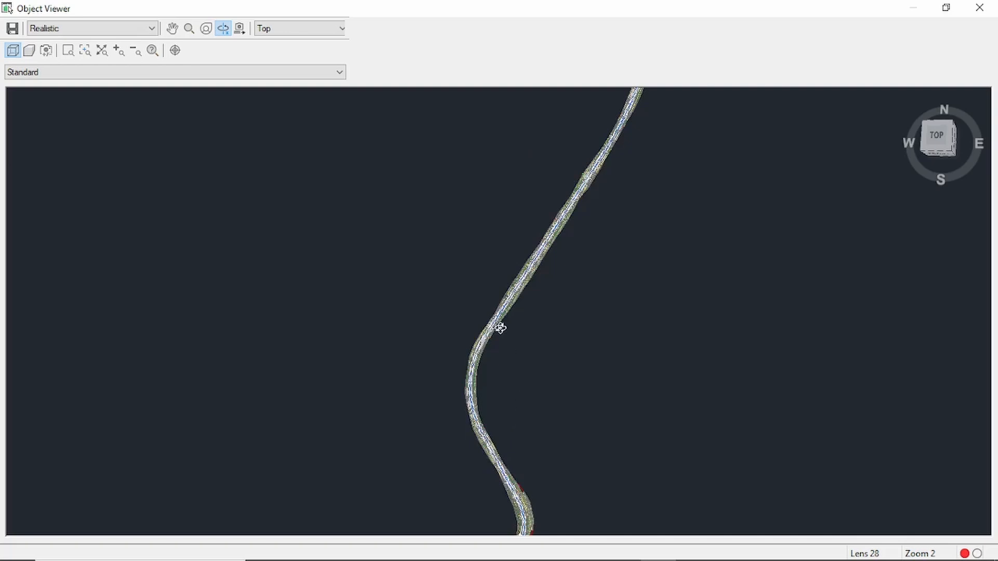
scroll(500, 327, "up", 10)
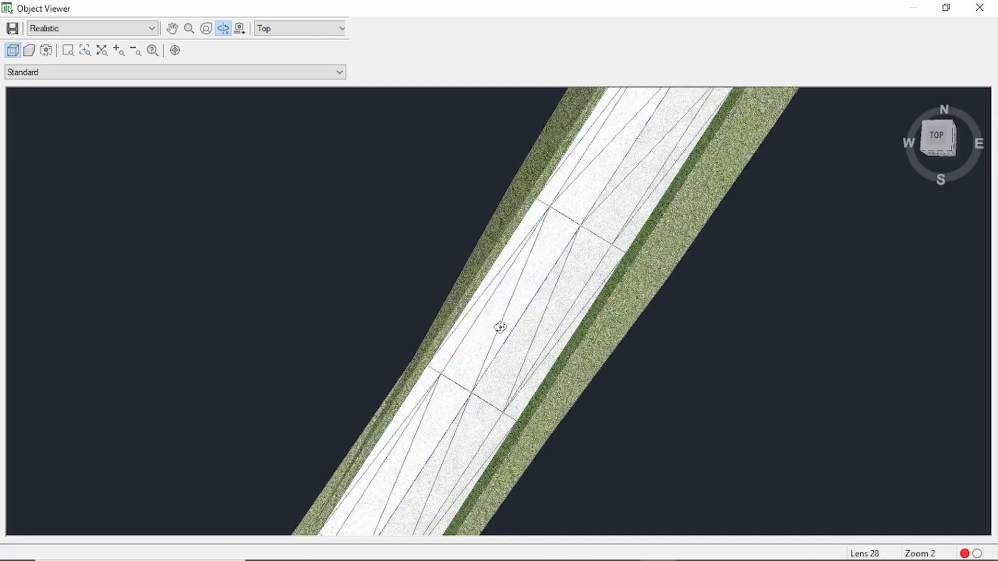
scroll(500, 328, "down", 10)
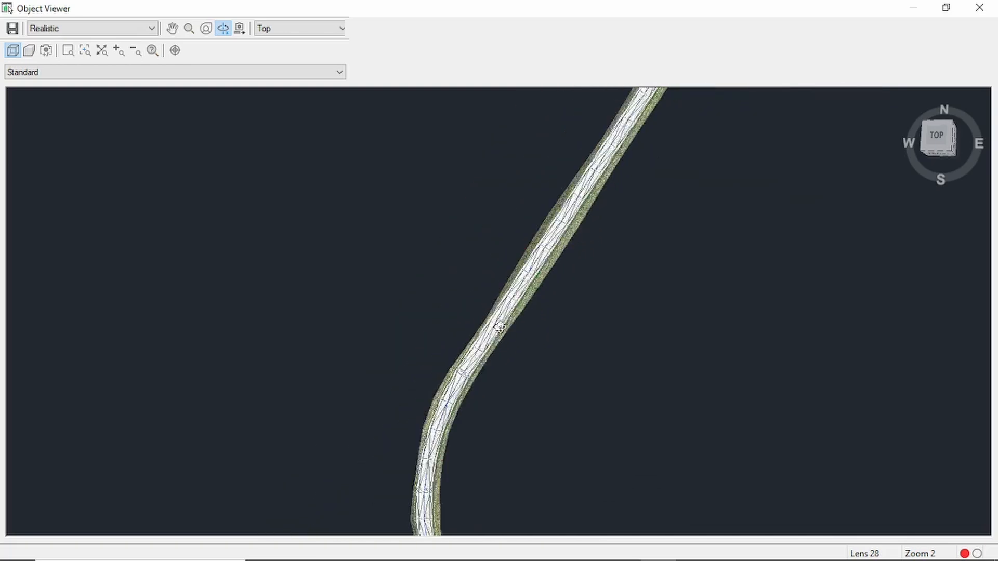
mouse_move(487, 393)
middle_mouse_down()
mouse_move(506, 272)
mouse_move(504, 360)
mouse_move(486, 287)
middle_mouse_up()
middle_click_drag(532, 400, 535, 358)
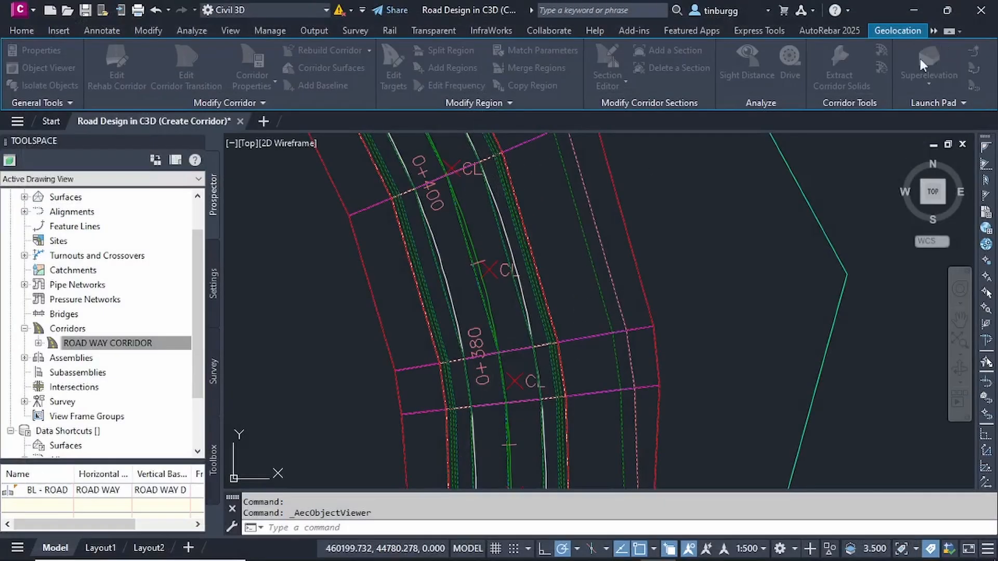
left_click(979, 7)
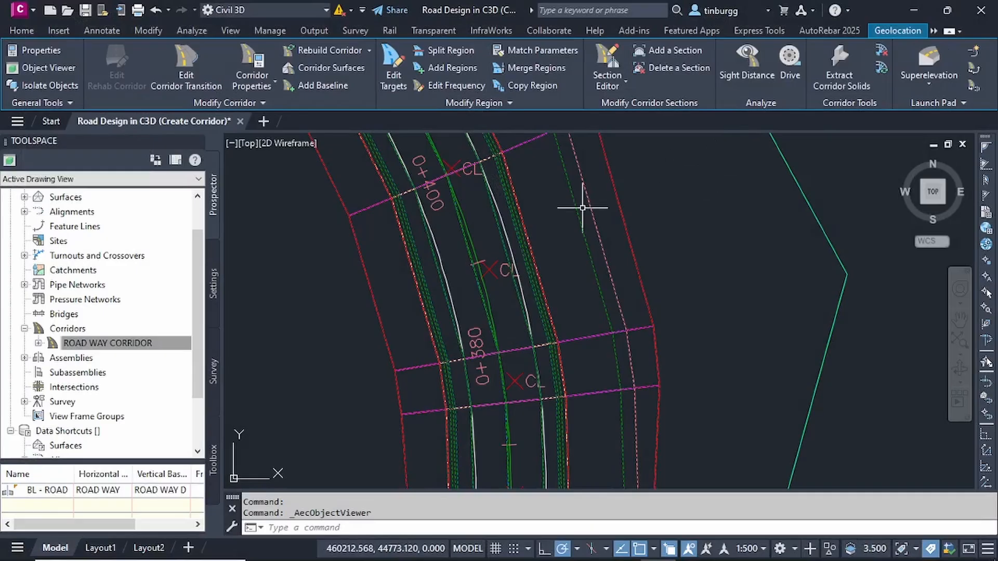
key("Escape")
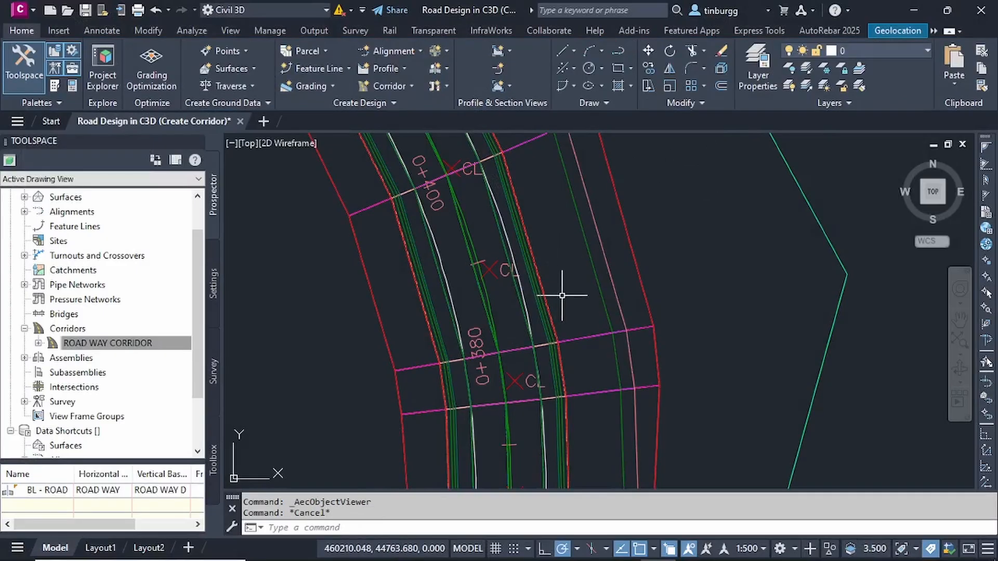
- Examine the spacing of the corridor's assembly sections around the bend between stations 0+360 and 0+420
scroll(567, 285, "down", 5)
scroll(566, 285, "down", 2)
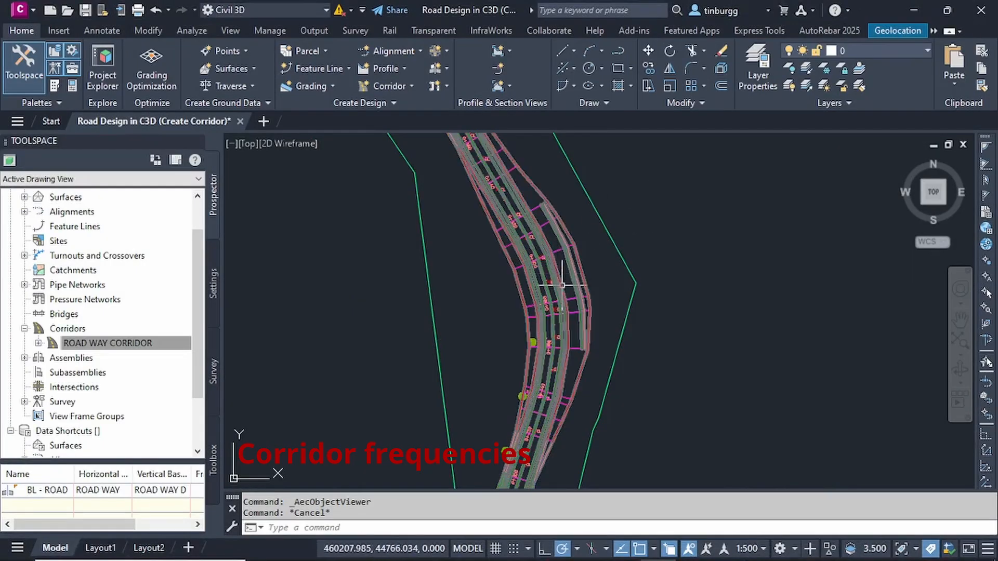
scroll(574, 284, "up", 4)
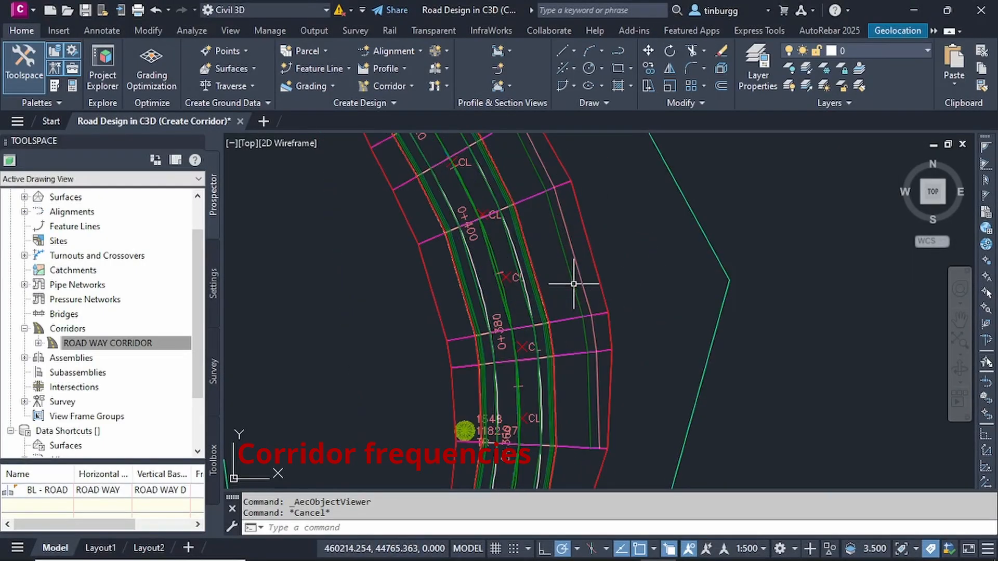
scroll(546, 280, "down", 5)
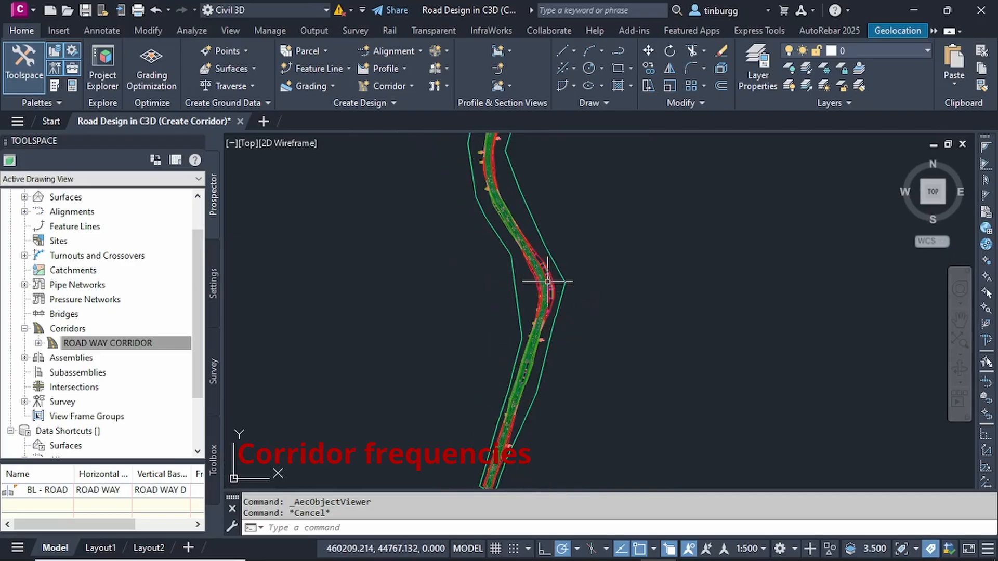
scroll(547, 280, "up", 5)
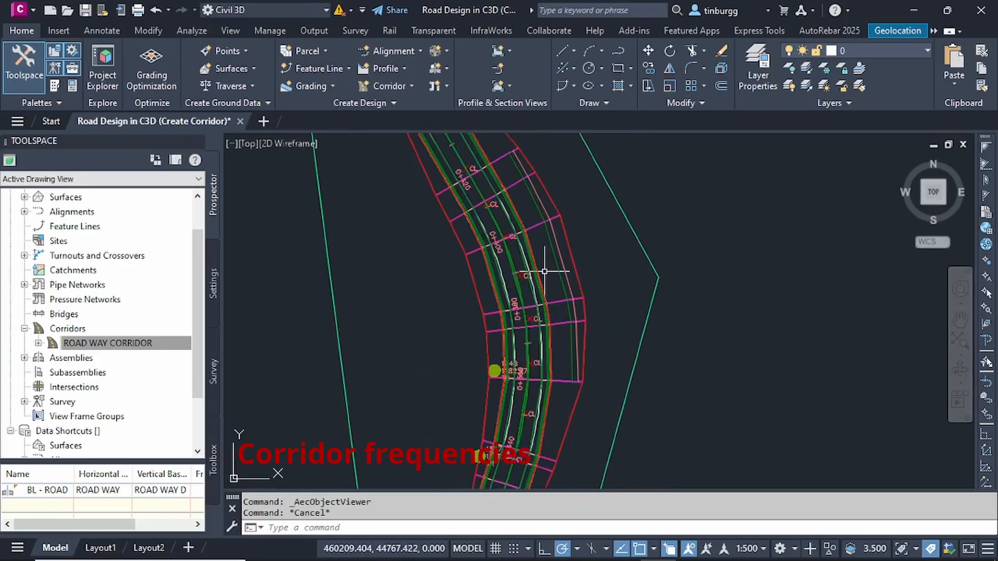
scroll(544, 271, "down", 2)
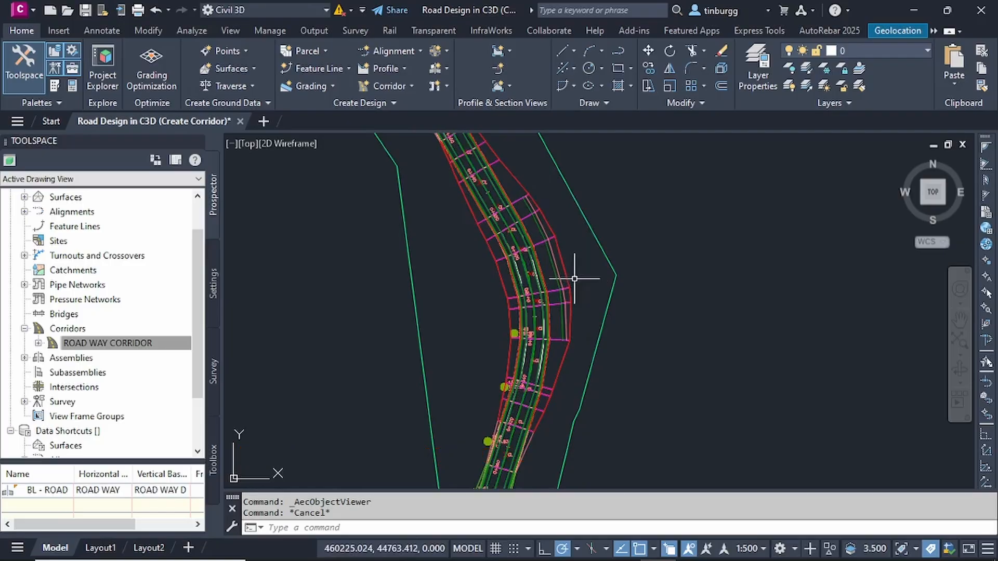
- Open the region's assembly frequency settings in the ROAD WAY CORRIDOR properties and set the spacing along tangents to 10 m
right_click(119, 345)
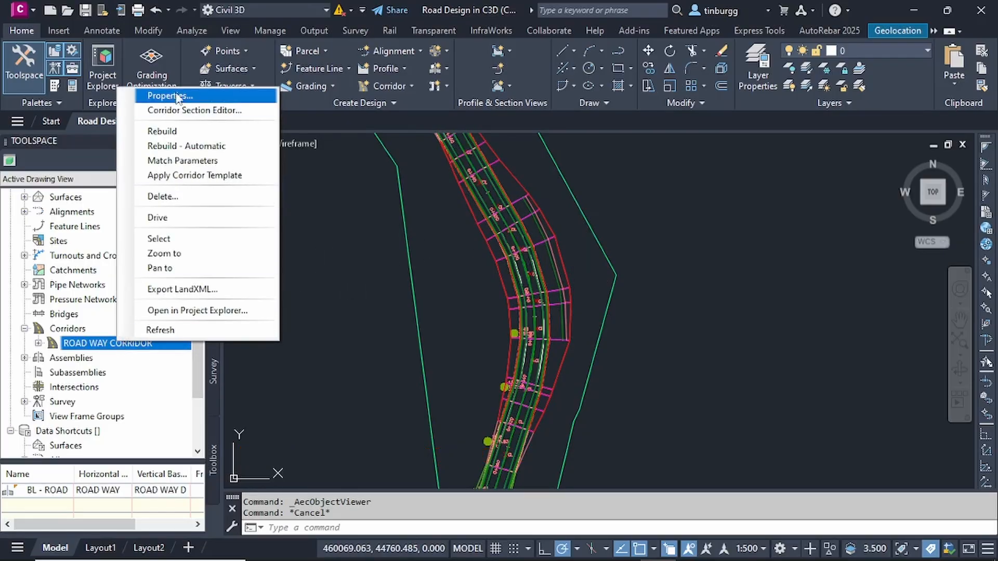
left_click(179, 96)
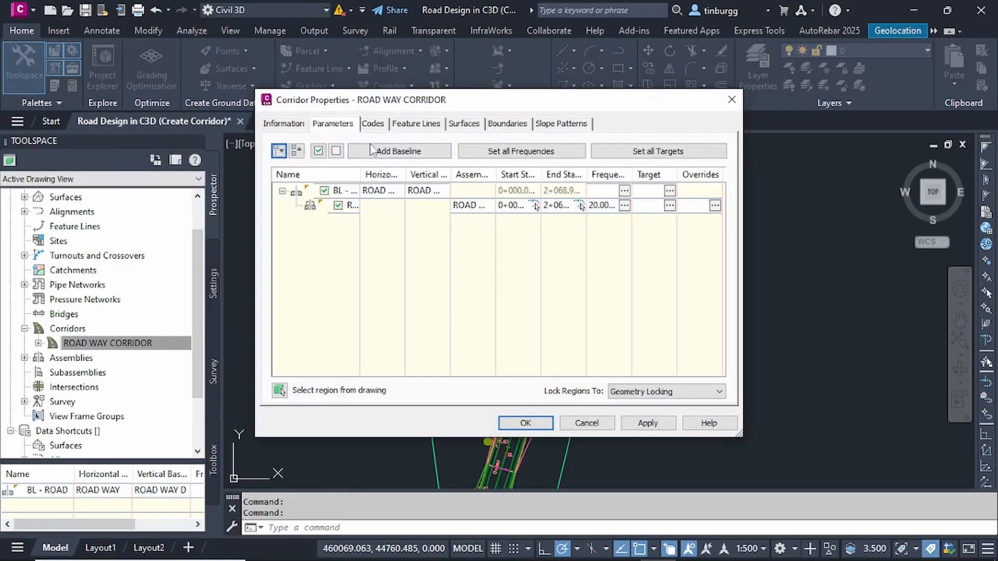
left_click(624, 206)
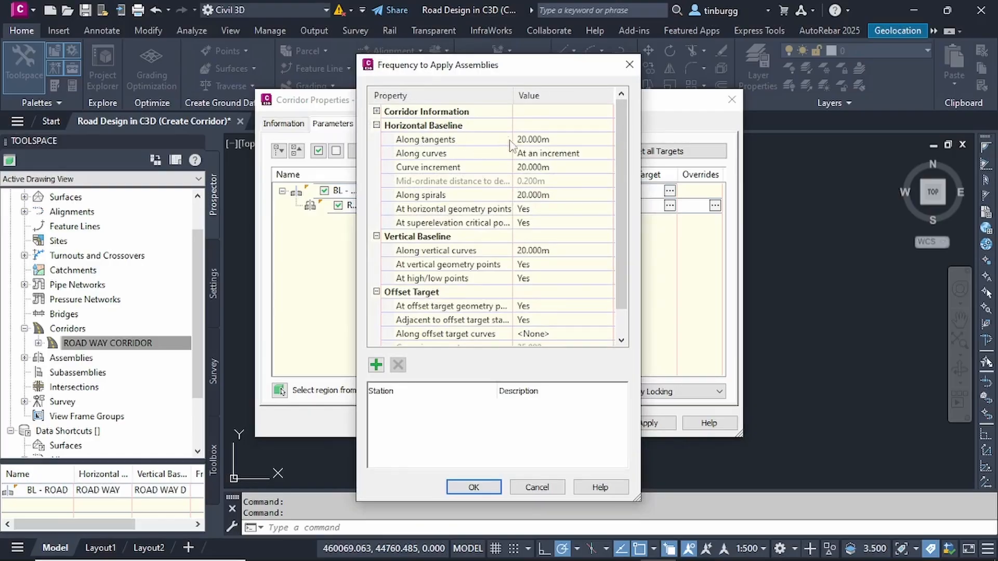
left_click(540, 141)
left_click_drag(555, 68, 586, 68)
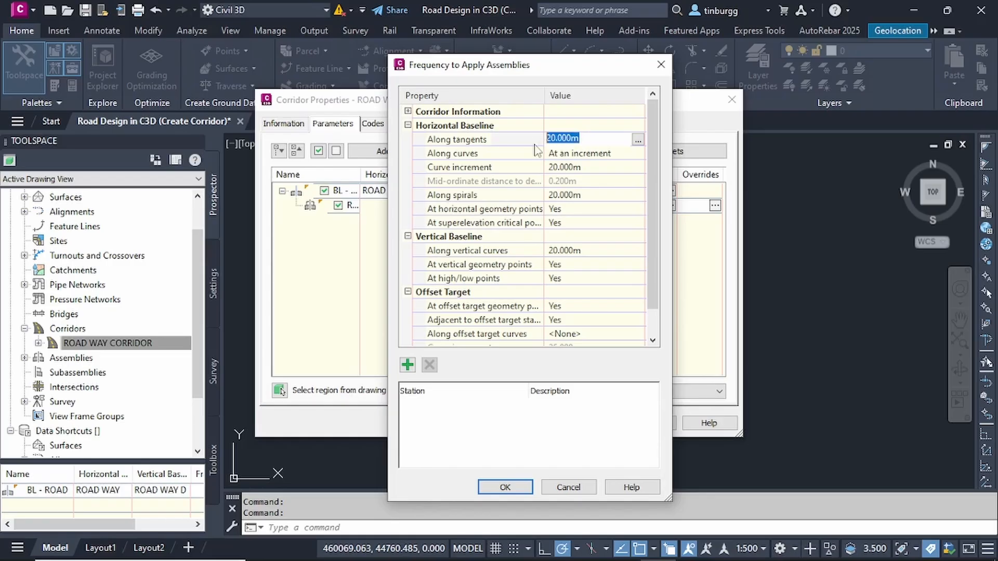
type("10")
key("Return")
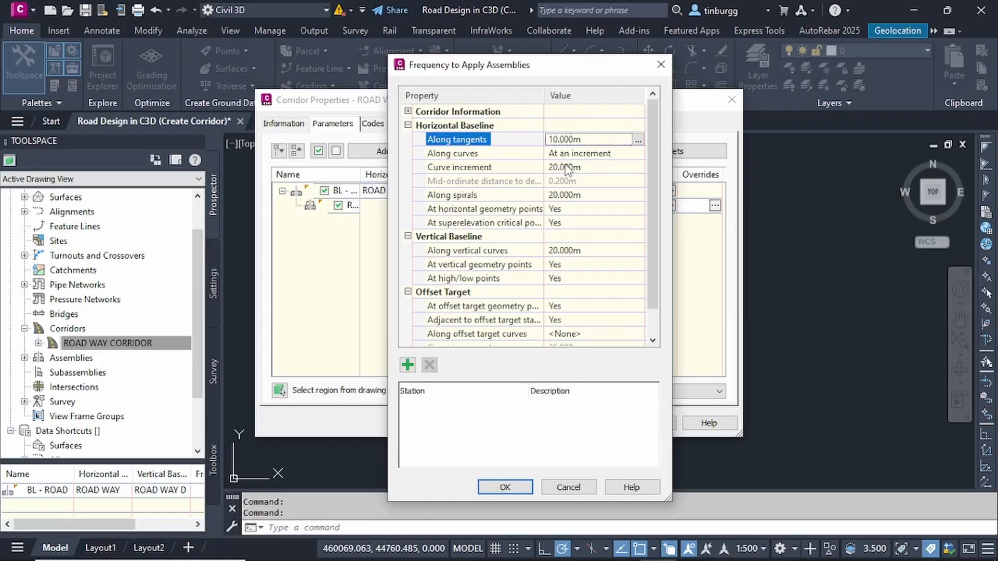
- Set the horizontal baseline's curve increment to 5 m
left_click(568, 167)
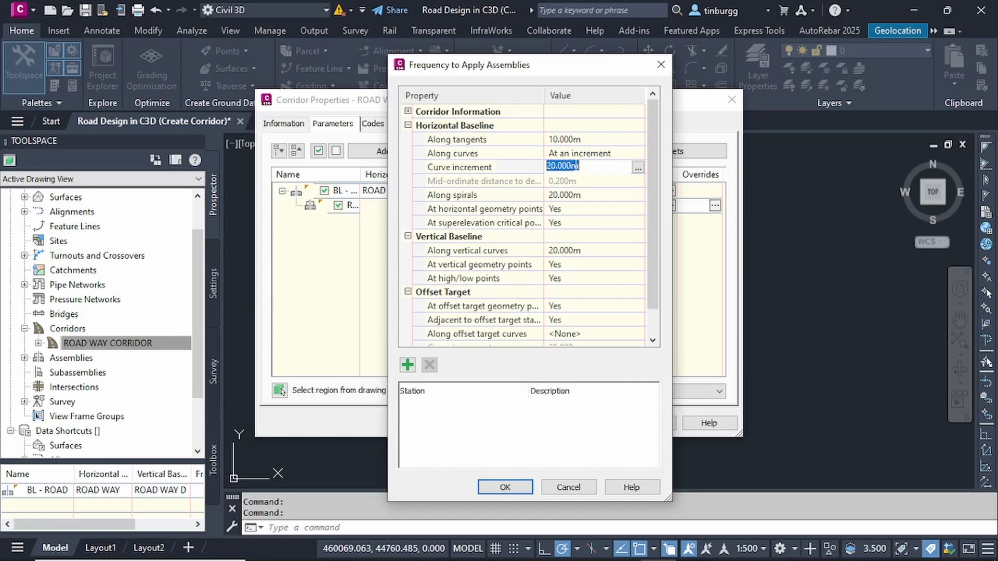
left_click(589, 169)
left_click_drag(589, 167, 546, 176)
type("5")
key("Return")
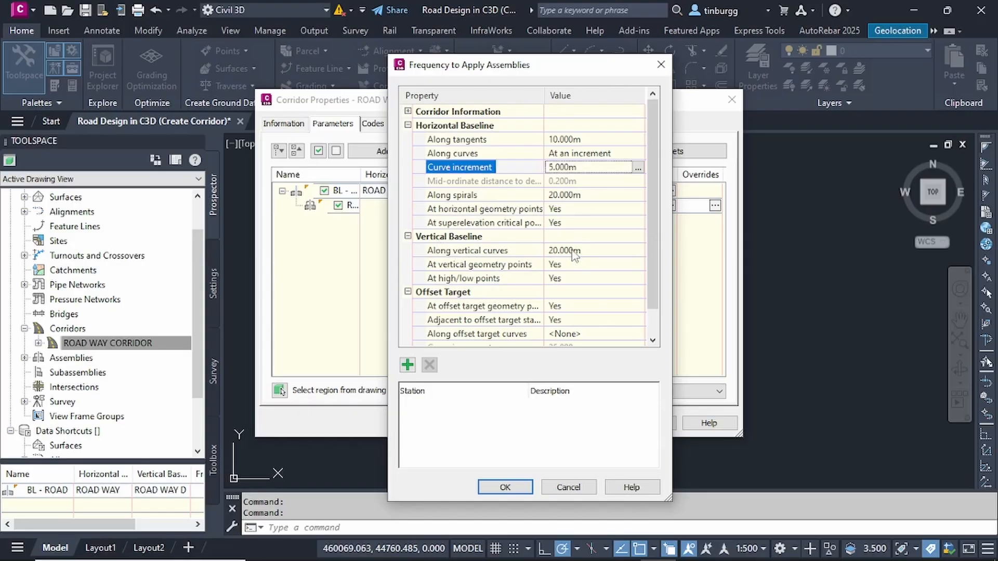
- Set the vertical baseline's spacing along vertical curves to 5 m and accept the assembly frequency settings
left_click(570, 250)
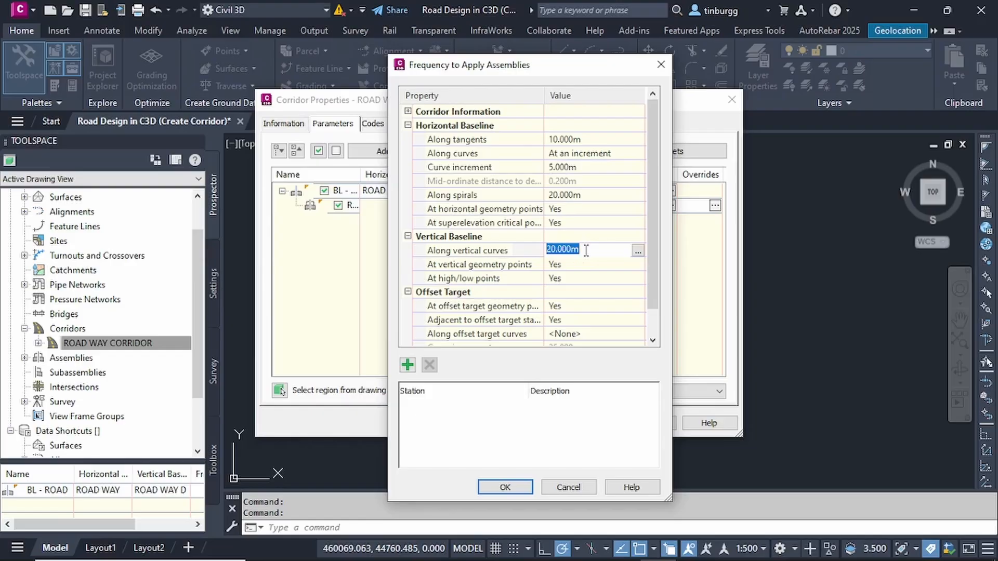
type("5")
key("Return")
scroll(568, 316, "down", 1)
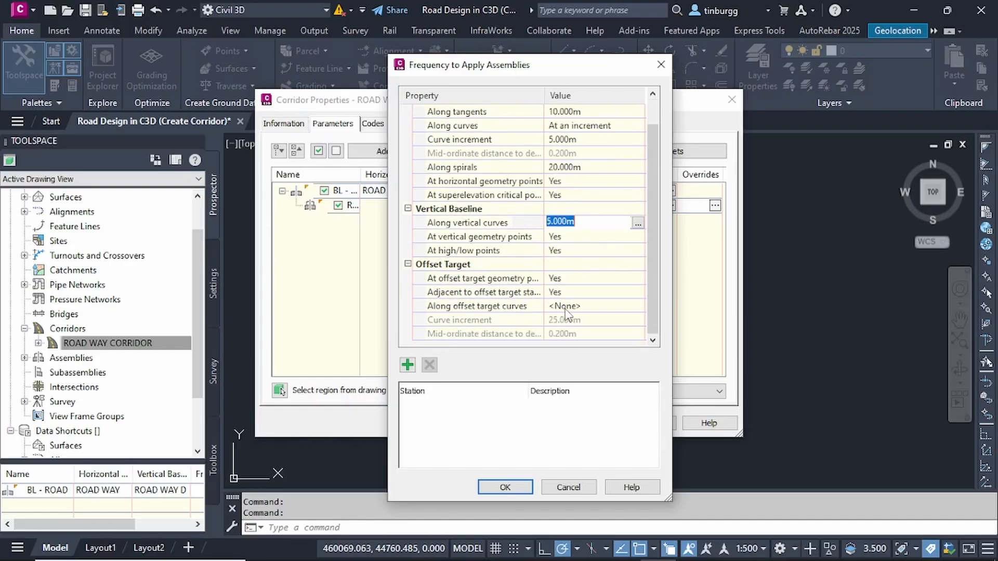
scroll(590, 258, "up", 1)
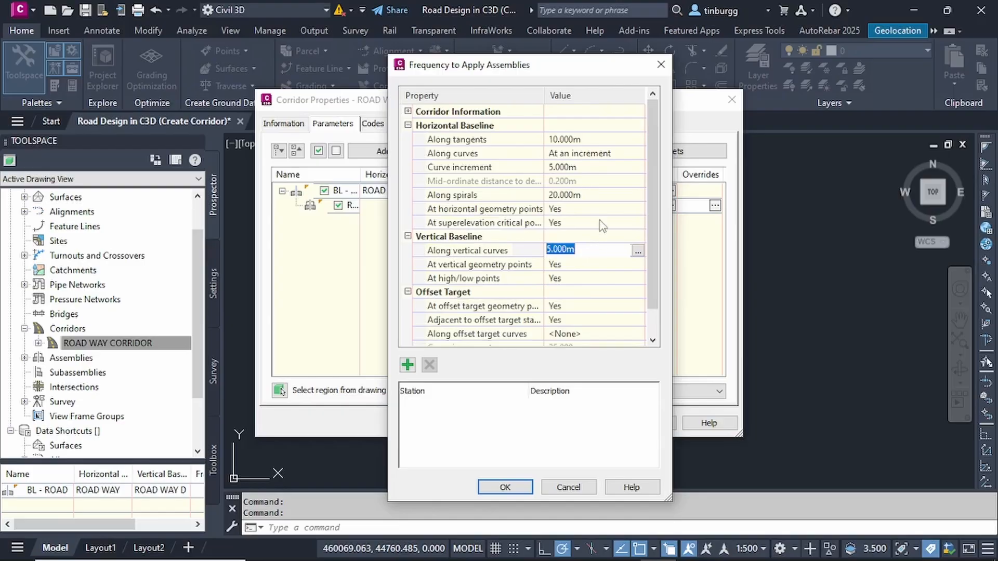
left_click(505, 487)
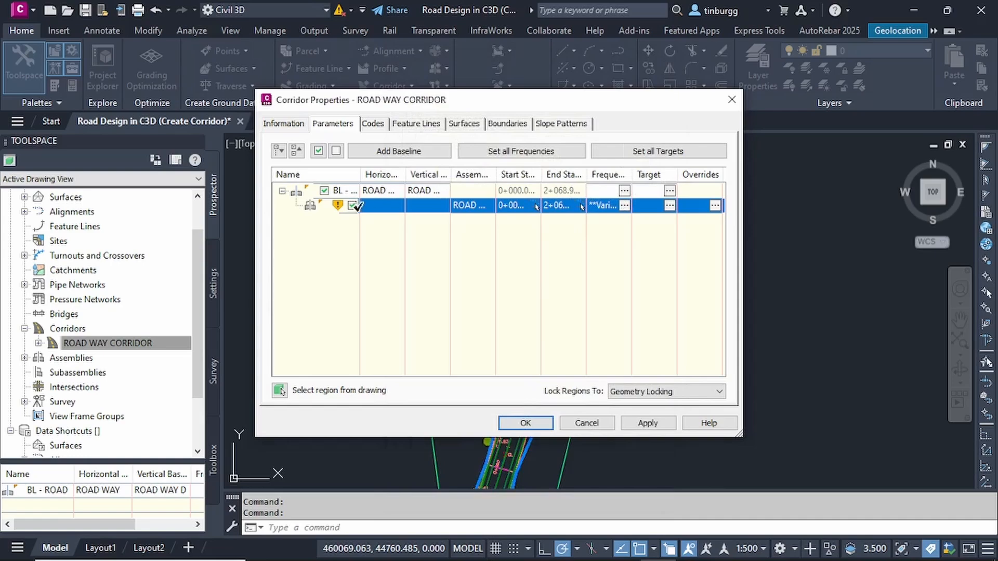
- Accept the ROAD WAY CORRIDOR properties and rebuild the corridor to apply the new frequencies
mouse_move(337, 208)
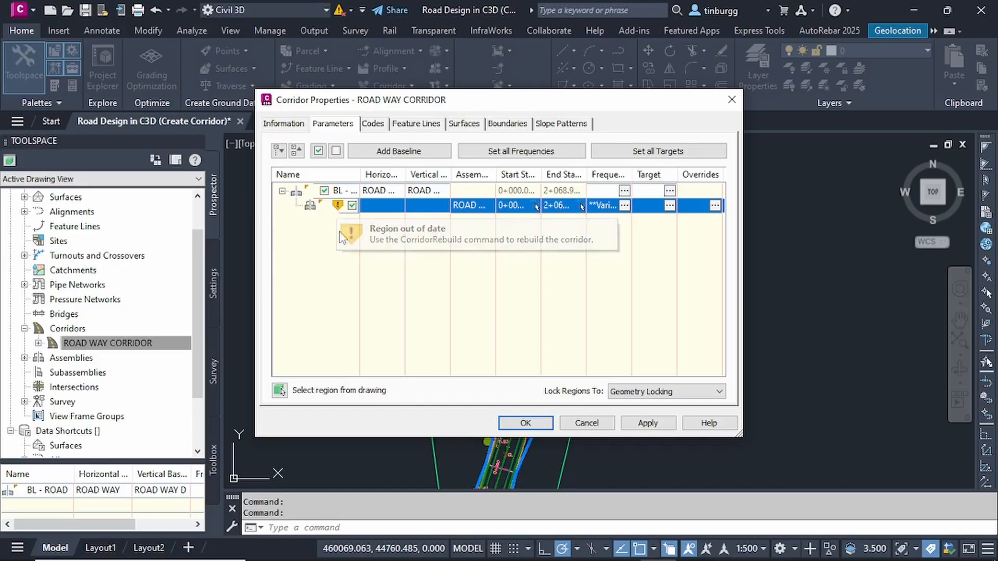
left_click(530, 425)
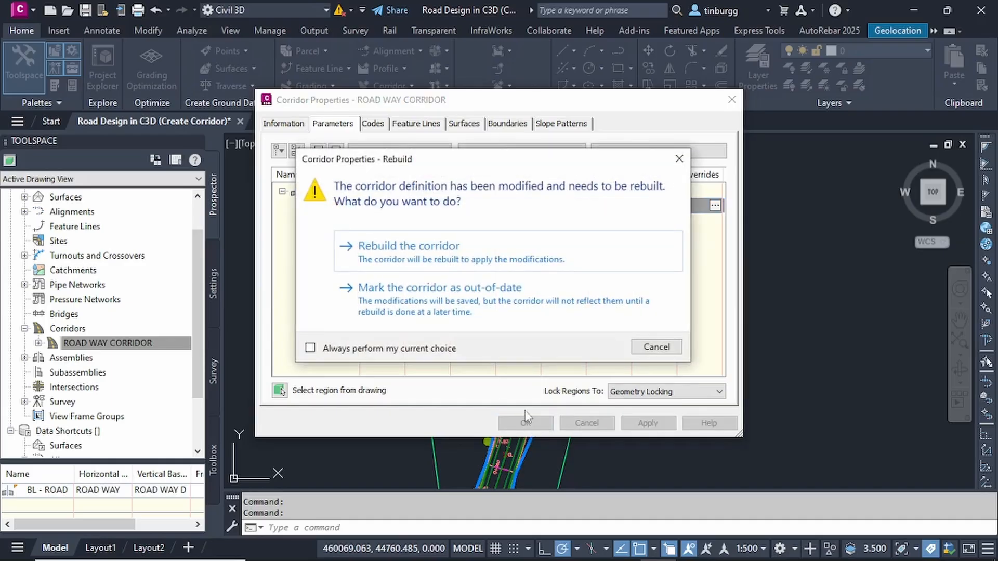
left_click(408, 247)
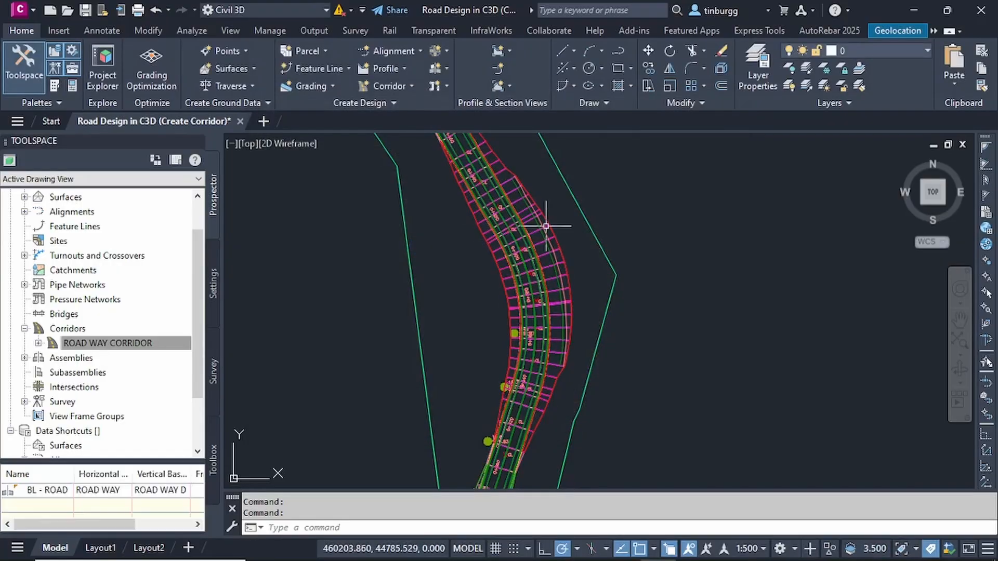
- Examine the rebuilt section spacing around the bend near station 0+400 and along the straight back to the corridor's start
scroll(556, 222, "up", 2)
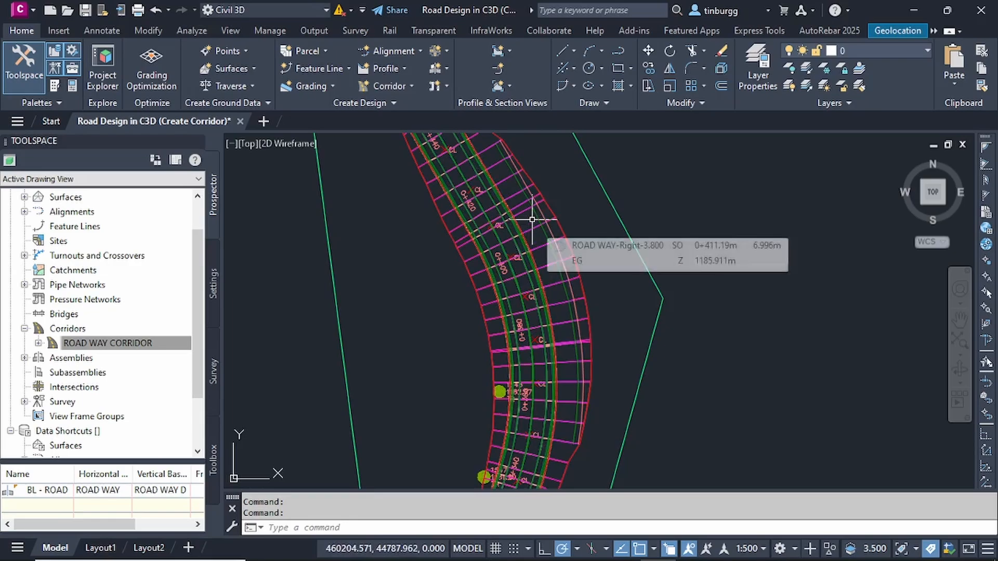
scroll(532, 220, "down", 5)
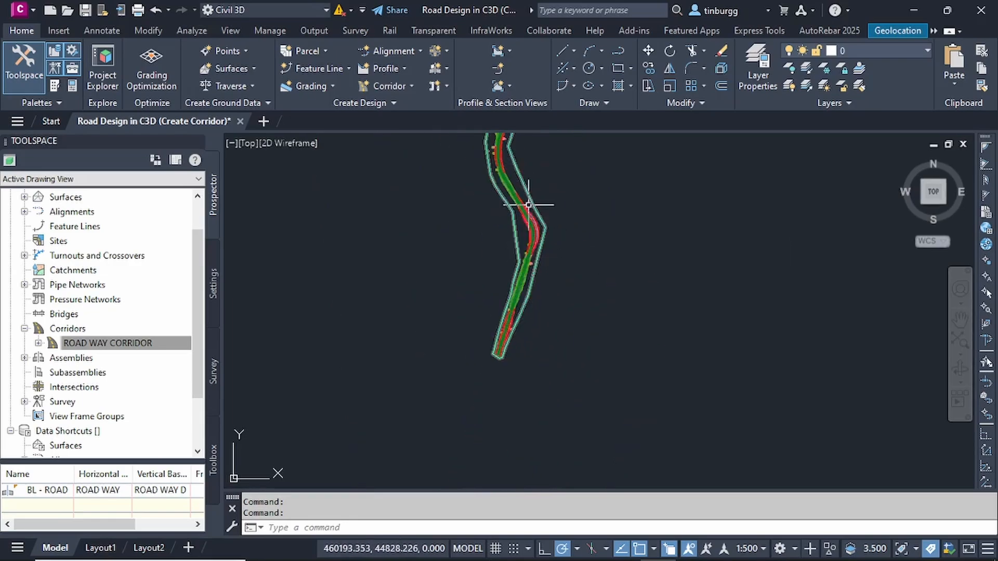
scroll(527, 206, "up", 4)
scroll(525, 250, "up", 3)
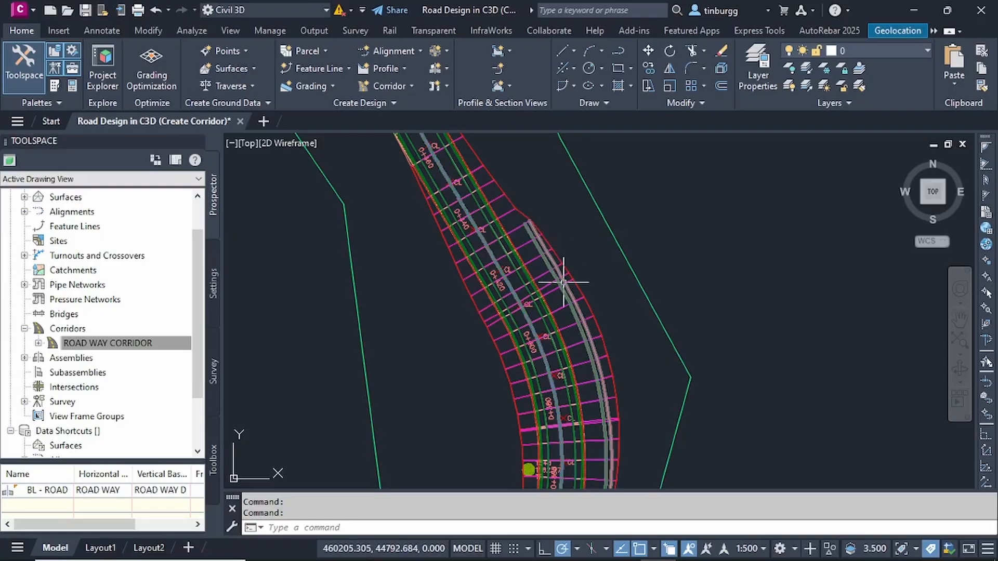
scroll(560, 286, "down", 3)
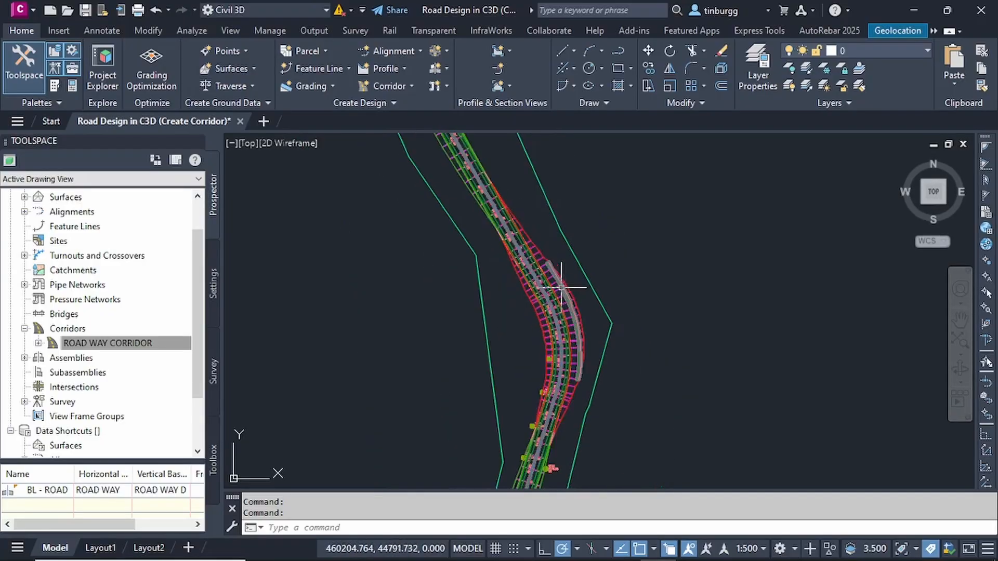
mouse_move(567, 390)
middle_mouse_down()
mouse_move(580, 273)
mouse_move(557, 307)
middle_mouse_up()
middle_click_drag(538, 385, 545, 287)
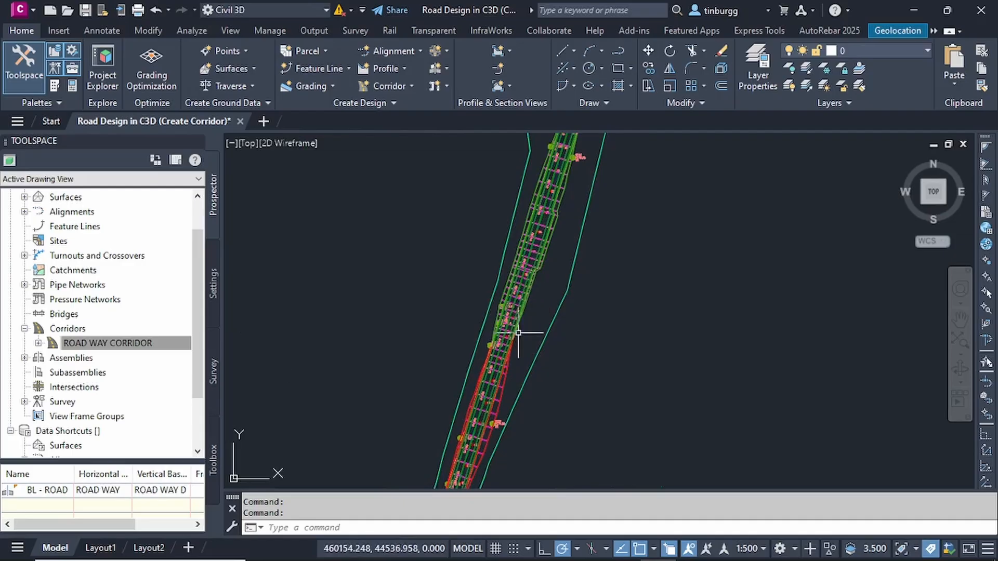
middle_click_drag(517, 339, 525, 290)
middle_click_drag(493, 326, 523, 317)
scroll(524, 316, "up", 3)
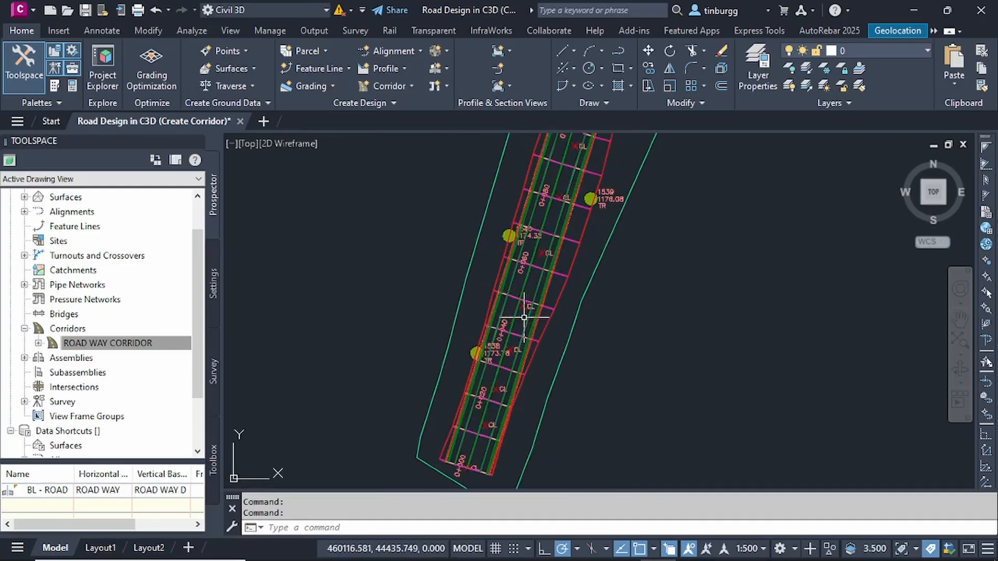
- Follow the corridor from its start through the successive bends, comparing the section spacing on tangents and curves
mouse_move(531, 281)
middle_mouse_down()
mouse_move(507, 379)
mouse_move(505, 354)
middle_mouse_up()
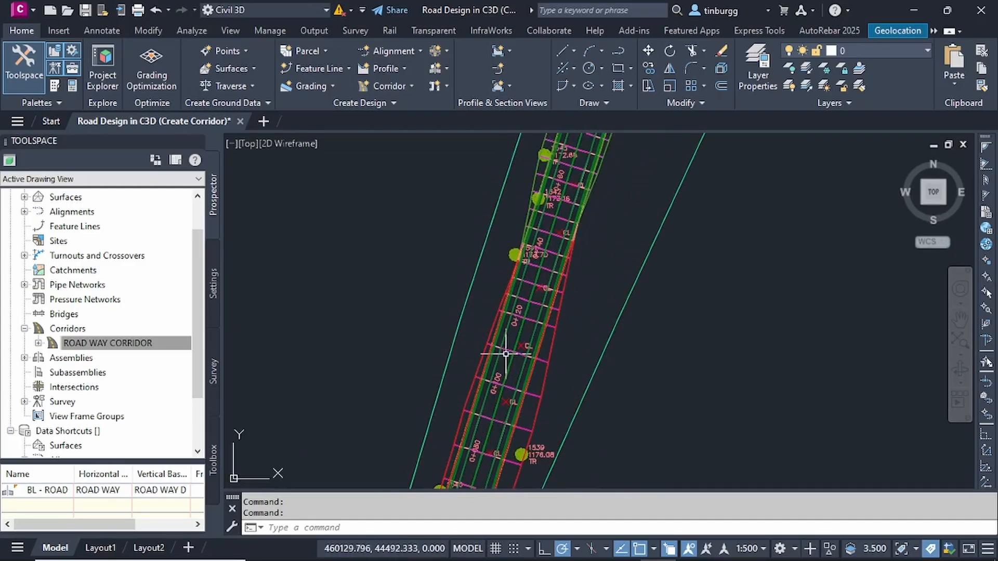
scroll(514, 331, "down", 2)
middle_click_drag(549, 237, 505, 402)
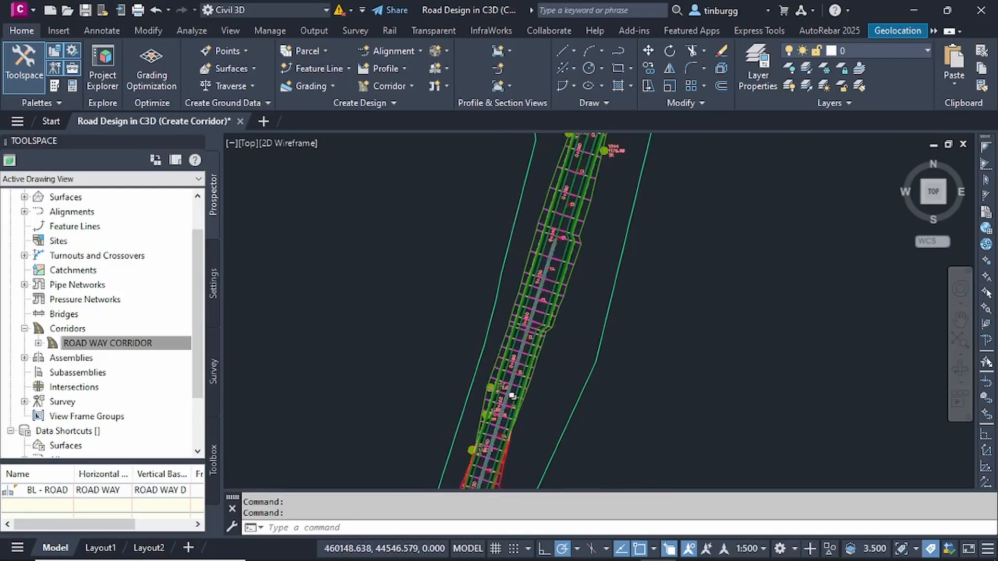
middle_click_drag(534, 279, 510, 347)
middle_click_drag(549, 250, 483, 375)
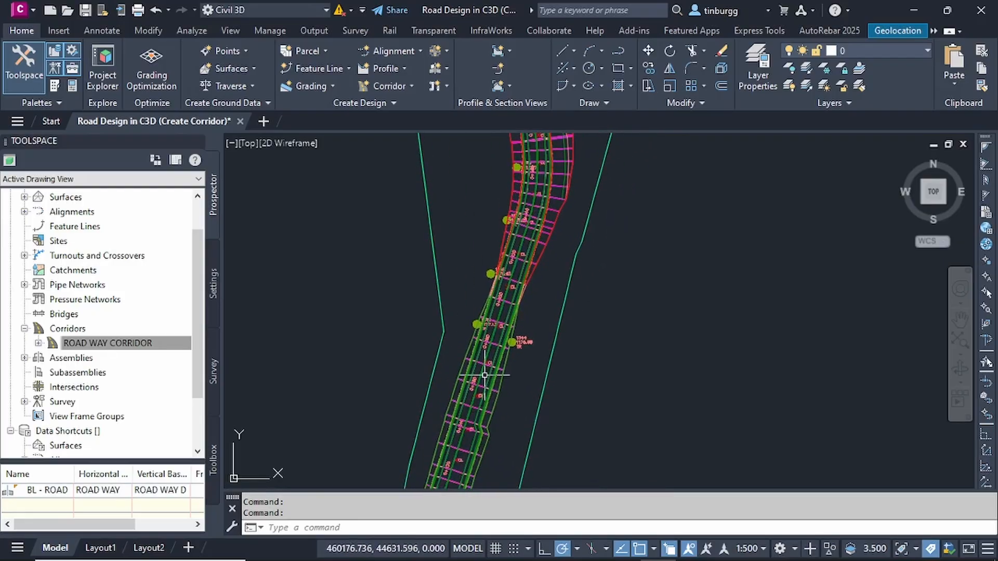
middle_click_drag(526, 264, 474, 414)
middle_click_drag(501, 281, 501, 344)
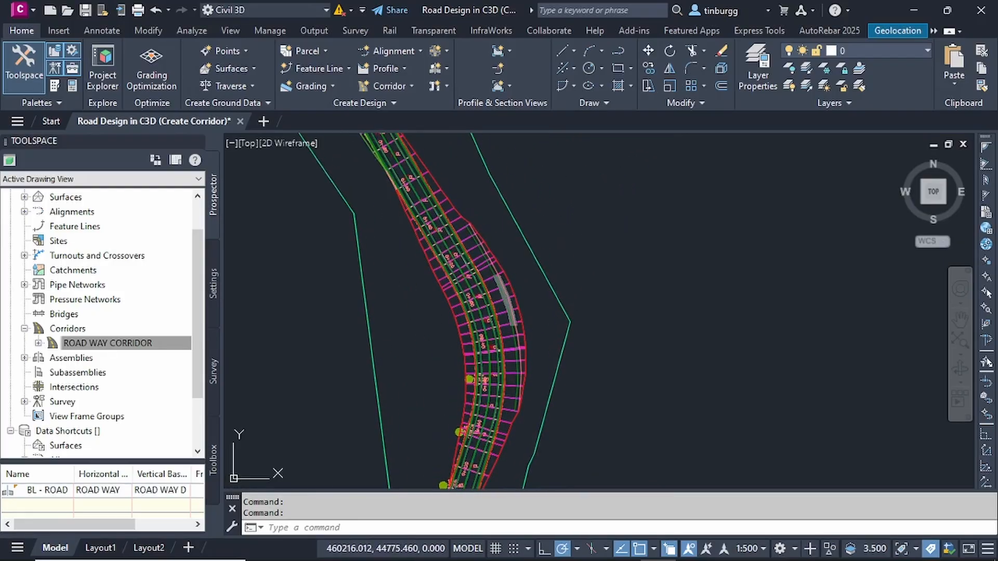
scroll(515, 300, "up", 5)
scroll(570, 300, "down", 5)
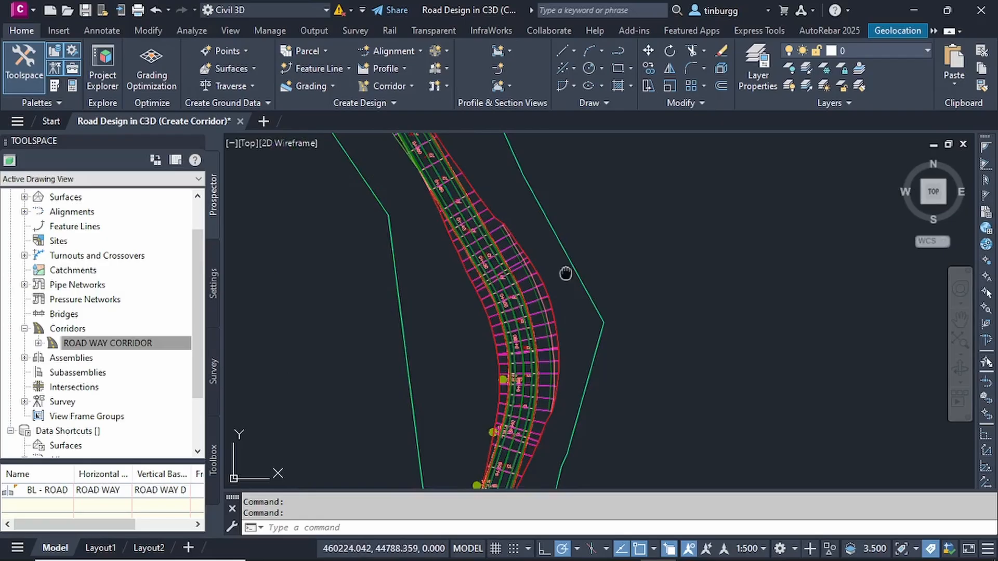
middle_click_drag(566, 273, 617, 381)
mouse_move(556, 285)
middle_mouse_down()
mouse_move(660, 410)
mouse_move(635, 412)
mouse_move(642, 467)
middle_mouse_up()
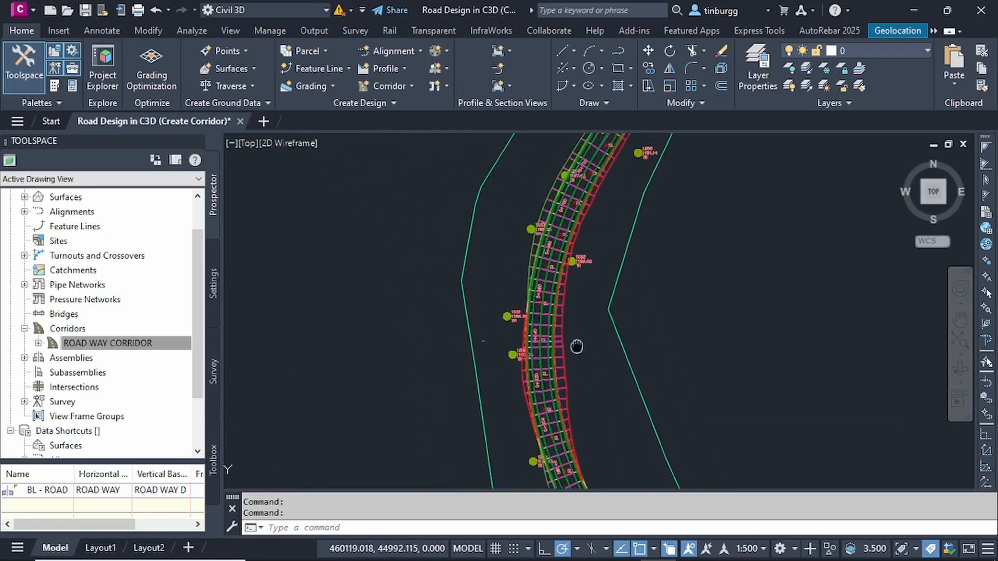
middle_click_drag(576, 347, 523, 452)
mouse_move(557, 287)
middle_mouse_down()
mouse_move(539, 329)
mouse_move(469, 406)
middle_mouse_up()
middle_click_drag(556, 268, 478, 401)
middle_click_drag(581, 255, 528, 373)
middle_click_drag(599, 230, 512, 410)
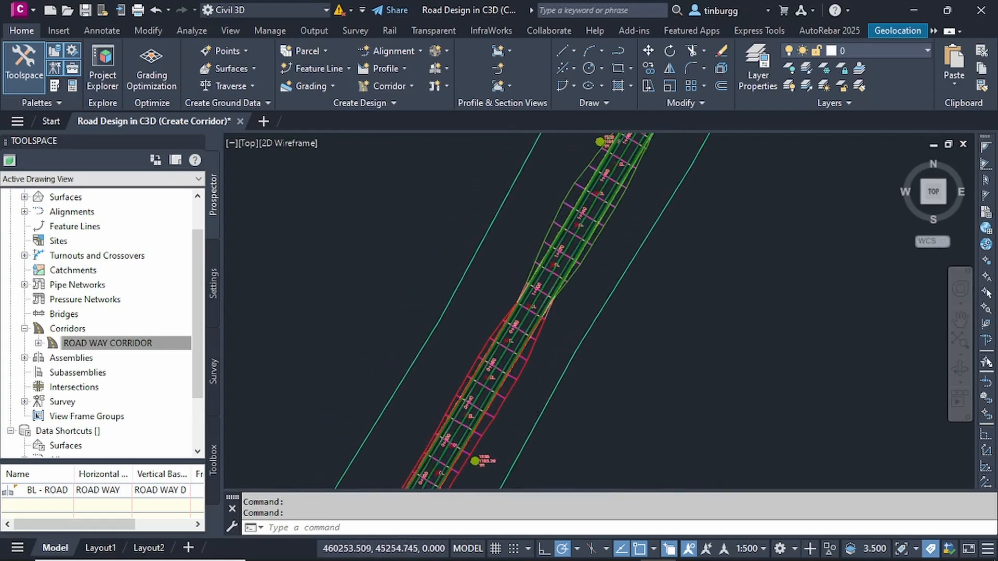
- Examine the assembly spacing on the curve around station 1+320 and on the stretch between 1+160 and 1+180
scroll(541, 379, "down", 6)
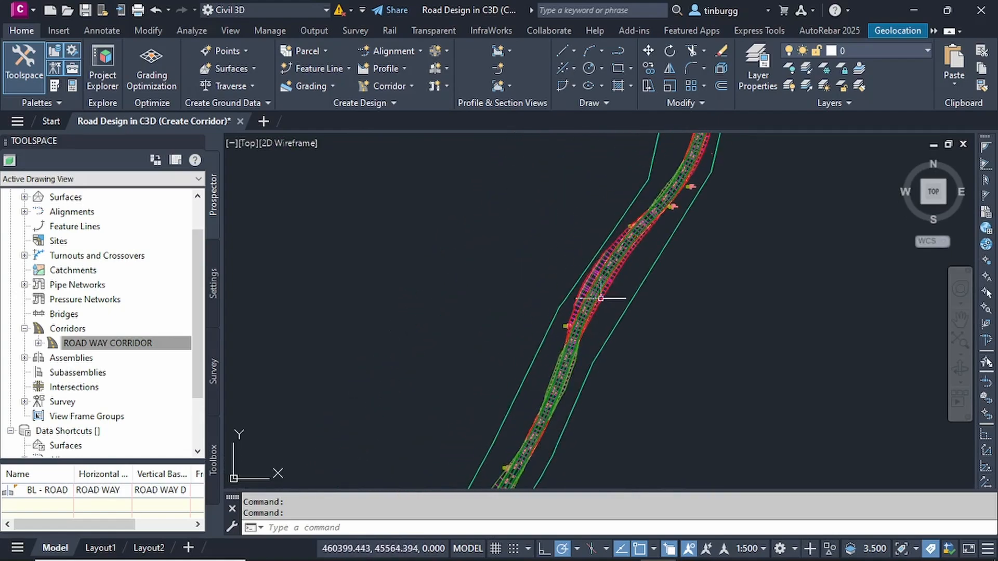
scroll(549, 284, "up", 6)
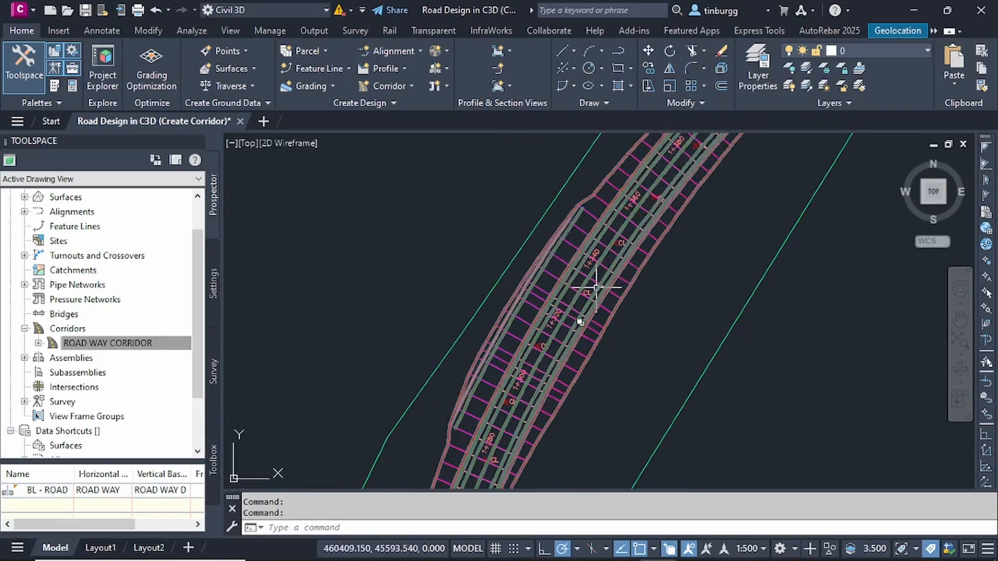
scroll(680, 313, "down", 2)
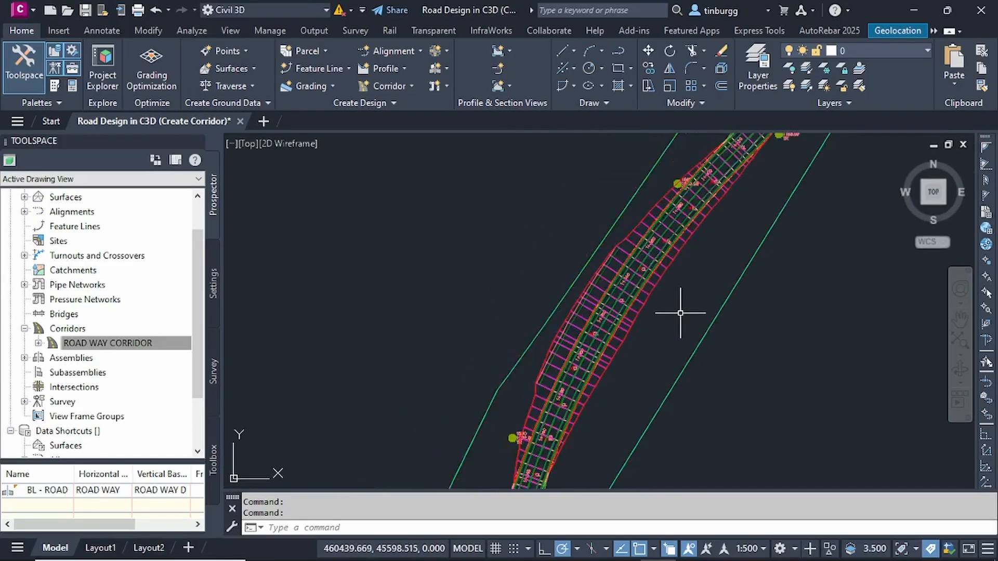
scroll(680, 313, "down", 1)
scroll(617, 289, "down", 1)
scroll(595, 338, "down", 1)
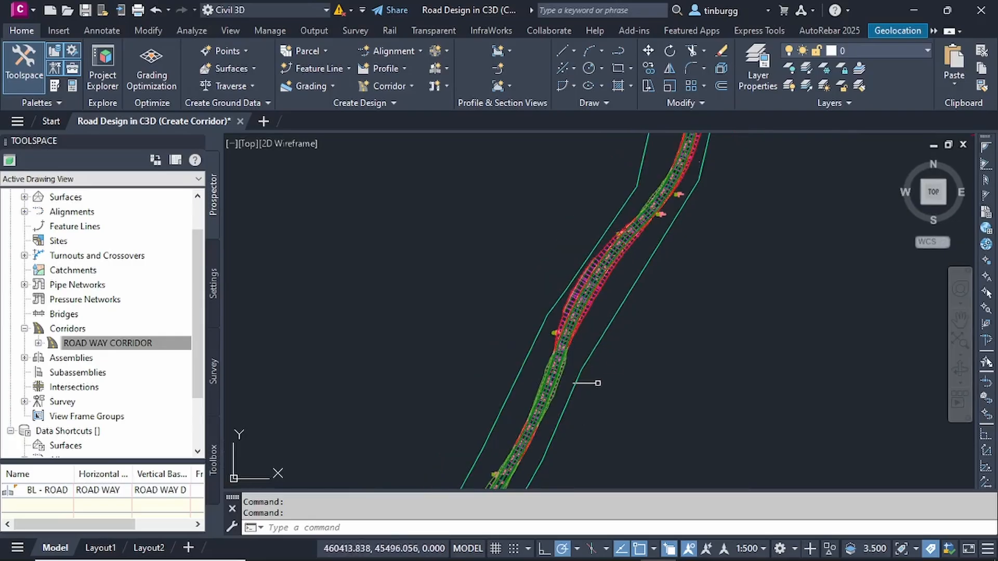
scroll(597, 383, "down", 1)
scroll(601, 271, "down", 1)
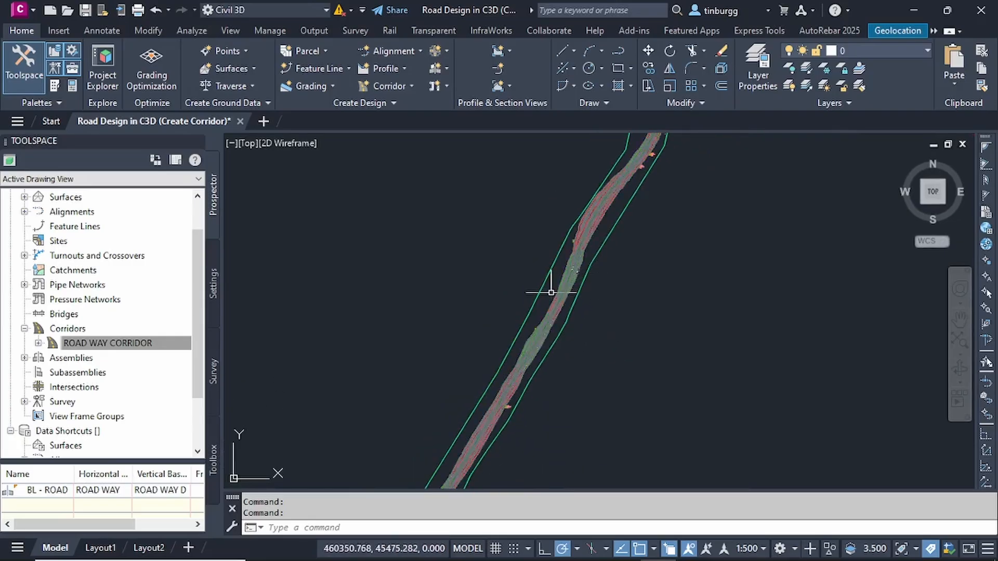
scroll(555, 283, "up", 2)
scroll(572, 276, "up", 1)
scroll(597, 263, "up", 1)
scroll(617, 266, "up", 1)
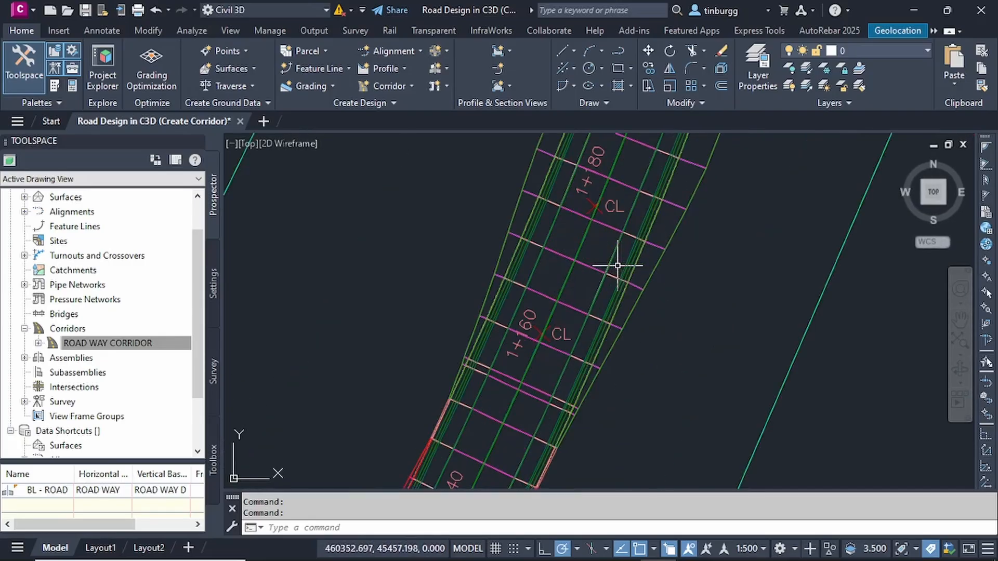
- Review the baseline and region parameters in the ROAD WAY CORRIDOR properties, then close them without changes and clear the selection
left_click(656, 248)
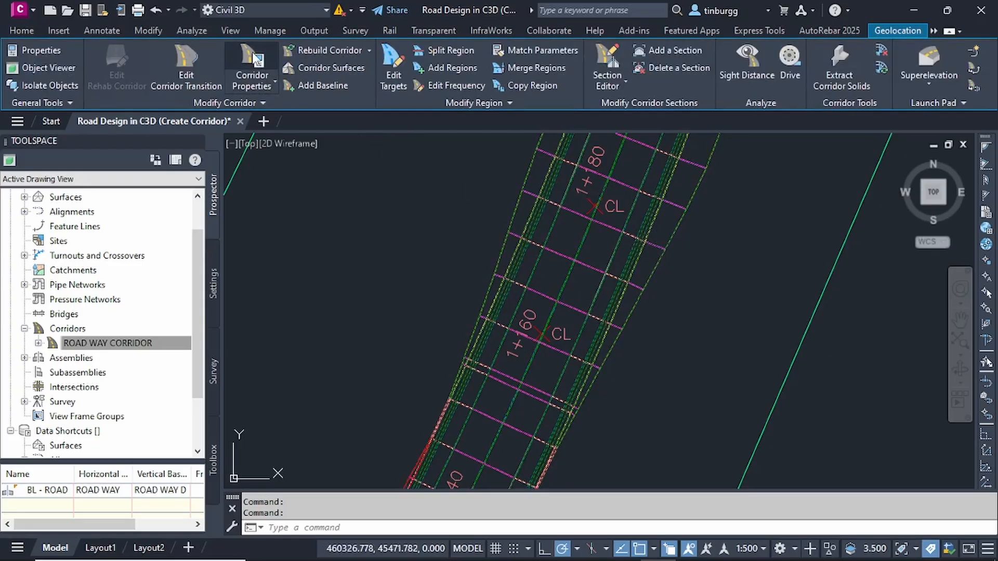
left_click(253, 58)
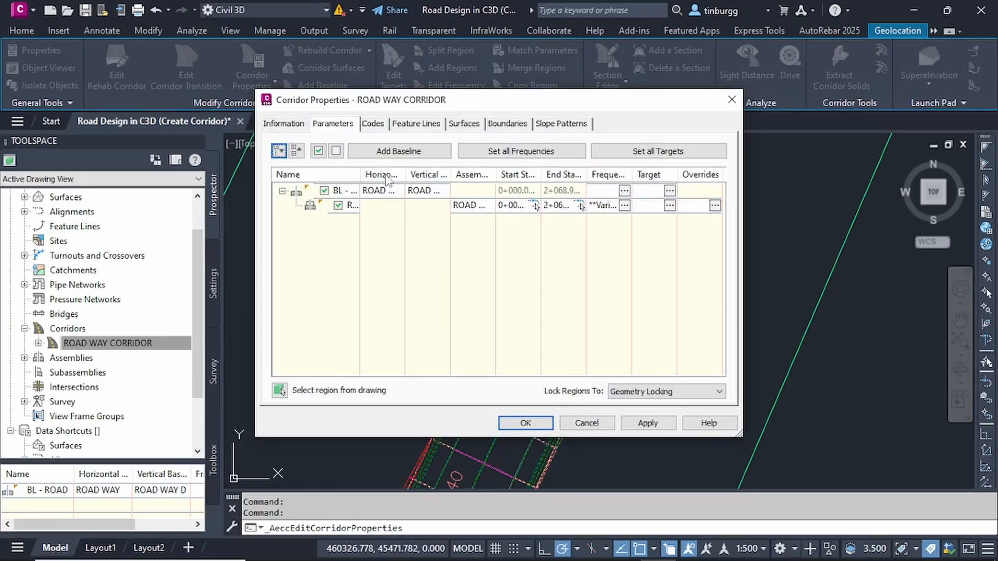
left_click_drag(405, 177, 538, 177)
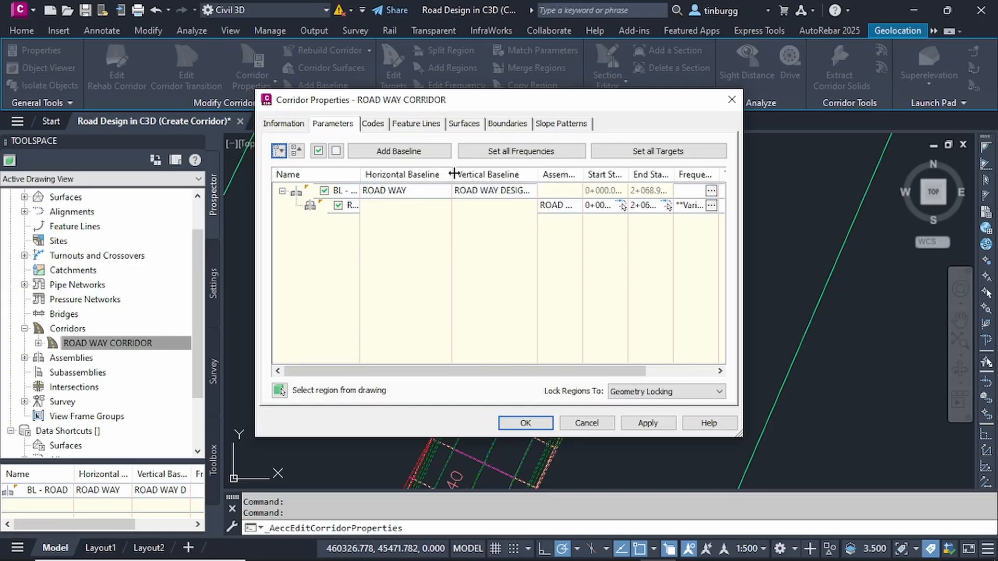
left_click_drag(454, 174, 405, 175)
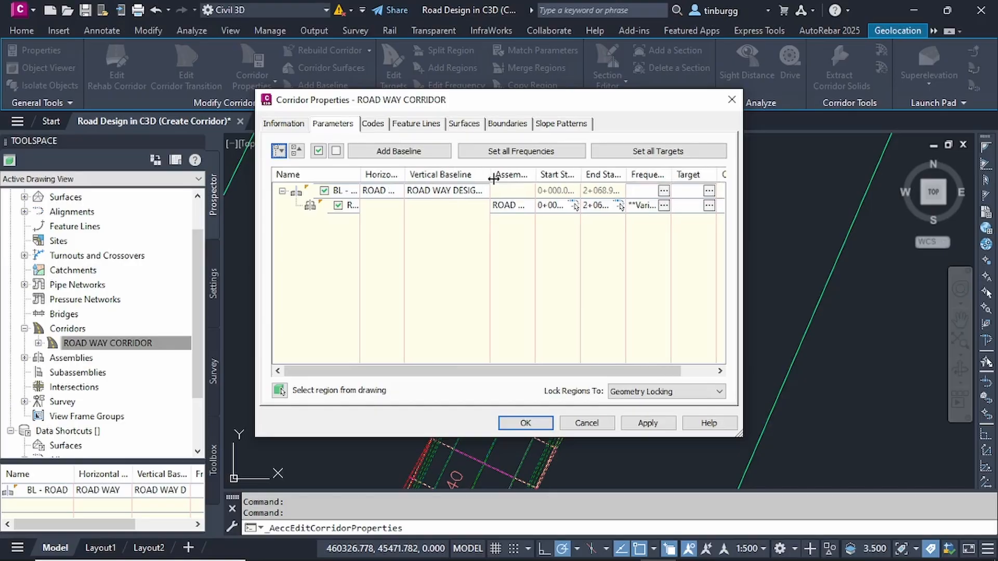
left_click_drag(490, 174, 454, 174)
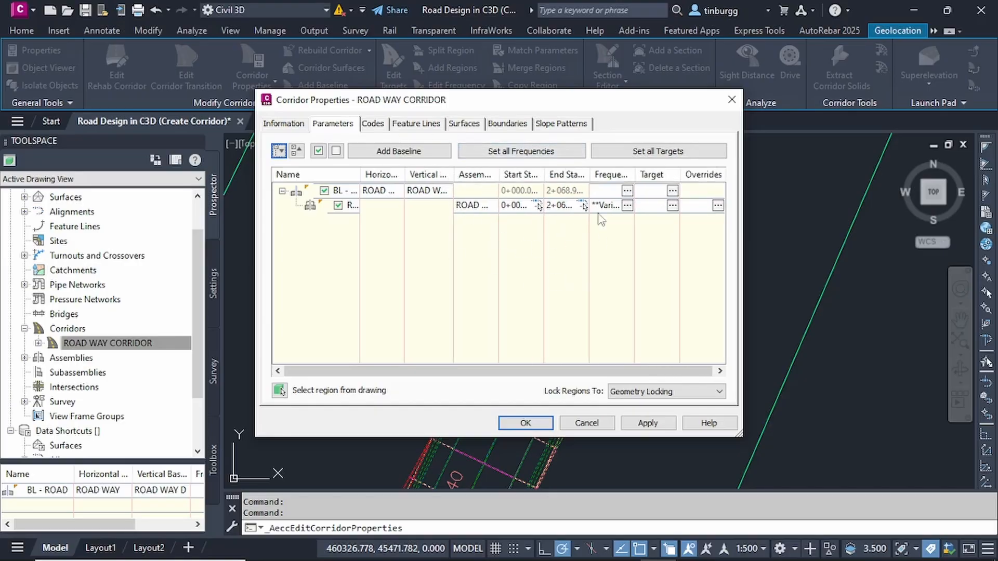
left_click(585, 423)
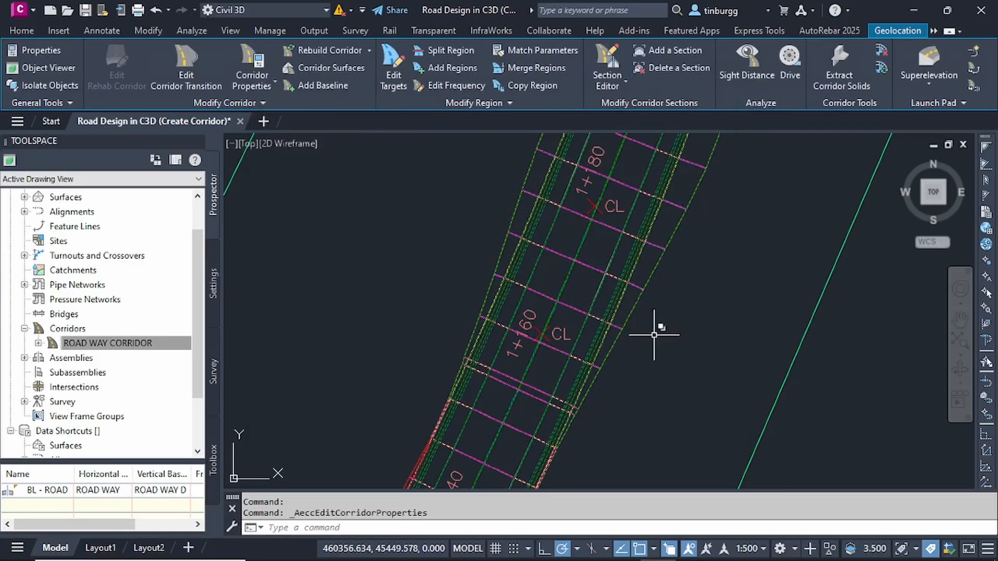
key("Escape")
key("Escape")
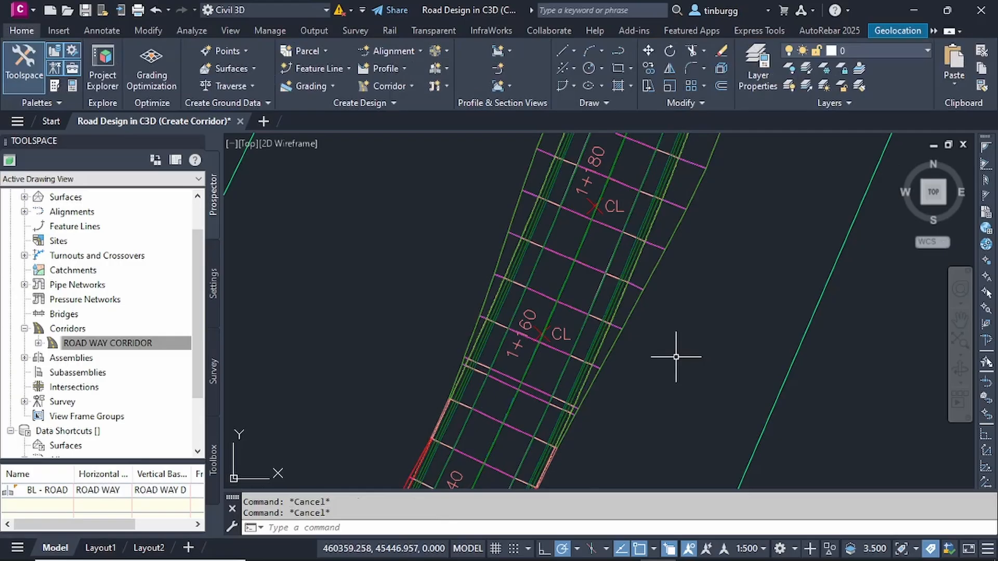
scroll(676, 357, "down", 5)
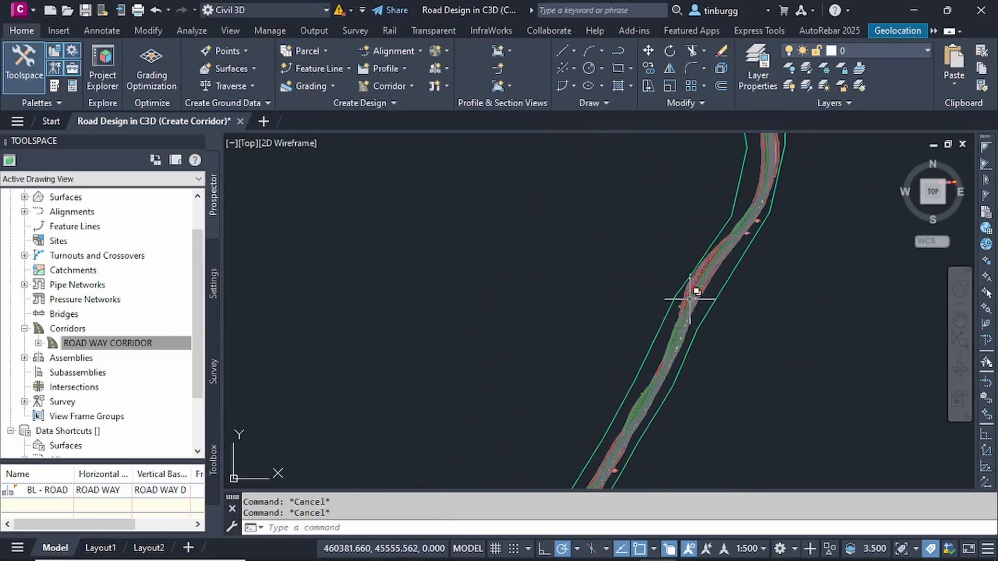
scroll(689, 298, "up", 5)
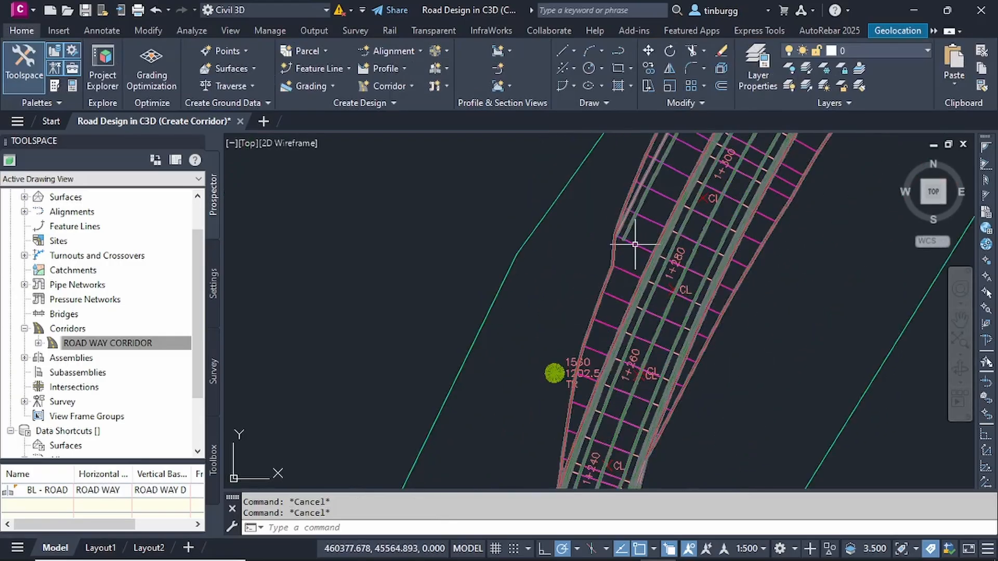
- Show the ROAD WAY corridor in the Object Viewer and tilt the model to inspect its bends in 3D
left_click(634, 244)
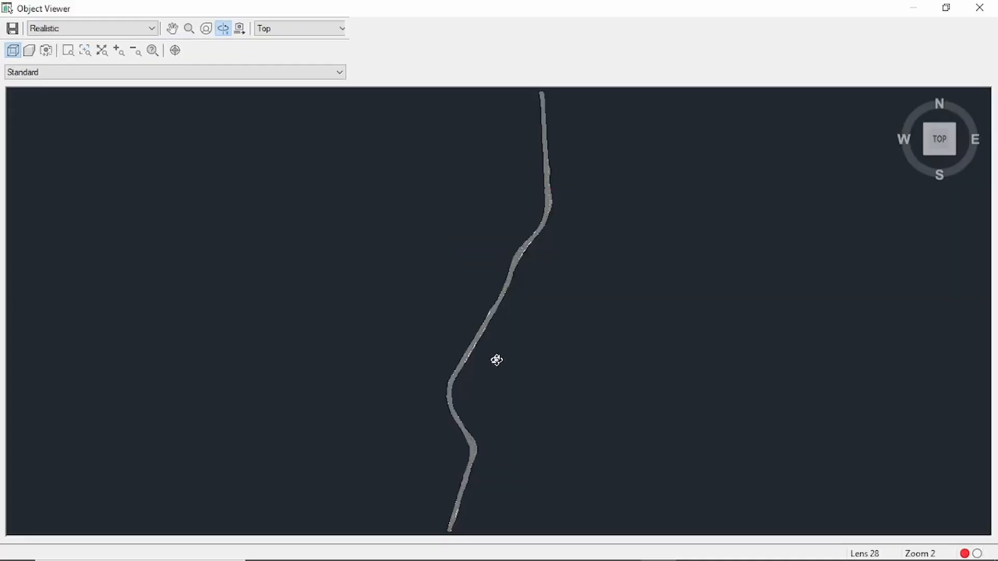
left_click_drag(494, 359, 499, 265)
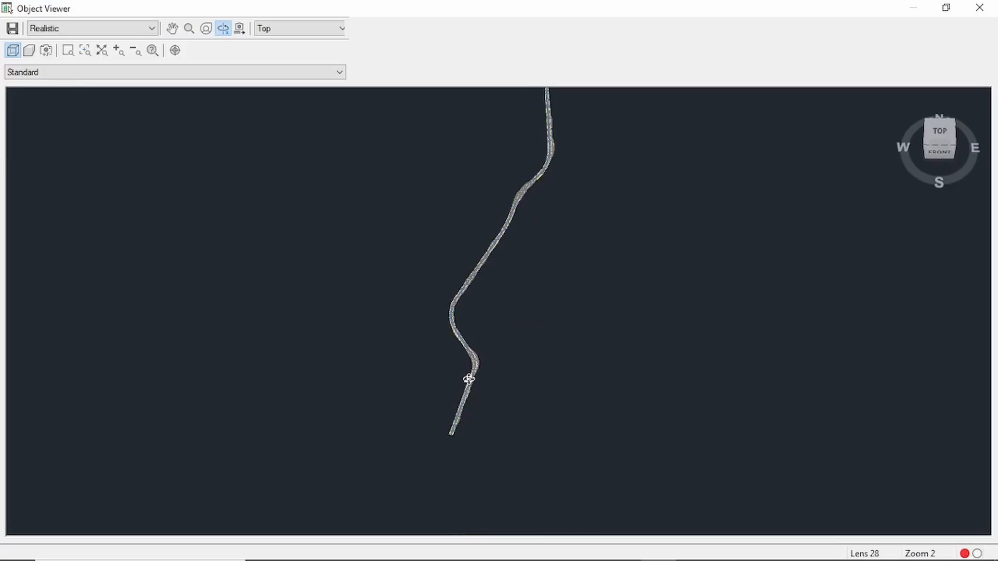
scroll(469, 379, "up", 5)
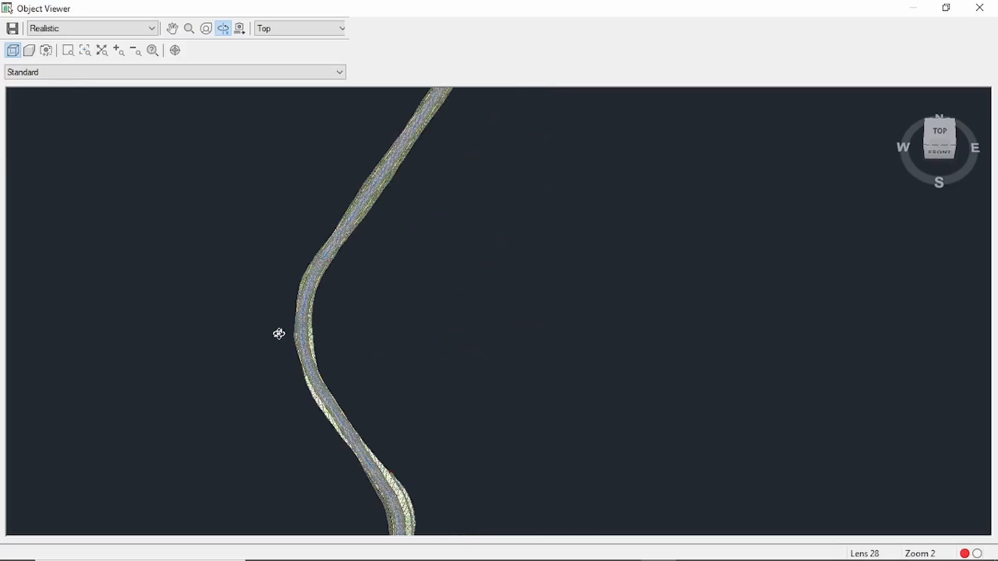
scroll(279, 334, "down", 5)
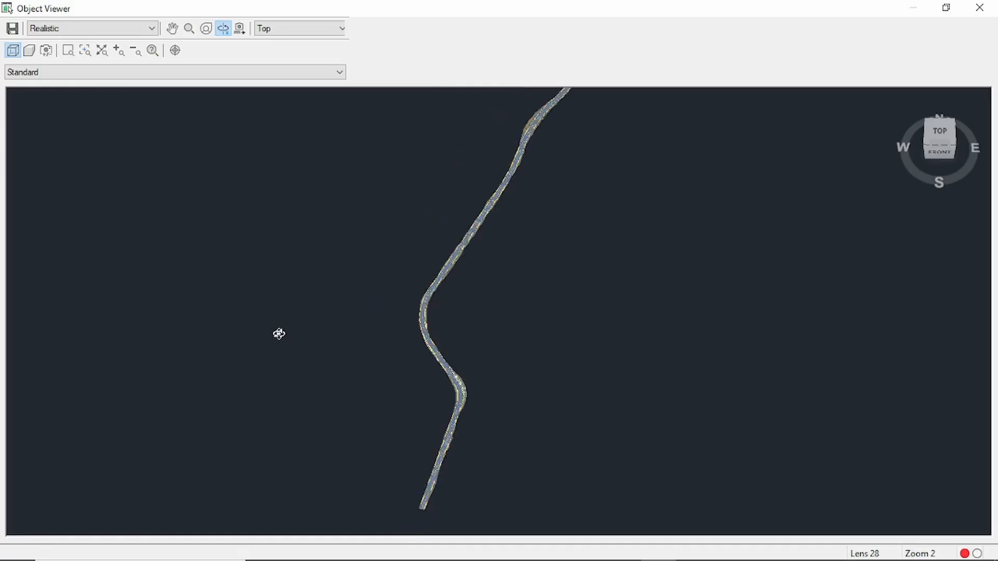
- Examine the pavement, side slopes and bench on the corridor's southernmost bend up close in the 3D model
left_click(68, 50)
left_click_drag(419, 353, 498, 429)
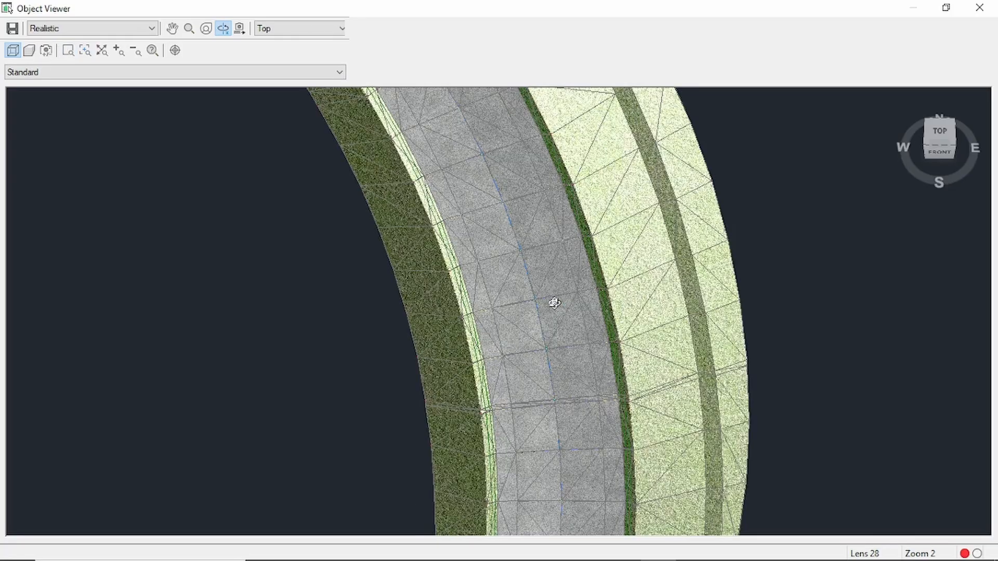
scroll(554, 303, "down", 8)
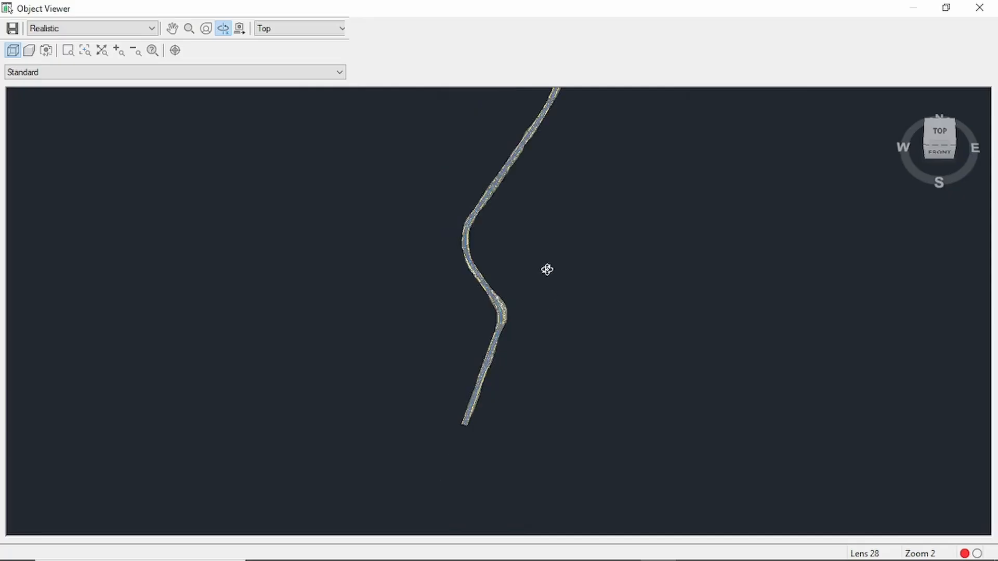
scroll(503, 179, "up", 3)
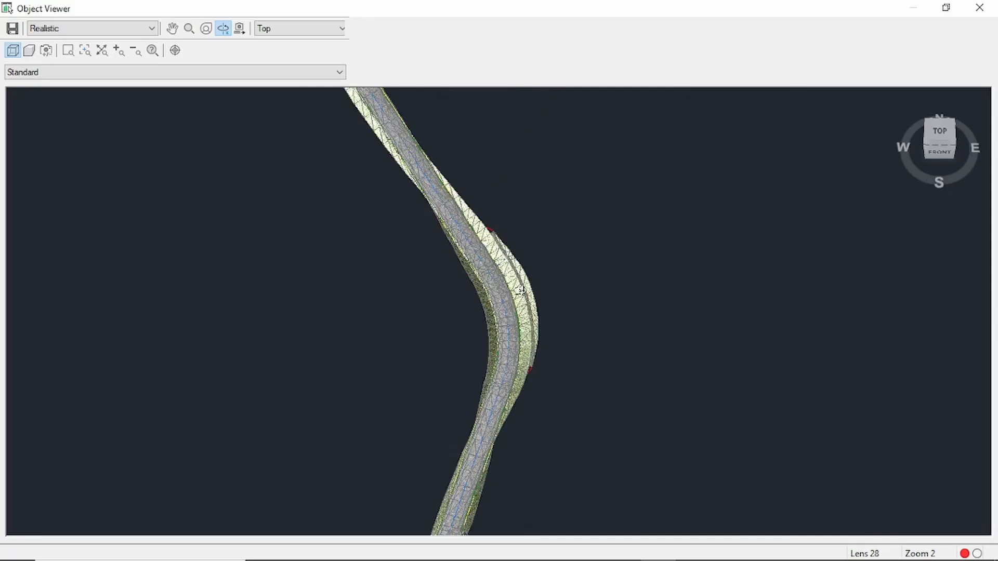
scroll(519, 283, "down", 2)
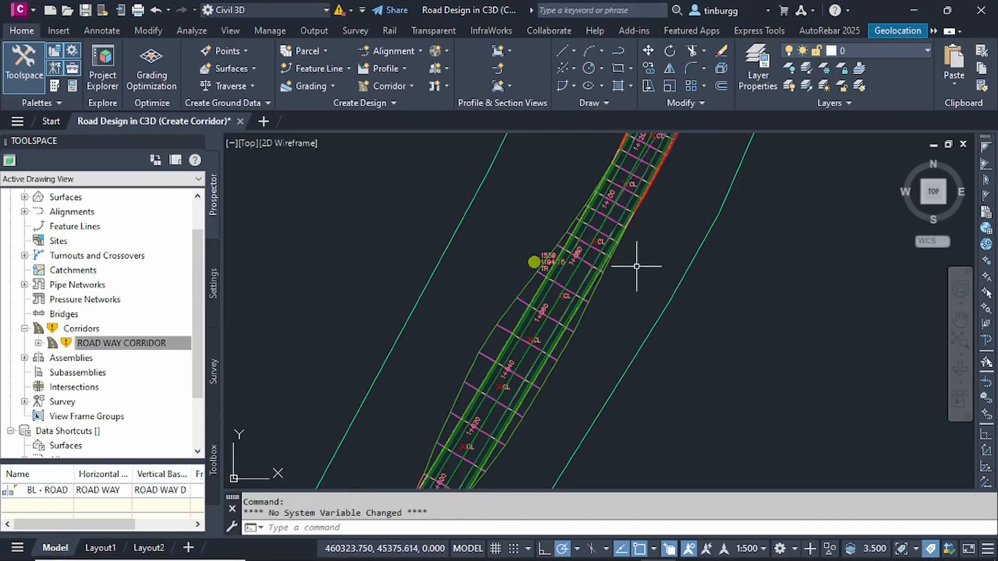
mouse_move(636, 266)
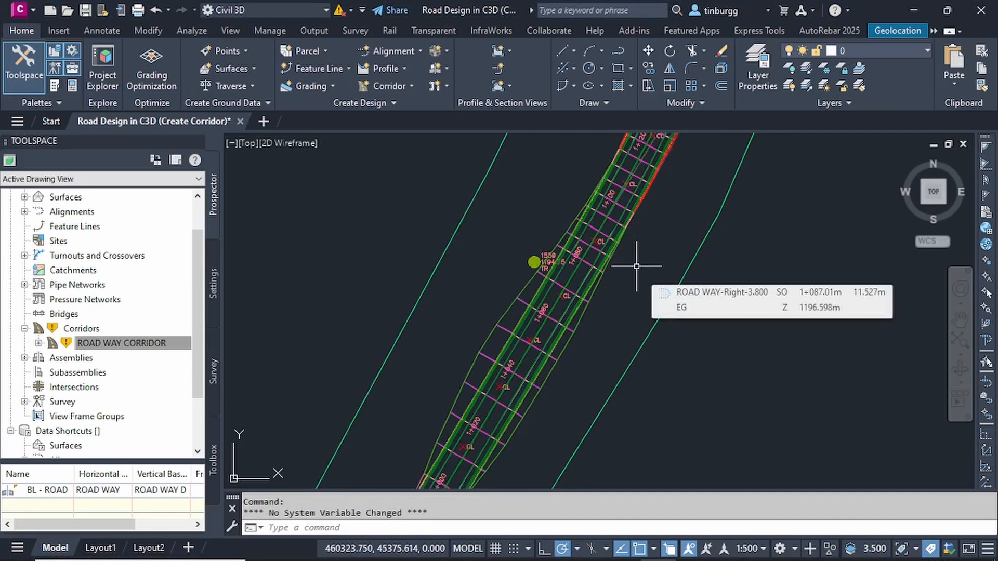
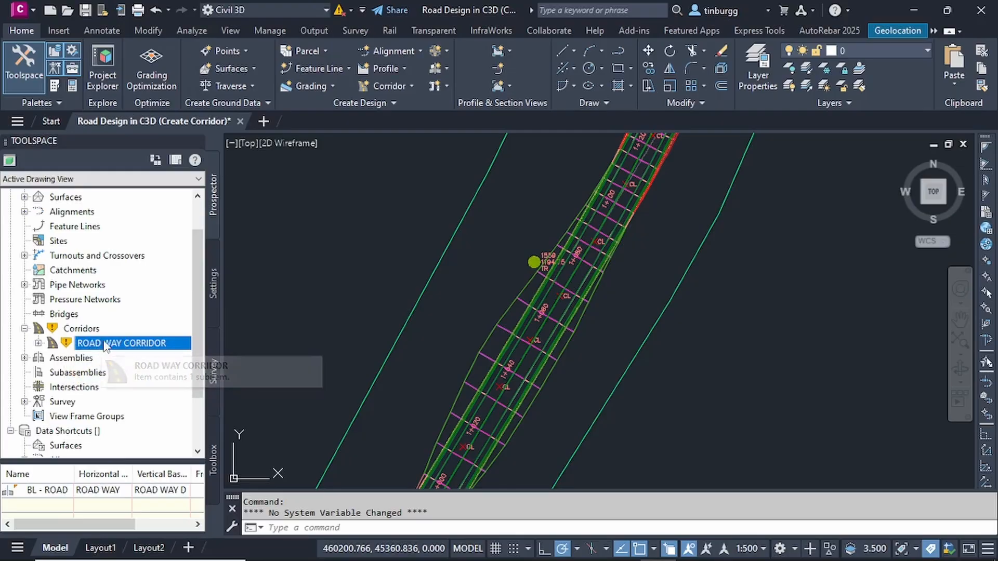
right_click(104, 346)
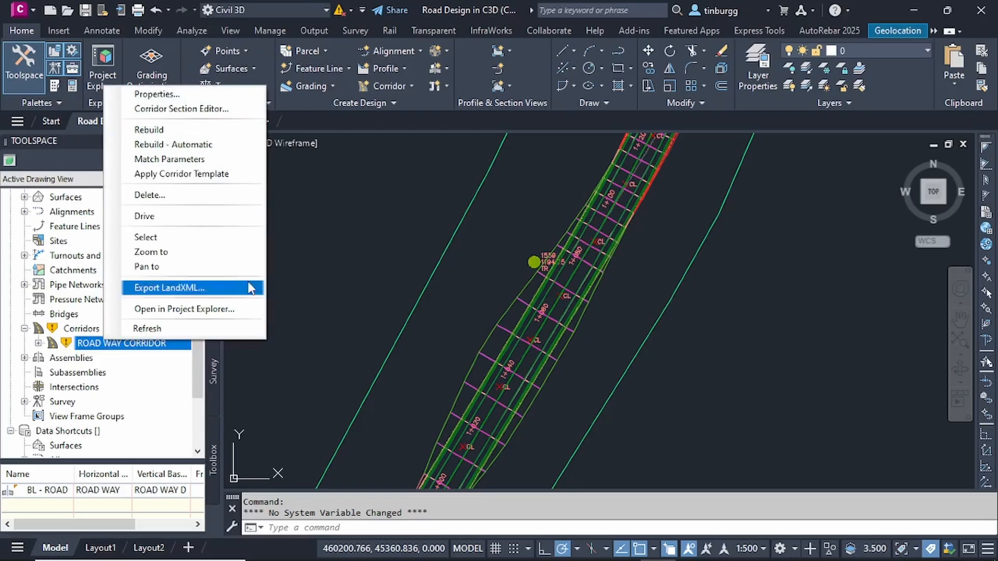
left_click(316, 253)
left_click(306, 306)
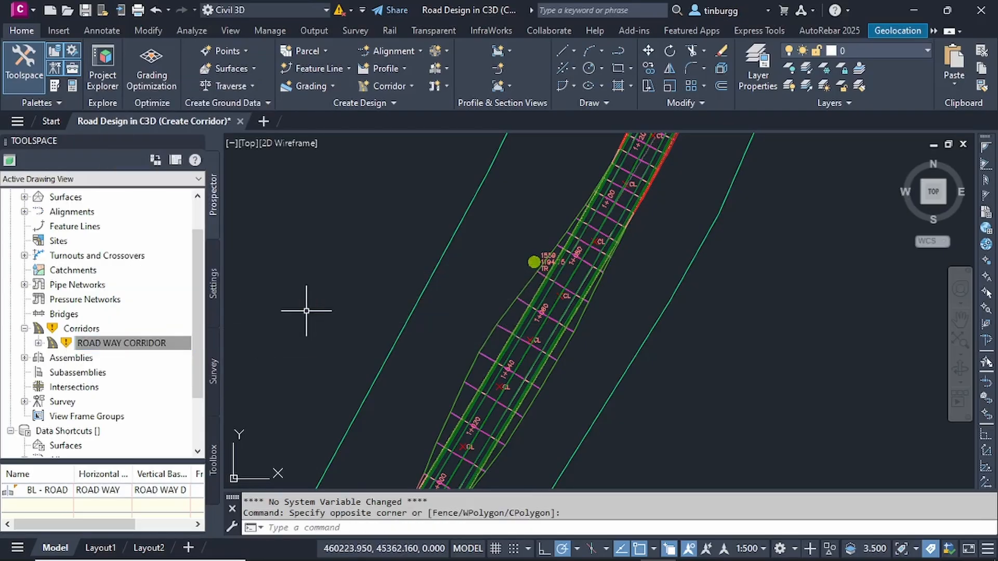
left_click(144, 346)
right_click(136, 347)
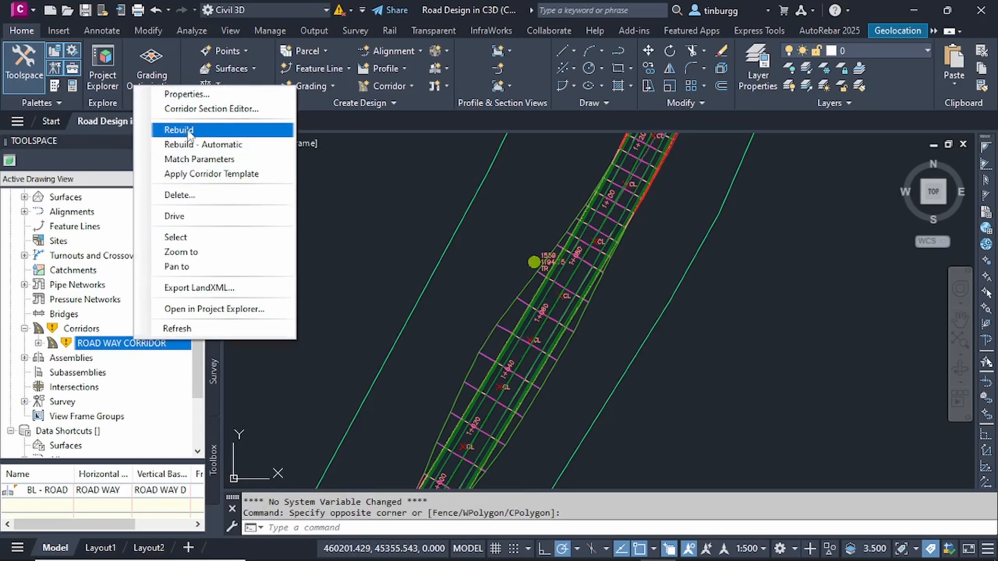
left_click(369, 201)
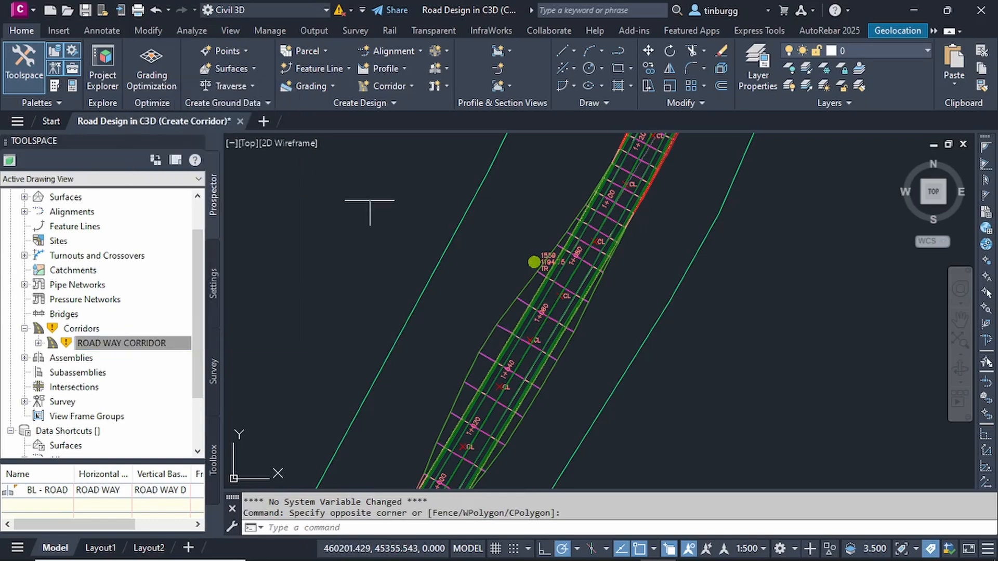
left_click(371, 208)
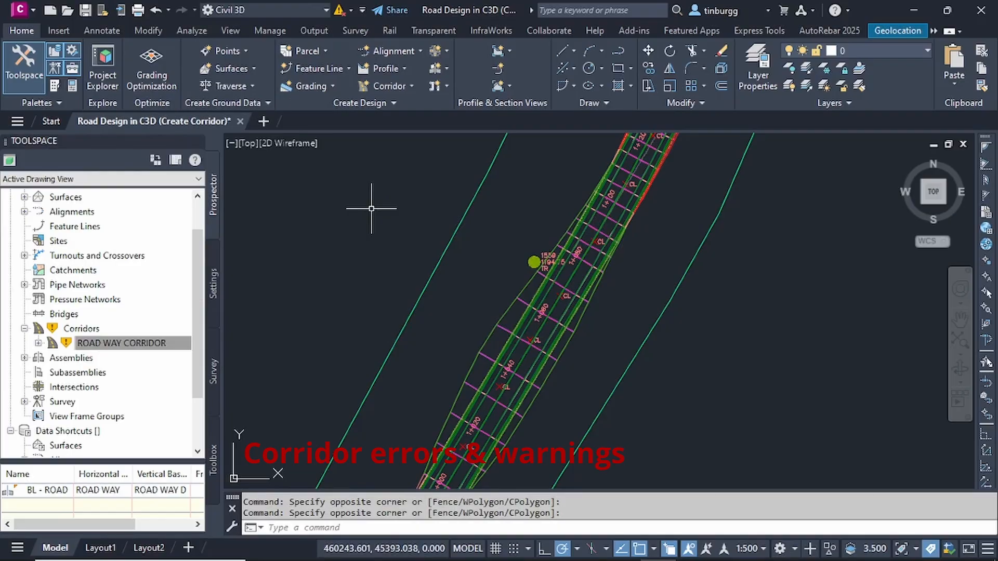
- Examine the road corridor along its length in plan, including the bend around stations 0+680 to 0+740
scroll(371, 208, "down", 4)
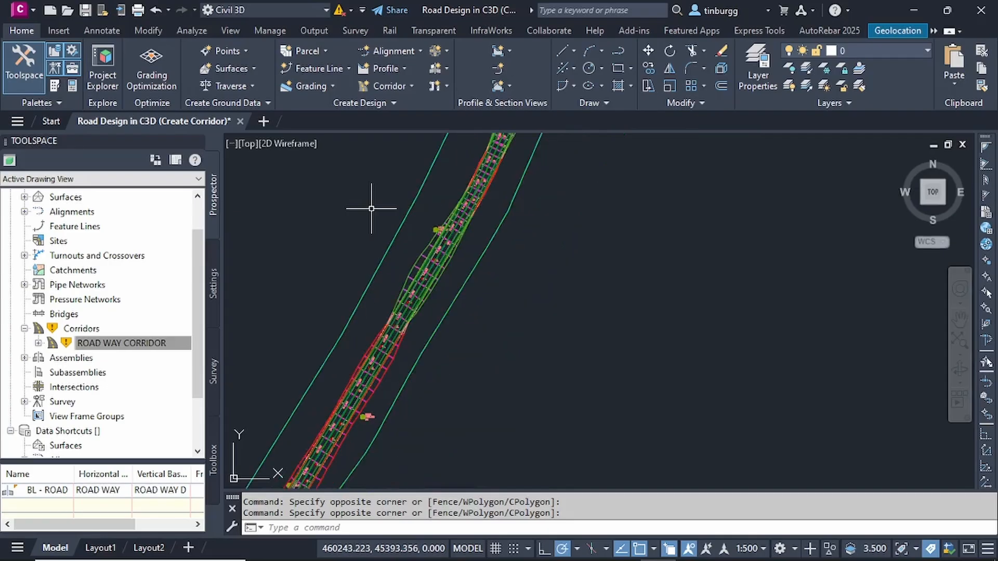
scroll(475, 240, "down", 5)
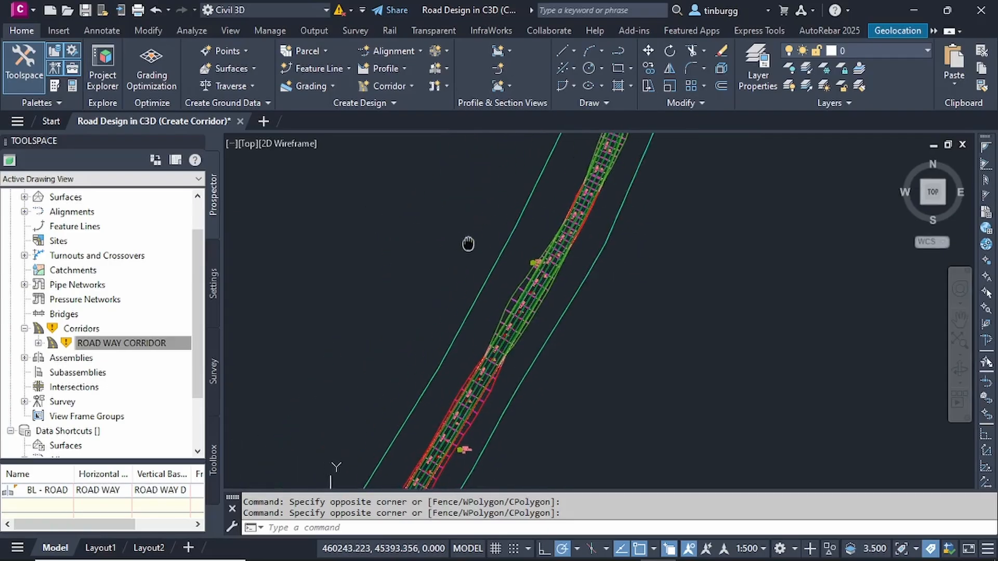
middle_click_drag(477, 241, 560, 226)
middle_click_drag(516, 343, 517, 242)
scroll(512, 286, "up", 5)
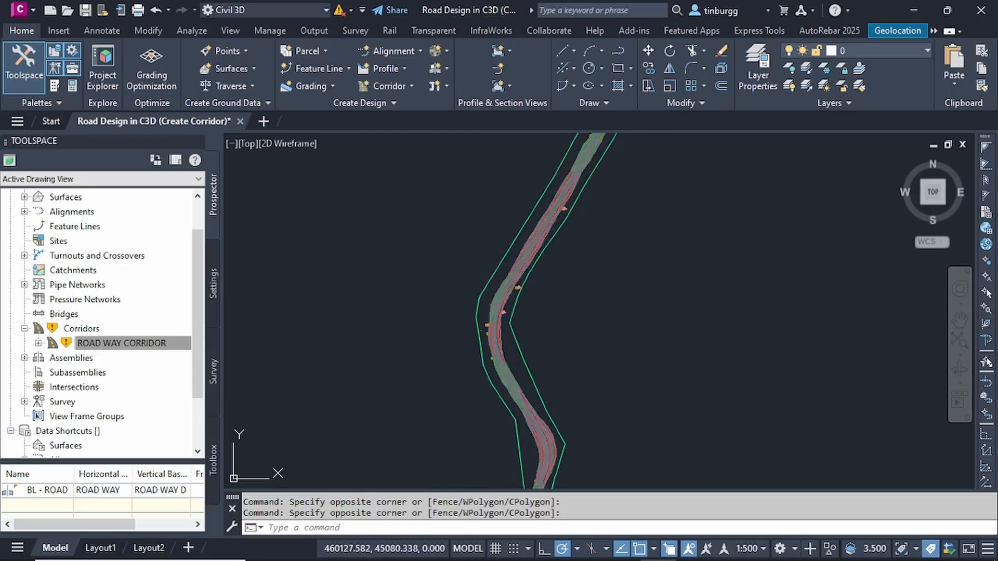
scroll(494, 283, "up", 2)
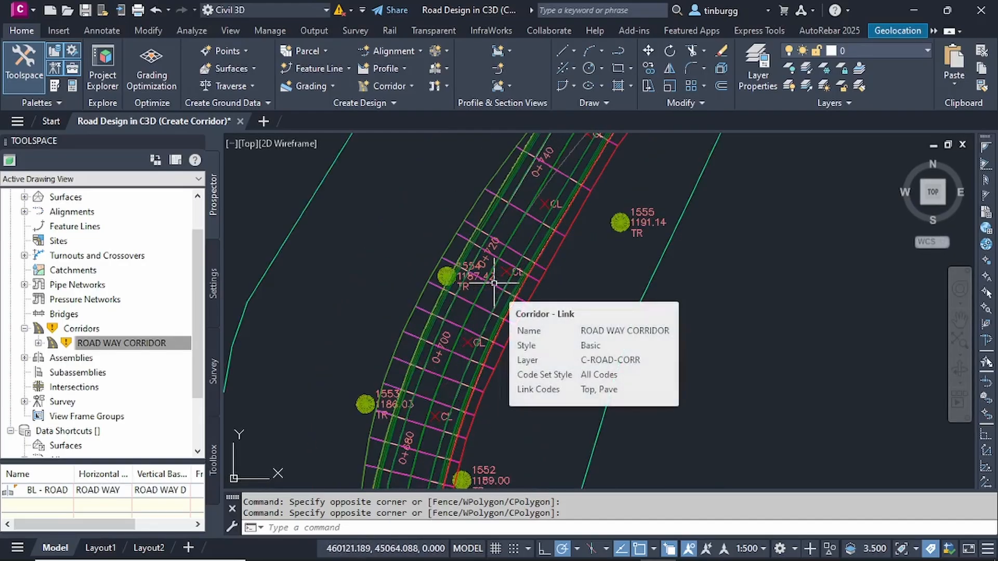
scroll(493, 283, "down", 5)
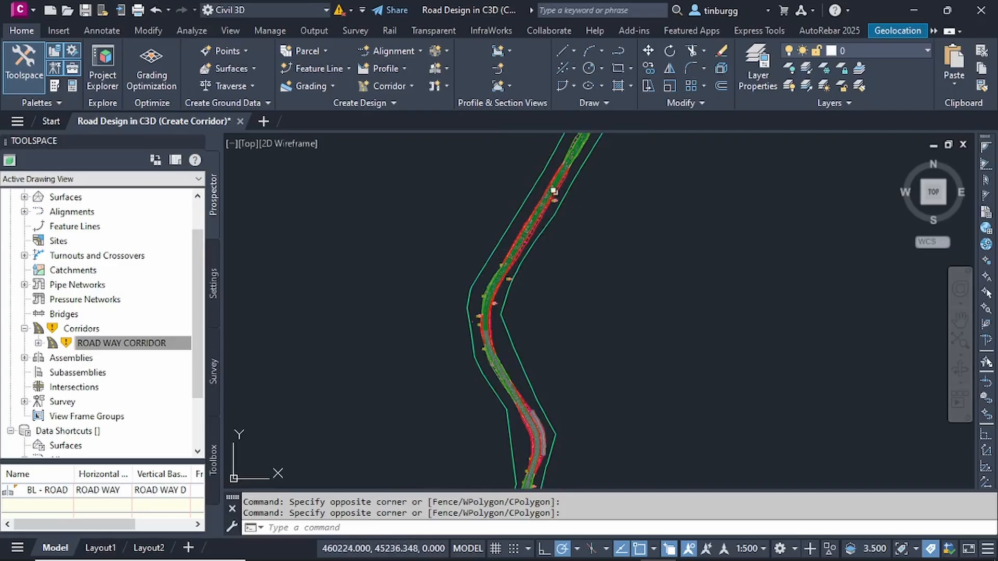
middle_click_drag(553, 191, 513, 291)
middle_click_drag(557, 223, 518, 269)
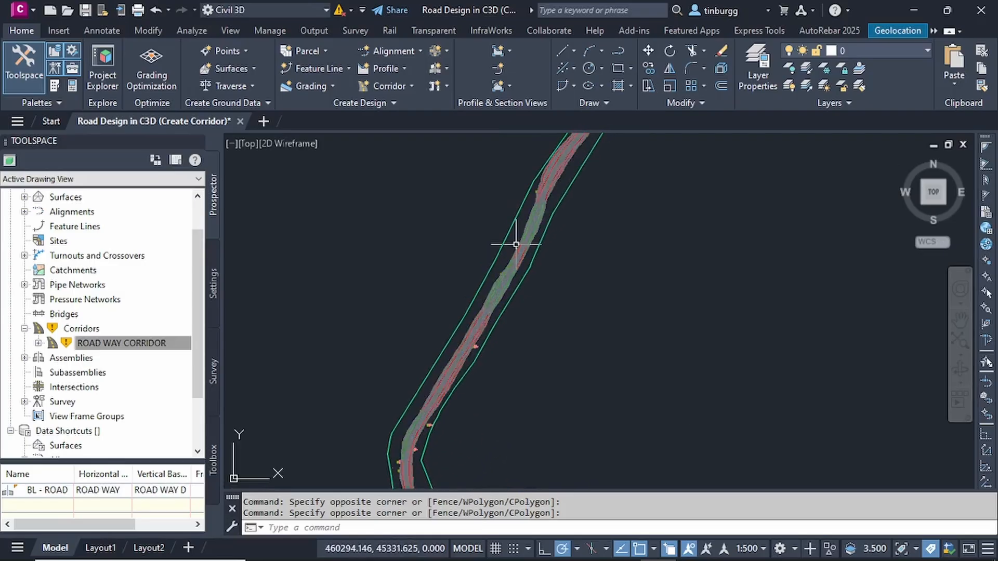
scroll(530, 227, "up", 1)
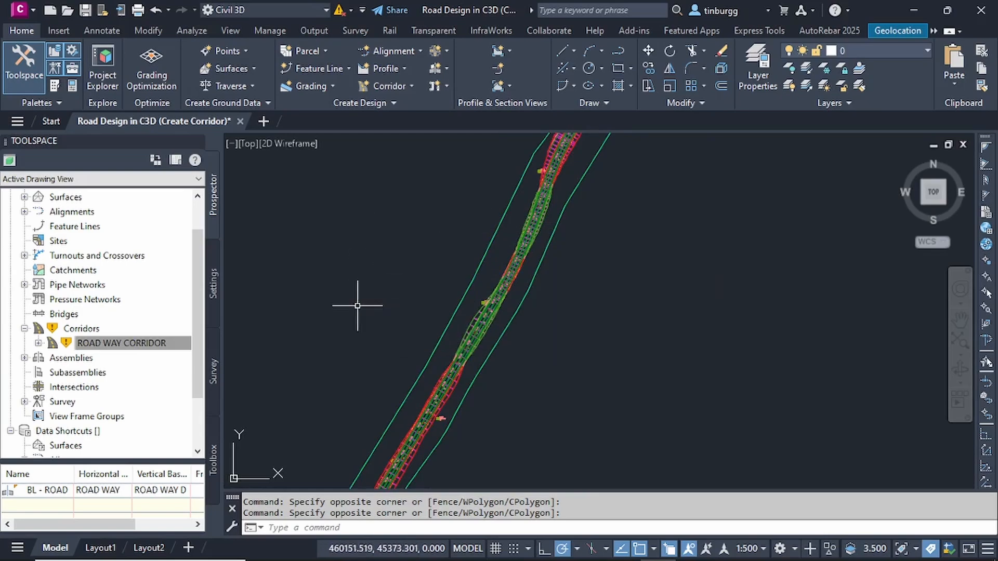
- Rebuild the ROAD WAY CORRIDOR
left_click(154, 343)
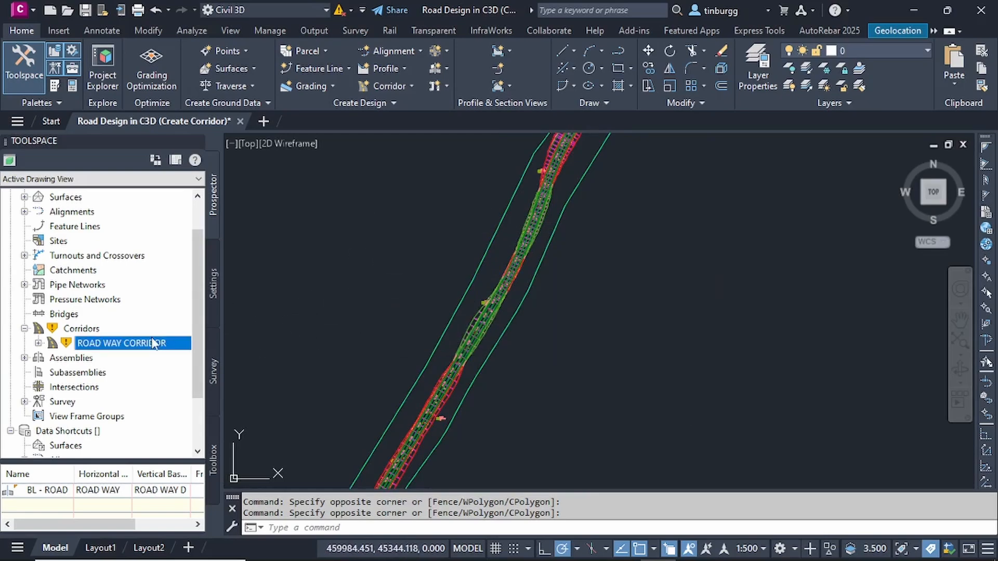
right_click(107, 345)
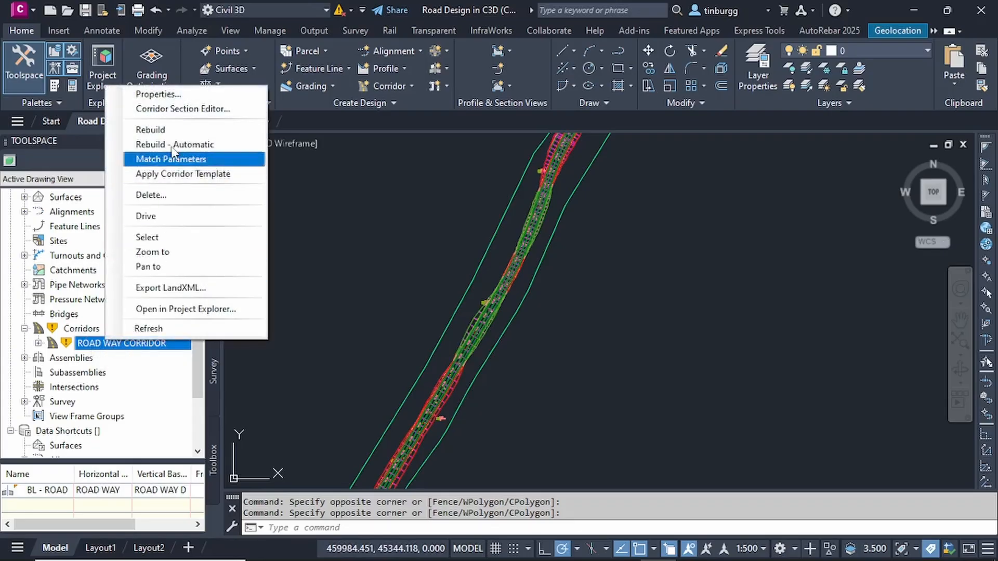
left_click(167, 129)
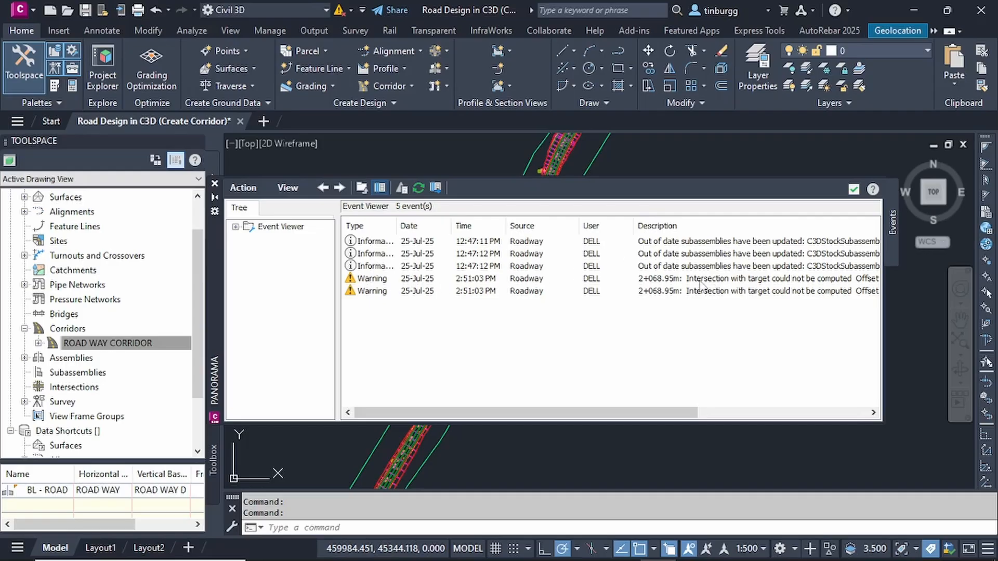
- Read the full description of the first corridor warning in the Event Viewer and dismiss the event list
left_click(672, 281)
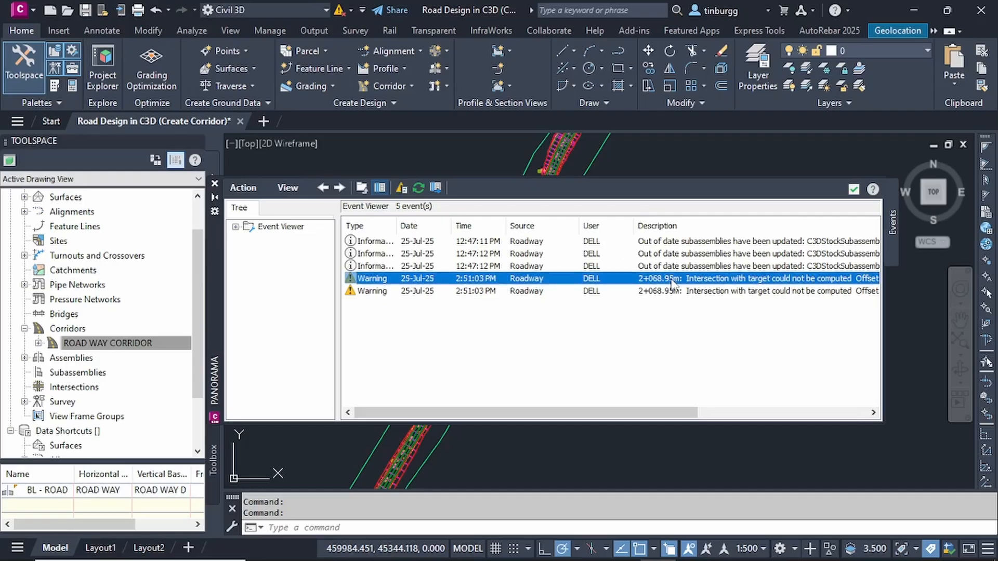
double_click(672, 280)
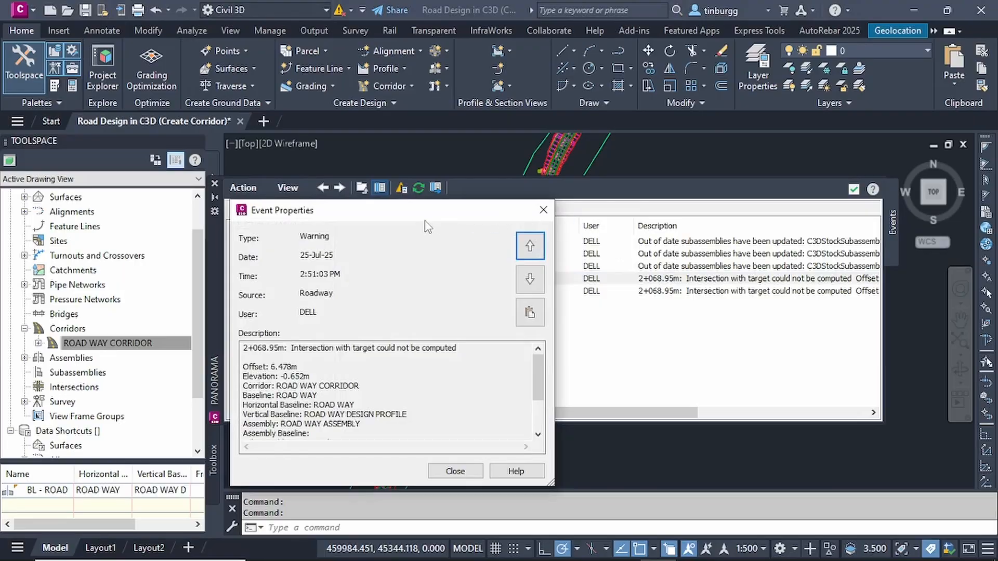
left_click_drag(392, 218, 456, 188)
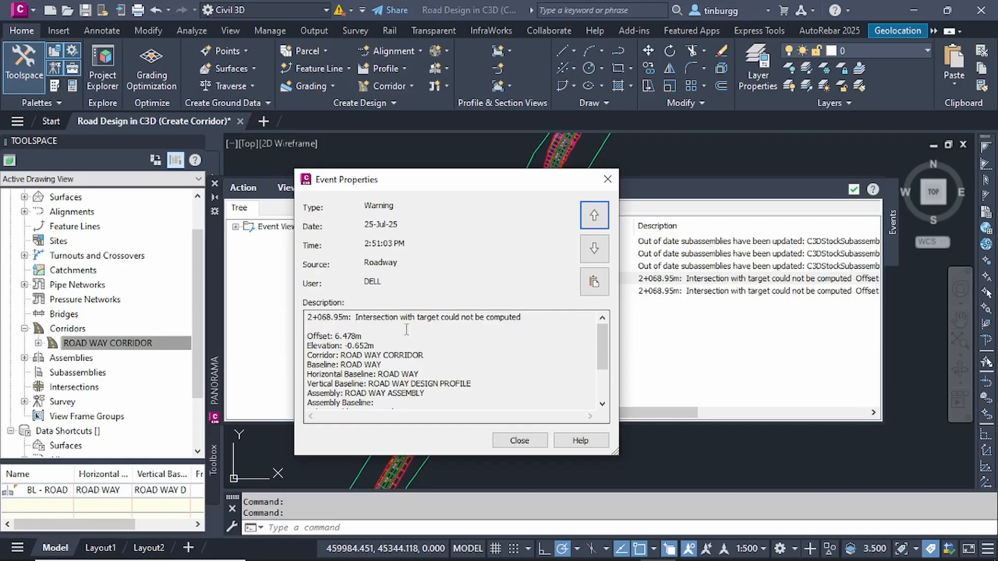
left_click(528, 320)
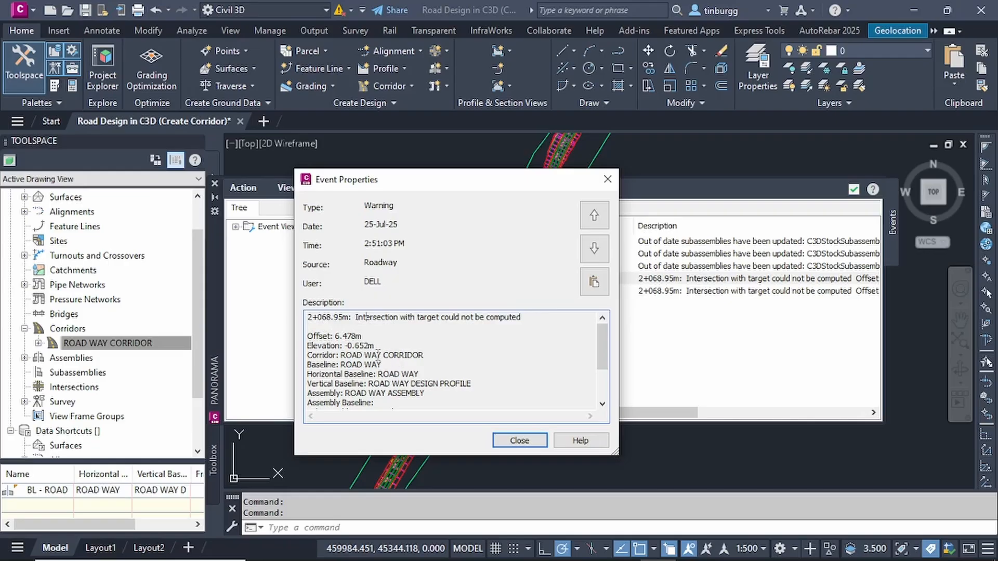
scroll(377, 348, "down", 1)
scroll(375, 348, "up", 1)
left_click_drag(321, 337, 397, 366)
left_click(456, 341)
left_click(520, 441)
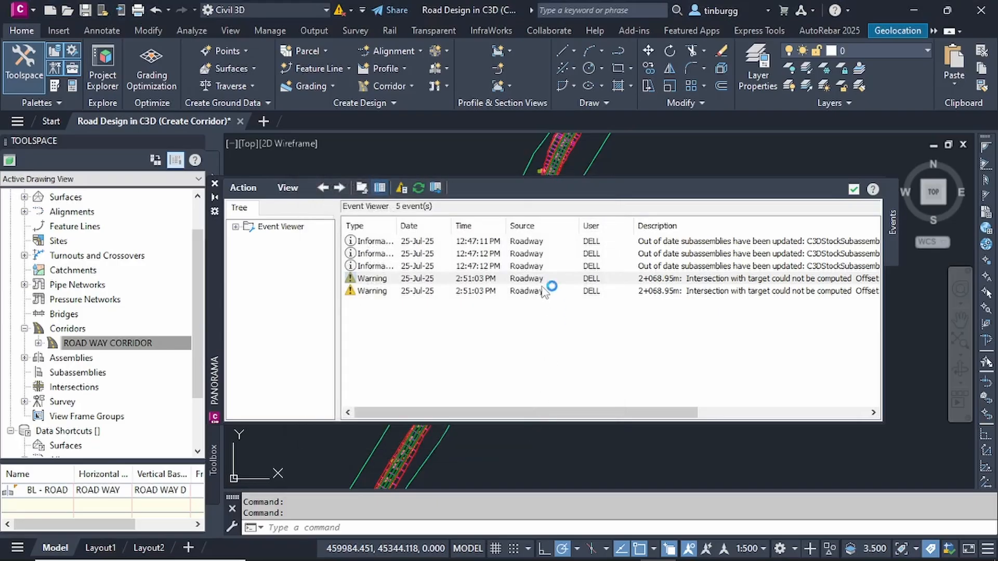
left_click(422, 292)
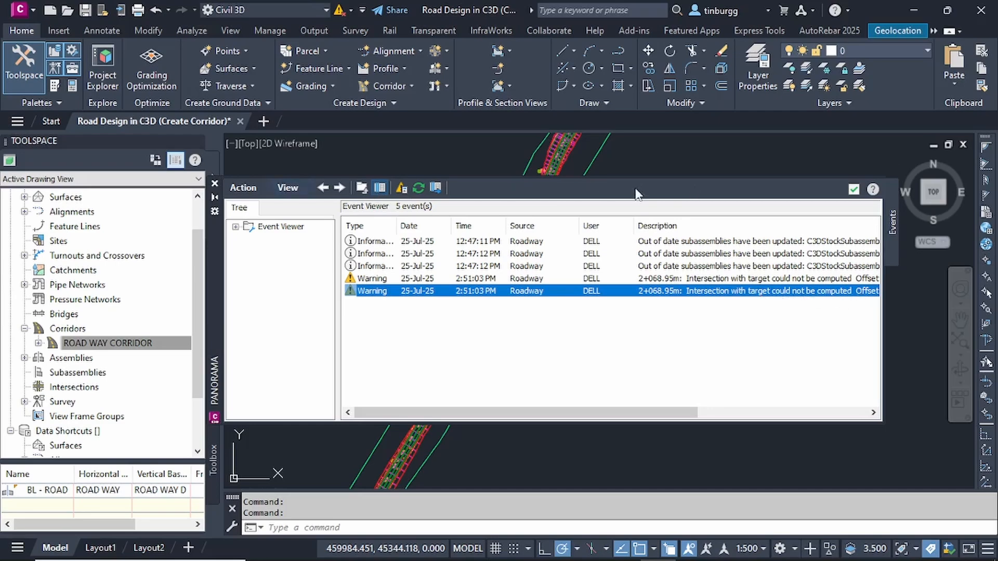
left_click(853, 189)
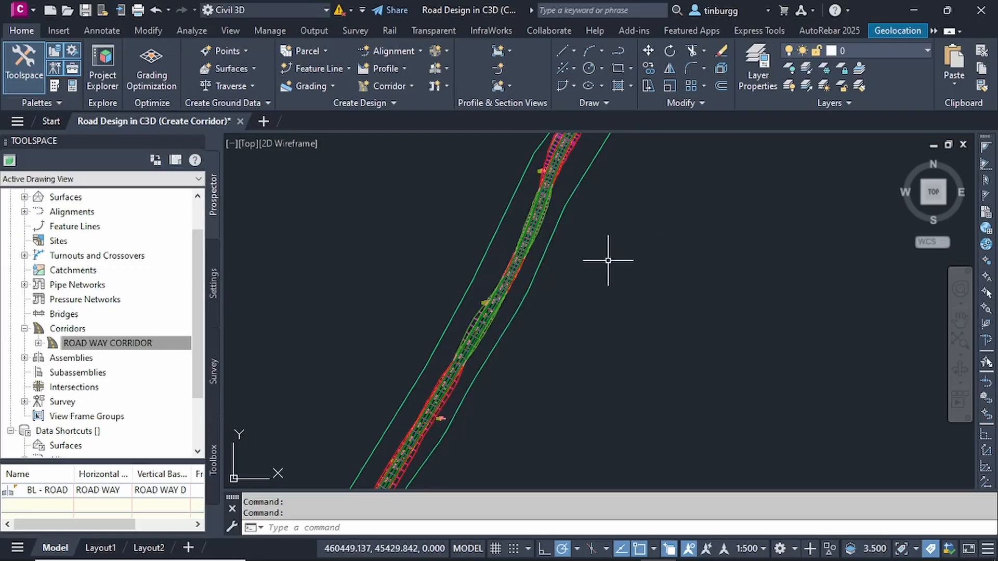
- Examine the northern end of the corridor in plan around station 2+069, where the warnings are located
scroll(607, 262, "down", 5)
scroll(607, 262, "down", 2)
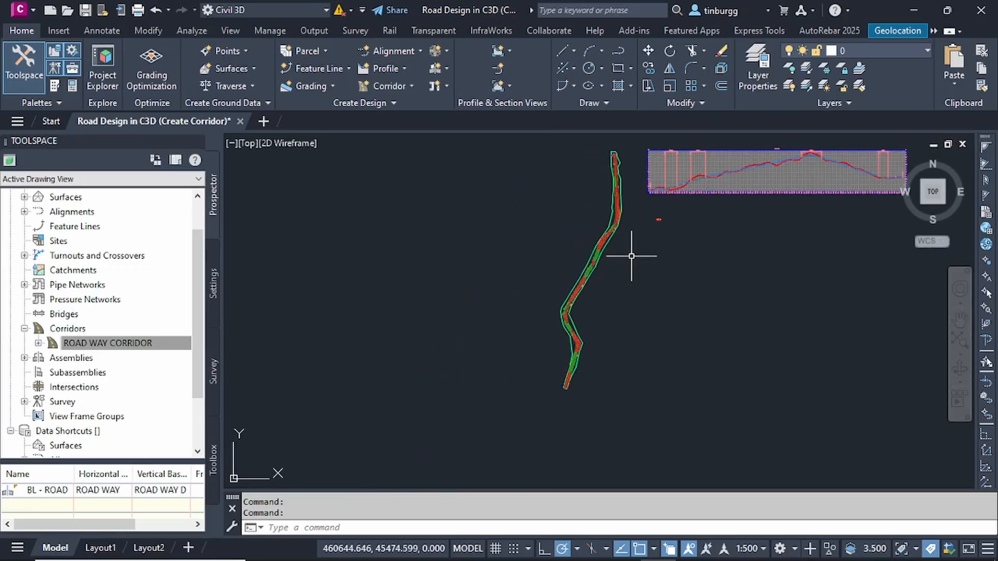
middle_click_drag(635, 261, 616, 327)
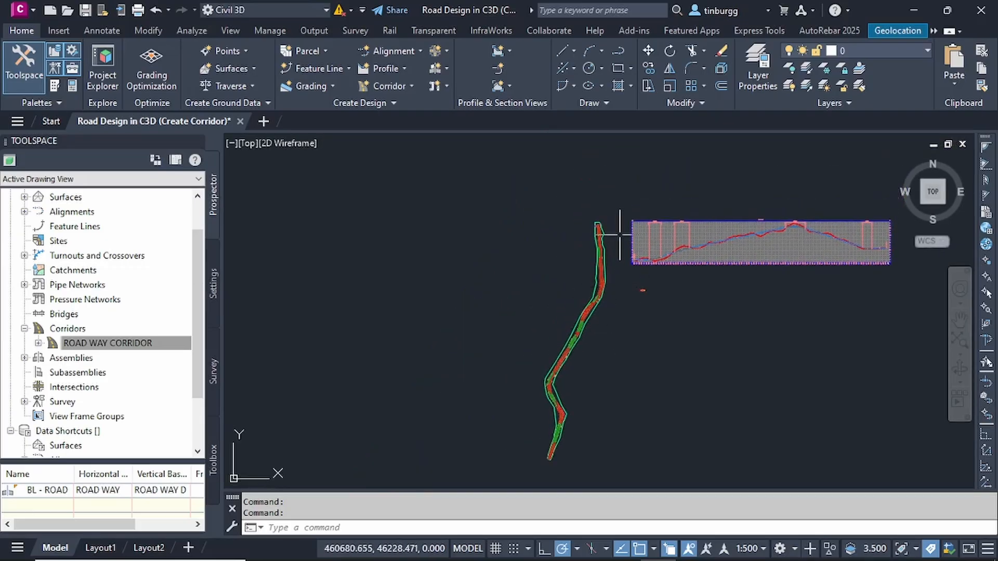
scroll(597, 225, "up", 5)
scroll(597, 225, "up", 5)
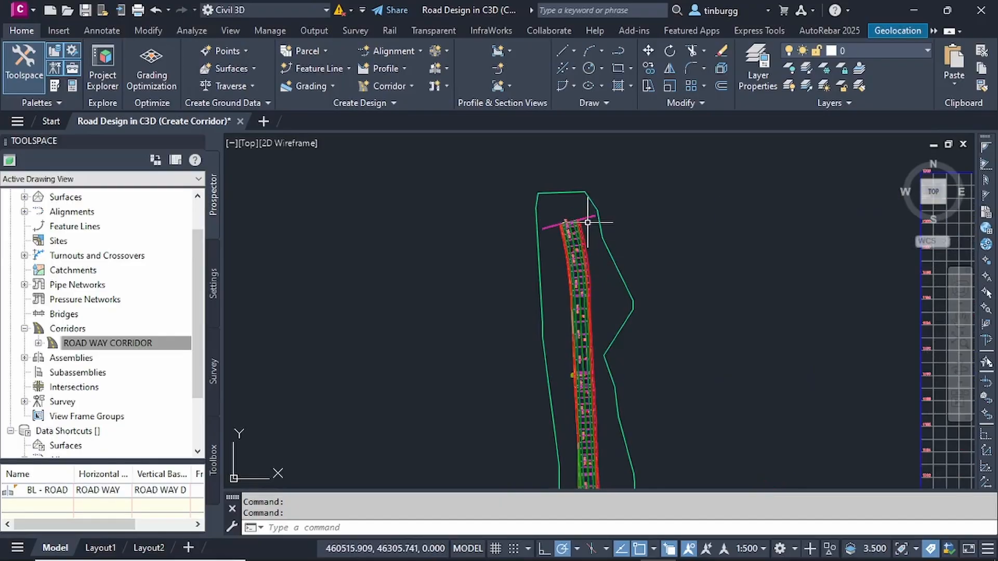
scroll(532, 247, "up", 5)
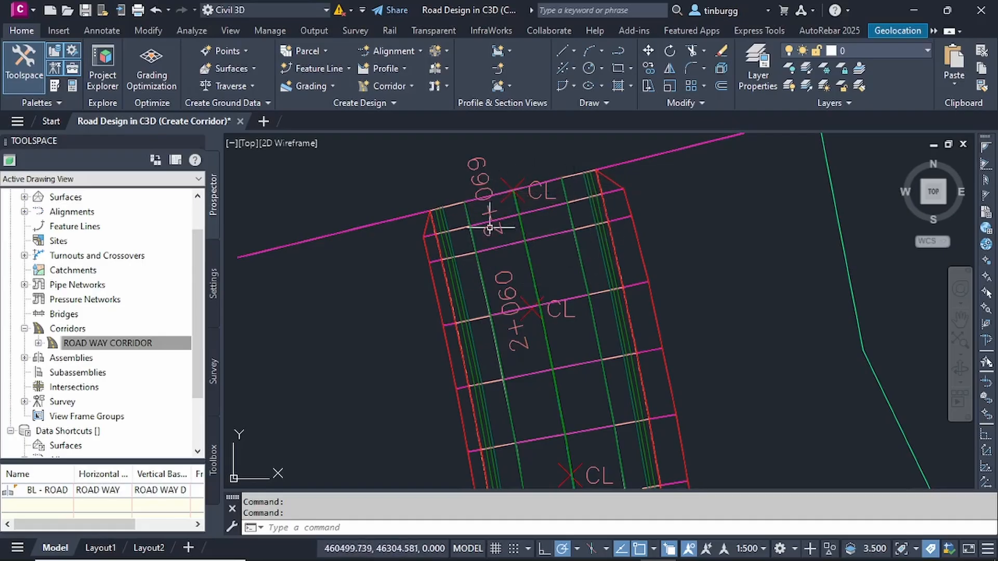
scroll(527, 228, "down", 5)
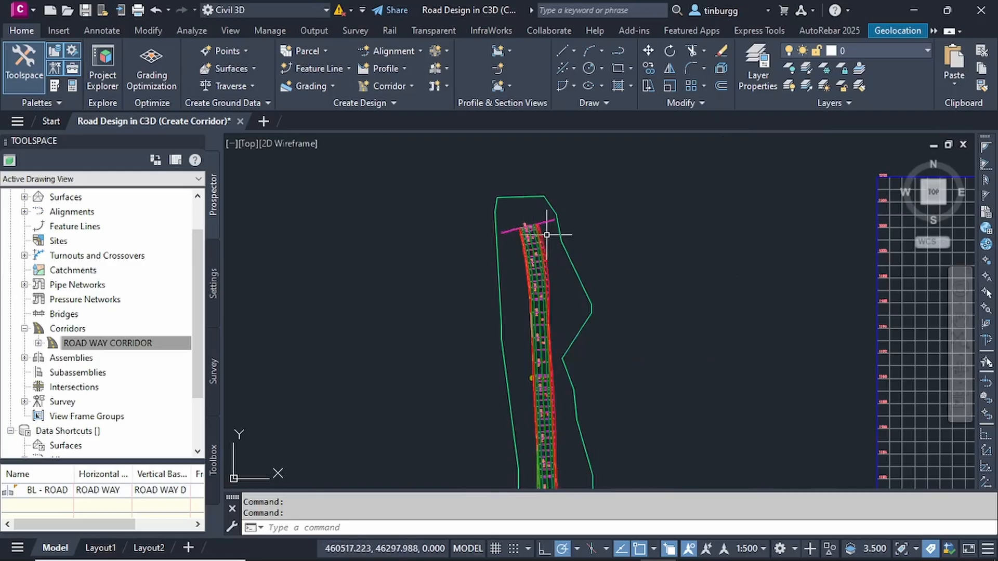
middle_click_drag(535, 225, 496, 172)
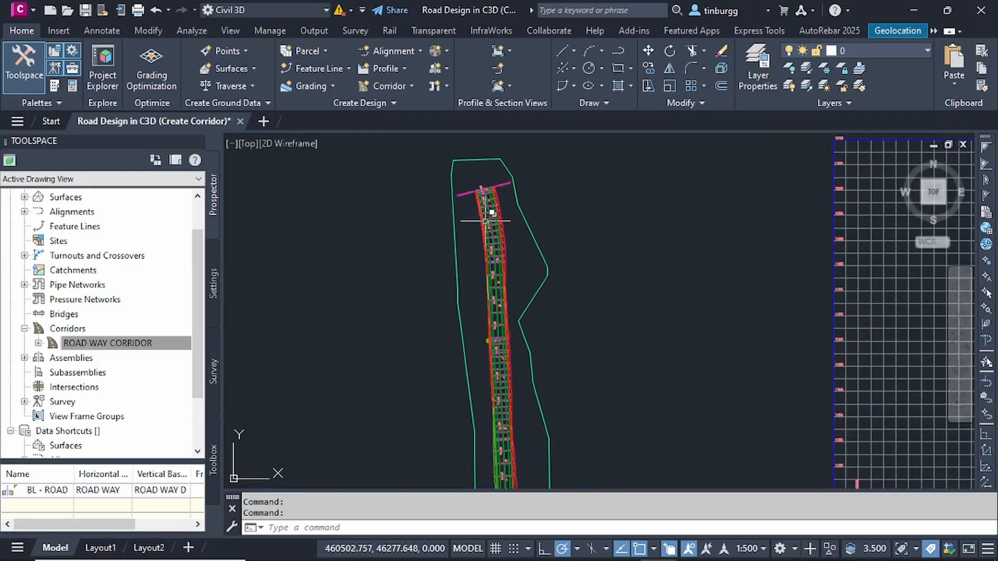
- Inspect the road corridor in the Object Viewer from a tilted 3D angle, focusing on its northern end, and close the viewer
scroll(488, 200, "up", 5)
scroll(517, 216, "up", 1)
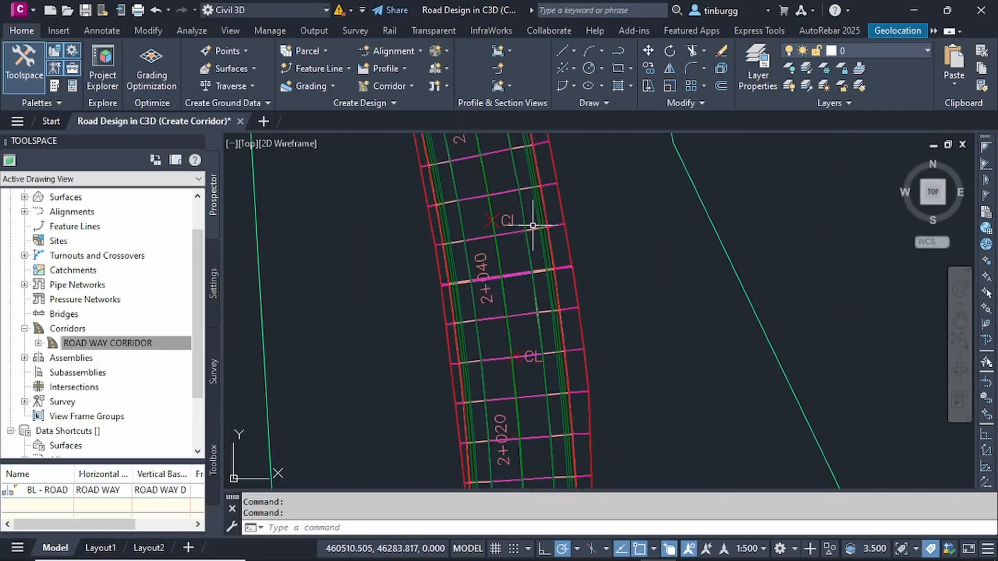
scroll(533, 226, "up", 3)
left_click(533, 225)
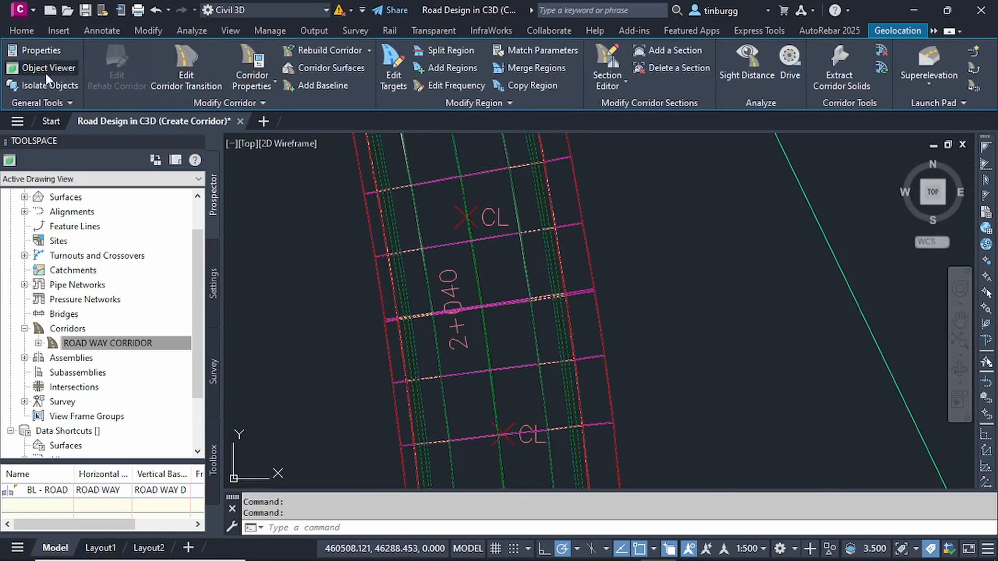
left_click(46, 73)
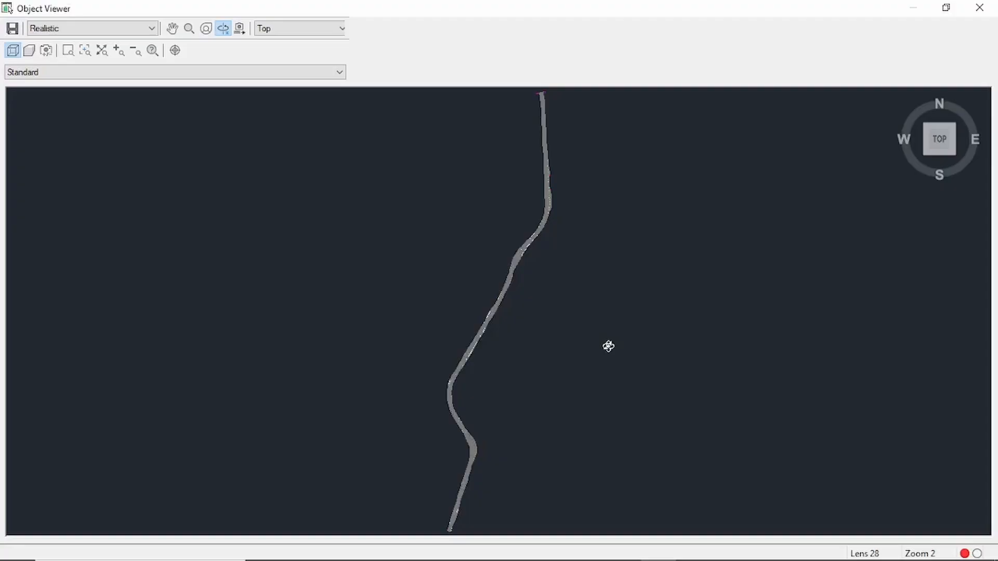
left_click_drag(608, 346, 519, 334)
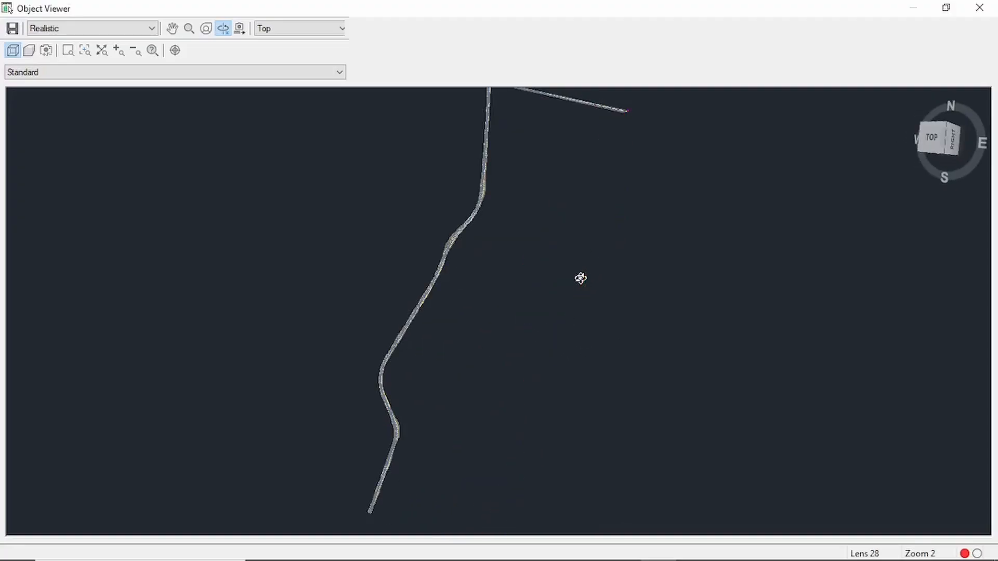
scroll(581, 277, "down", 2)
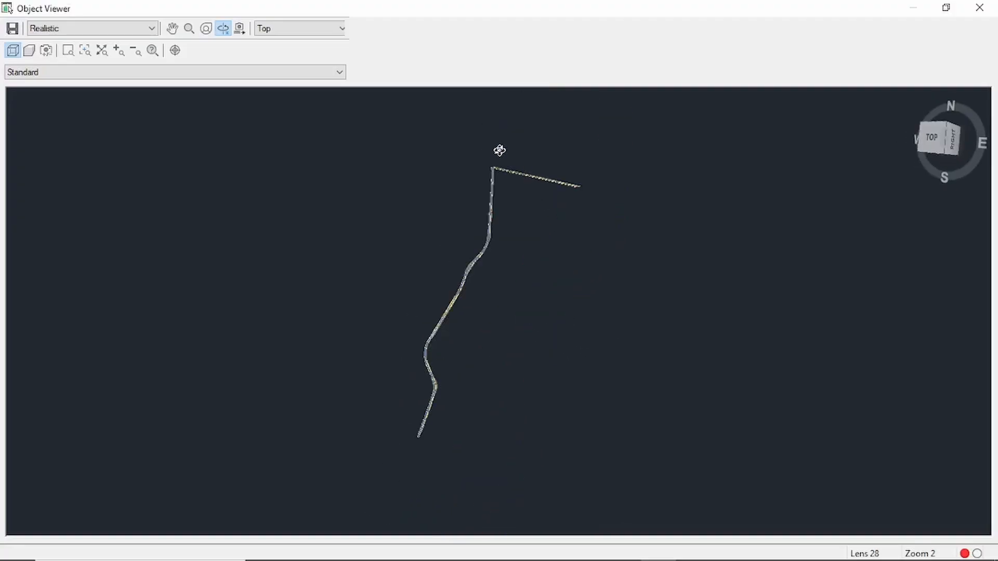
scroll(499, 151, "up", 3)
middle_click_drag(525, 188, 525, 343)
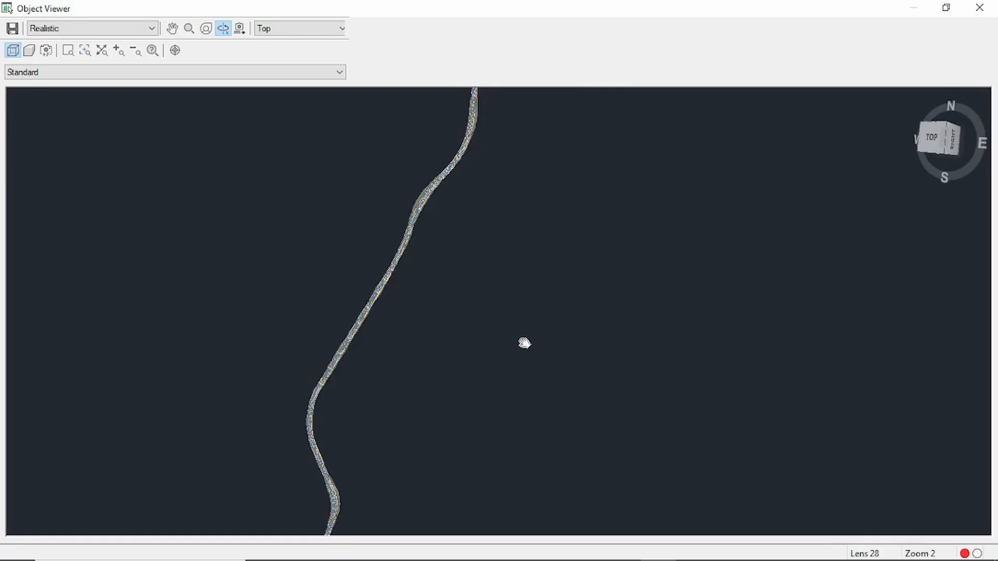
middle_click_drag(542, 214, 530, 281)
scroll(540, 223, "up", 2)
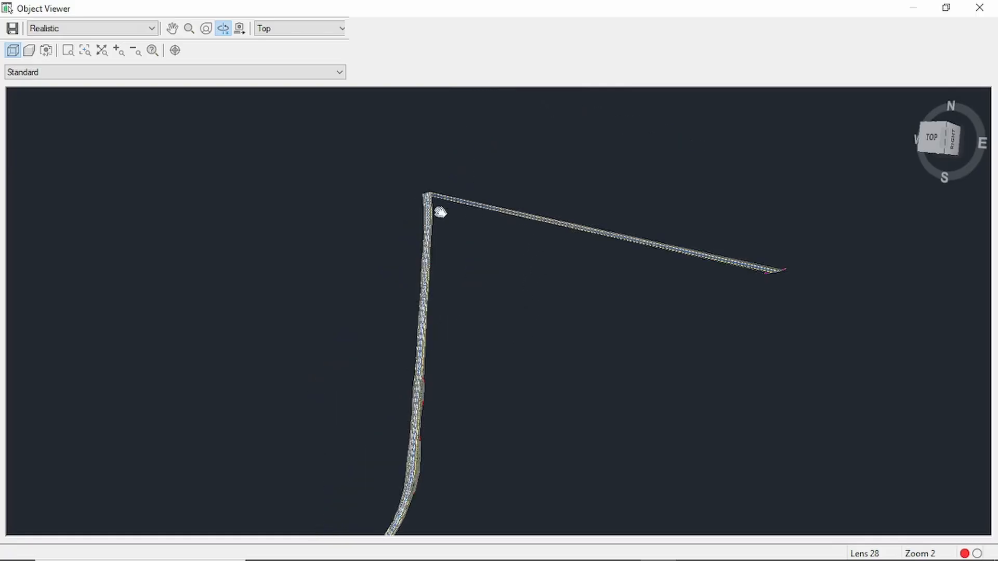
scroll(589, 231, "up", 2)
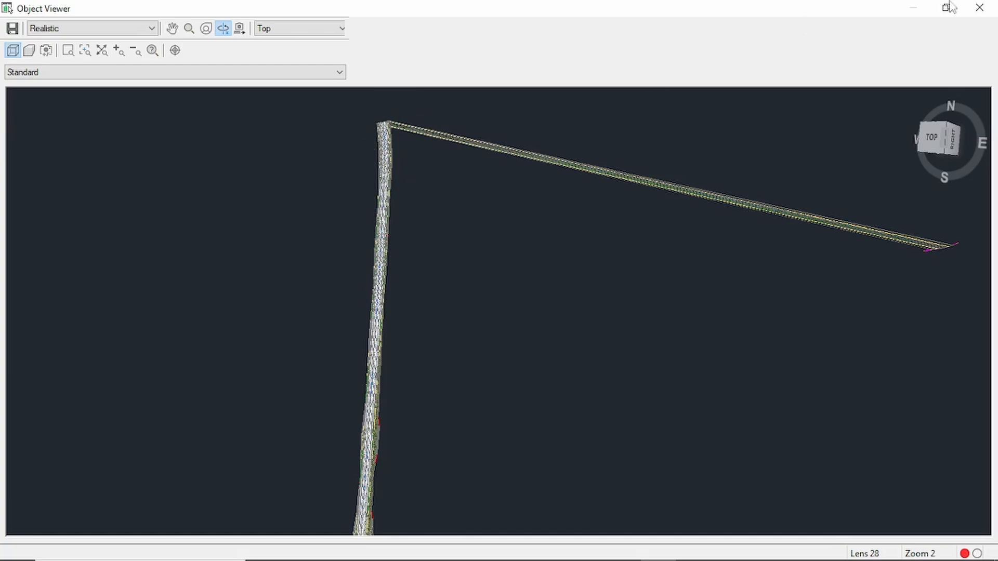
left_click(980, 8)
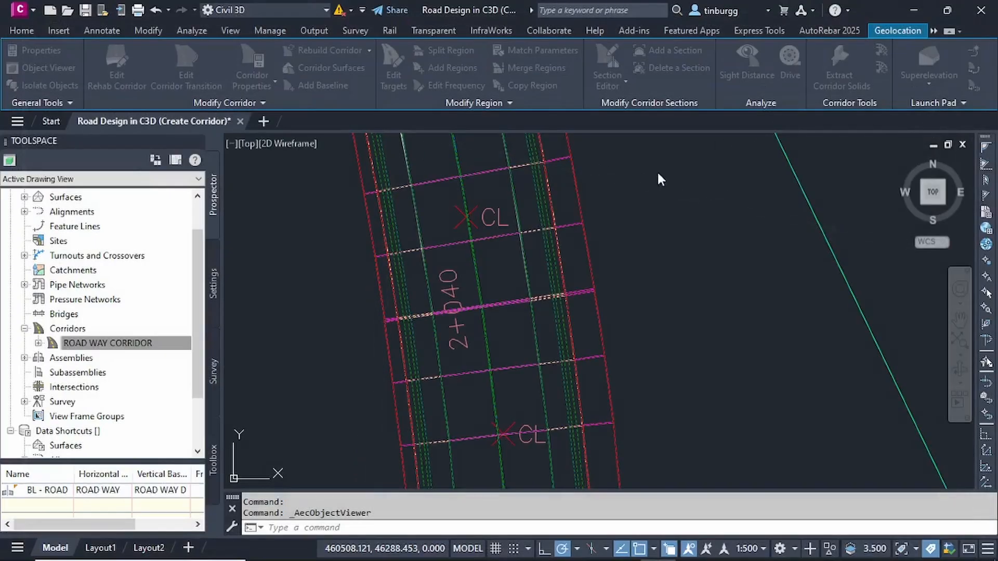
- Deselect the corridor and examine how the design profile meets the existing ground line at the start of the profile view
scroll(647, 222, "down", 7)
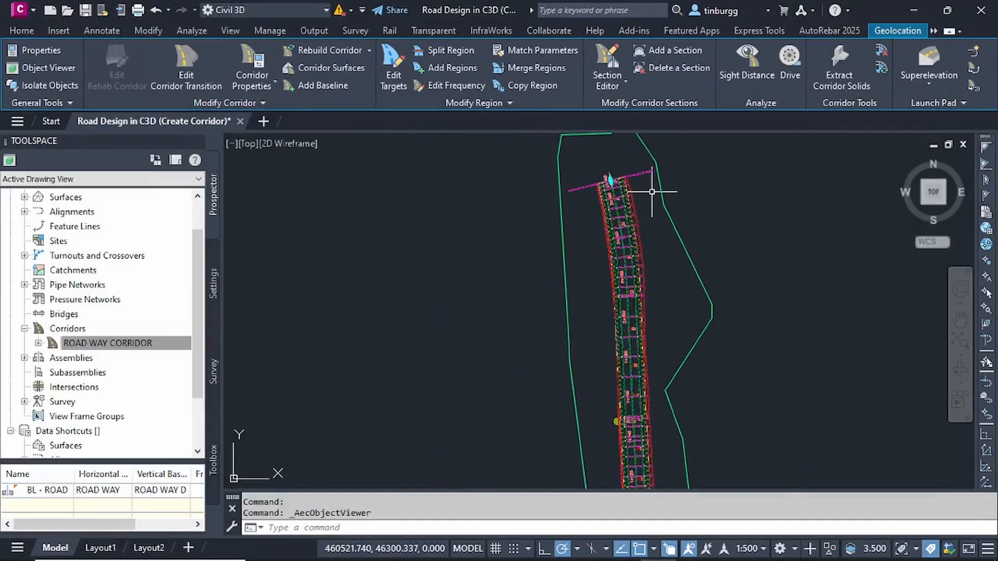
scroll(651, 192, "up", 2)
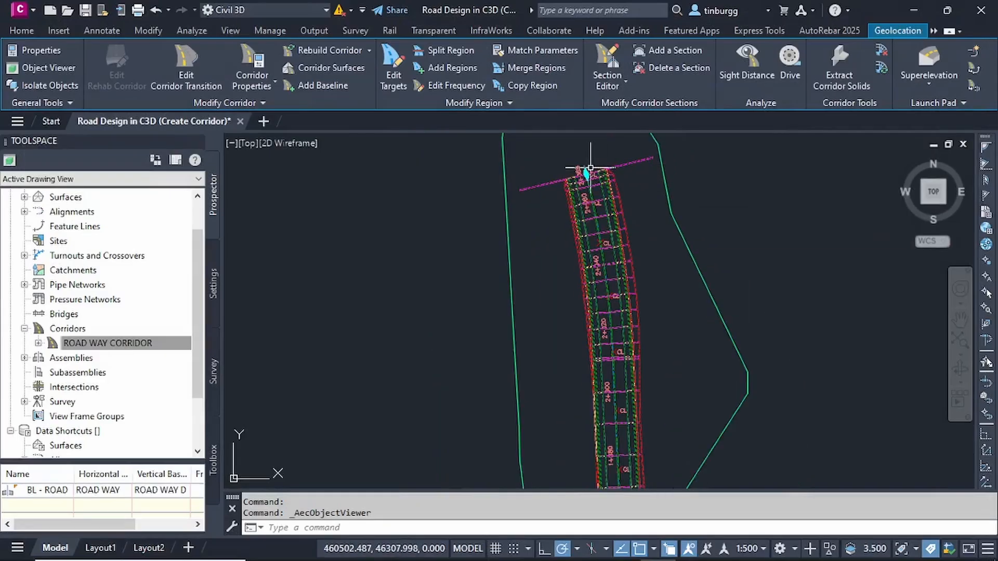
scroll(590, 168, "up", 2)
scroll(658, 212, "down", 5)
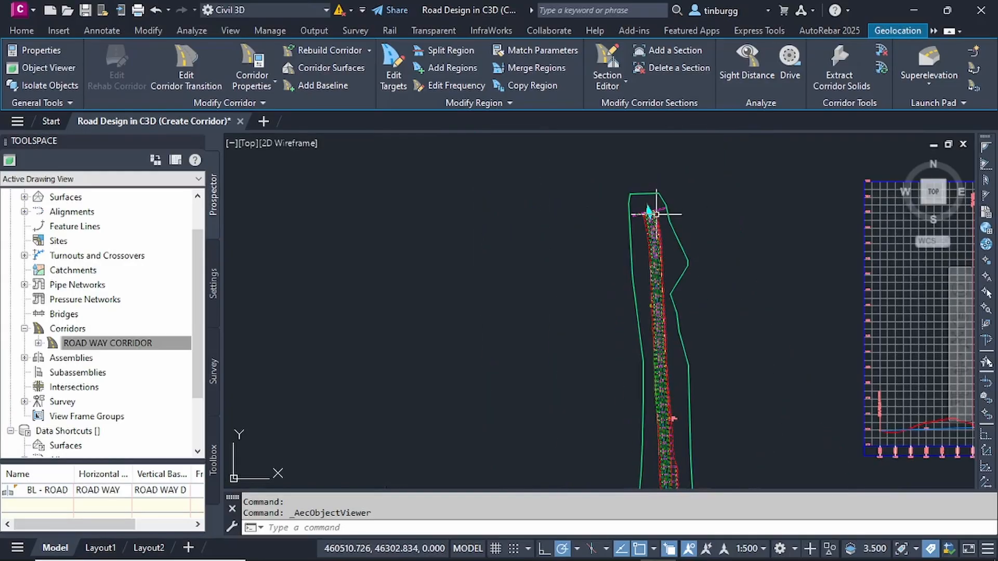
key("Escape")
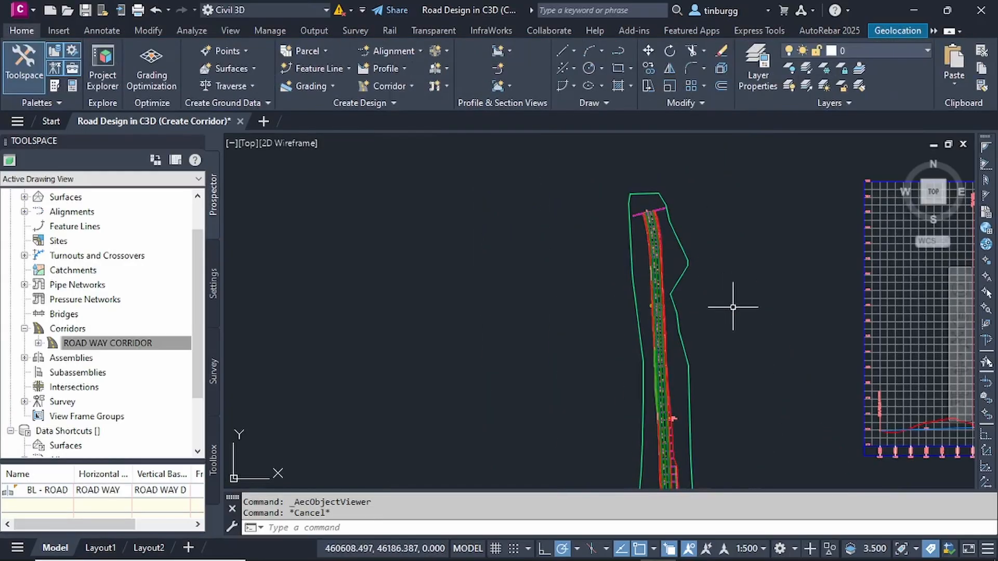
middle_click_drag(742, 314, 487, 252)
middle_click_drag(815, 268, 635, 270)
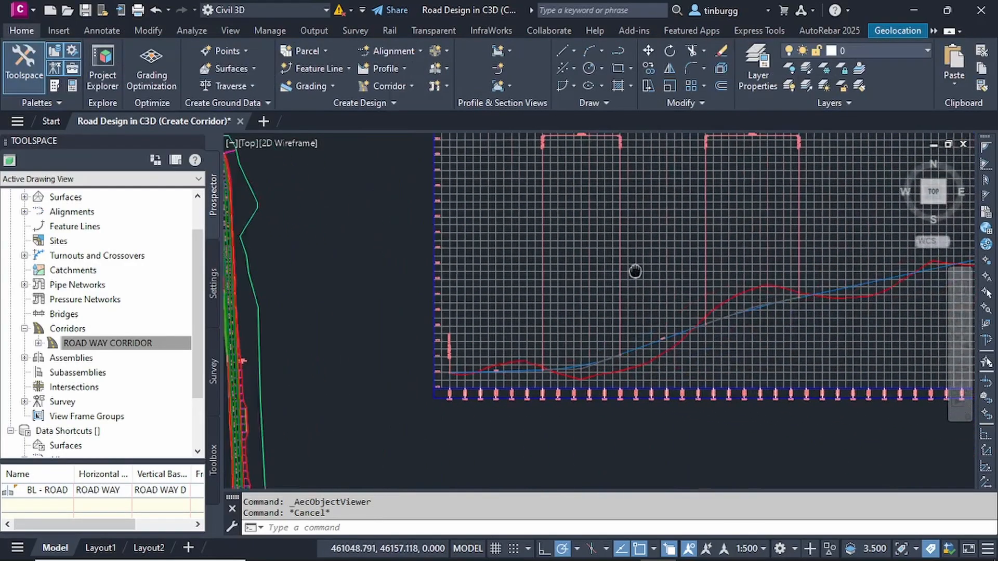
scroll(401, 353, "up", 5)
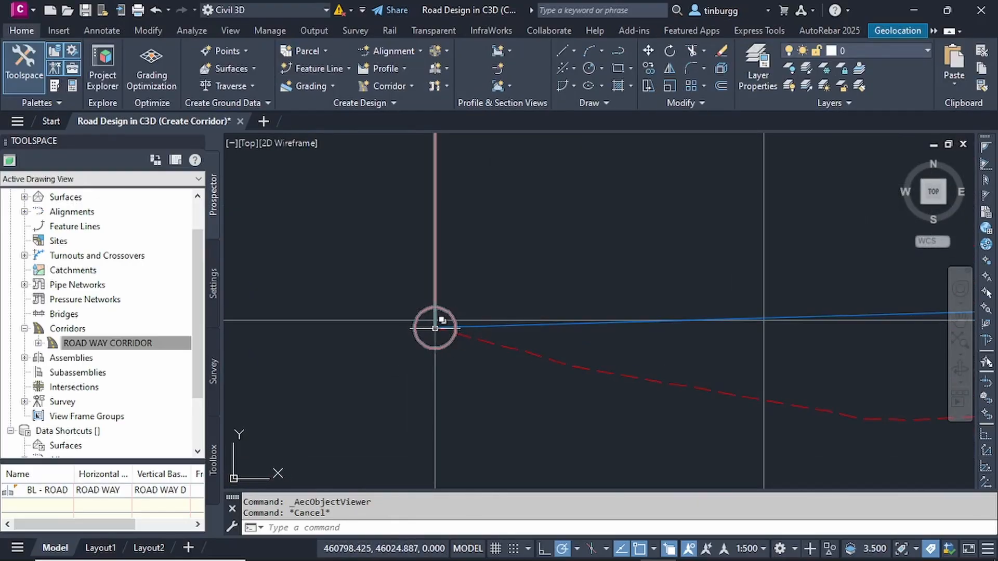
scroll(520, 282, "down", 5)
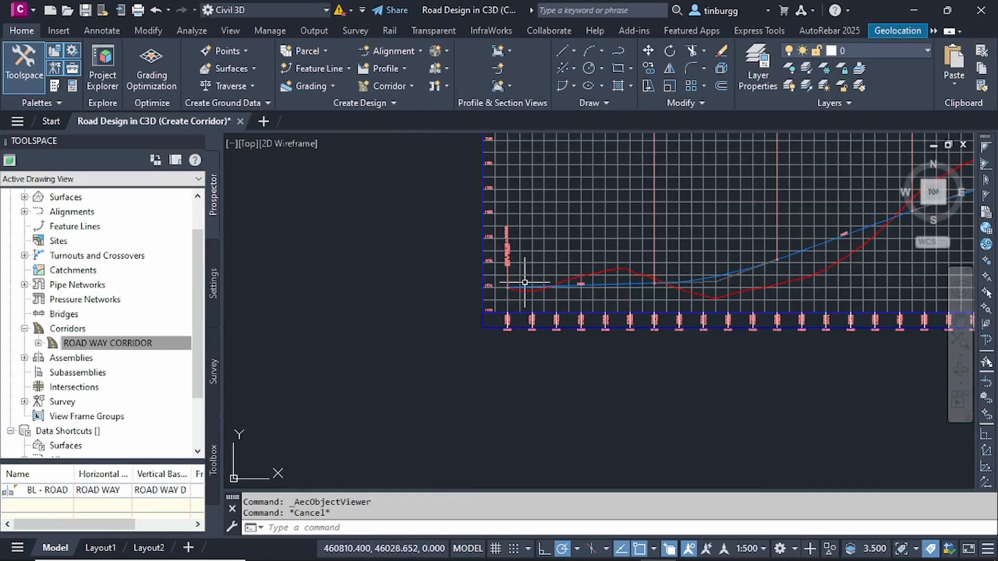
- Stretch the end point of the blue design profile to the end of the red ground profile at the final station
scroll(524, 282, "down", 6)
mouse_move(747, 239)
middle_mouse_down()
mouse_move(554, 287)
mouse_move(438, 303)
middle_mouse_up()
middle_click_drag(736, 314, 586, 320)
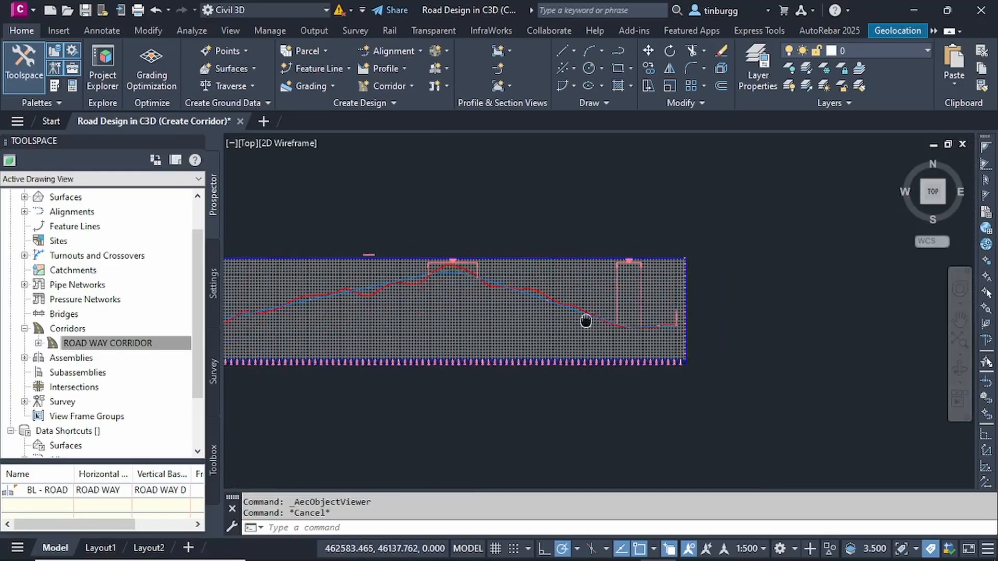
scroll(634, 328, "up", 8)
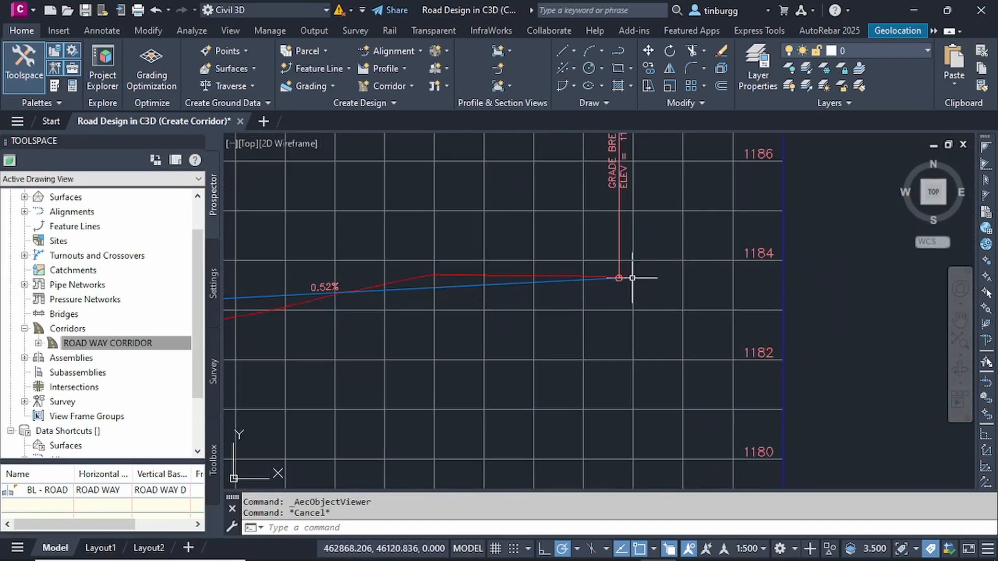
scroll(632, 278, "up", 6)
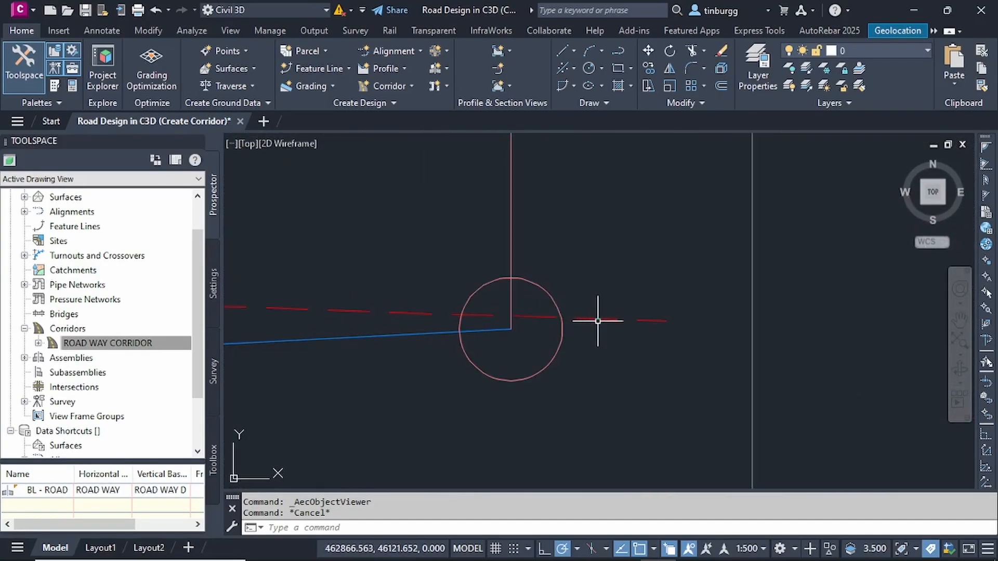
left_click(489, 333)
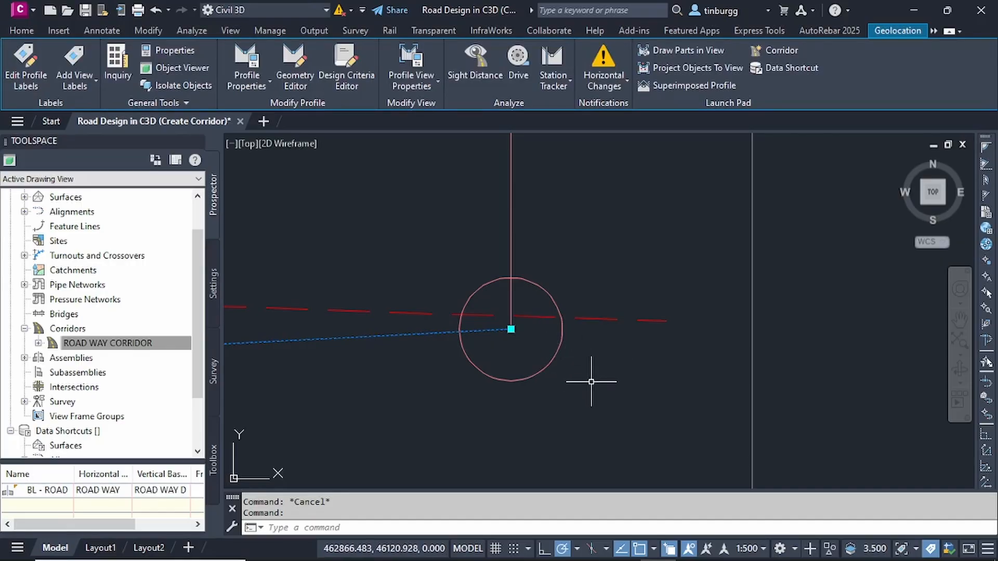
left_click(511, 329)
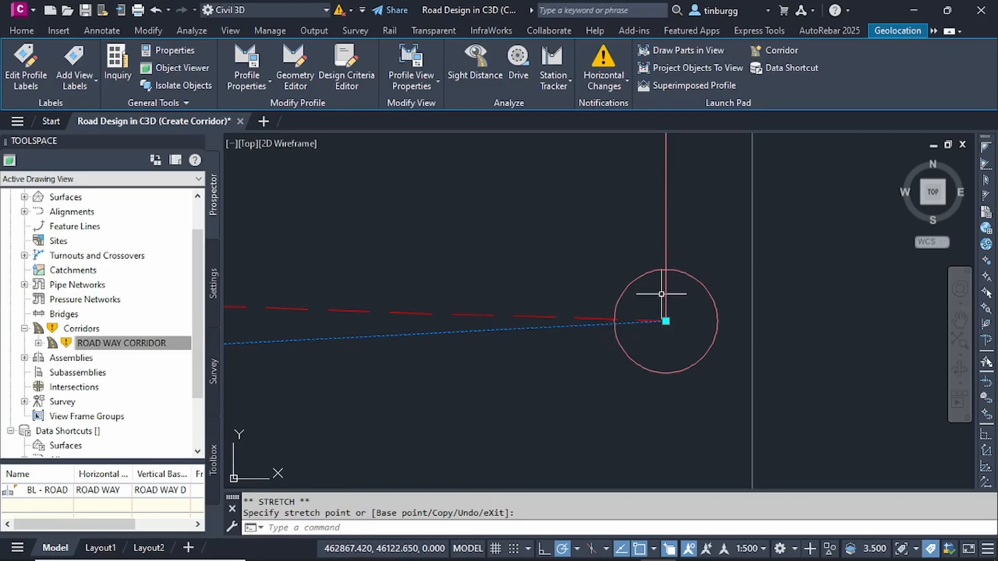
- Check up close whether the design profile's end point coincides with the ground profile's end, and deselect the profile
scroll(664, 321, "up", 5)
scroll(703, 331, "up", 4)
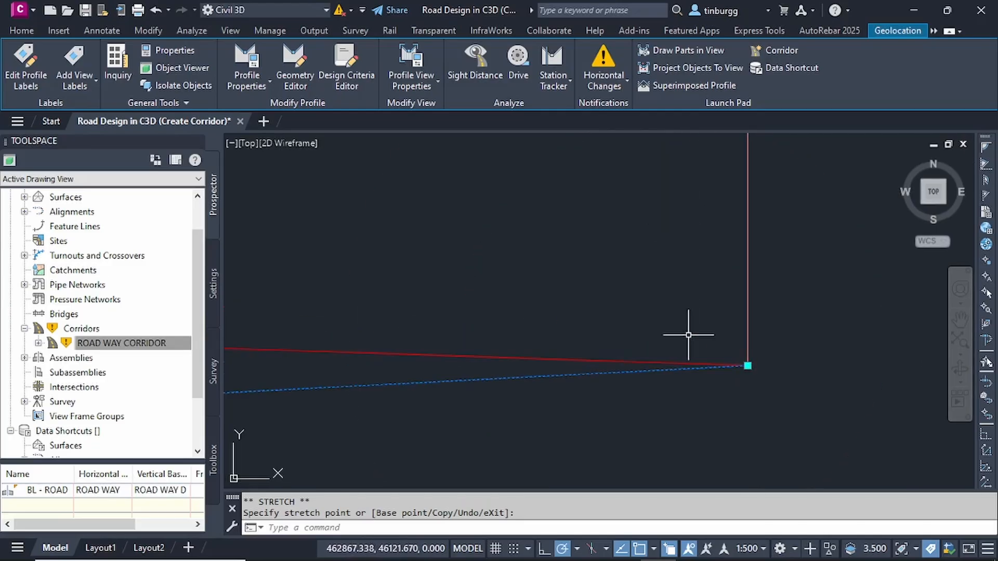
scroll(731, 359, "up", 4)
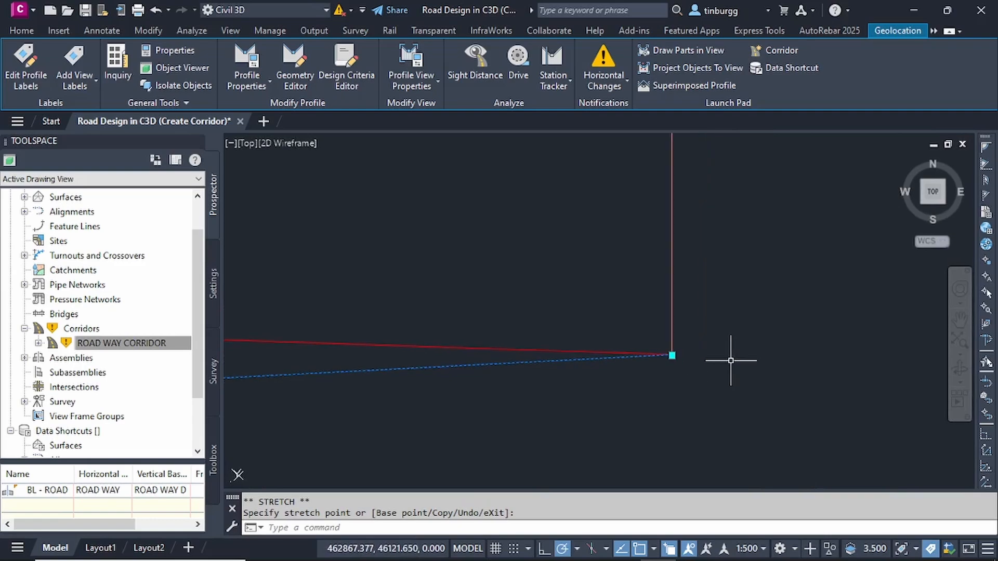
scroll(724, 360, "down", 6)
scroll(722, 360, "down", 3)
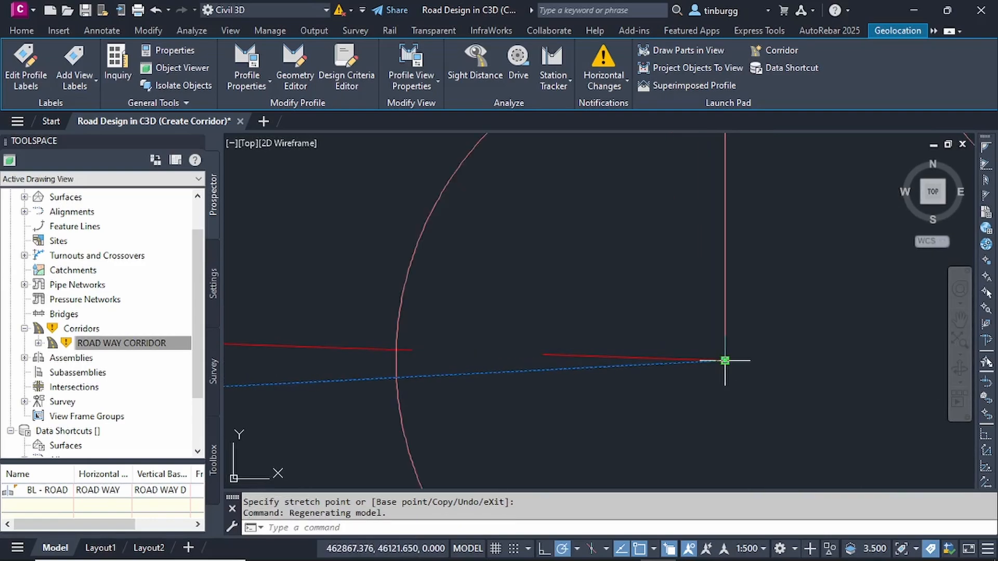
scroll(553, 272, "down", 3)
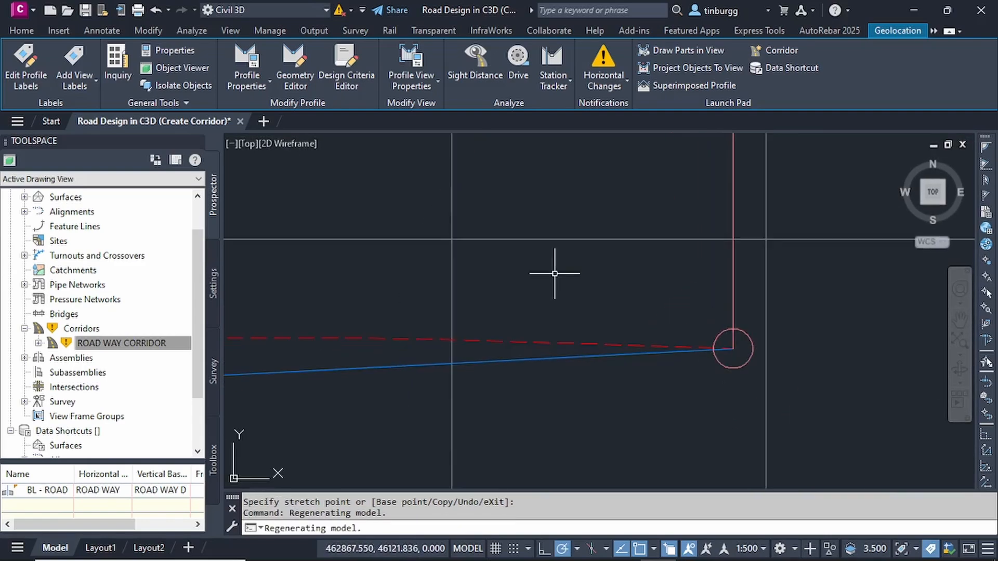
key("Escape")
- Rebuild the out-of-date ROAD WAY CORRIDOR with the adjusted design profile
scroll(588, 249, "down", 5)
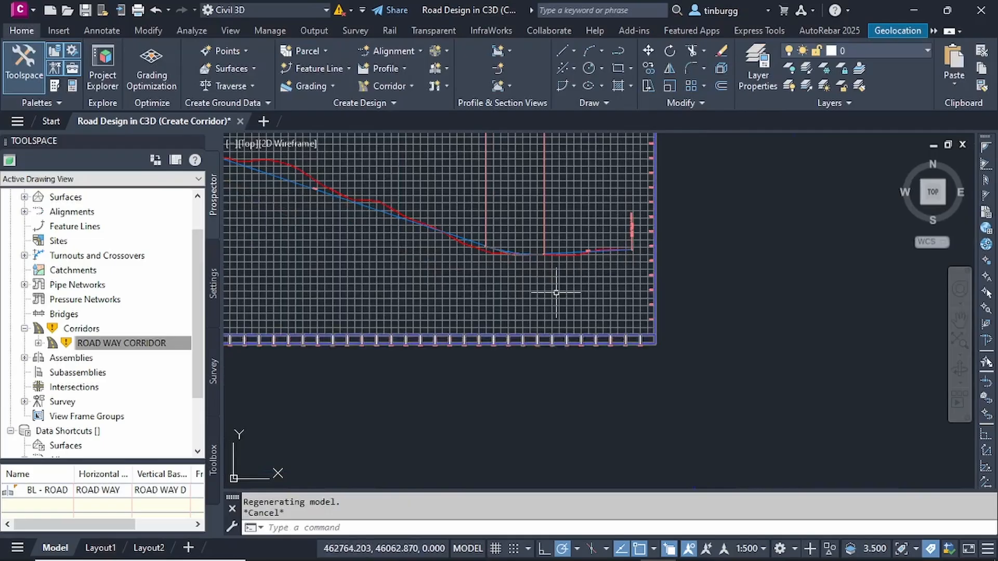
scroll(606, 319, "down", 5)
middle_click_drag(504, 298, 716, 294)
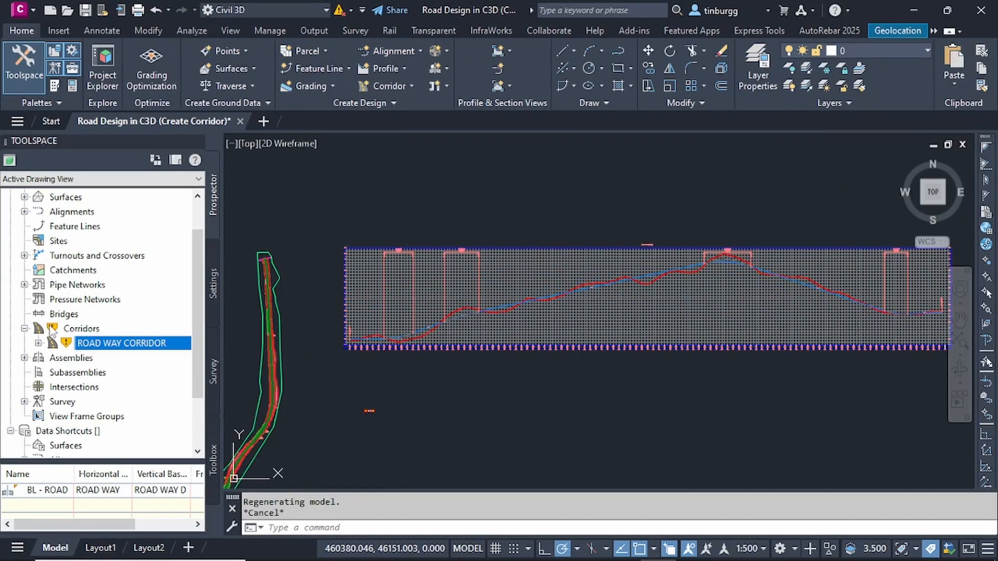
mouse_move(52, 333)
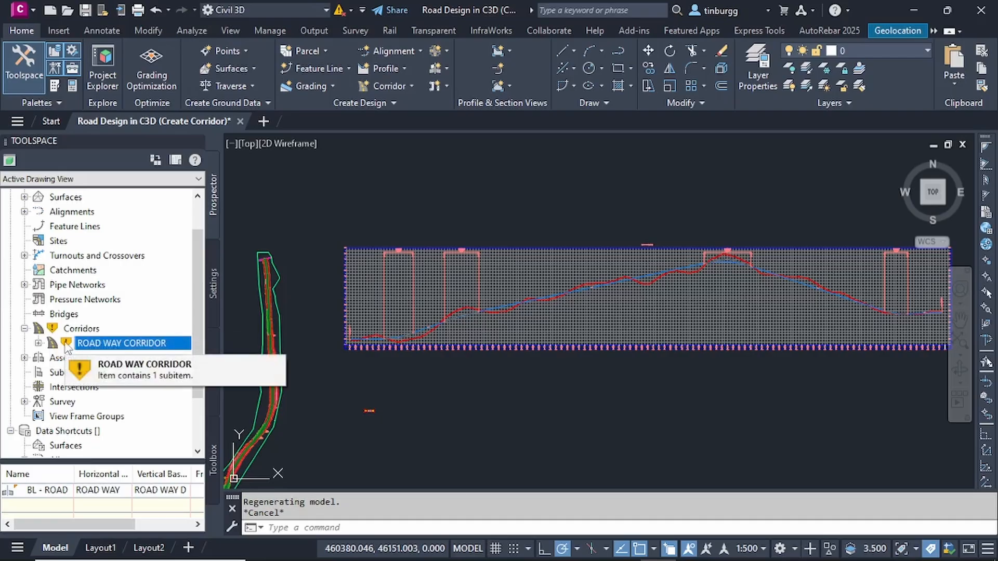
right_click(114, 345)
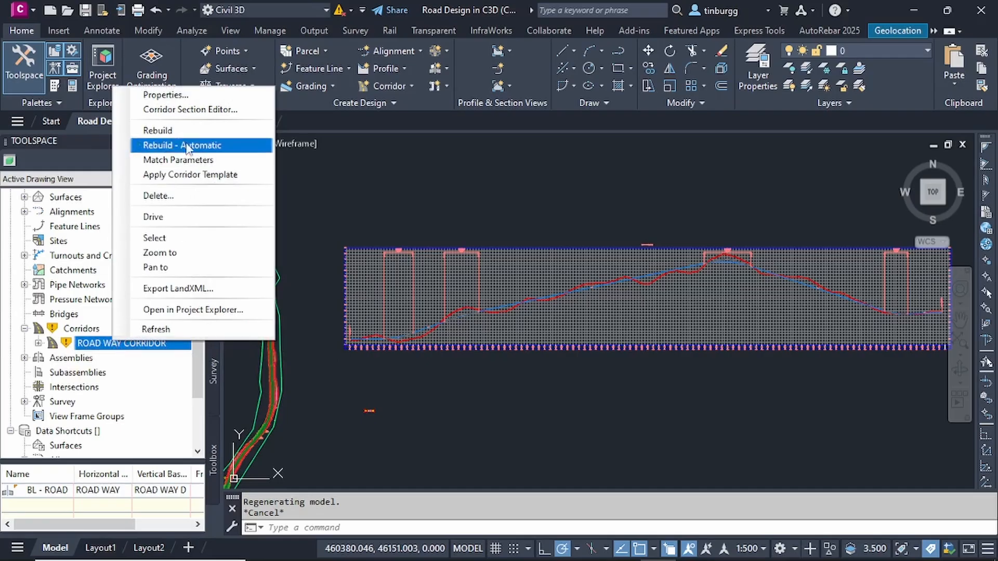
left_click(164, 131)
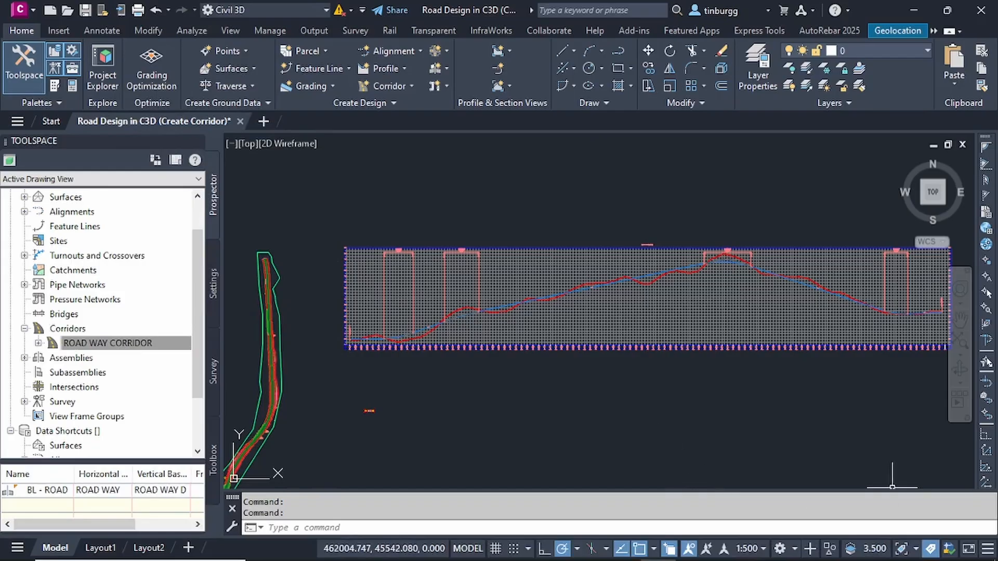
- Clear all events from the Event Viewer and close it
scroll(580, 395, "down", 2)
scroll(580, 395, "down", 1)
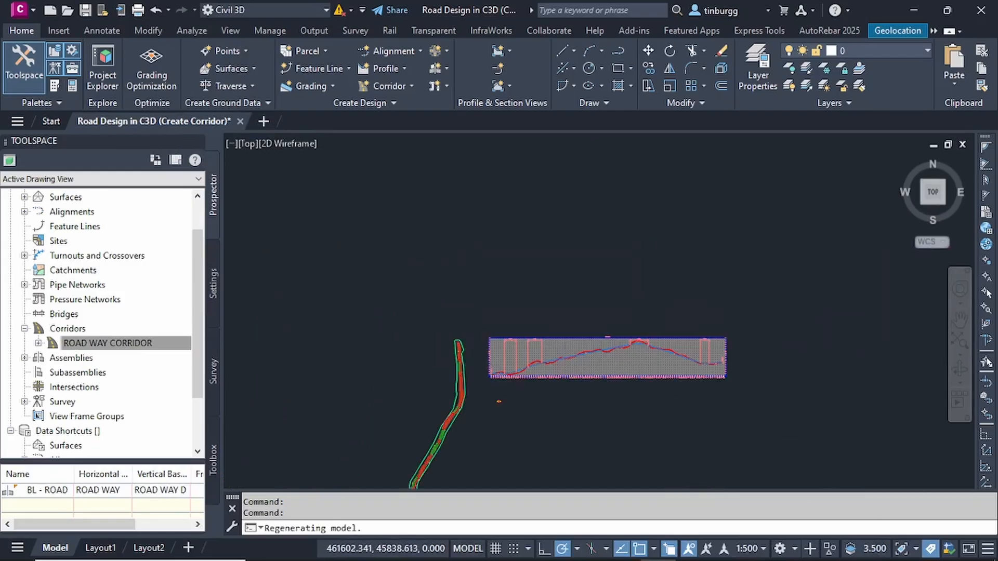
scroll(375, 376, "down", 1)
middle_click_drag(474, 395, 483, 334)
scroll(486, 307, "up", 4)
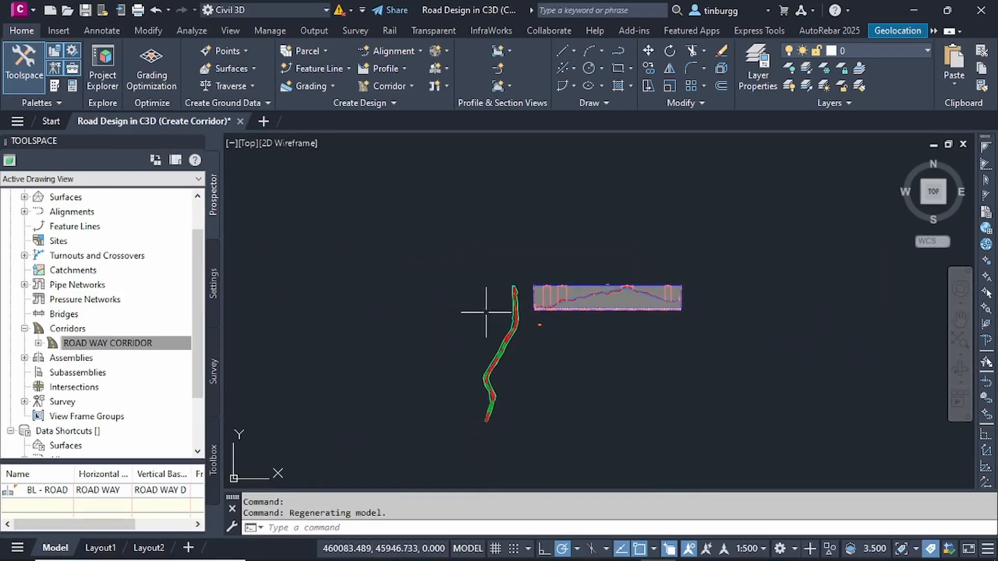
left_click(60, 100)
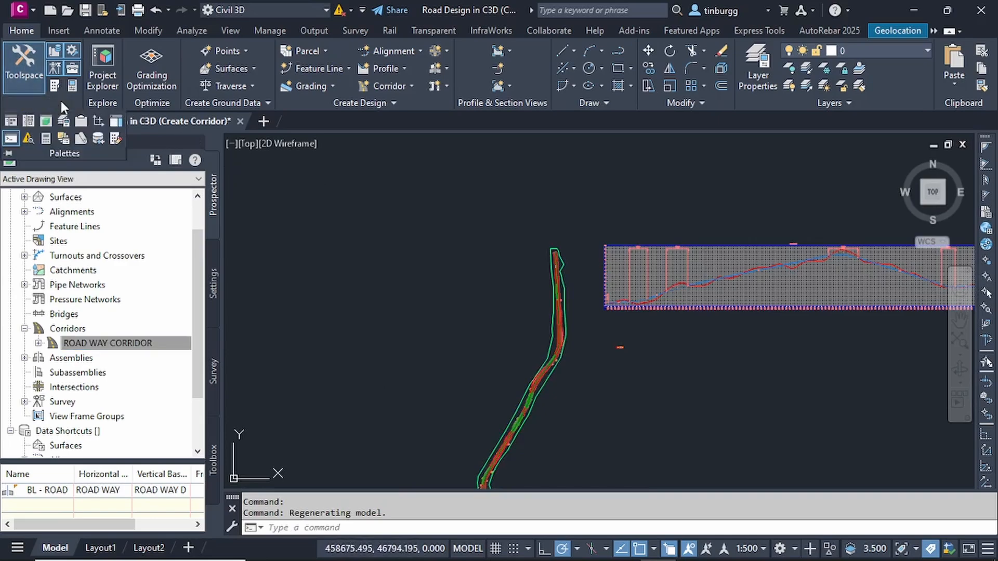
left_click(28, 138)
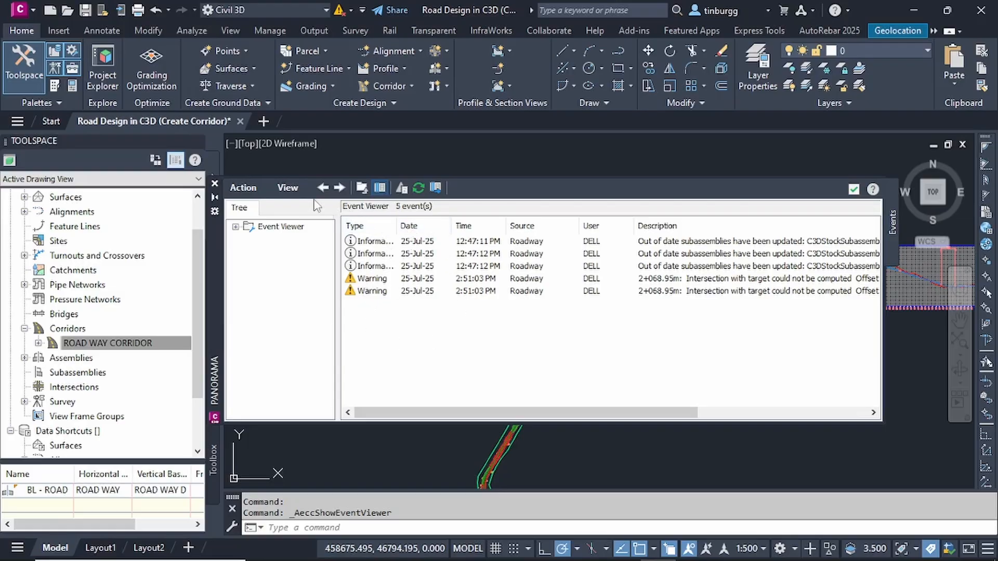
left_click(250, 191)
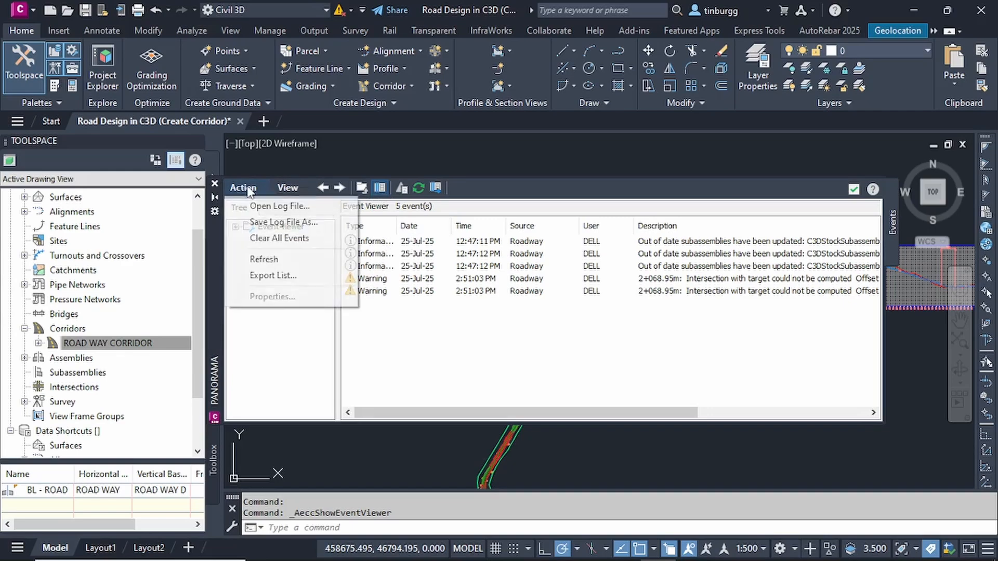
left_click(289, 237)
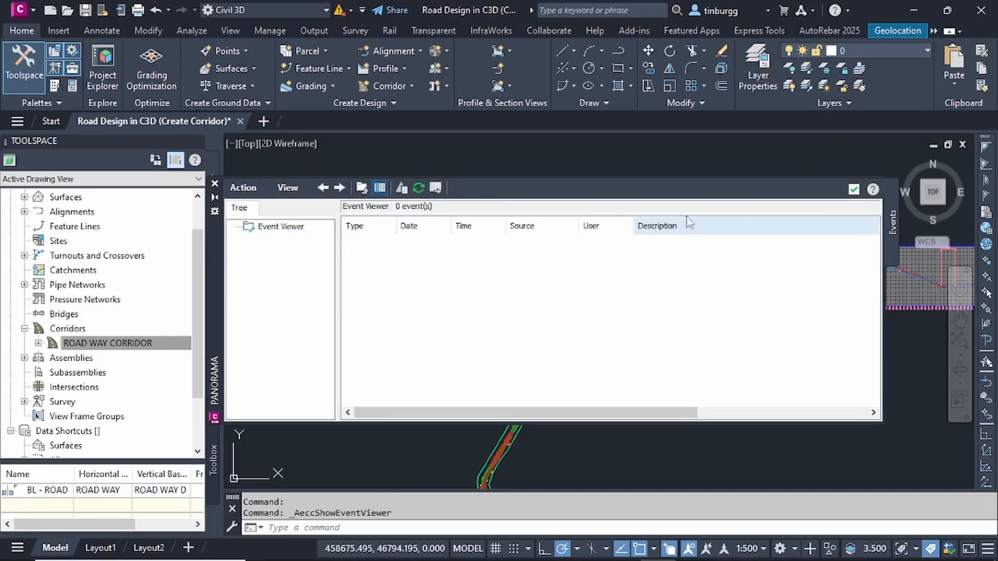
left_click(853, 190)
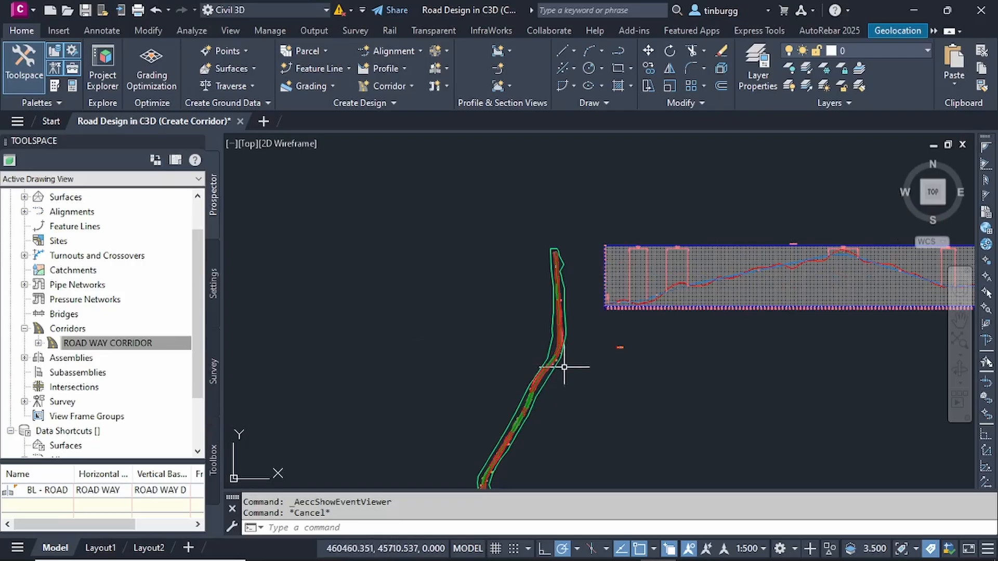
- Select the road corridor at its widened bend near station 1+600 and open it in the Object Viewer
scroll(550, 377, "up", 2)
scroll(541, 352, "up", 3)
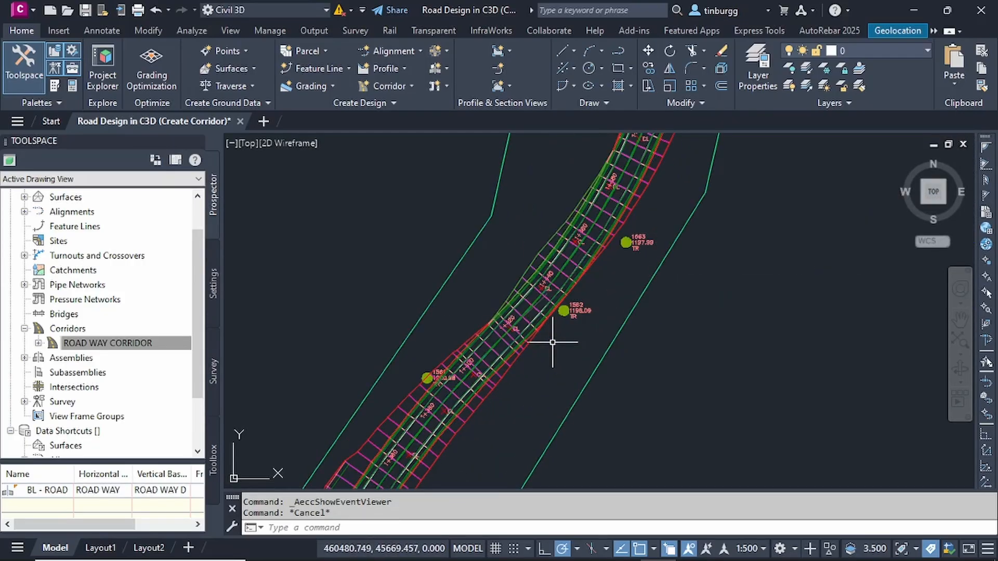
scroll(555, 341, "down", 4)
scroll(586, 258, "up", 4)
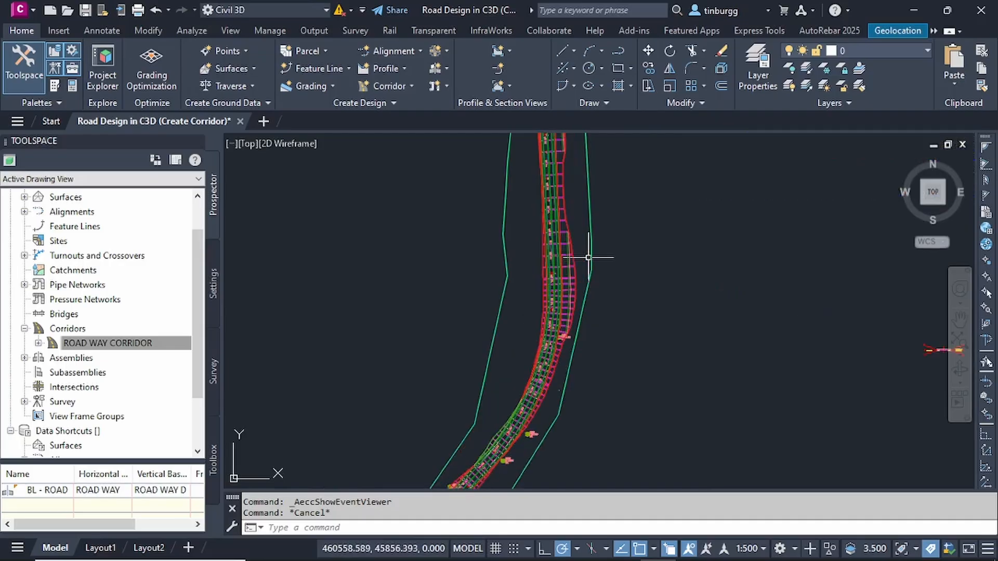
scroll(556, 269, "up", 3)
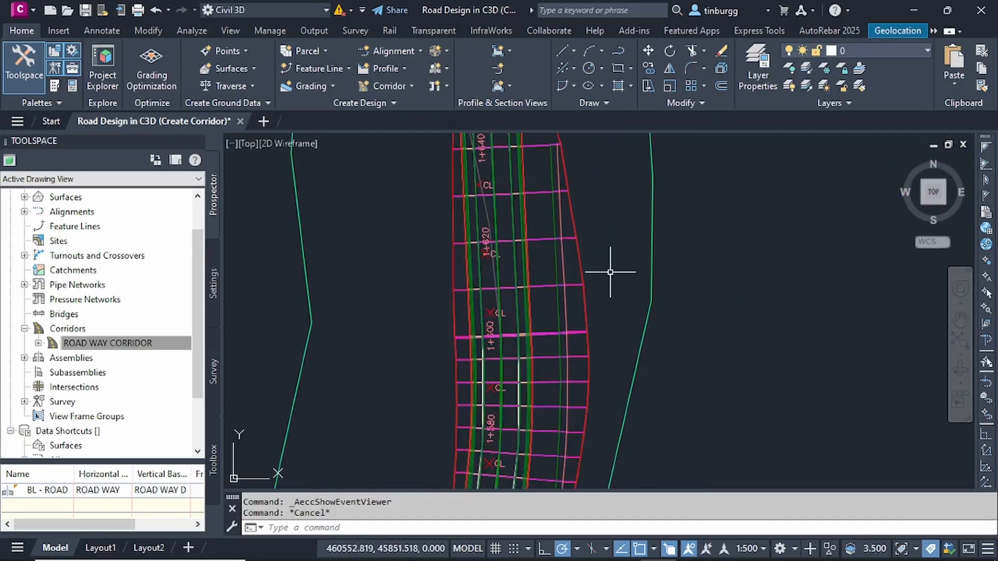
left_click(579, 258)
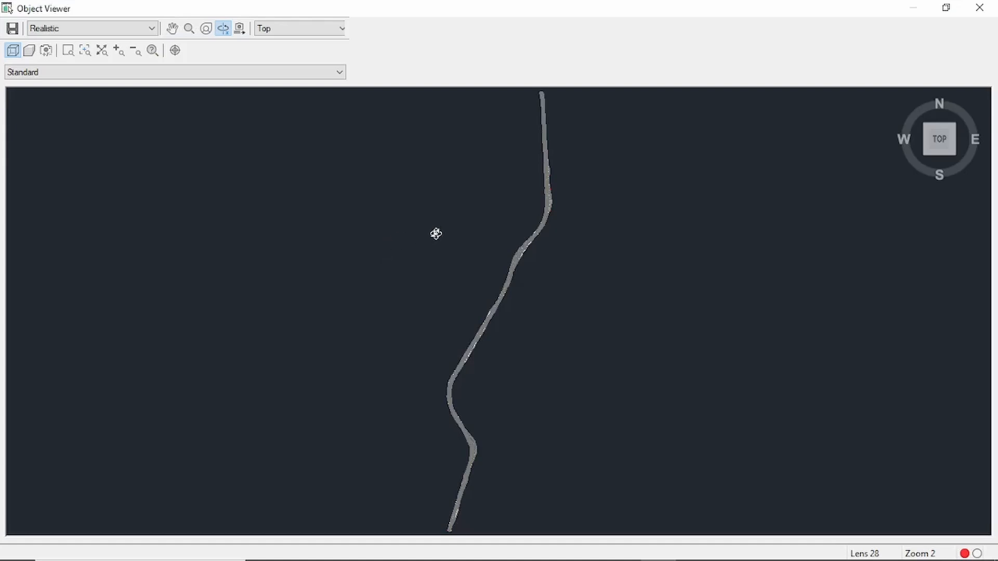
- Inspect the rebuilt corridor in 3D along its full length, close the Object Viewer and clear the selection
left_click_drag(435, 234, 514, 283)
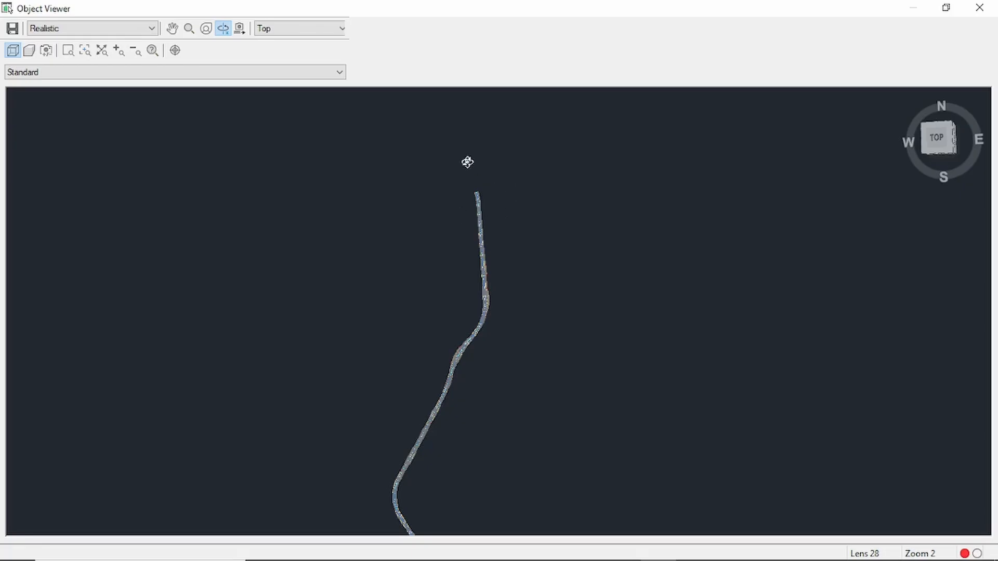
scroll(482, 329, "up", 5)
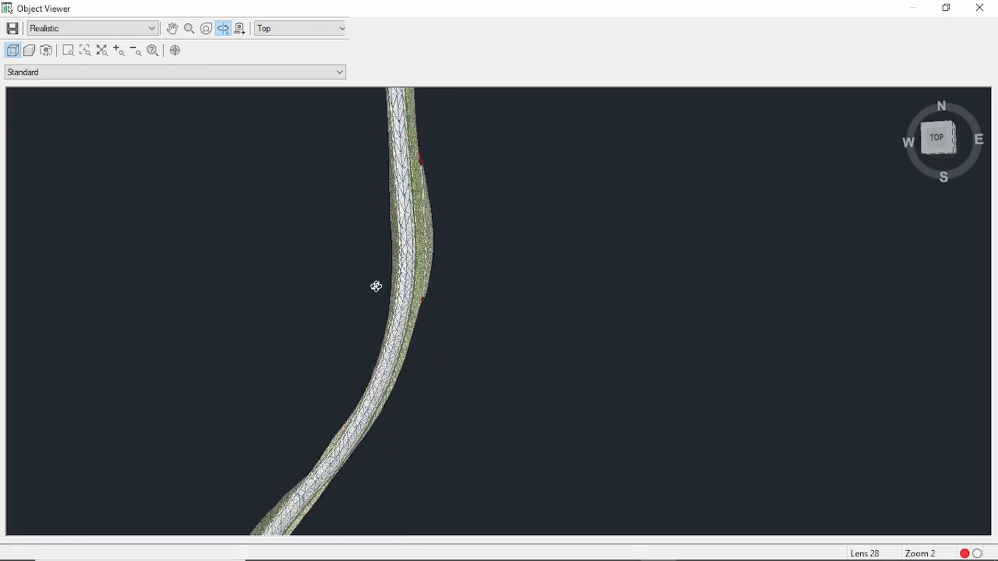
scroll(376, 286, "down", 5)
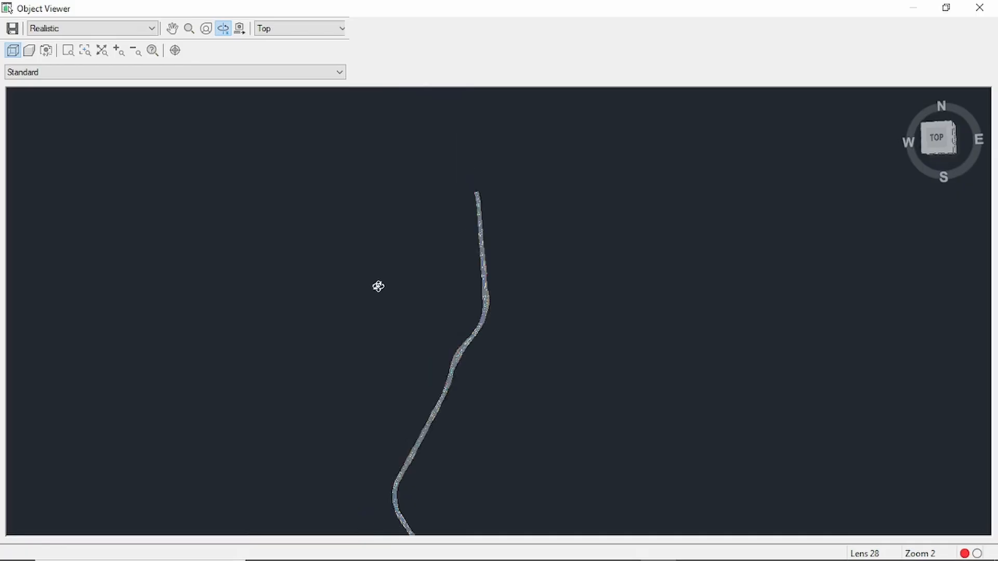
mouse_move(458, 349)
middle_mouse_down()
mouse_move(460, 365)
mouse_move(466, 336)
middle_mouse_up()
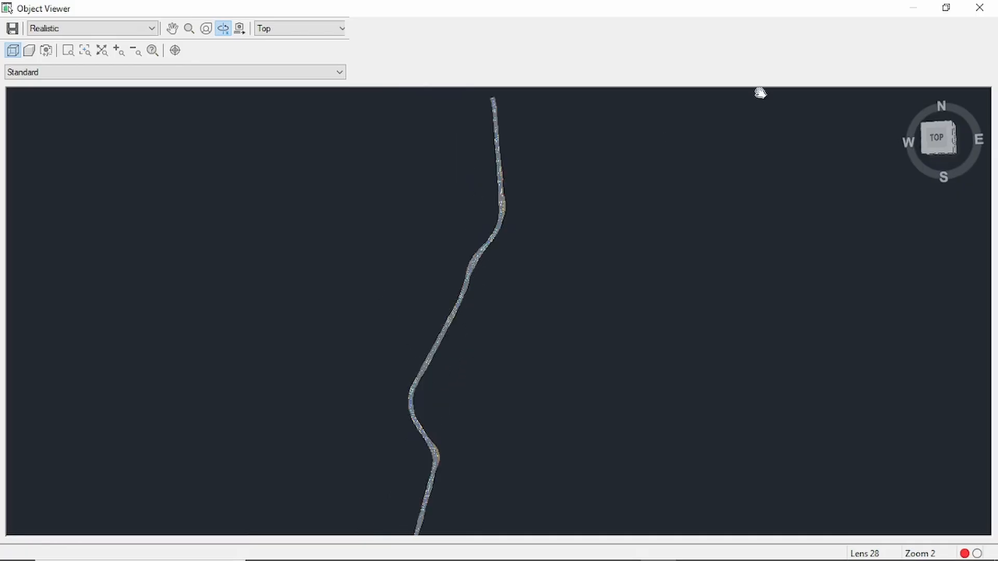
middle_click_drag(738, 158, 991, 11)
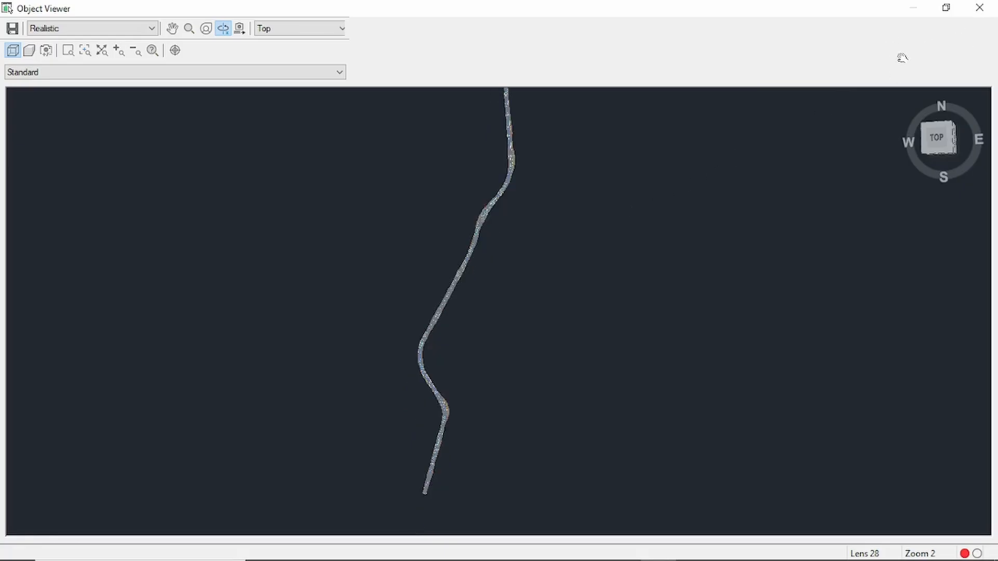
middle_click_drag(888, 60, 888, 60)
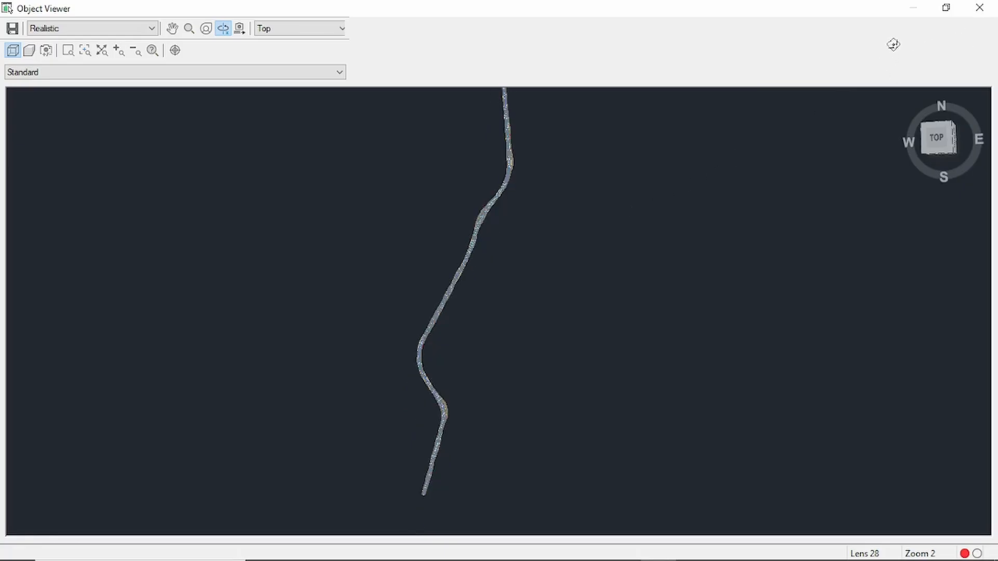
left_click(979, 8)
key("Escape")
- Examine the gap between the corridor's widened side slope and the green boundary line around station 1+600
scroll(615, 255, "down", 4)
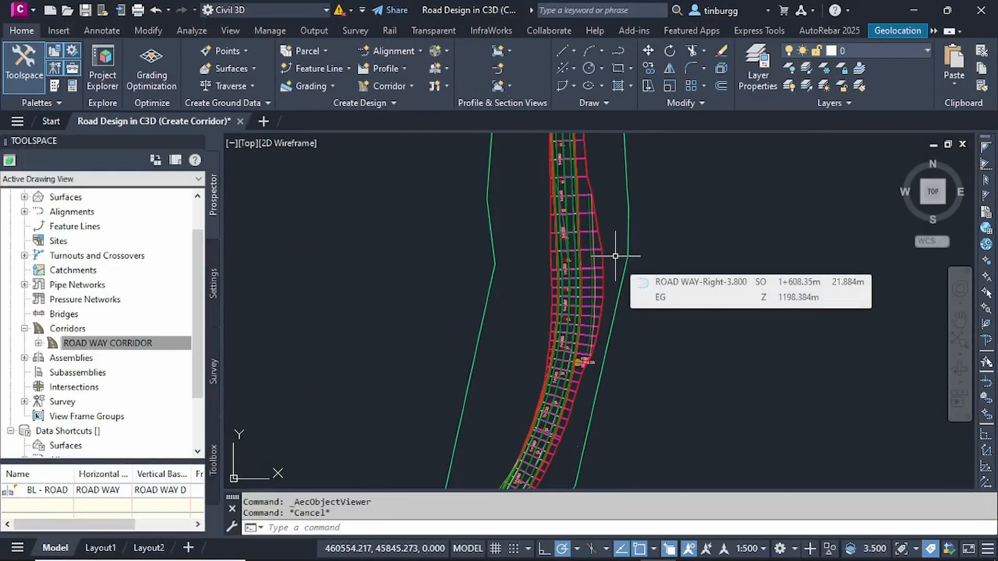
scroll(615, 256, "up", 2)
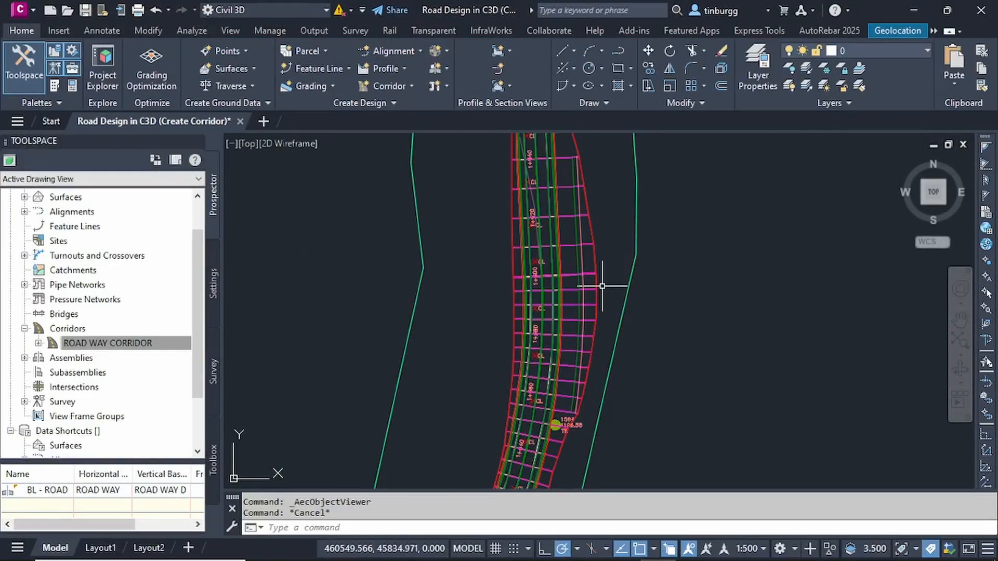
scroll(641, 218, "down", 5)
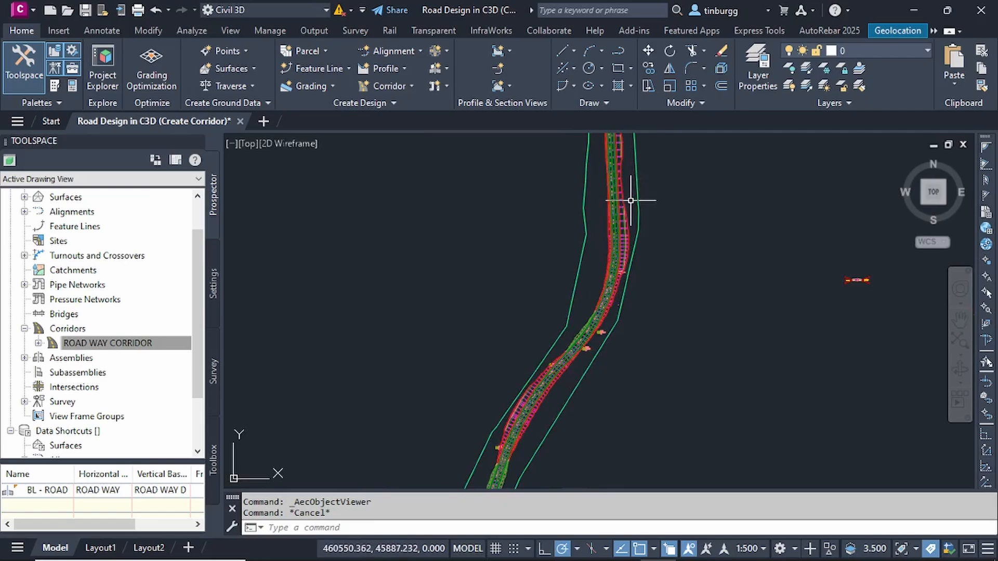
scroll(630, 200, "up", 4)
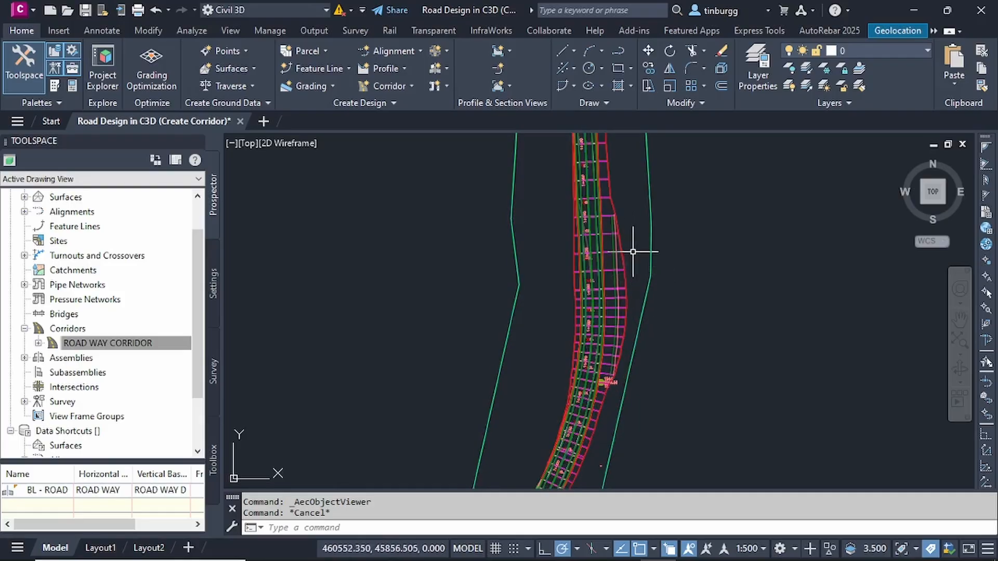
scroll(635, 245, "up", 2)
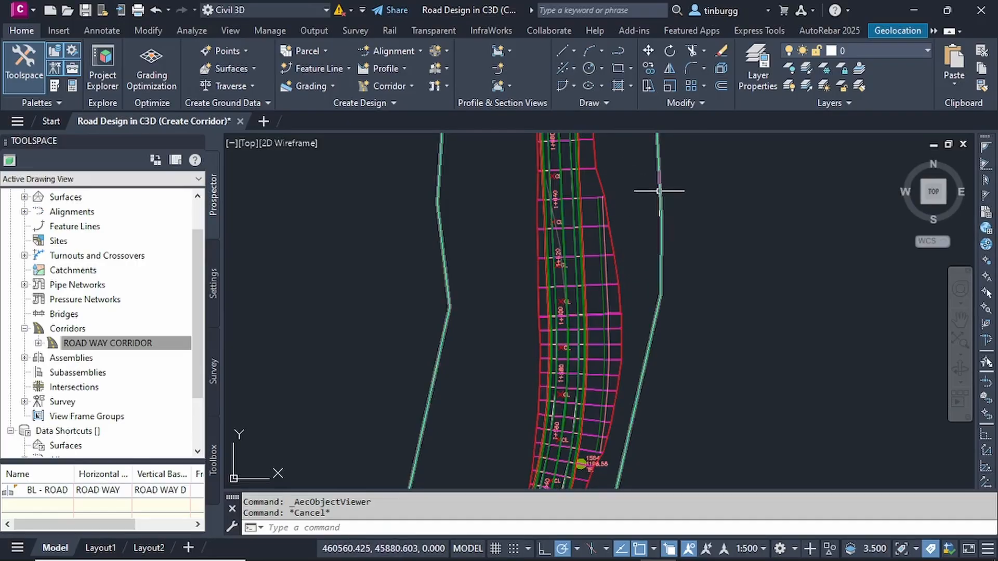
scroll(627, 227, "down", 2)
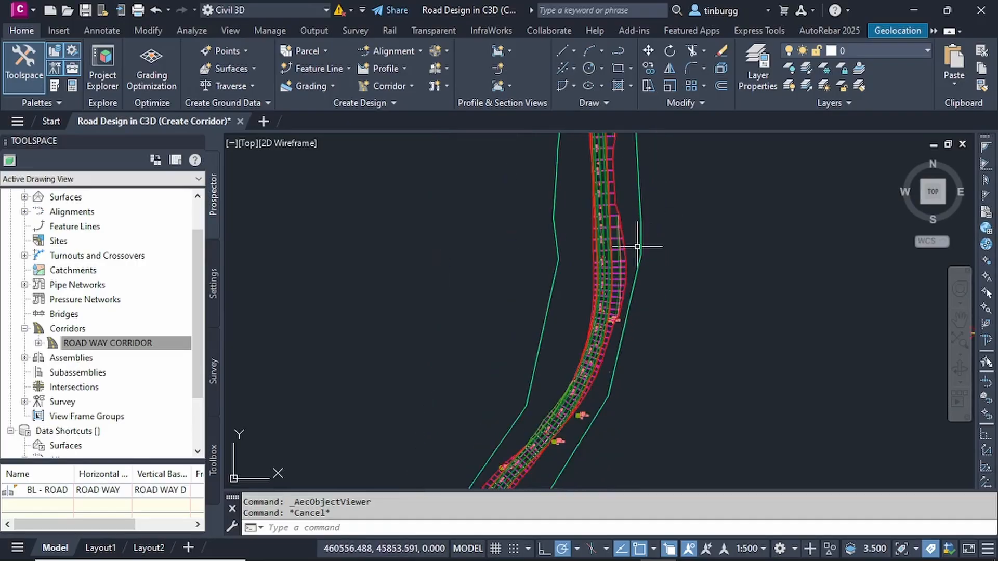
scroll(628, 287, "up", 2)
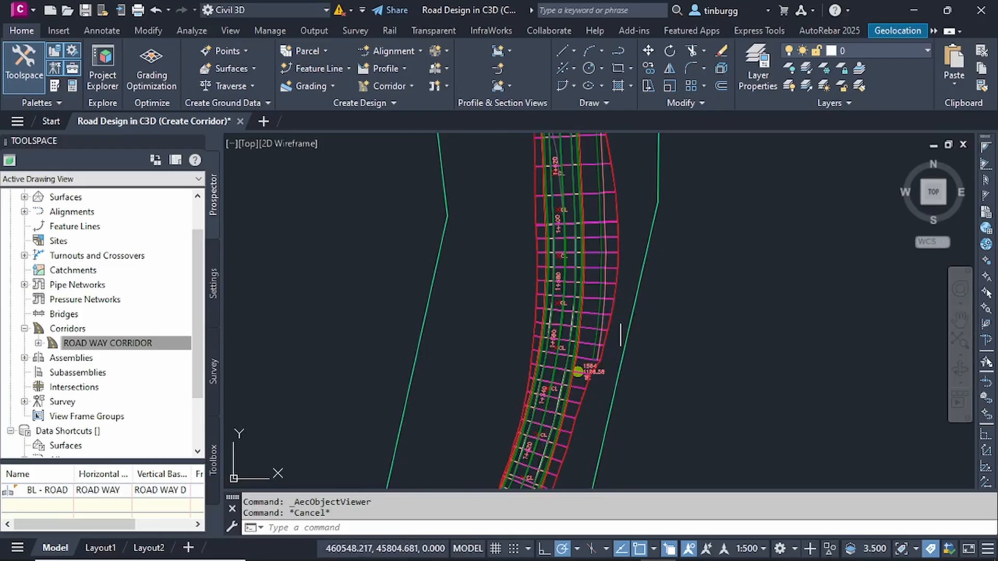
scroll(620, 335, "down", 3)
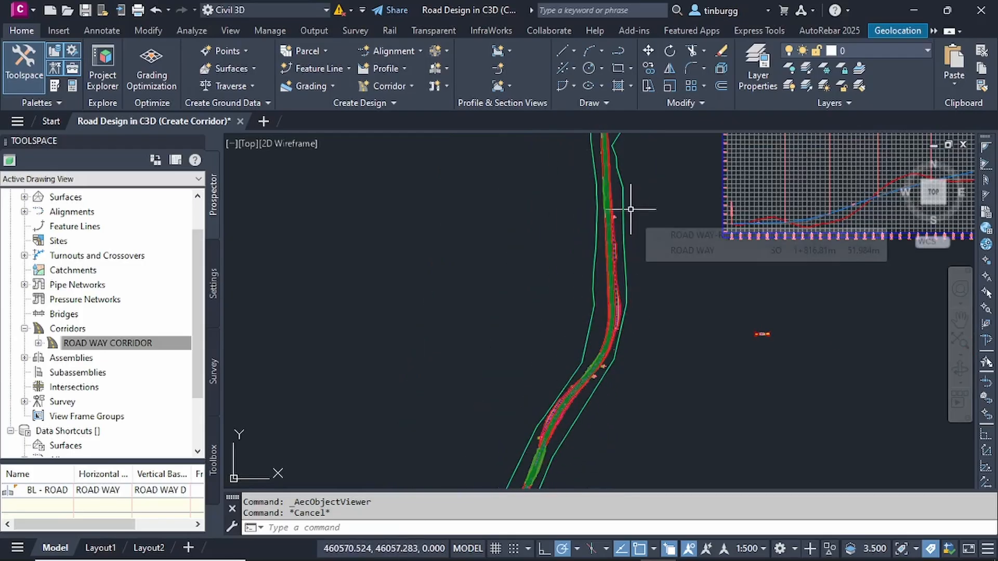
- Examine the corridor in plan from its northern end through the bends, comparing its side slopes with the green boundary
middle_click_drag(630, 215, 624, 334)
scroll(599, 220, "up", 3)
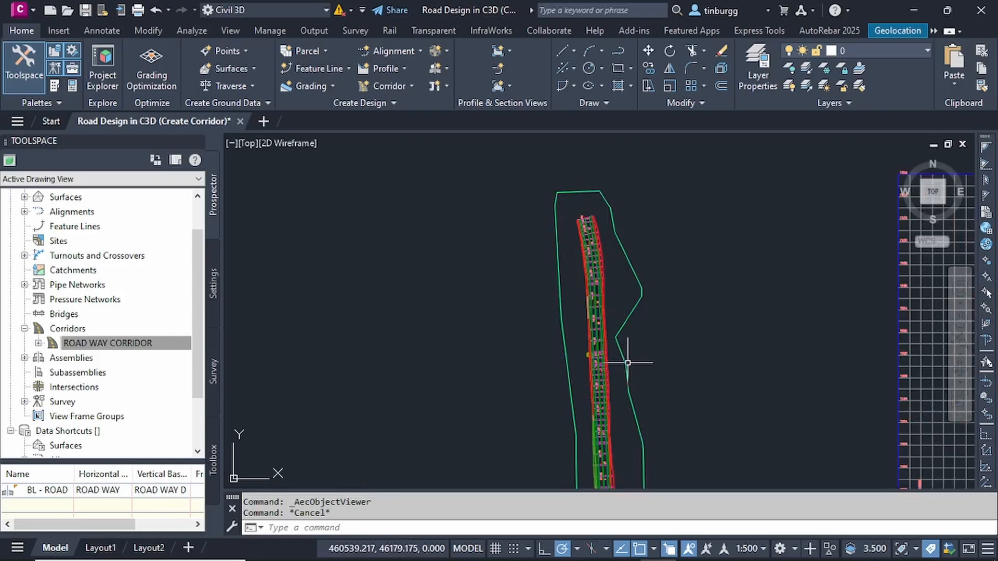
mouse_move(628, 353)
middle_mouse_down()
mouse_move(629, 291)
mouse_move(620, 354)
middle_mouse_up()
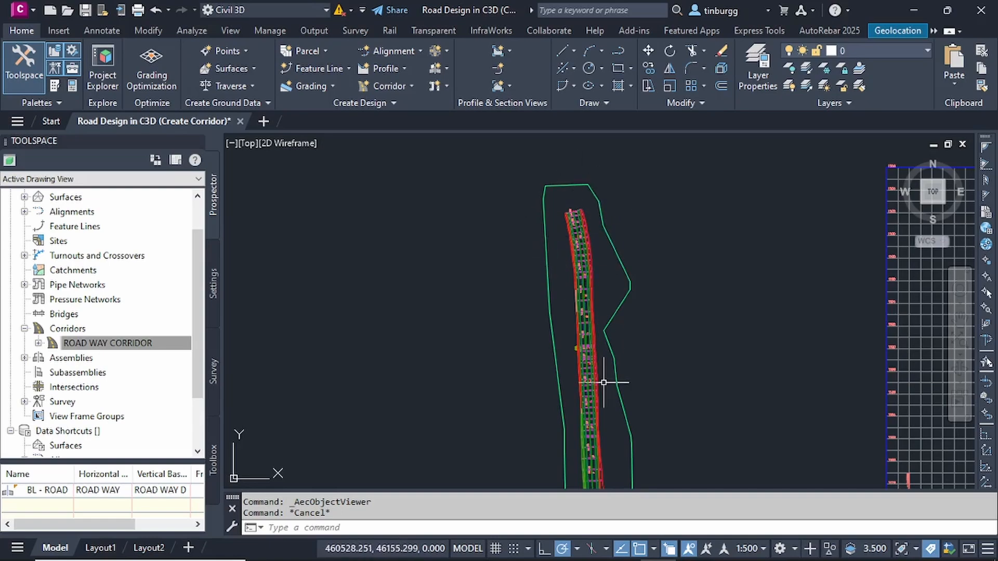
middle_click_drag(603, 382, 606, 261)
middle_click_drag(612, 357, 631, 260)
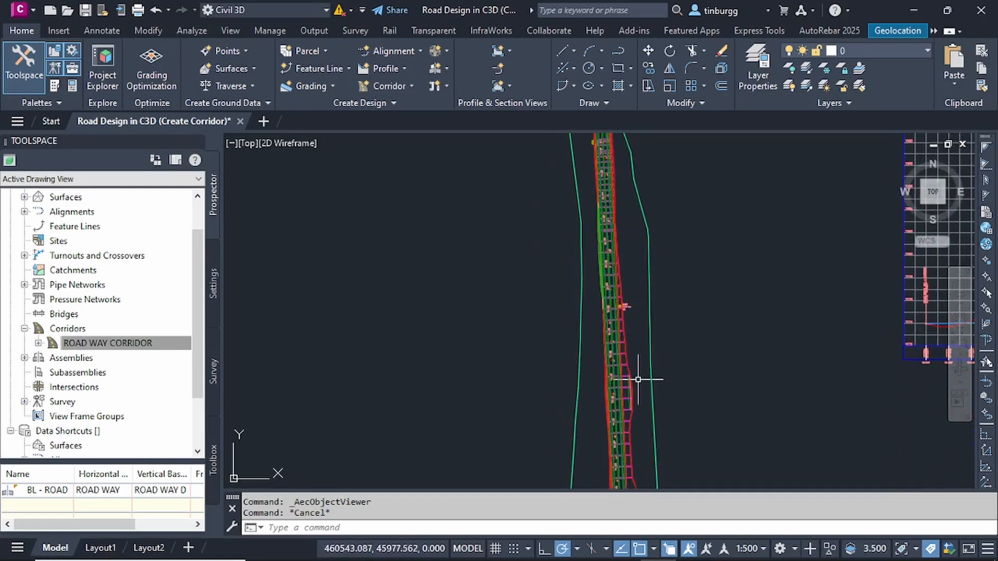
mouse_move(637, 379)
middle_mouse_down()
mouse_move(635, 293)
mouse_move(632, 312)
mouse_move(611, 229)
mouse_move(627, 271)
middle_mouse_up()
mouse_move(614, 359)
middle_mouse_down()
mouse_move(612, 343)
mouse_move(565, 375)
middle_mouse_up()
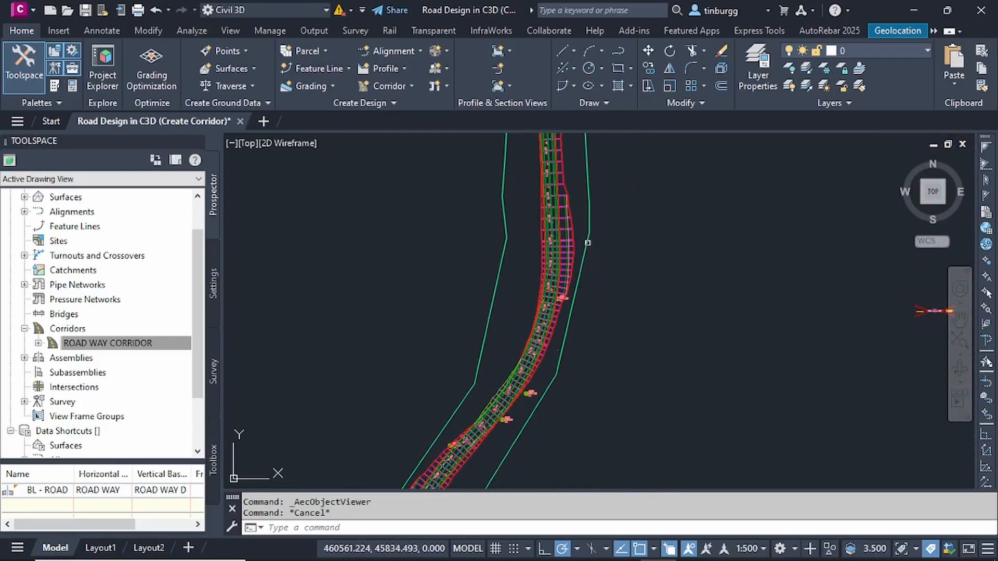
scroll(584, 240, "up", 2)
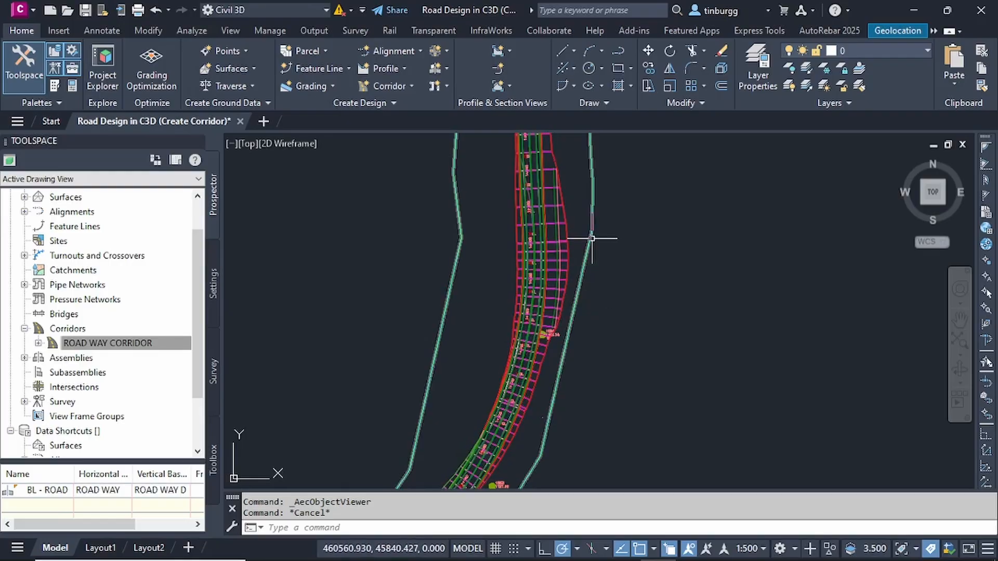
scroll(583, 267, "down", 3)
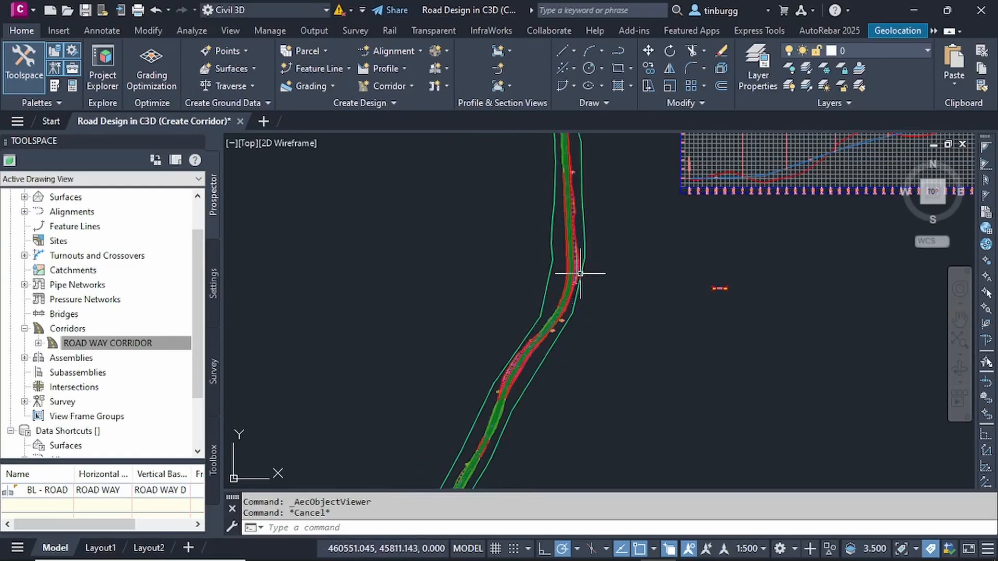
scroll(587, 323, "up", 5)
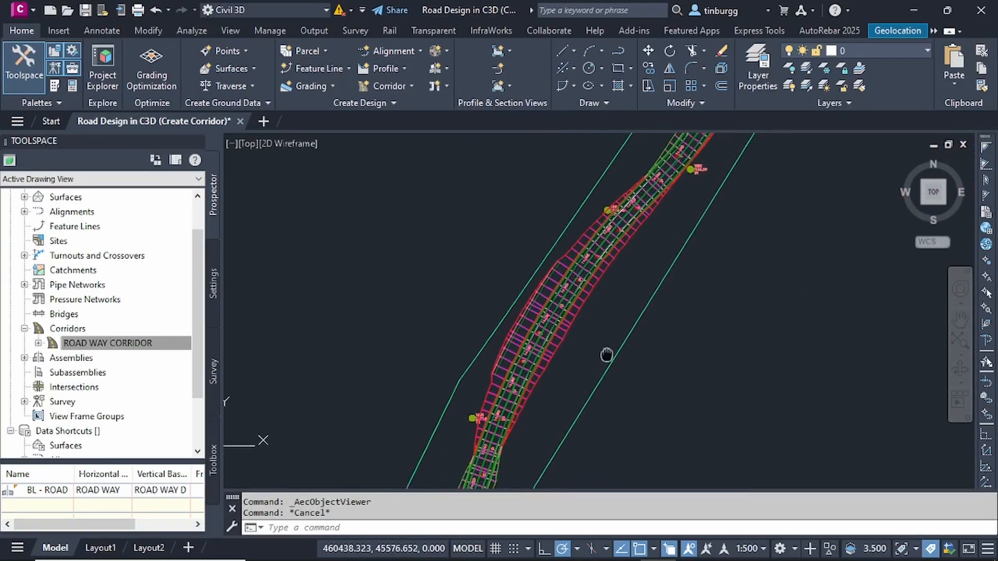
scroll(592, 321, "down", 5)
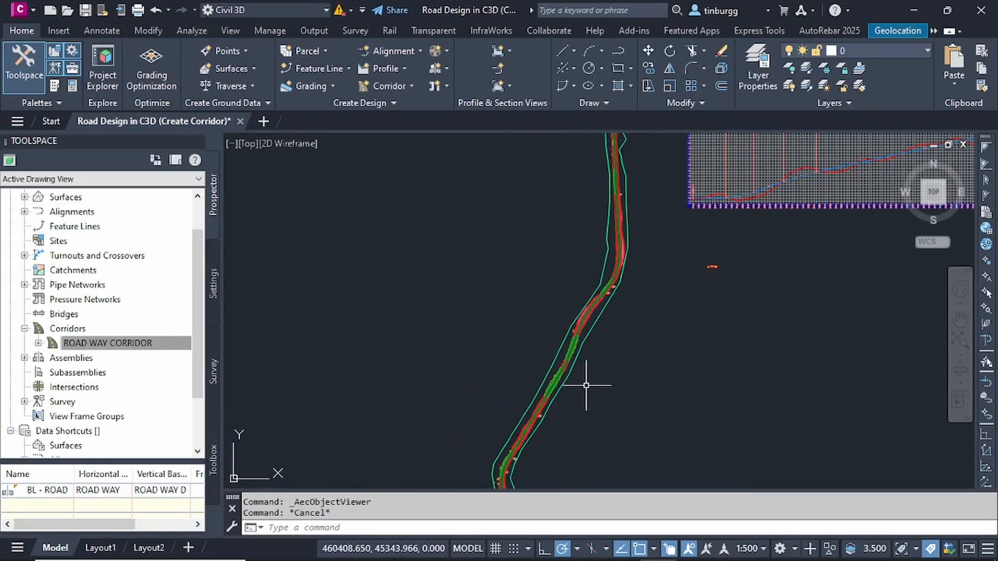
middle_click_drag(591, 383, 583, 289)
scroll(583, 288, "down", 2)
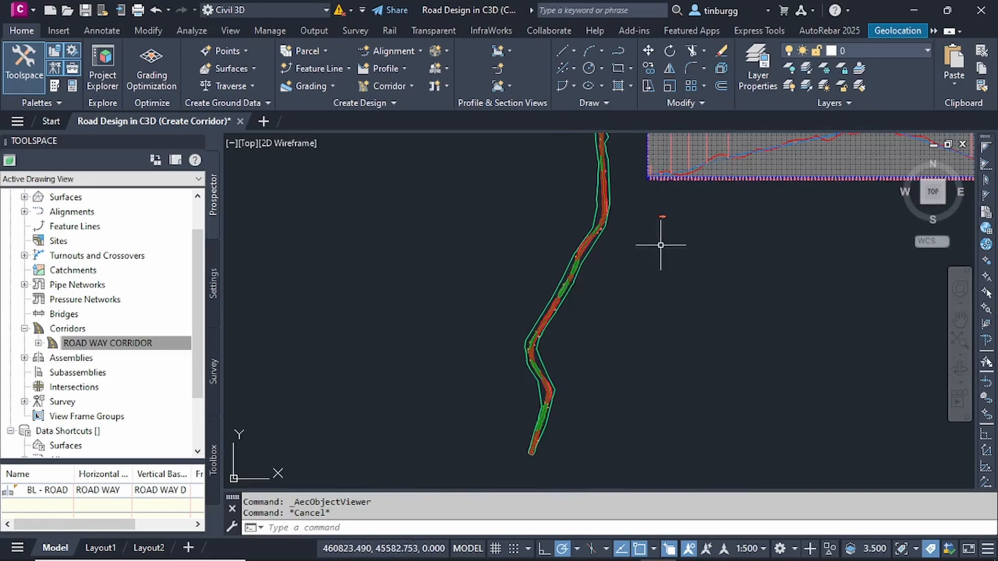
- Review the whole corridor in plan again beside the profile view, from the northern end to the southern bends and end
middle_click_drag(666, 232, 615, 283)
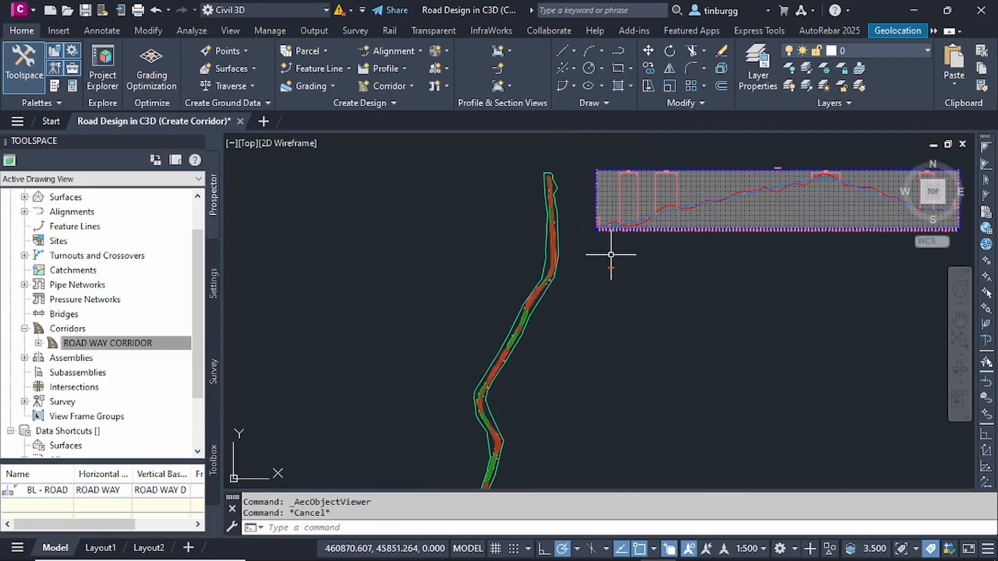
scroll(561, 162, "up", 2)
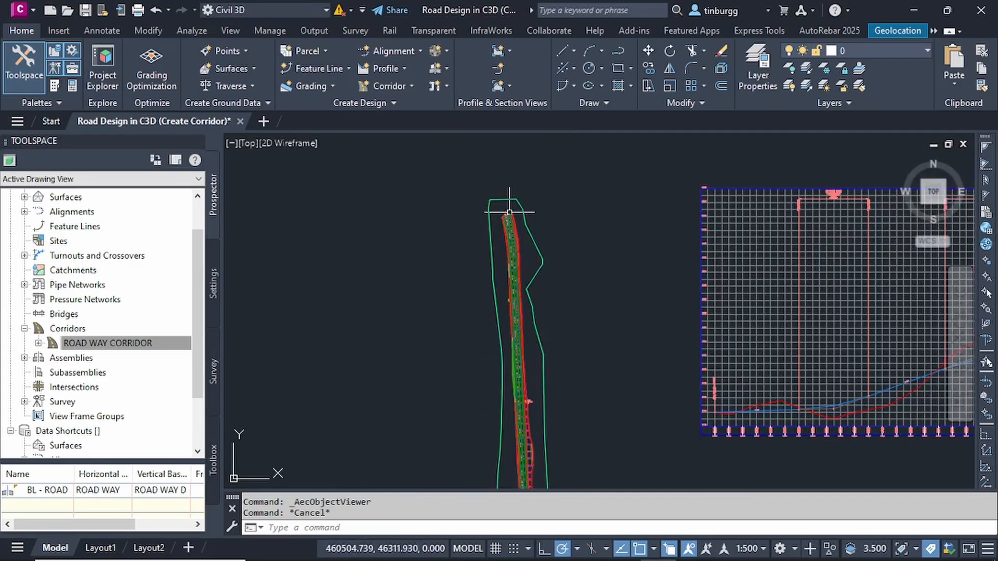
scroll(509, 215, "up", 5)
scroll(577, 239, "down", 4)
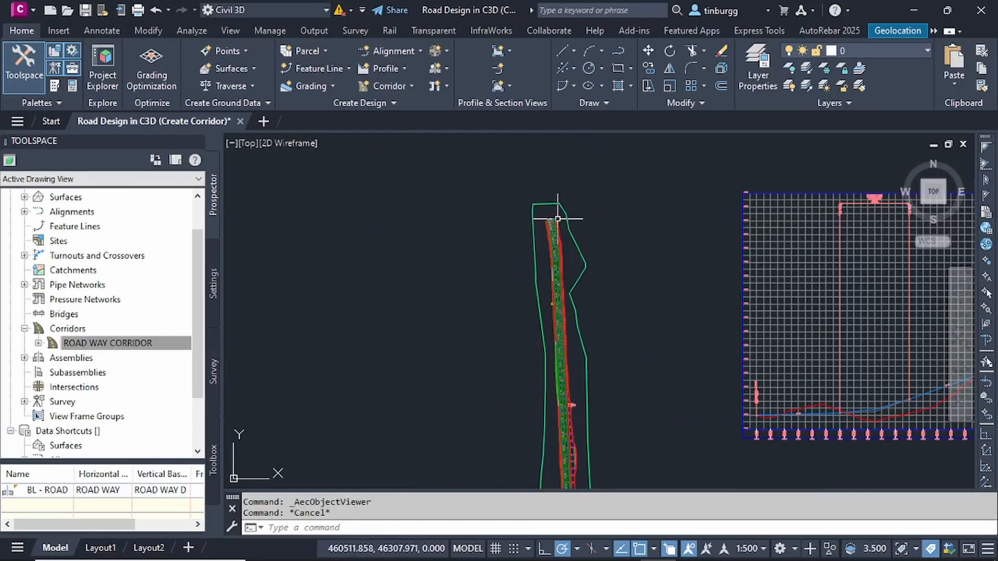
middle_click_drag(613, 356, 632, 239)
middle_click_drag(594, 400, 629, 253)
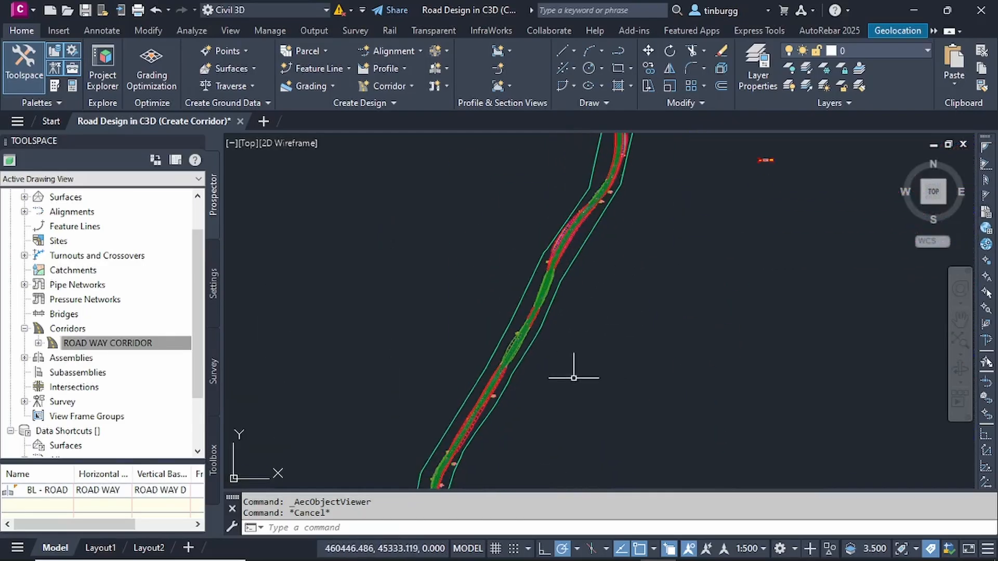
middle_click_drag(573, 377, 555, 283)
scroll(556, 272, "down", 2)
middle_click_drag(547, 380, 575, 296)
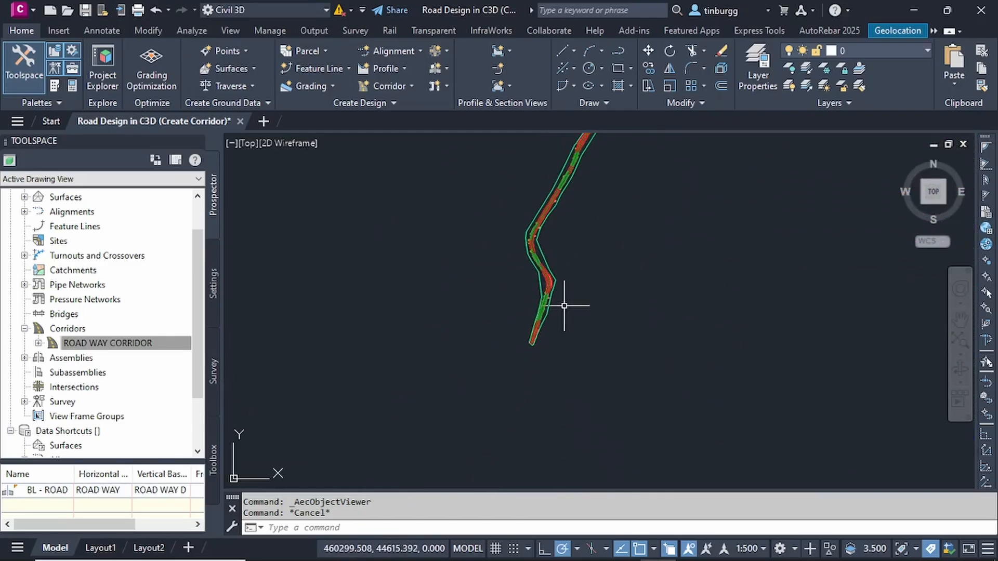
scroll(544, 311, "up", 5)
scroll(533, 309, "up", 3)
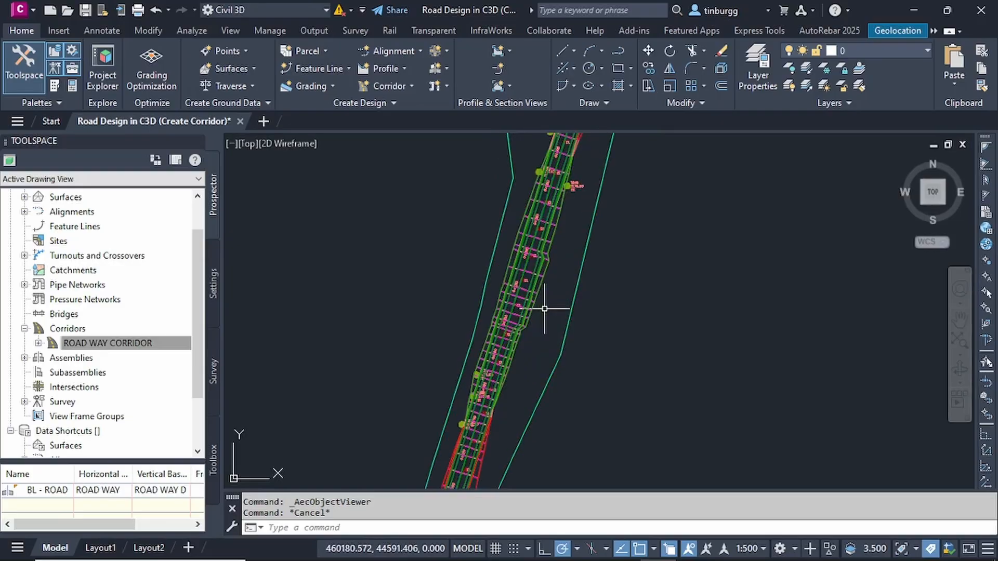
scroll(546, 307, "down", 5)
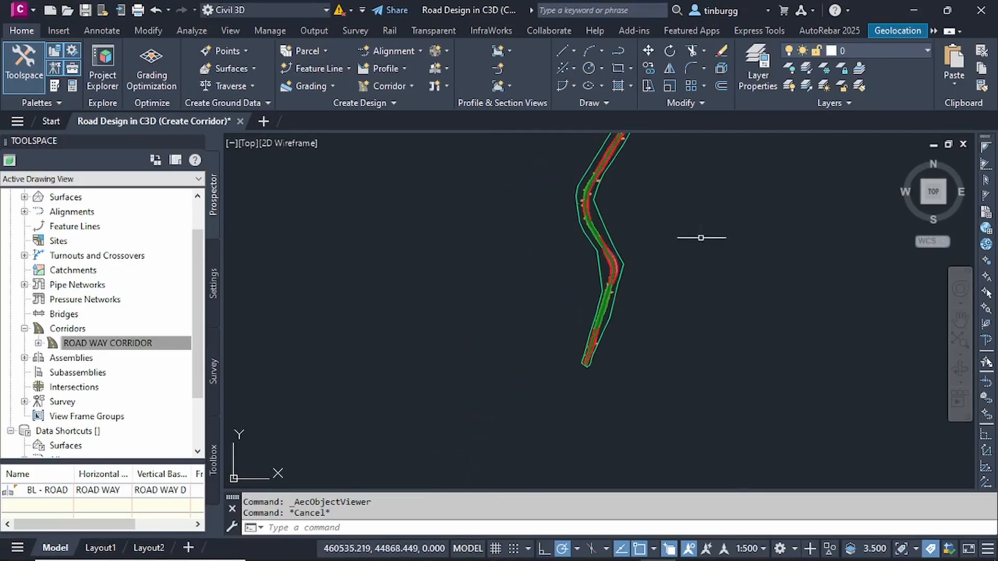
scroll(601, 214, "up", 5)
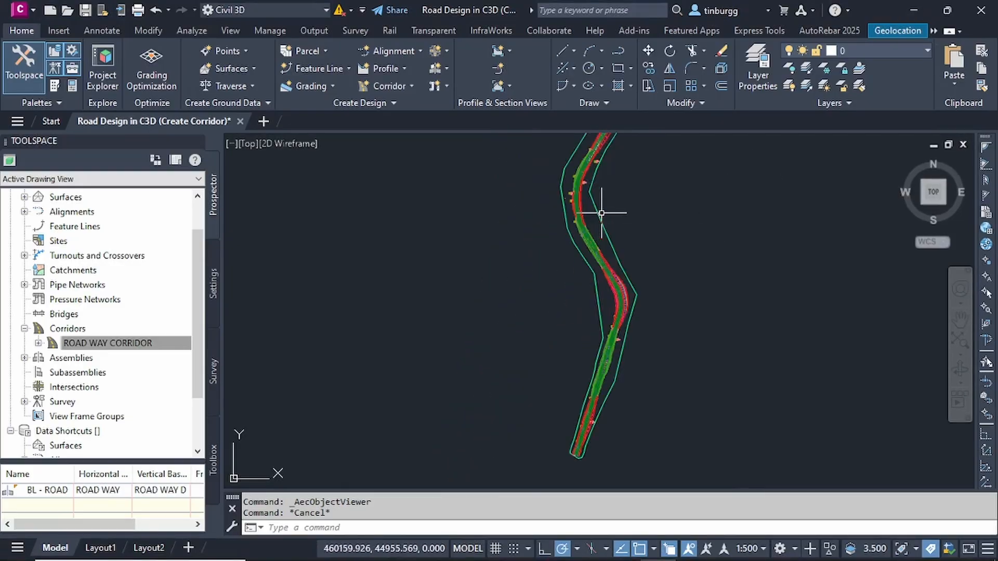
- Examine the corridor in plan through the southern bends and its side slopes around station 0+620
scroll(581, 263, "up", 2)
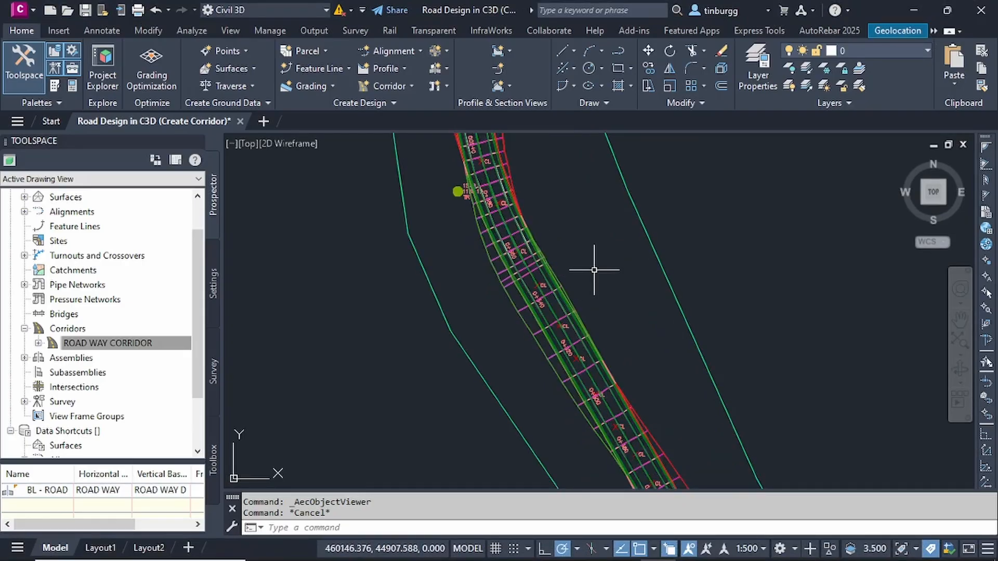
scroll(595, 268, "down", 5)
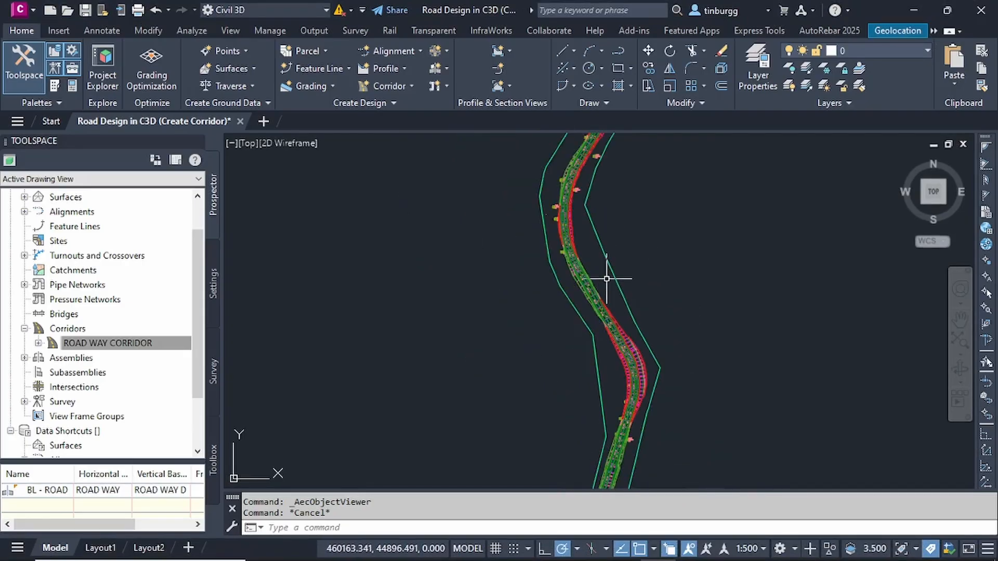
scroll(607, 279, "down", 1)
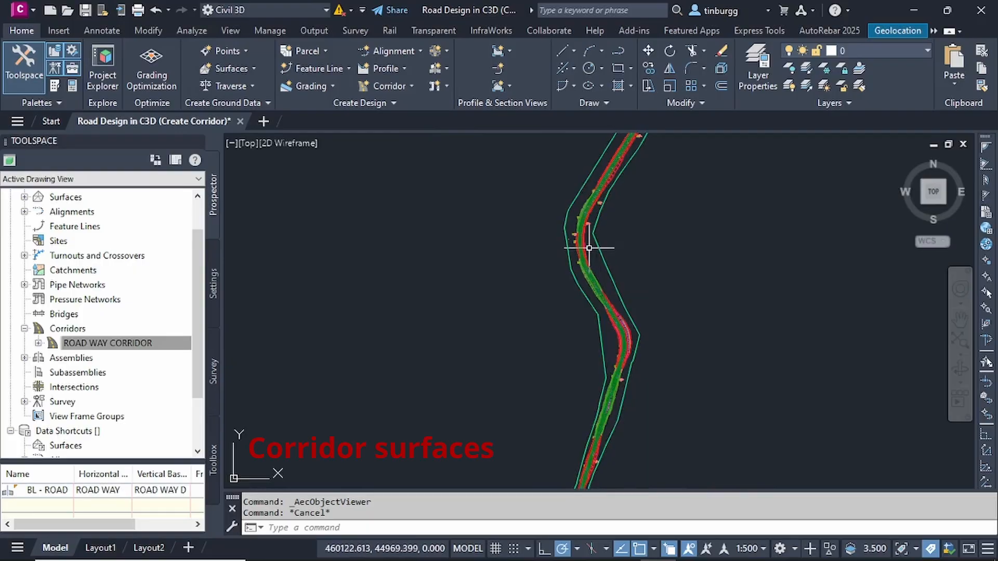
scroll(587, 247, "up", 3)
scroll(574, 243, "up", 2)
scroll(572, 243, "up", 2)
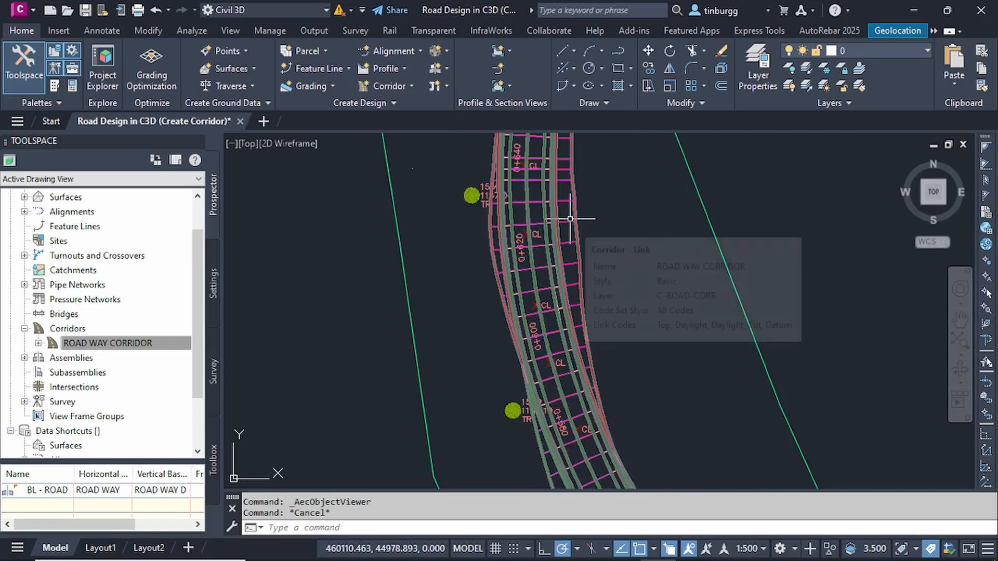
scroll(570, 220, "up", 2)
scroll(564, 225, "up", 2)
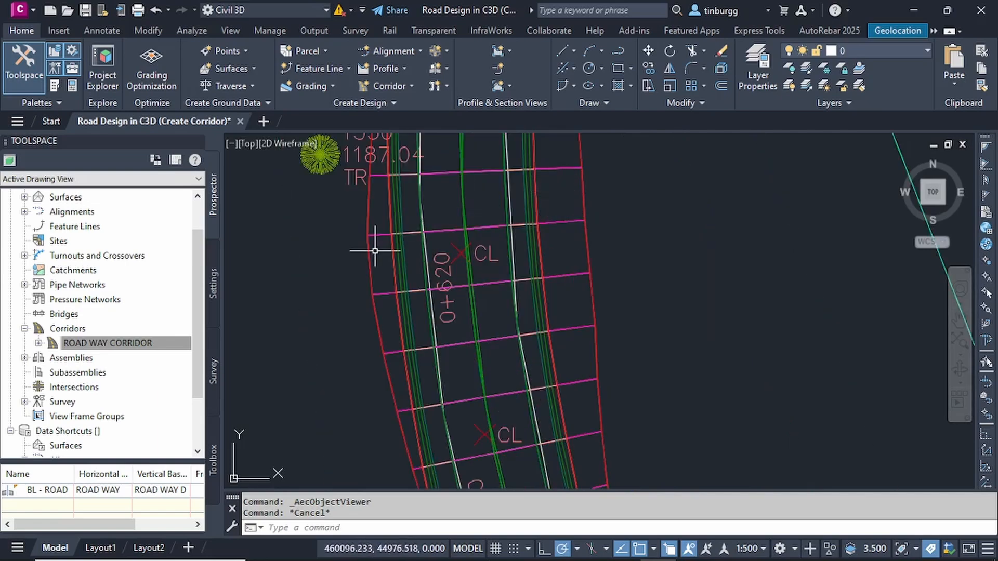
- Open the surface settings in the ROAD WAY CORRIDOR properties and create a new corridor surface
left_click(131, 344)
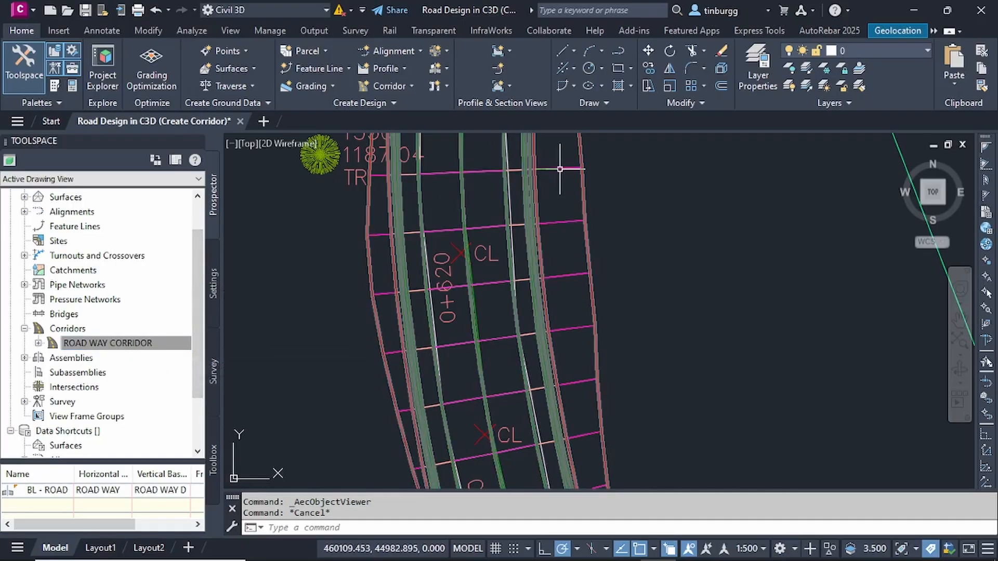
left_click(550, 184)
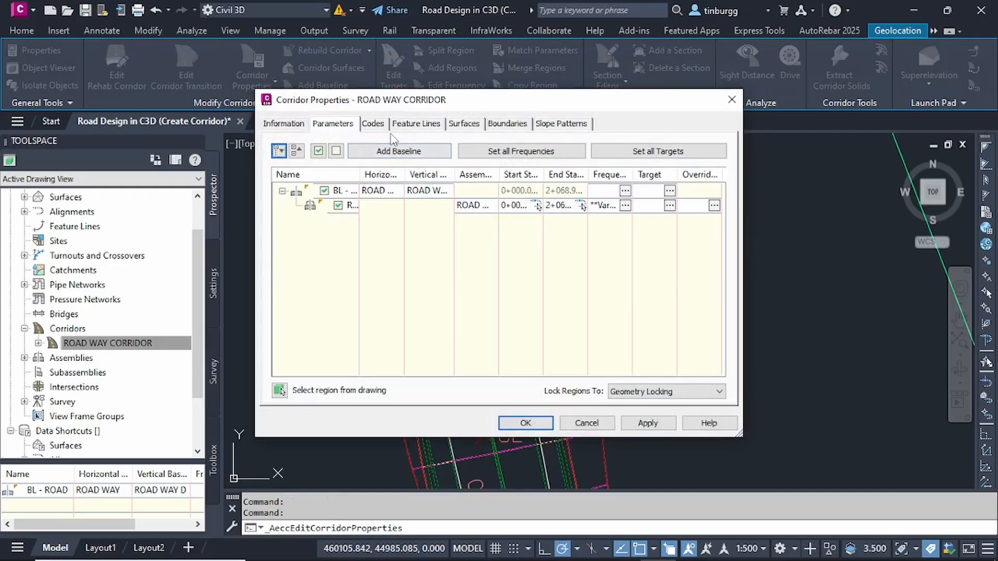
left_click(464, 124)
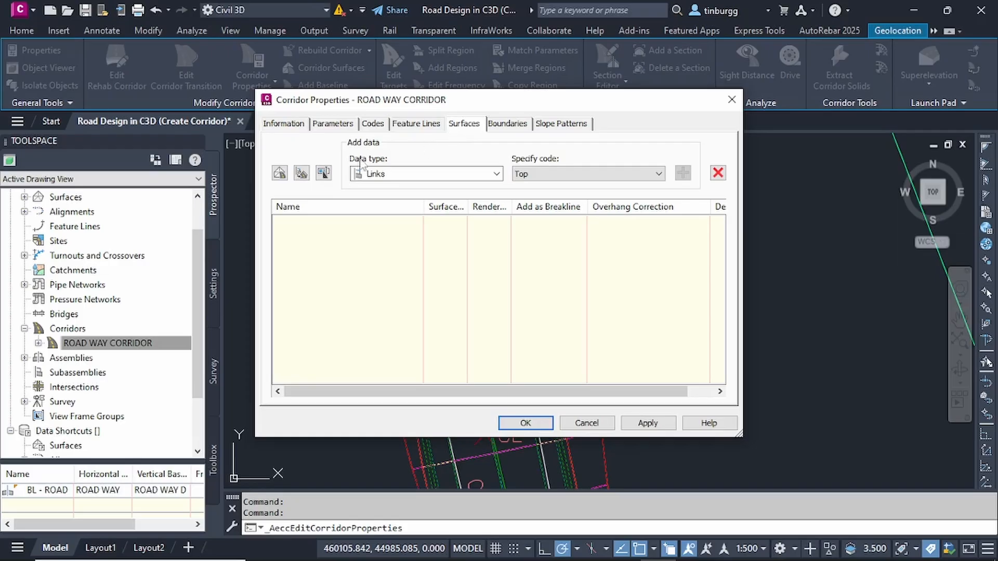
left_click(279, 173)
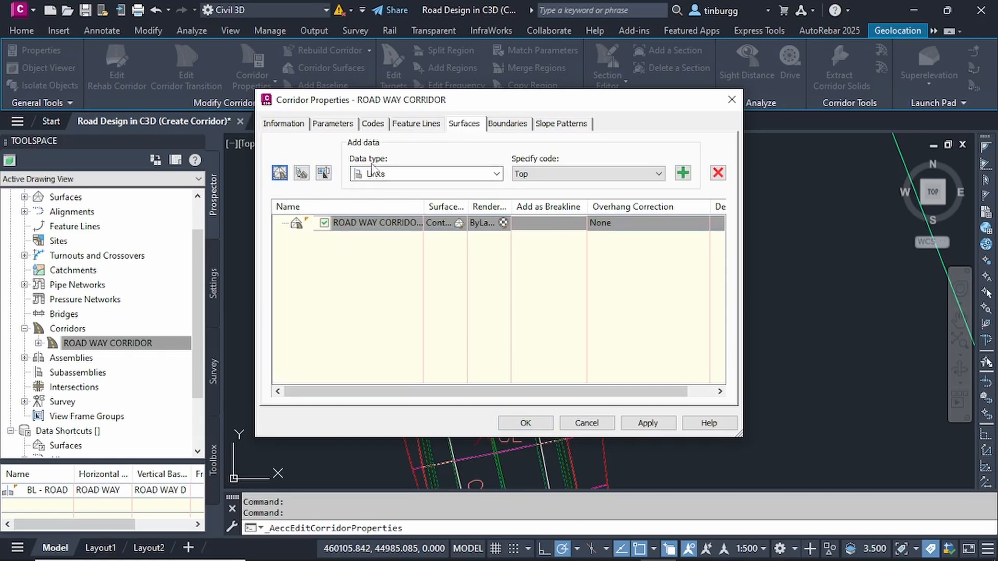
- Add Links data with the Top code to the new corridor surface
left_click(497, 174)
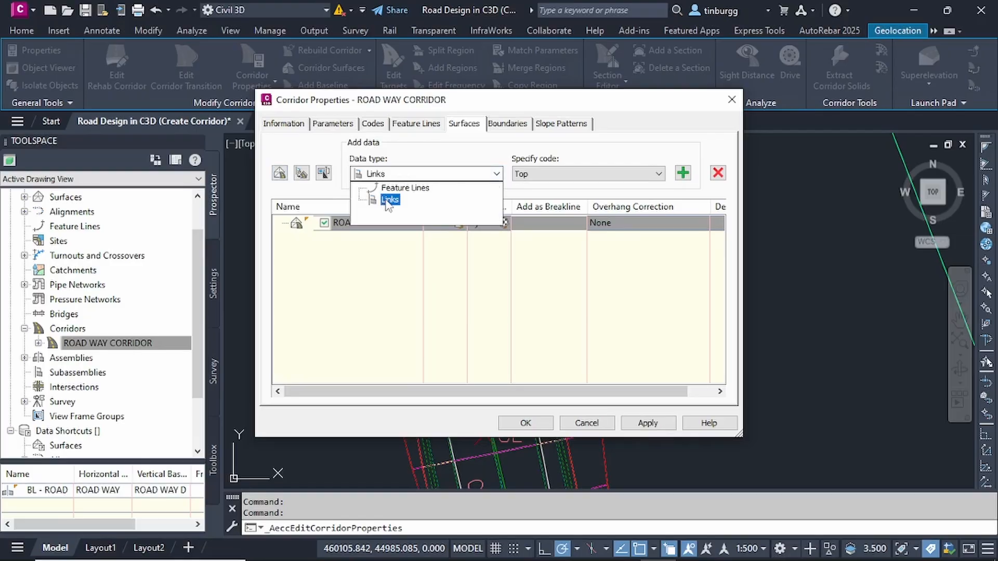
left_click(389, 200)
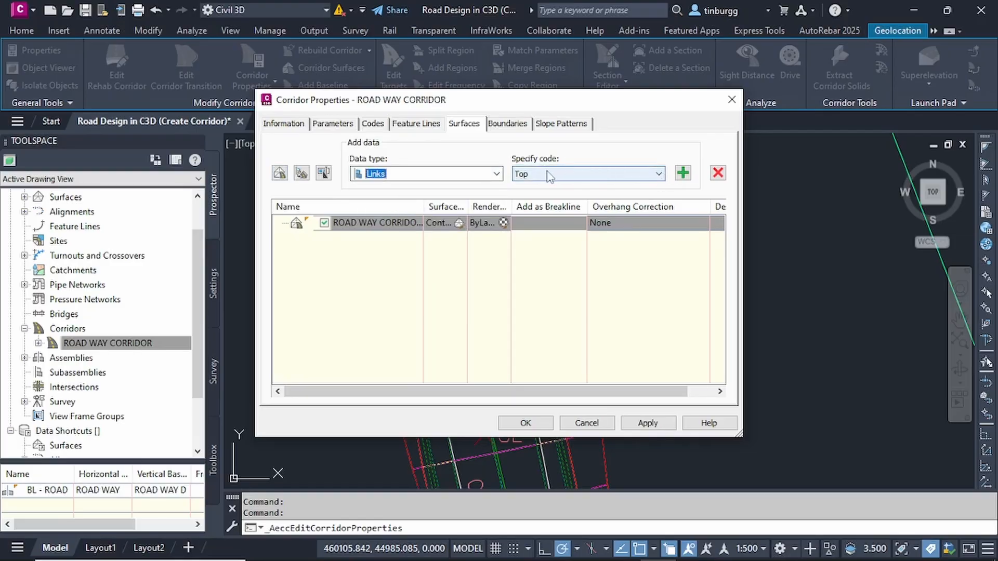
left_click(657, 176)
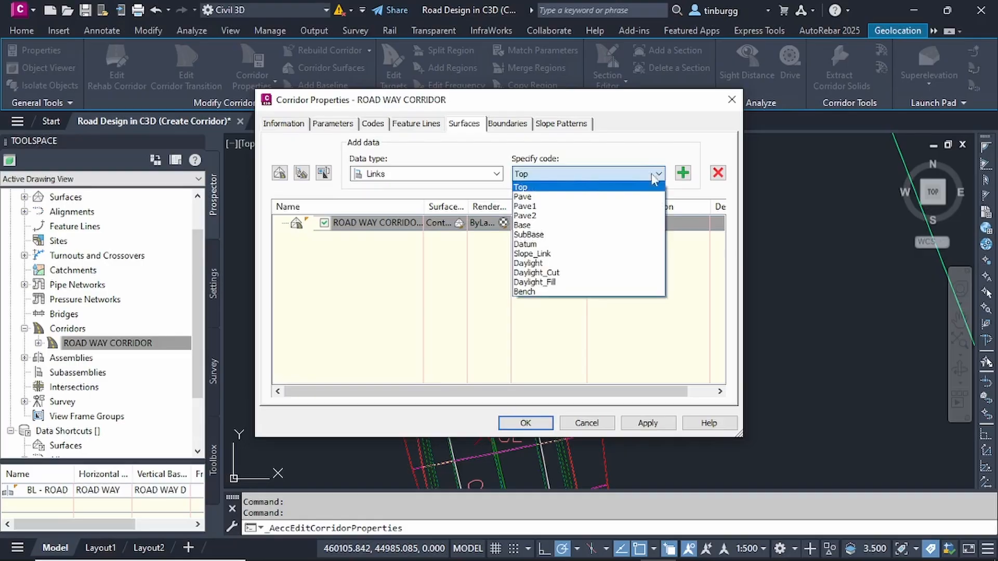
left_click(535, 186)
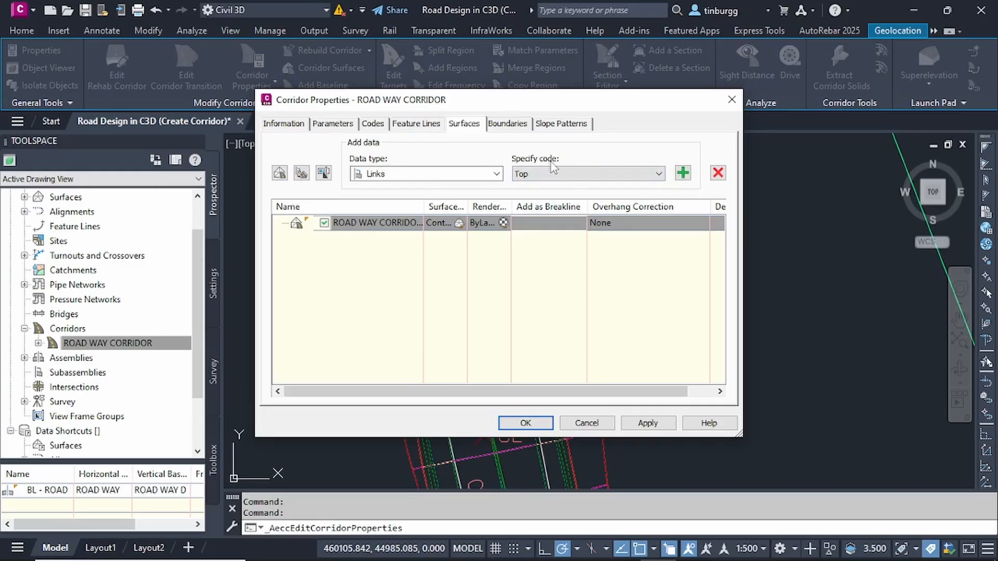
left_click(684, 174)
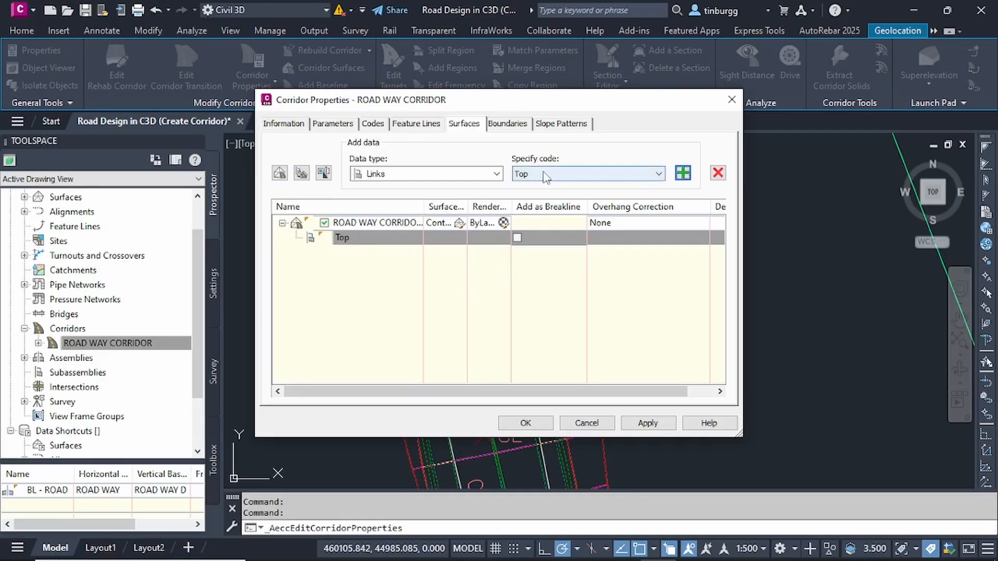
left_click(659, 175)
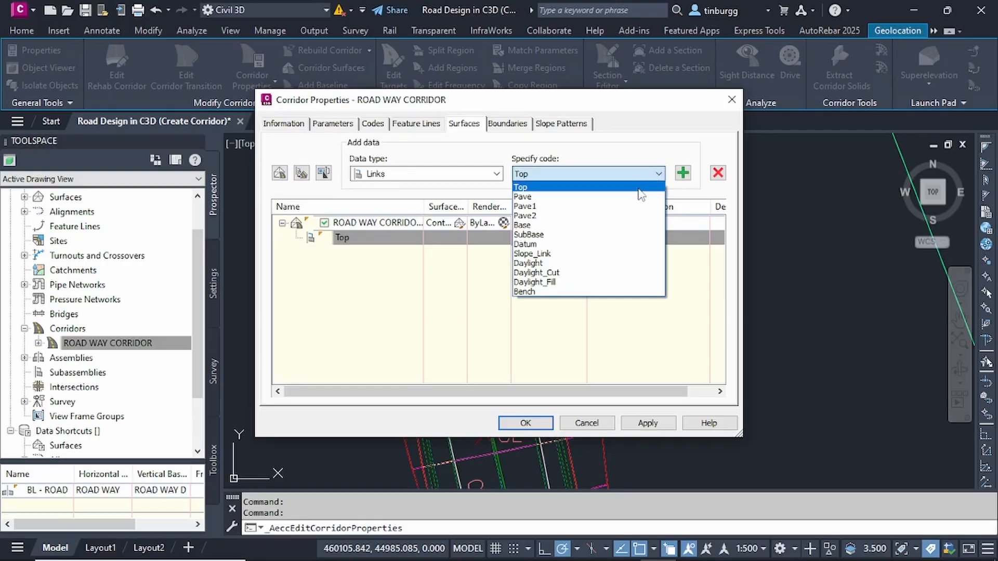
left_click(550, 173)
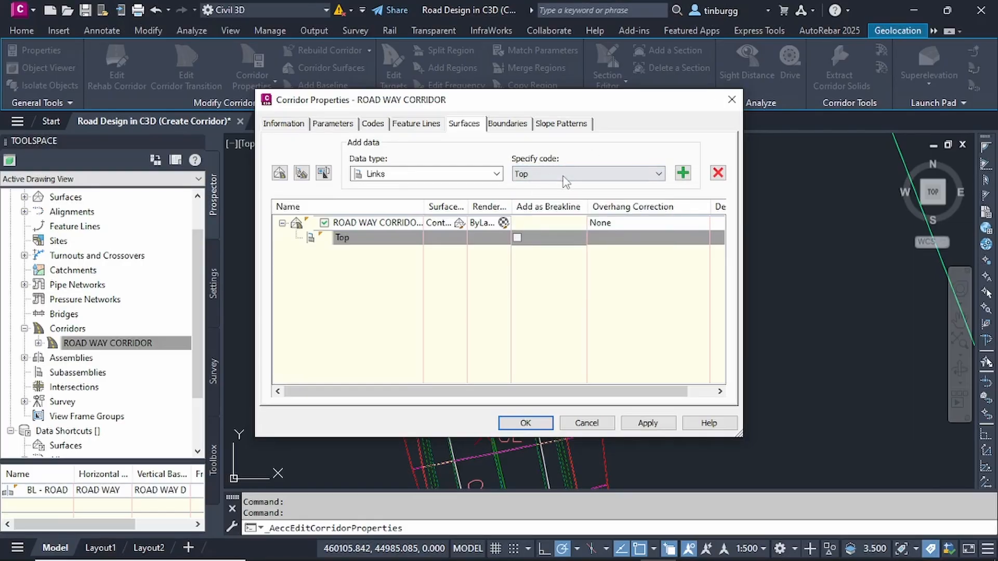
left_click(659, 175)
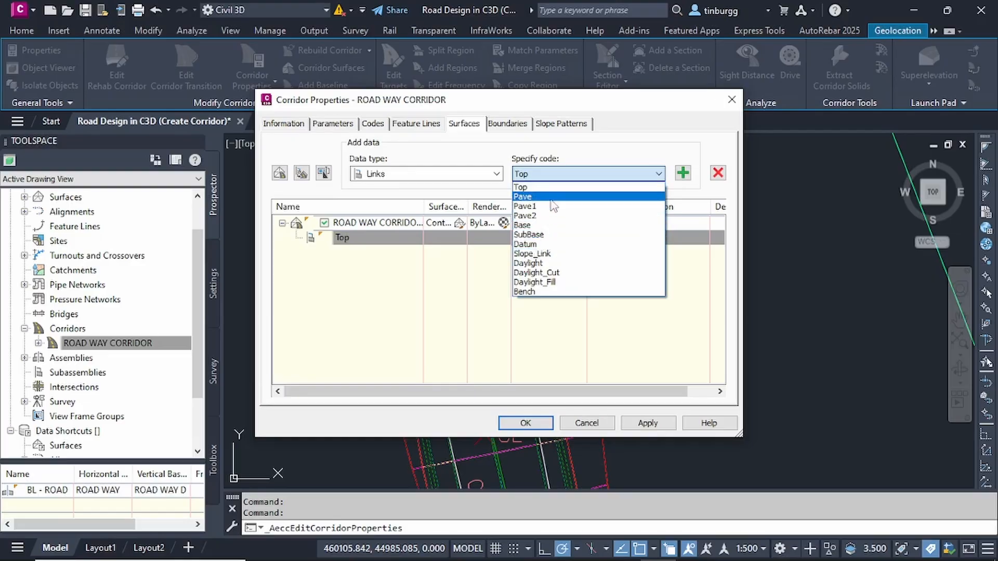
left_click(639, 154)
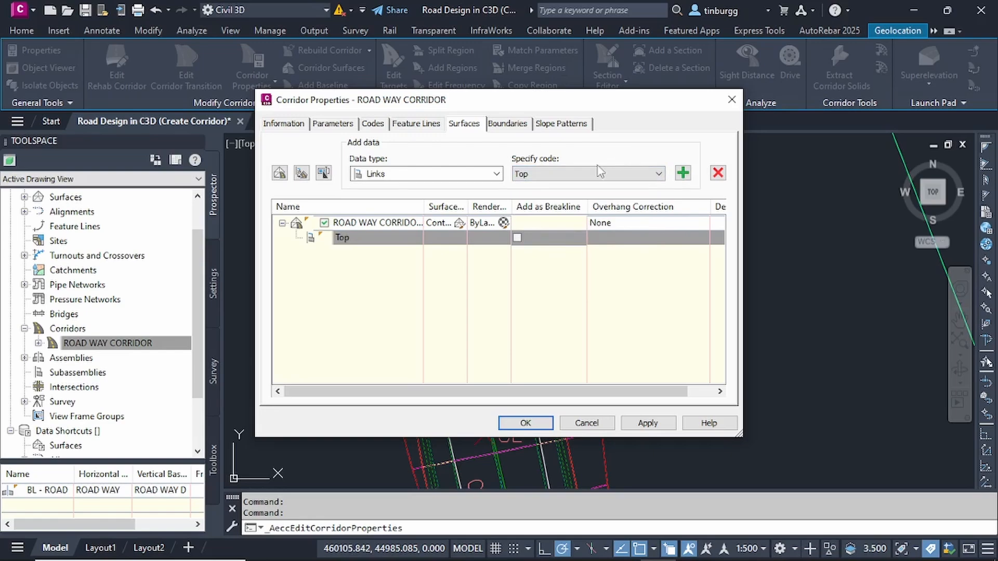
- Rename the corridor surface containing the Top links as RW CORR TOP
left_click(388, 222)
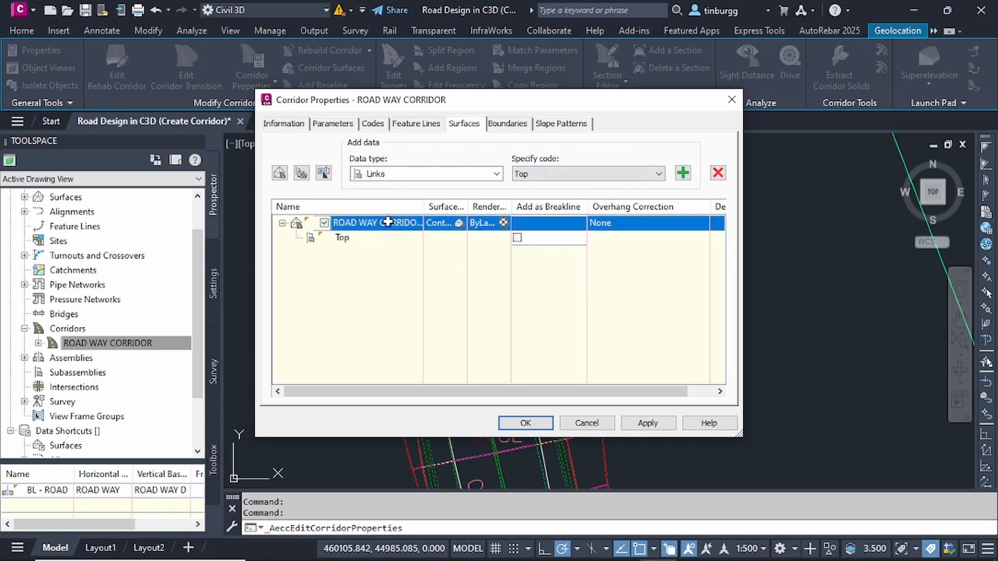
left_click(384, 224)
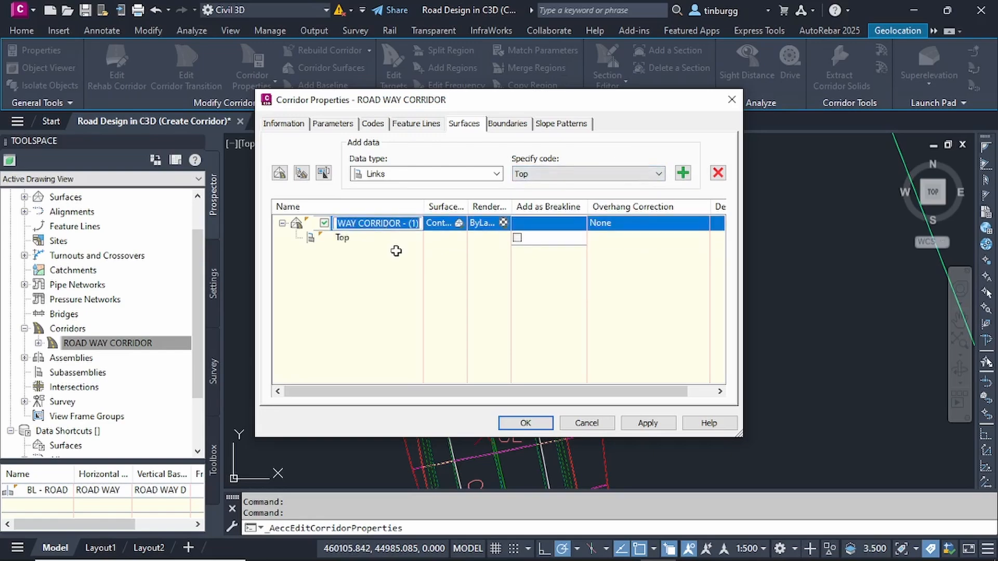
left_click(396, 224)
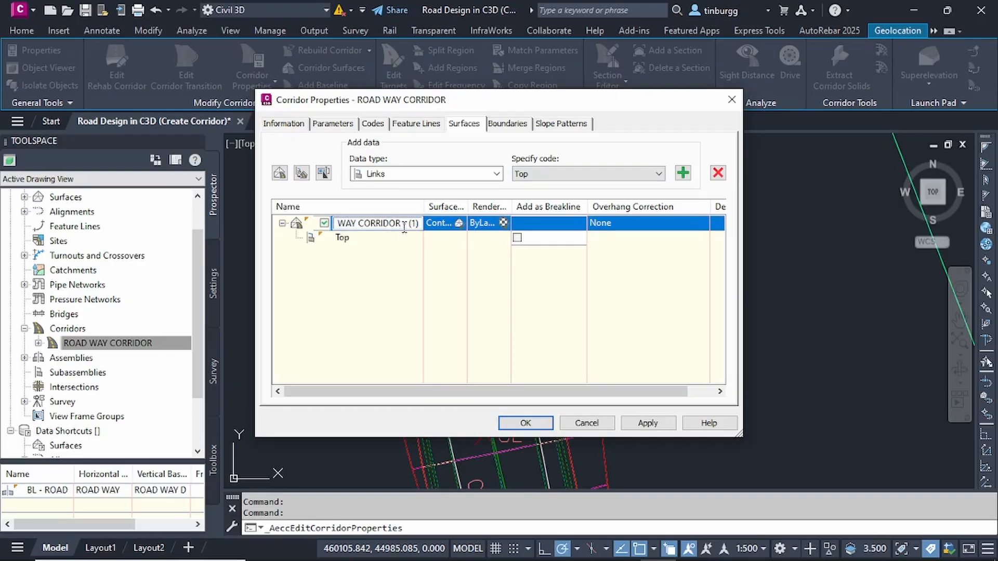
left_click_drag(406, 223, 339, 224)
key("BackSpace")
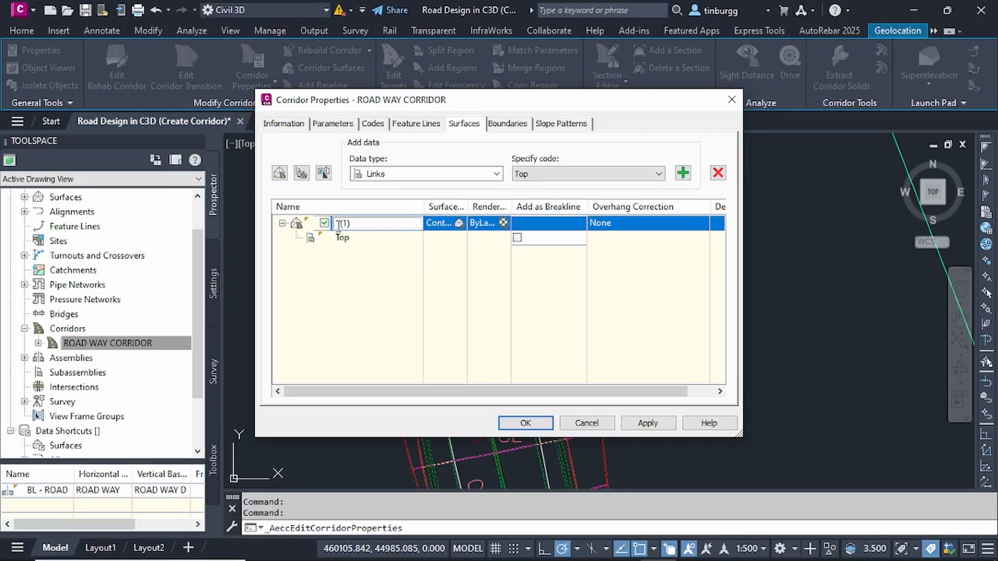
key("BackSpace")
key("BackSpace")
key("Return")
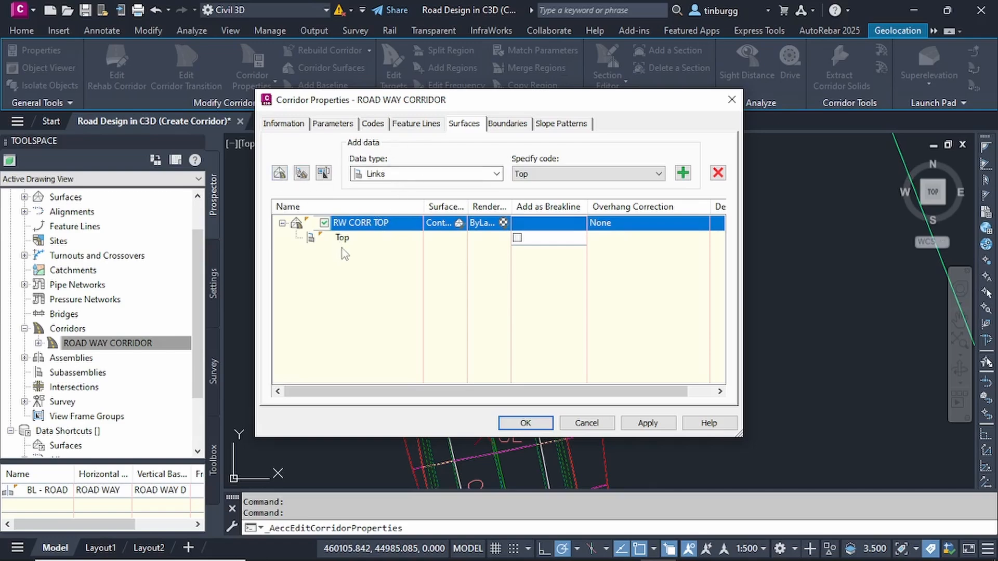
- Create a second corridor surface and name it RW CORR DATUM
left_click(280, 173)
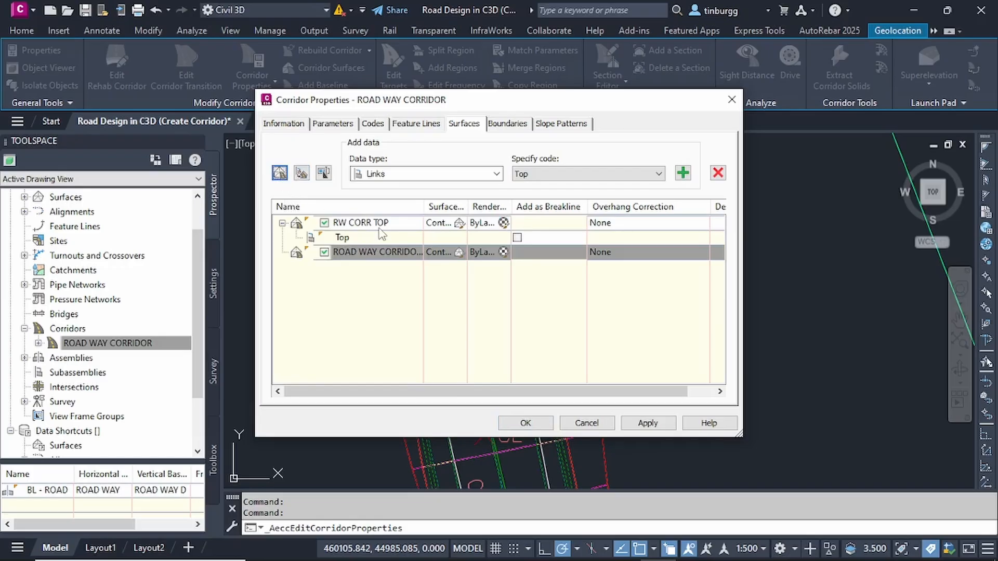
left_click(375, 253)
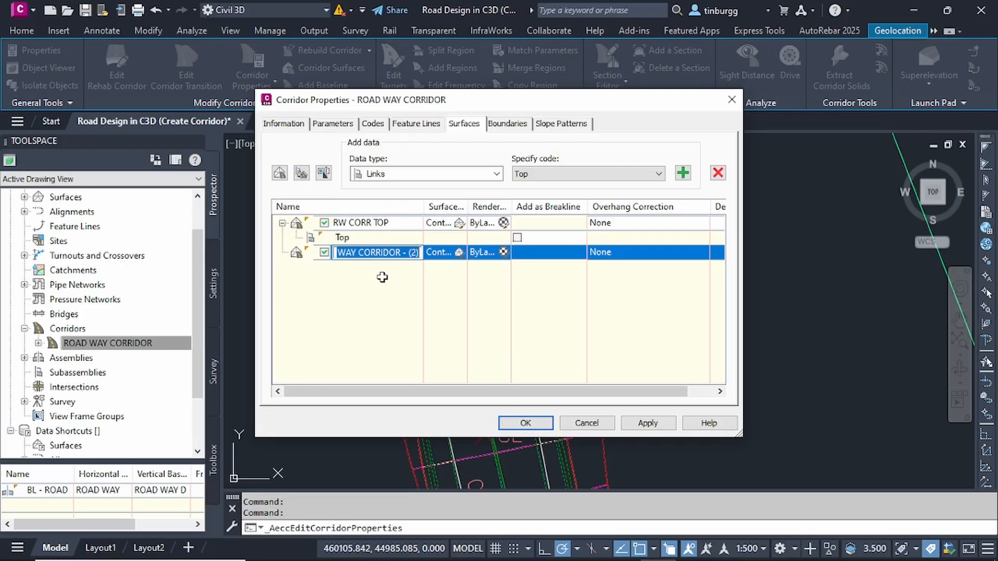
type("RW CORR DATUM")
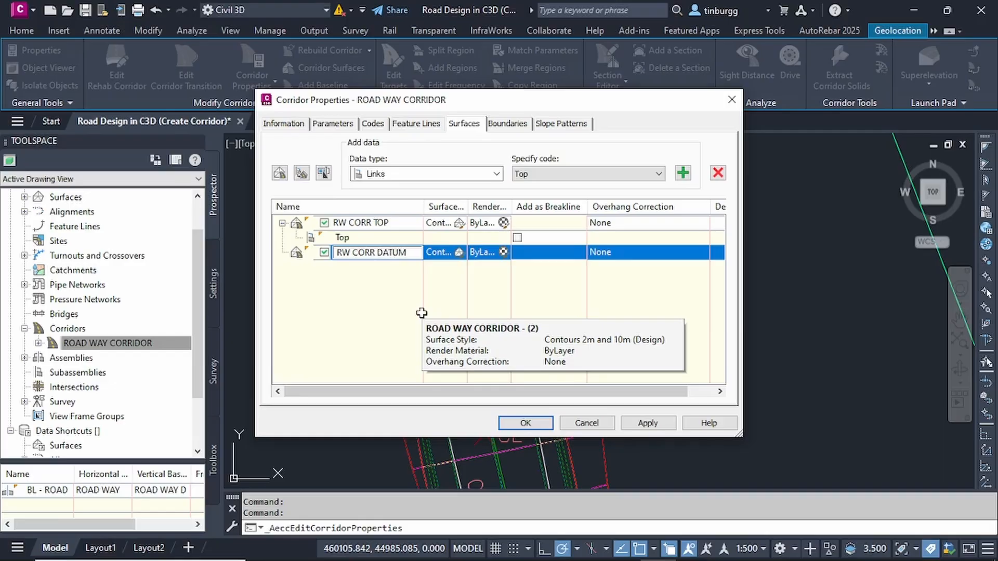
left_click(386, 288)
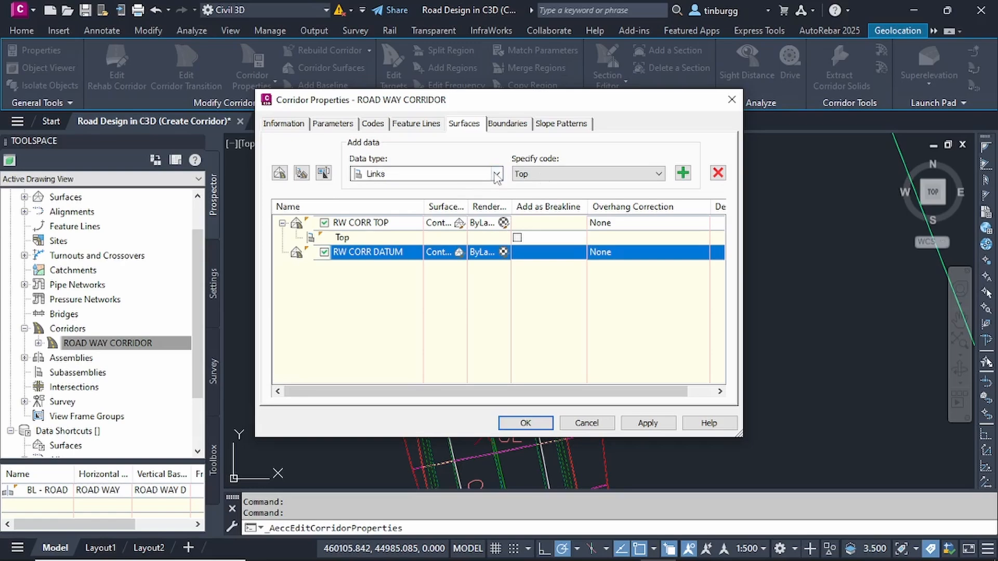
- Add Links data with the Datum code to the RW CORR DATUM surface
left_click(658, 174)
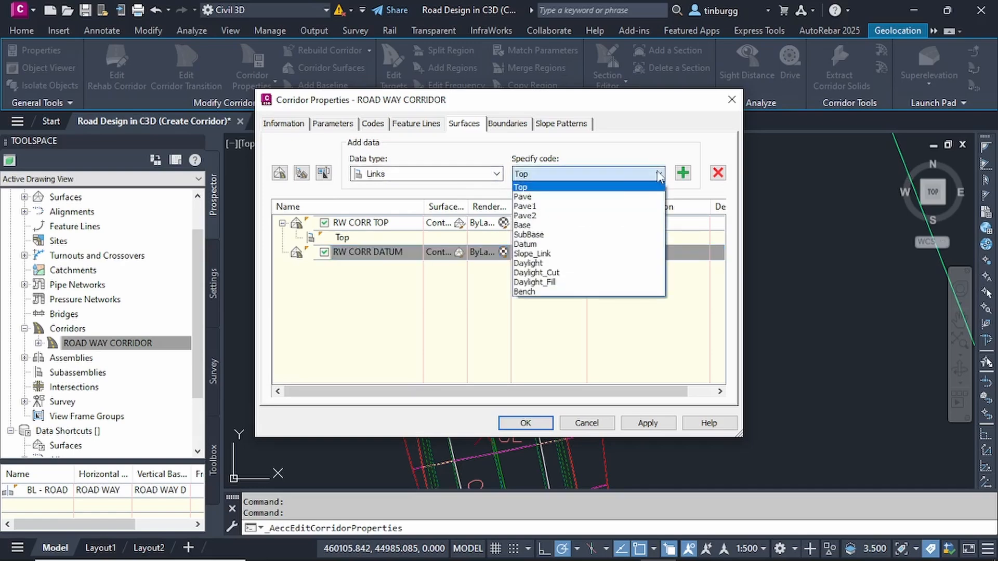
left_click(532, 244)
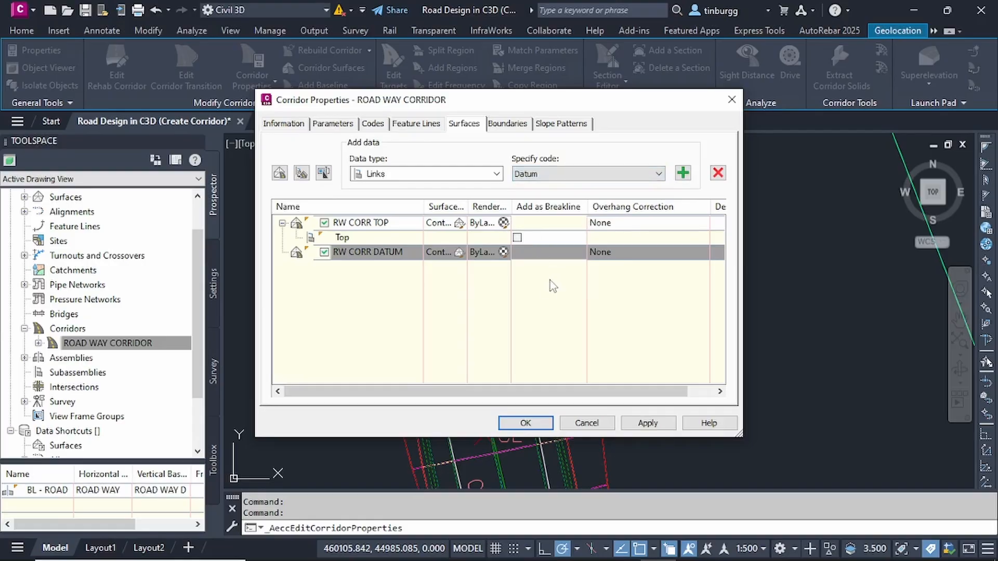
left_click(683, 173)
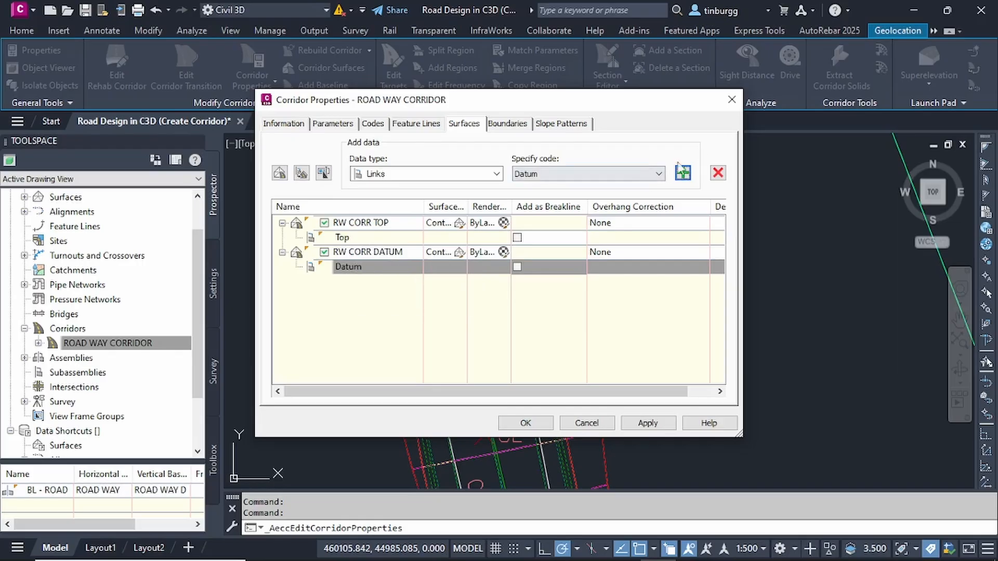
left_click(660, 174)
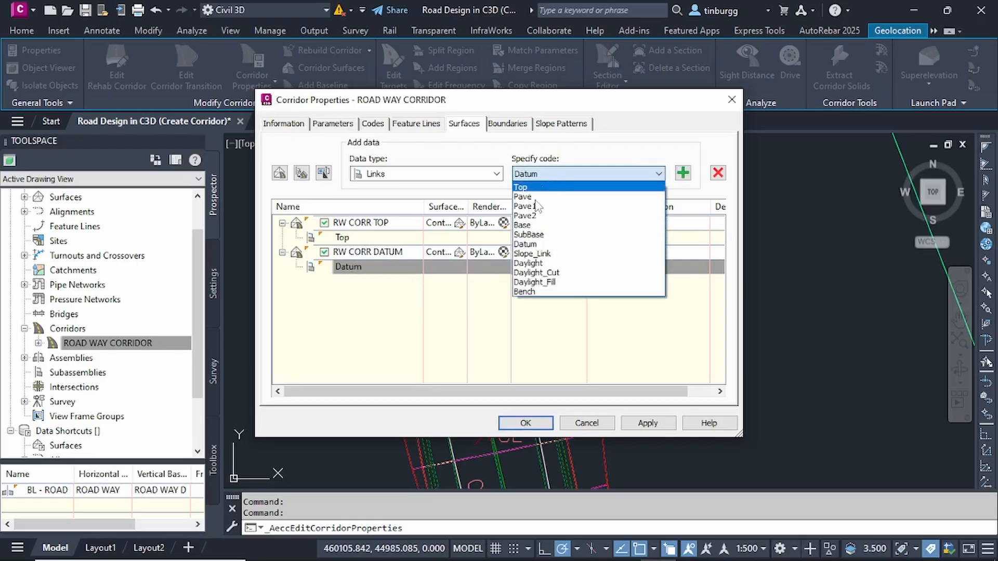
left_click(399, 308)
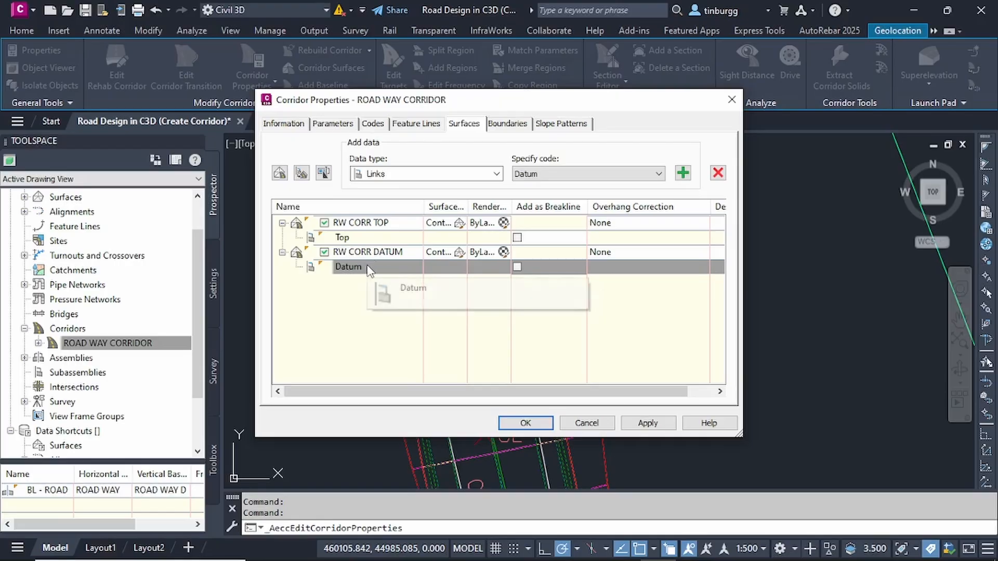
left_click(376, 239)
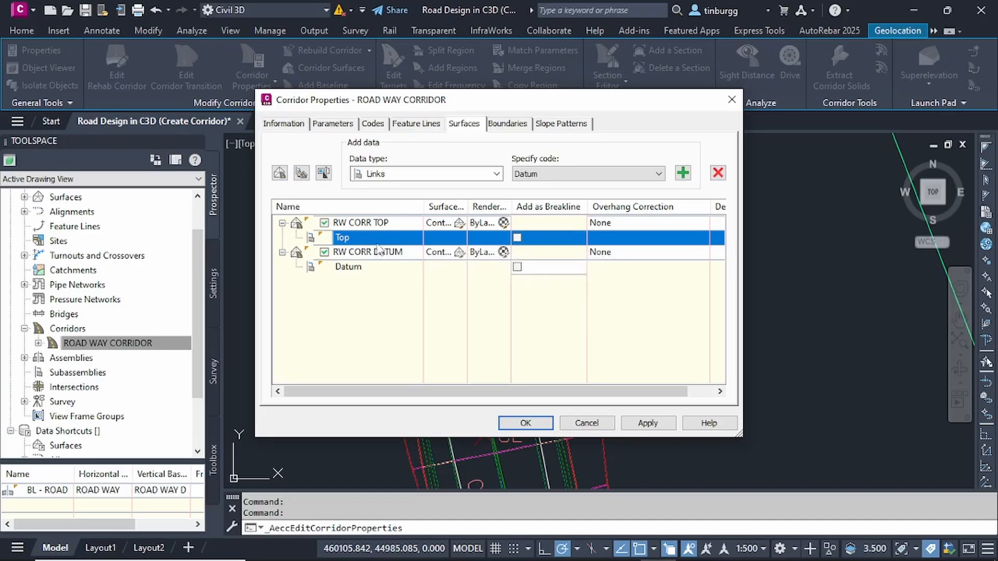
left_click(347, 266)
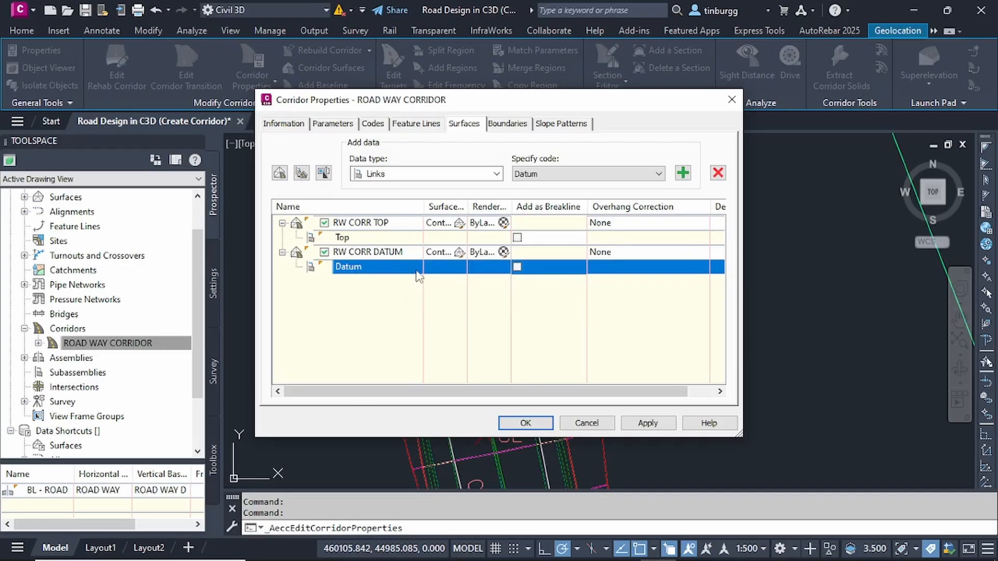
left_click(345, 238)
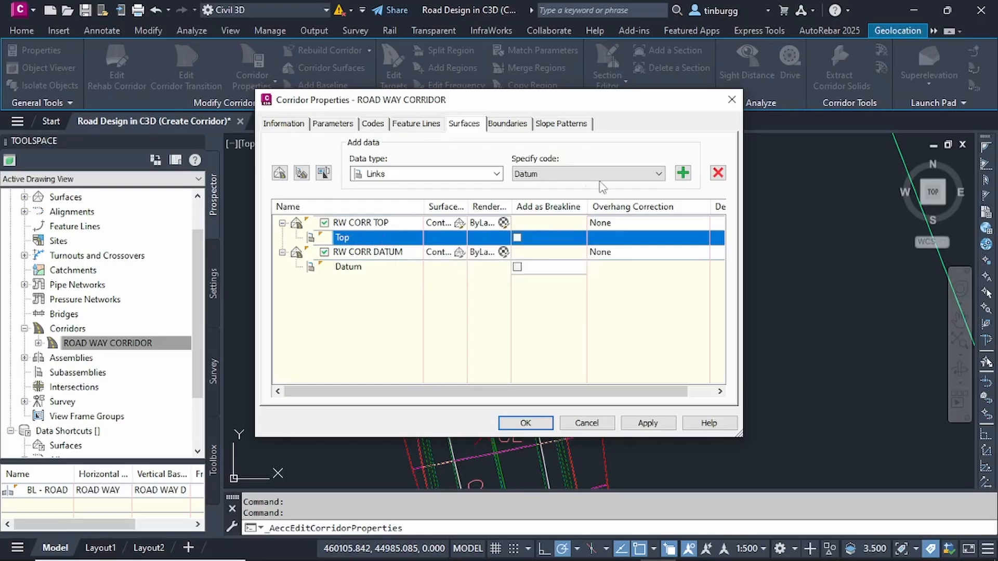
- Apply the RW CORR TOP and RW CORR DATUM surface definitions to ROAD WAY CORRIDOR and close its properties
left_click(659, 174)
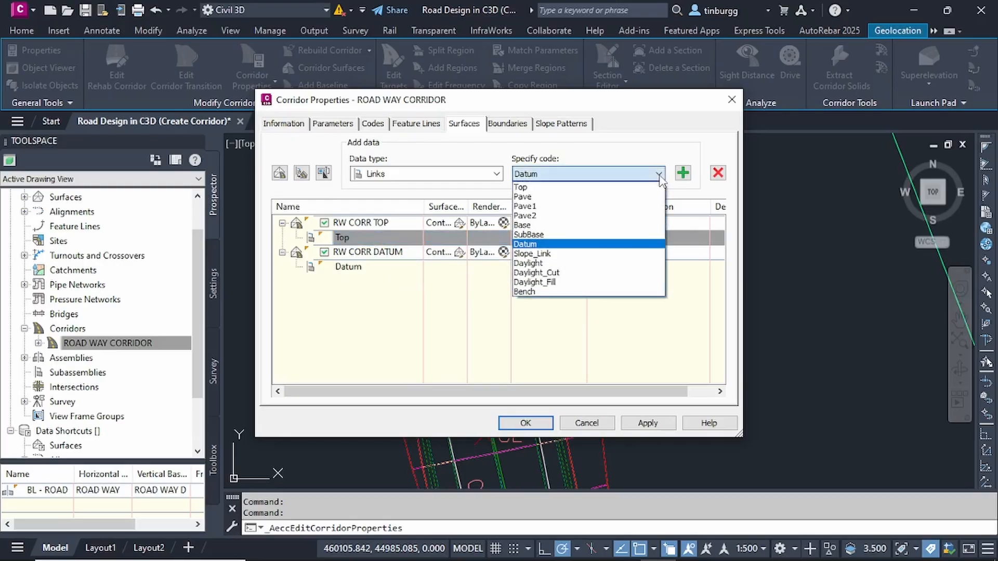
left_click(430, 296)
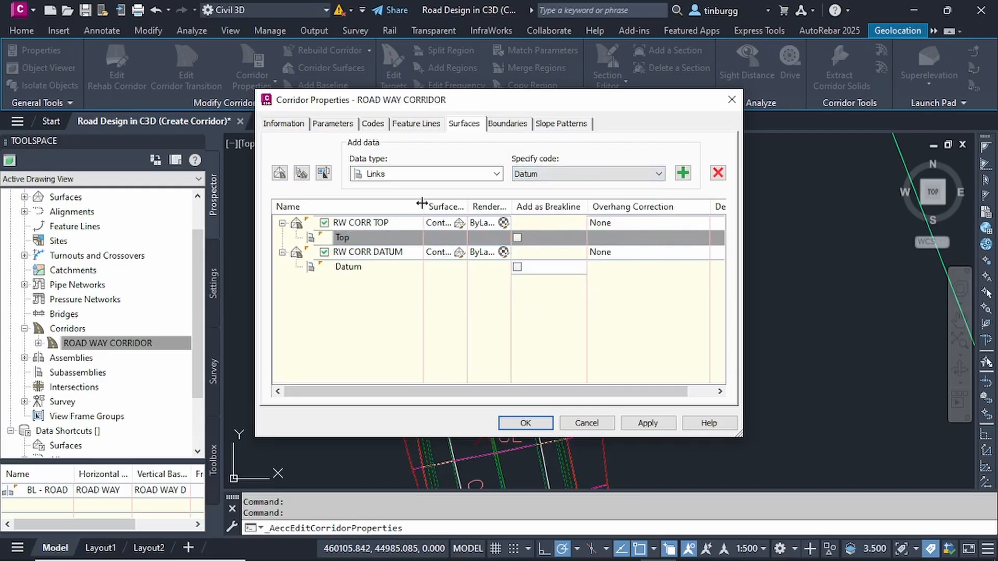
left_click(502, 223)
left_click(660, 427)
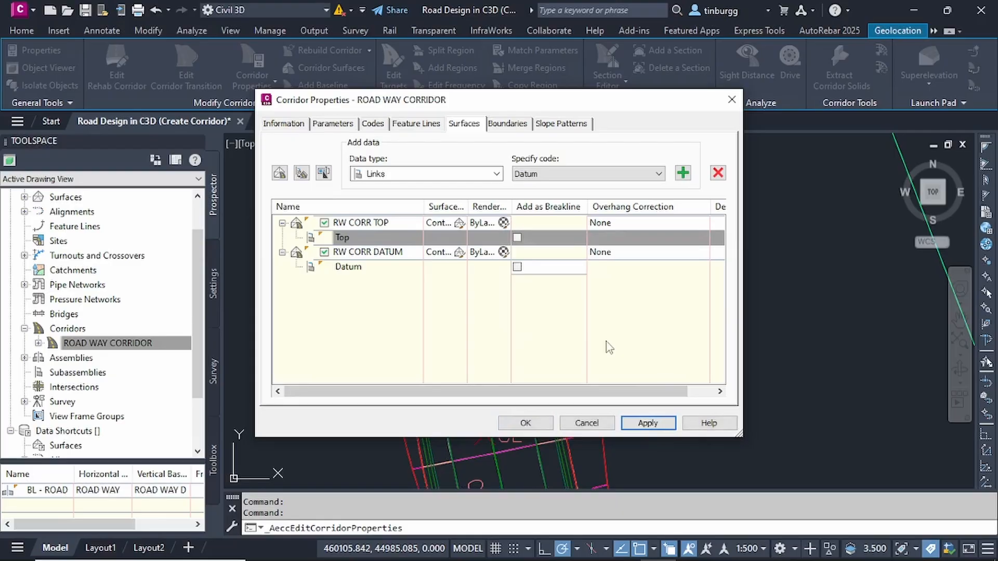
left_click(526, 423)
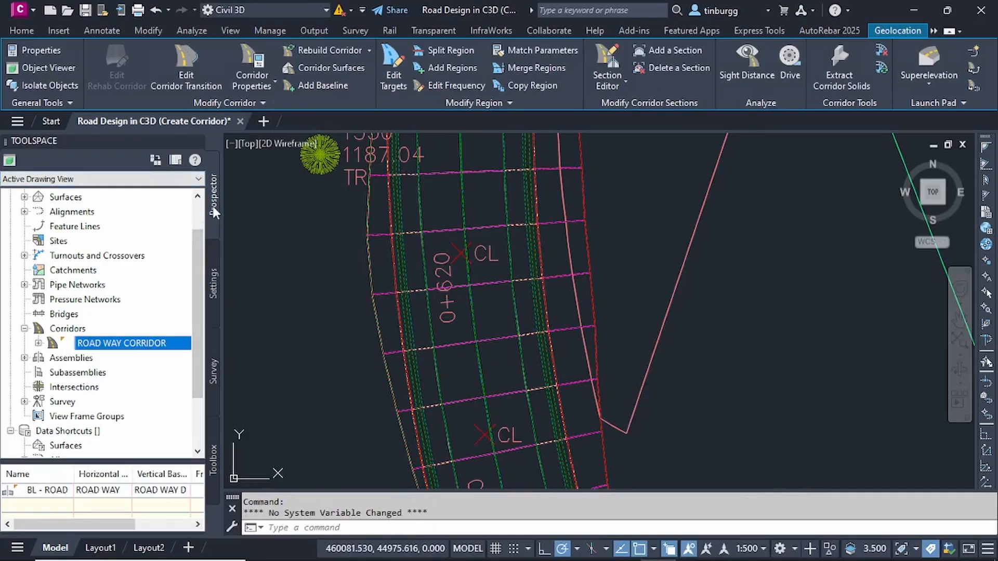
- Expand the drawing's surfaces collection and check the EG, RW CORR DATUM and RW CORR TOP entries
left_click(25, 197)
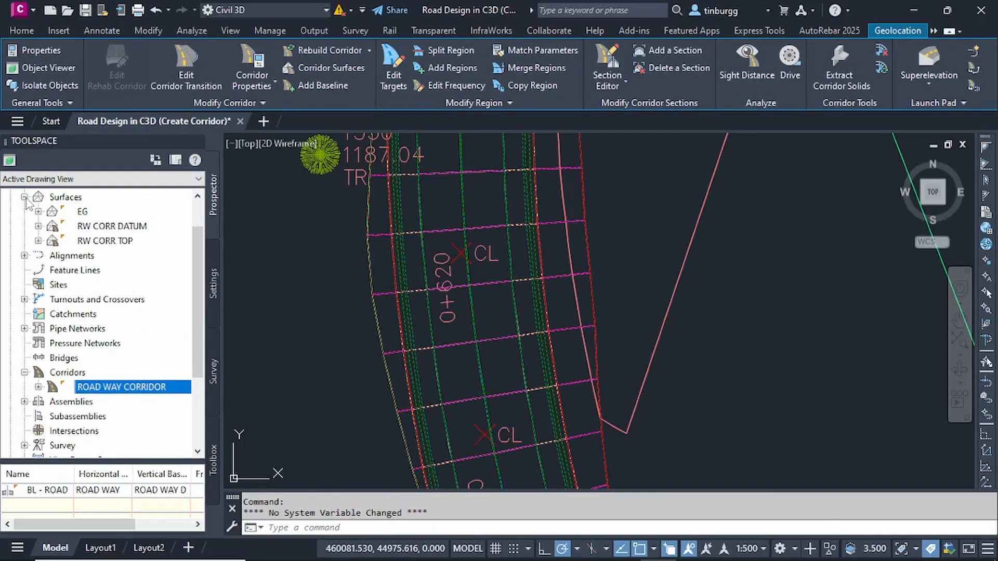
left_click(84, 211)
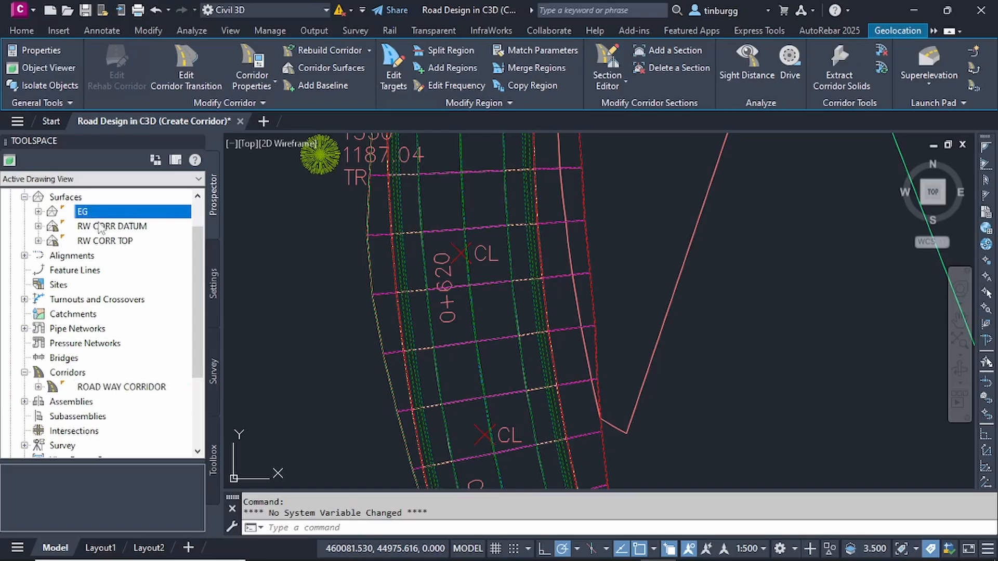
left_click(98, 227)
left_click(100, 239)
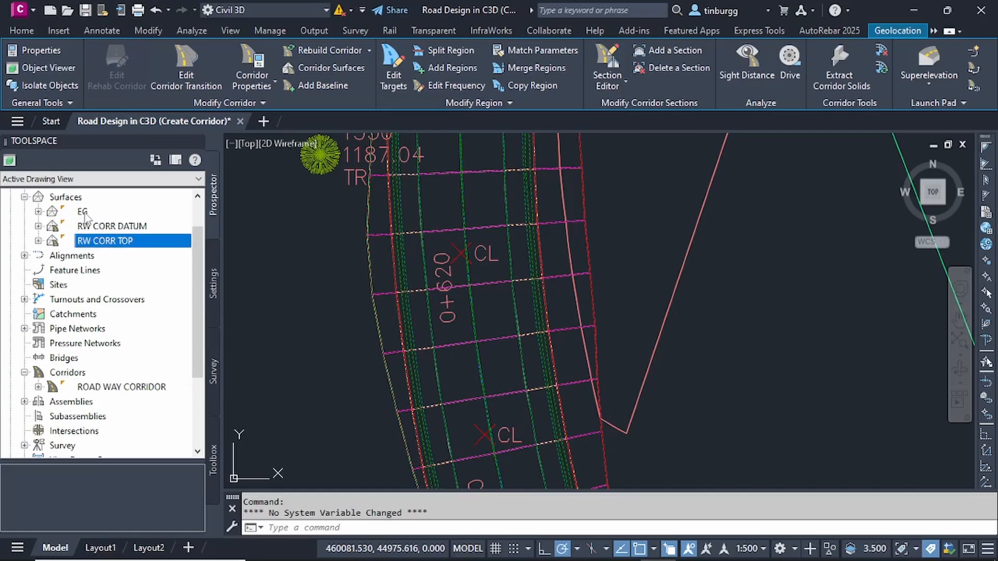
left_click(86, 213)
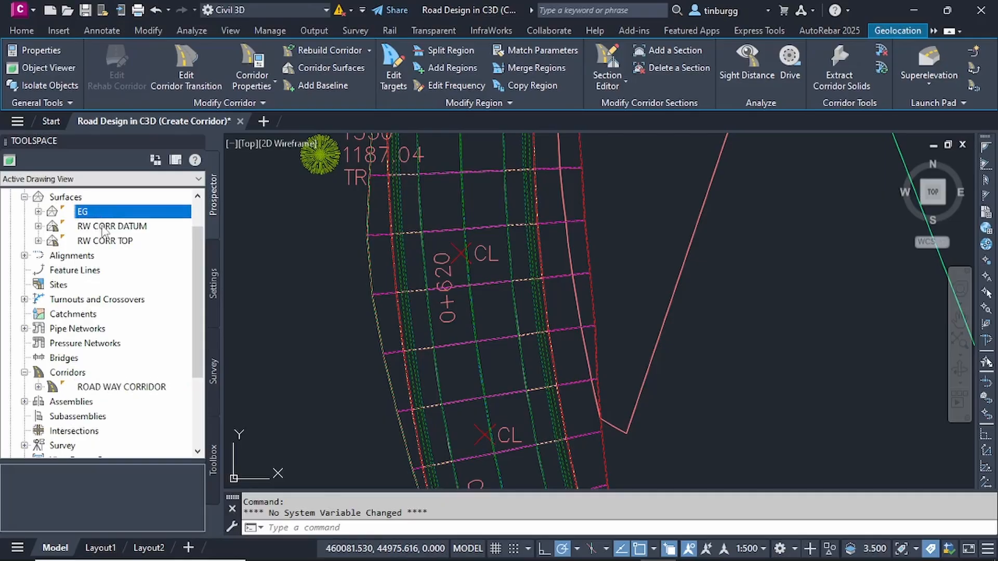
left_click(148, 227)
left_click(120, 241)
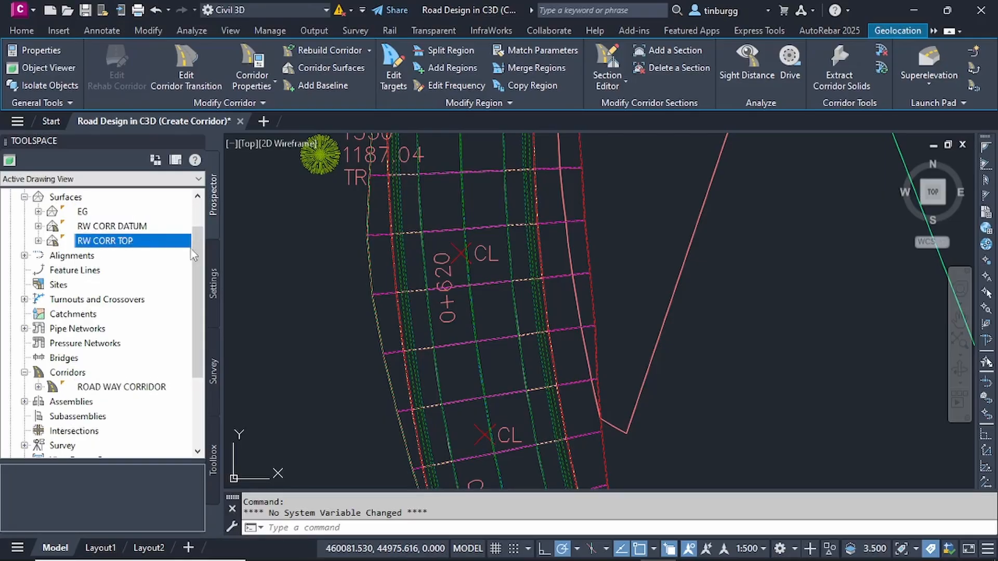
- Deselect the corridor and examine the surface borders and contours around the road bends in plan view
scroll(459, 269, "down", 4)
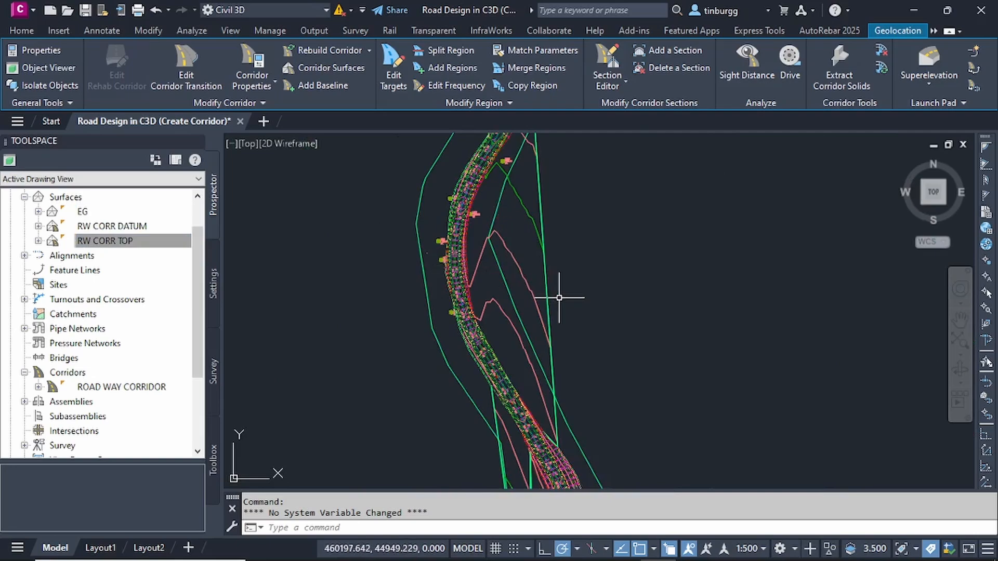
key("Escape")
scroll(485, 268, "up", 1)
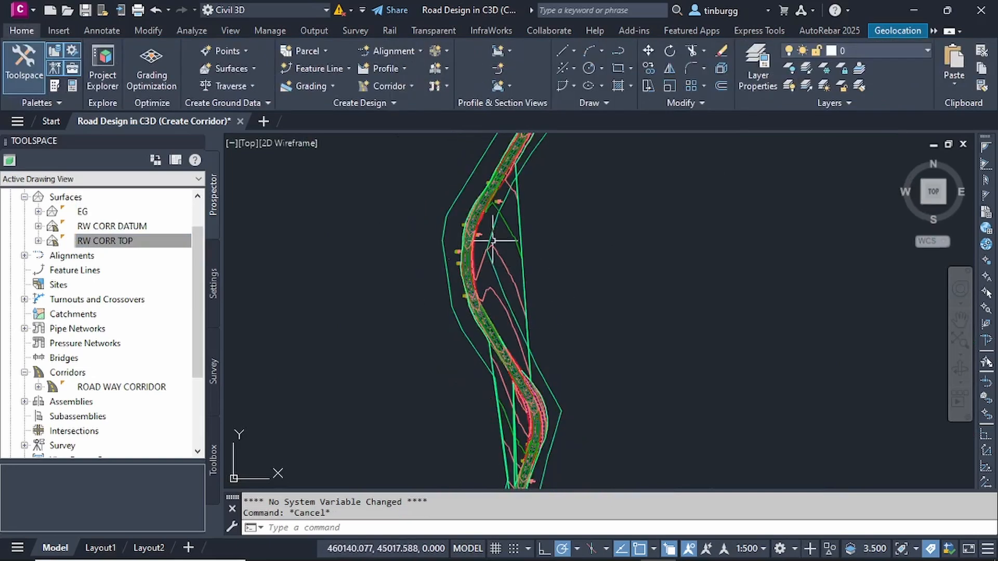
scroll(493, 206, "up", 2)
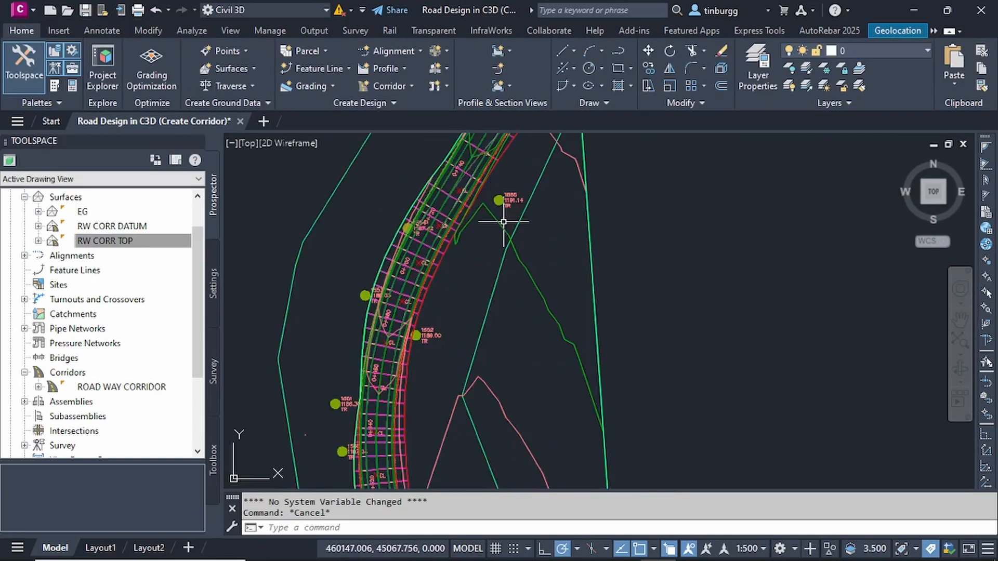
scroll(508, 215, "down", 2)
scroll(508, 275, "down", 1)
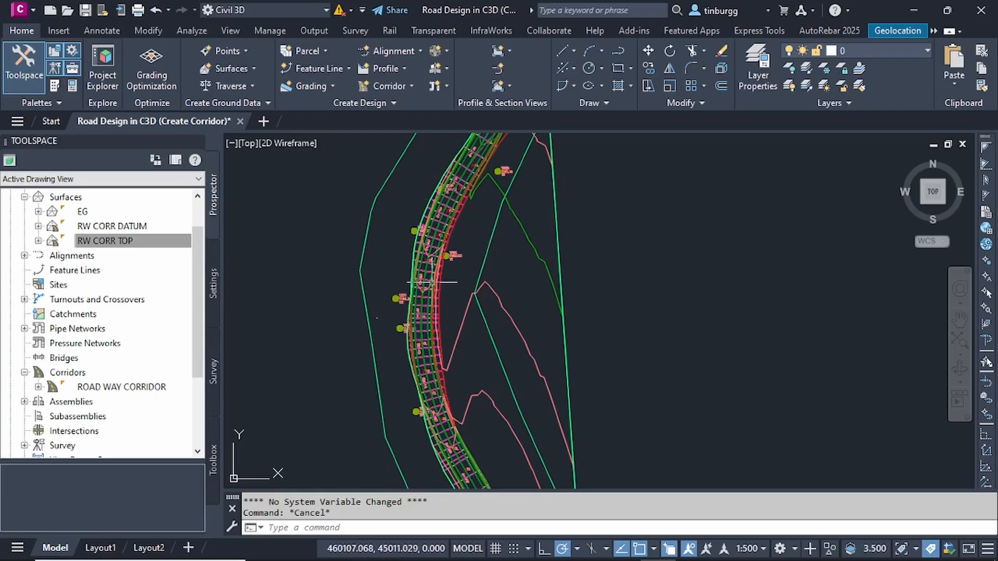
scroll(457, 290, "down", 2)
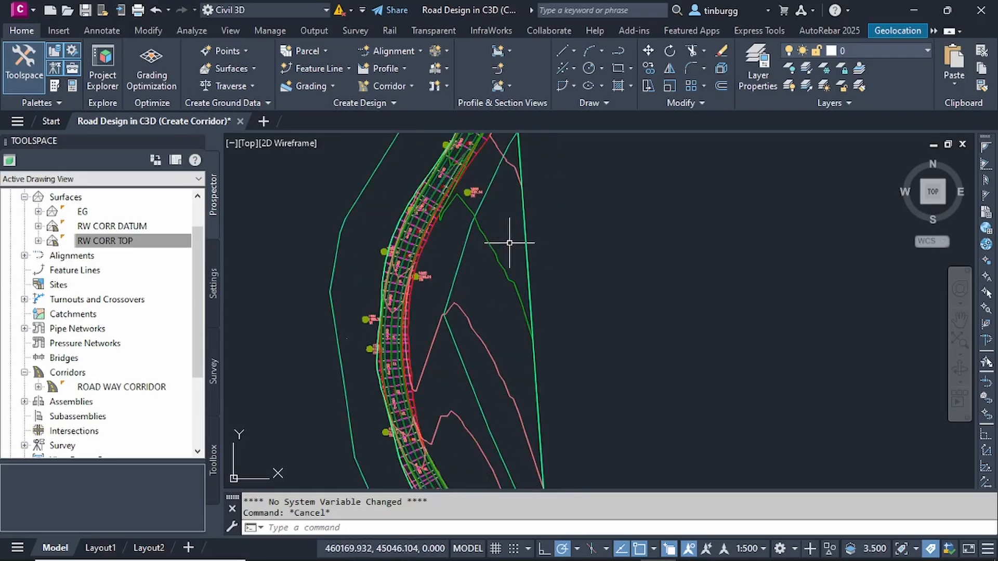
scroll(527, 268, "down", 2)
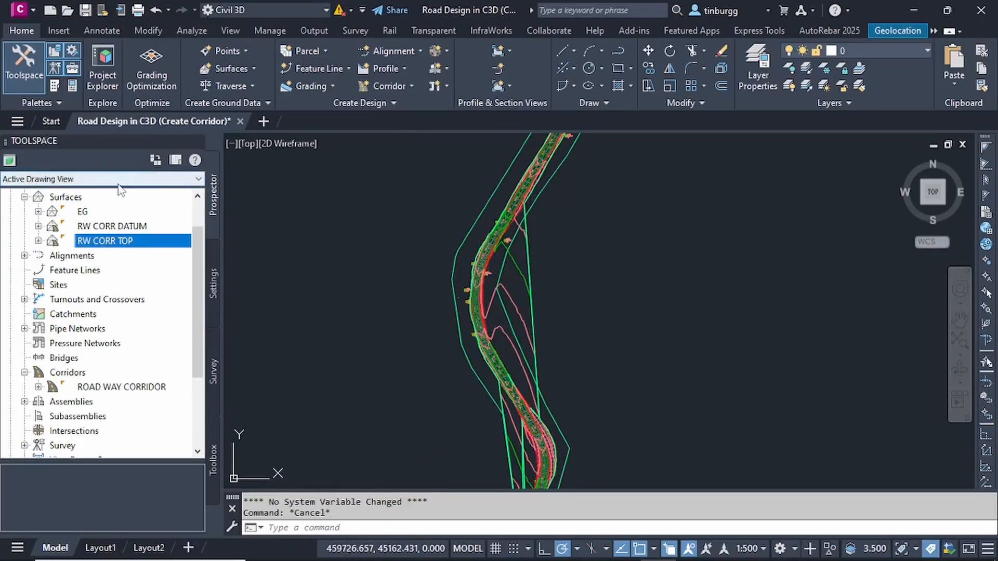
- Set the EG surface's style to _No Display in its surface properties
left_click(87, 211)
right_click(89, 213)
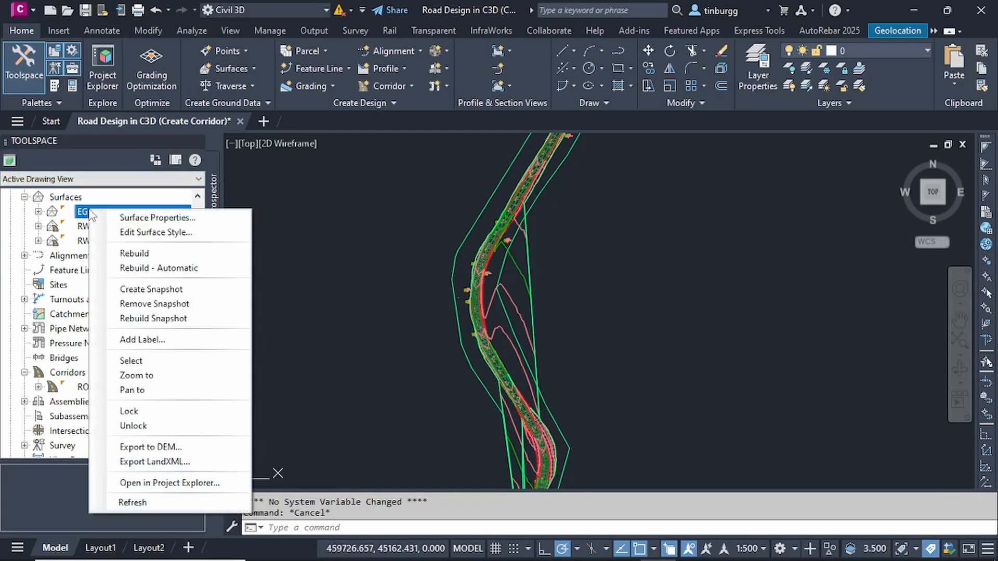
left_click(150, 219)
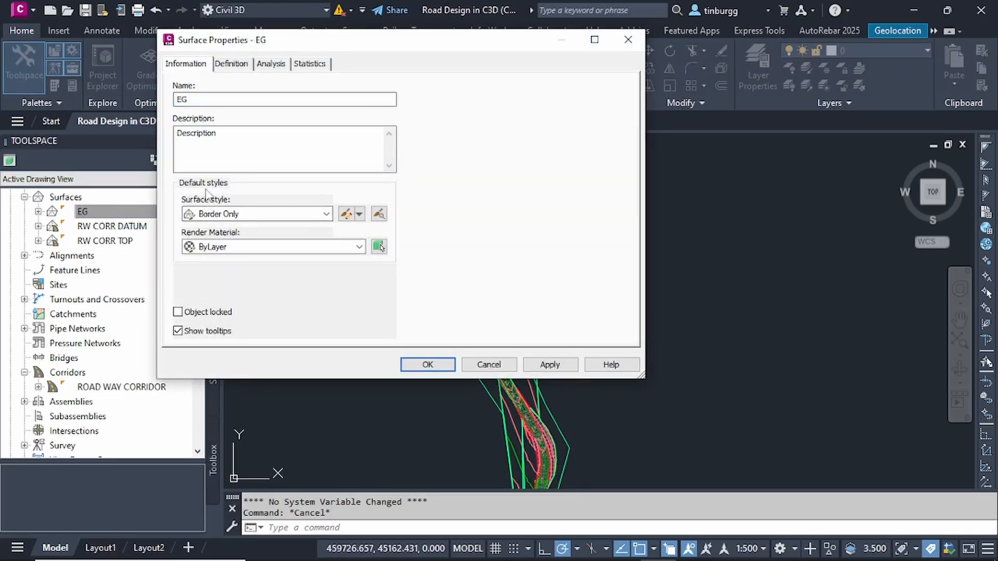
left_click(326, 213)
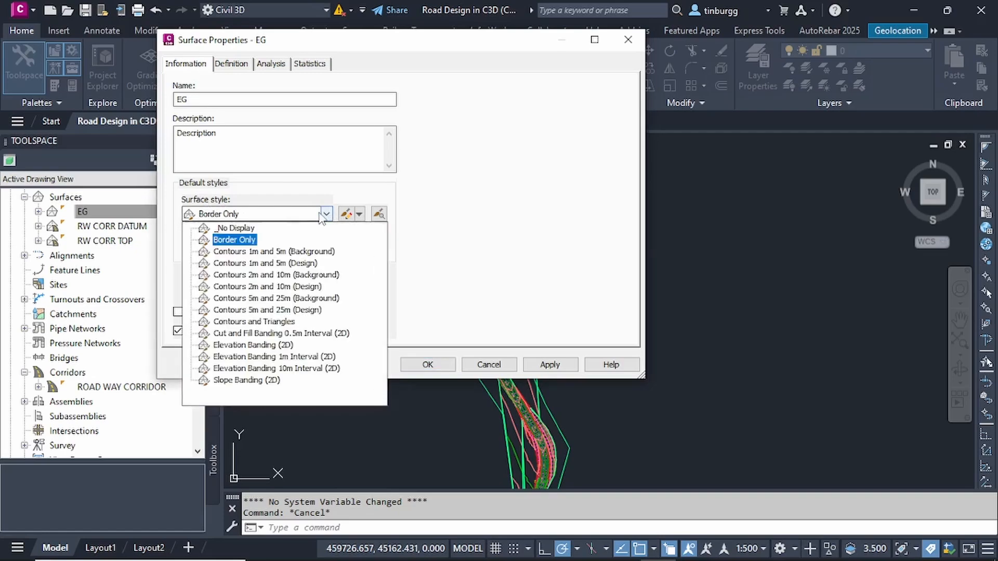
left_click(254, 228)
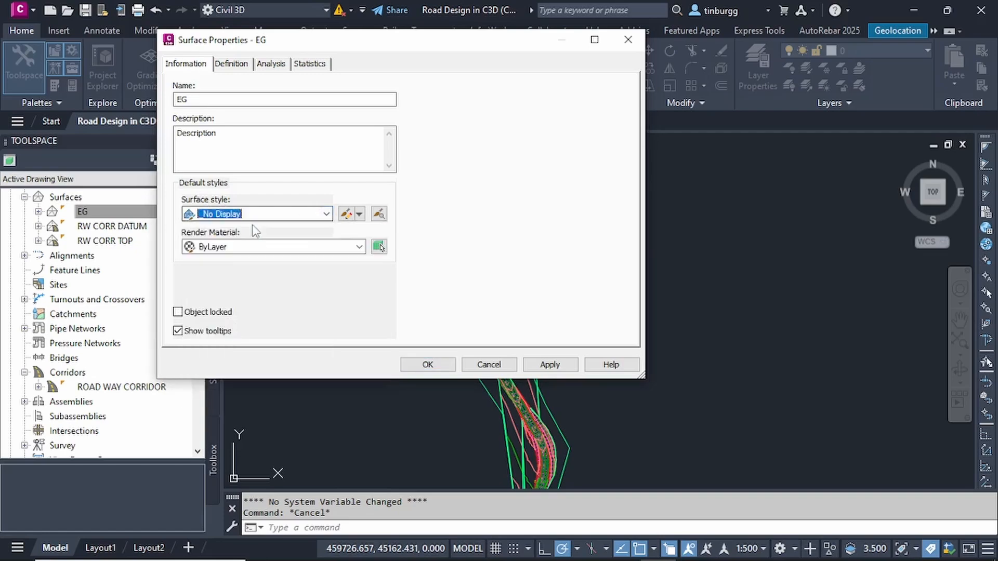
left_click(427, 365)
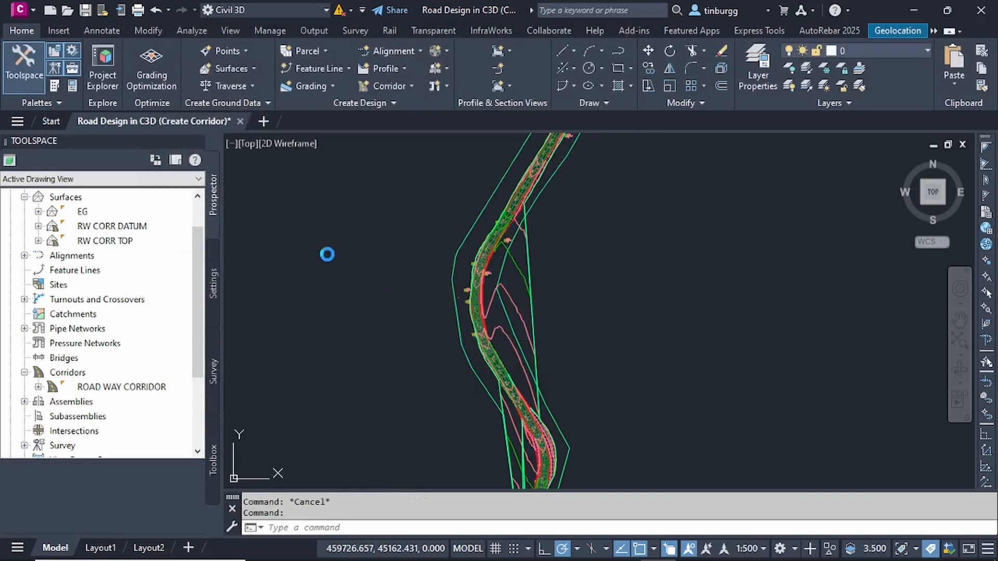
left_click(89, 212)
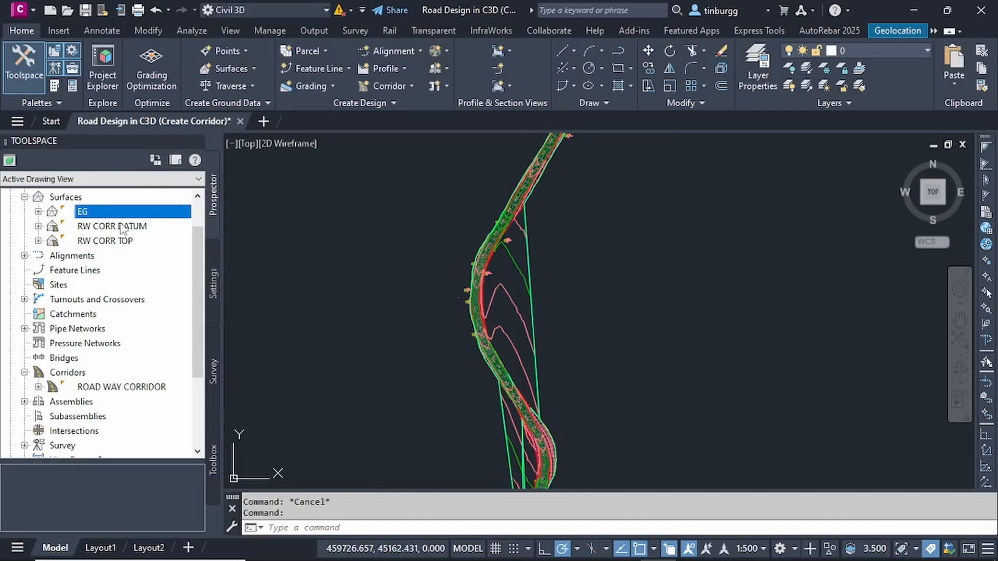
- Select a corridor TIN surface beside the road bend and inspect its full extent in the Object Viewer
scroll(514, 264, "up", 5)
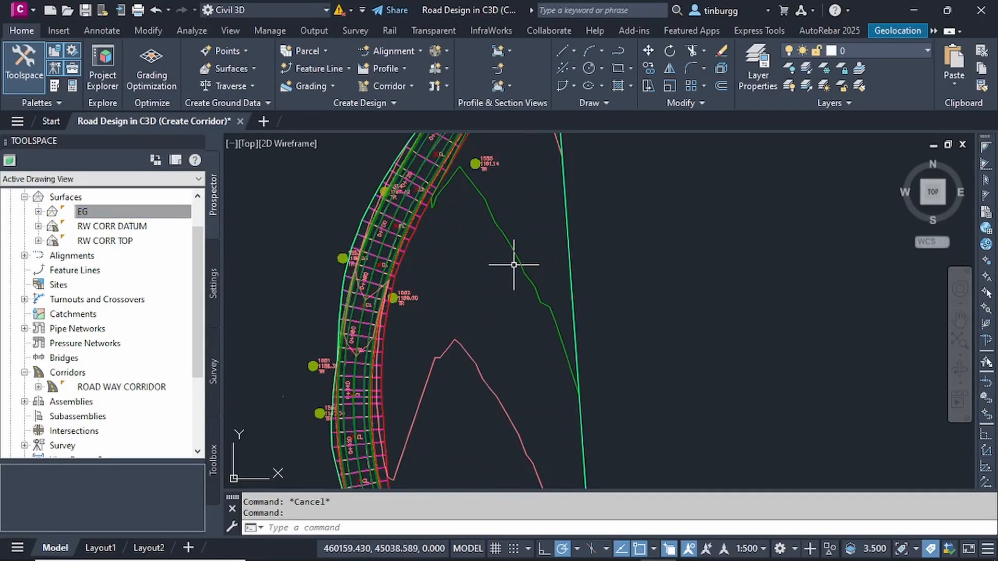
scroll(515, 263, "down", 3)
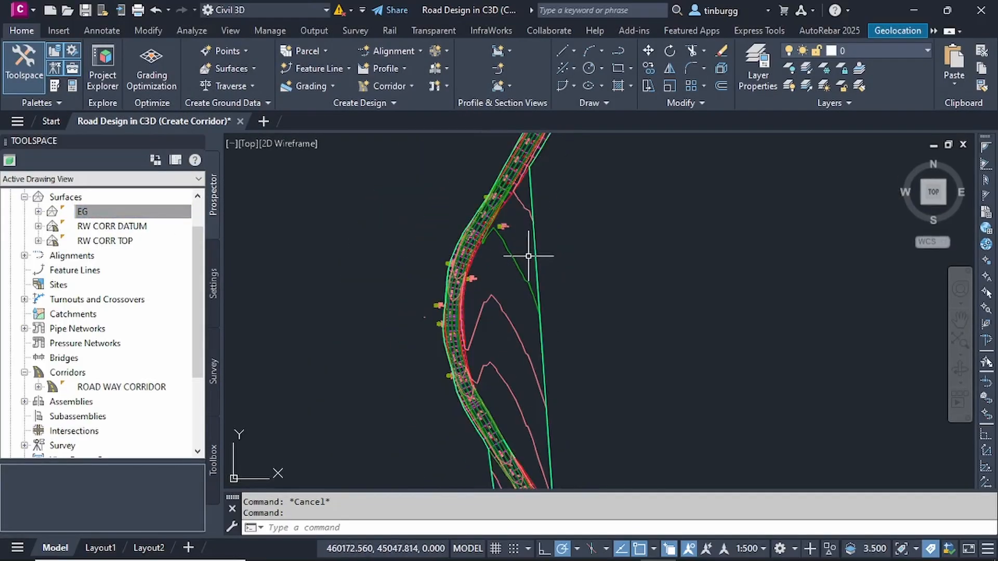
scroll(532, 258, "up", 2)
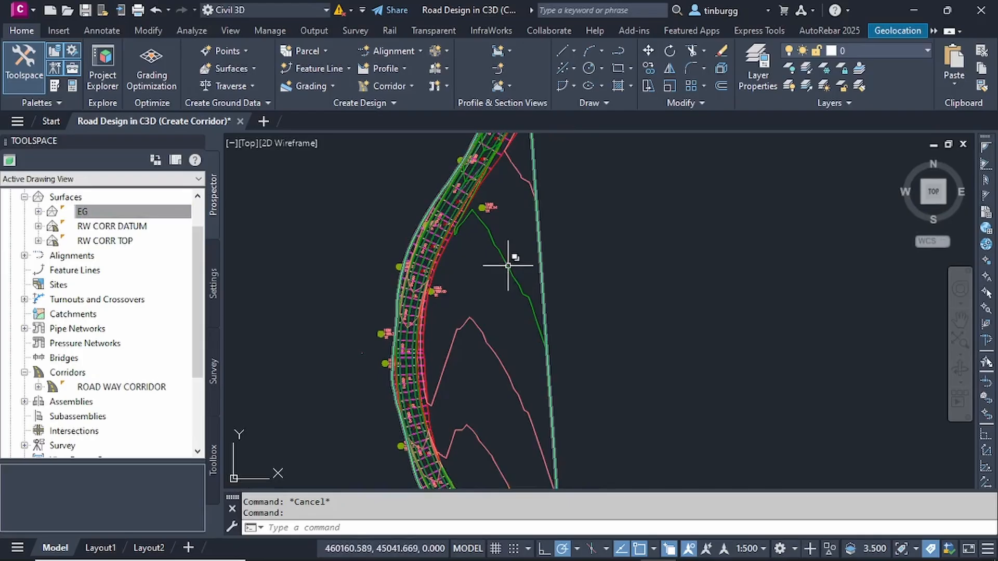
left_click(508, 265)
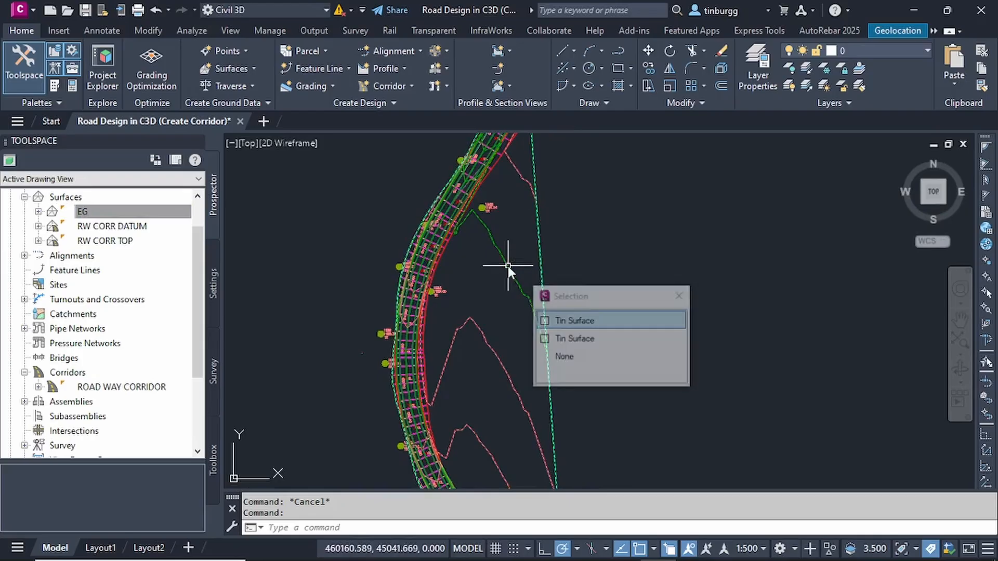
left_click(572, 320)
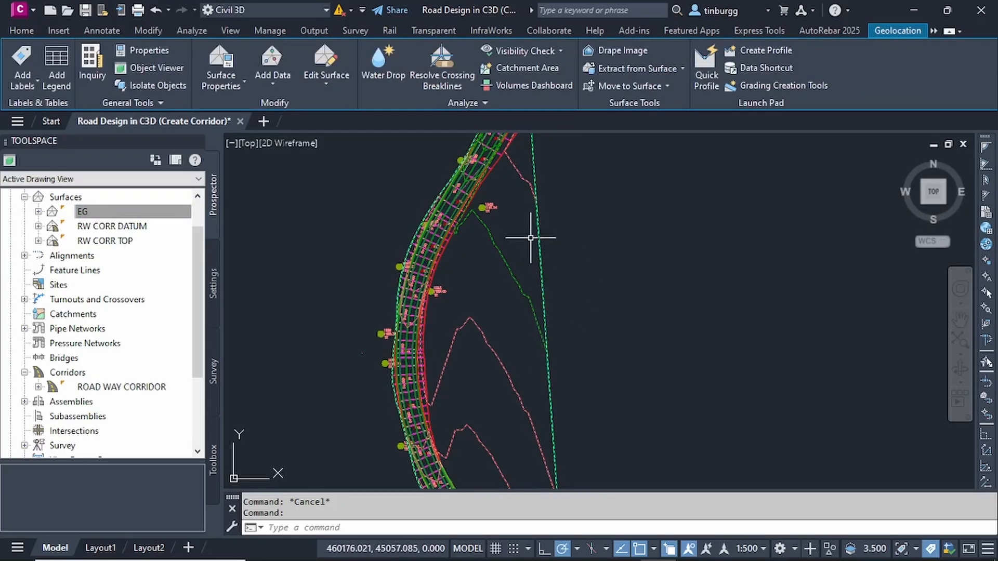
left_click(158, 68)
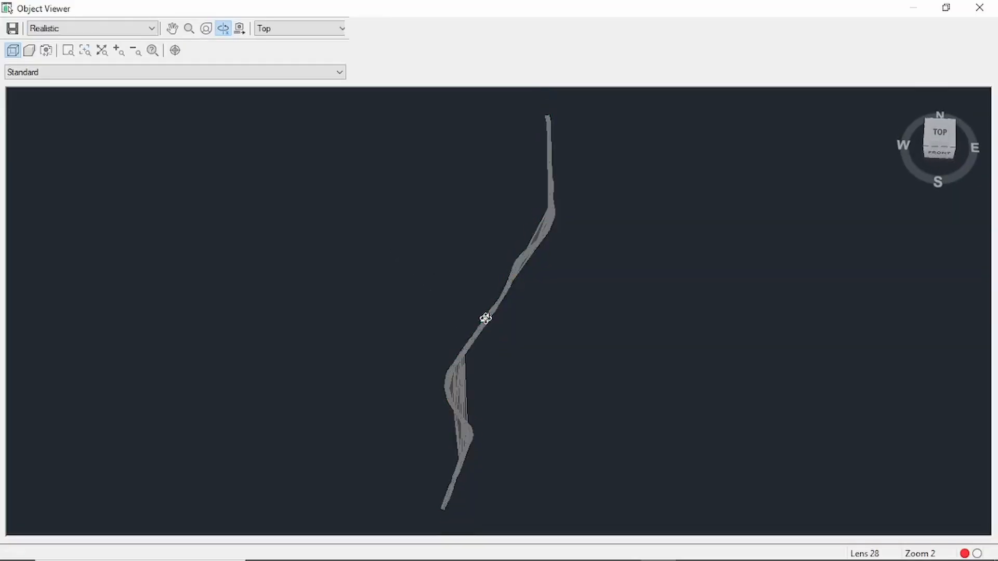
scroll(457, 374, "up", 3)
scroll(458, 381, "down", 5)
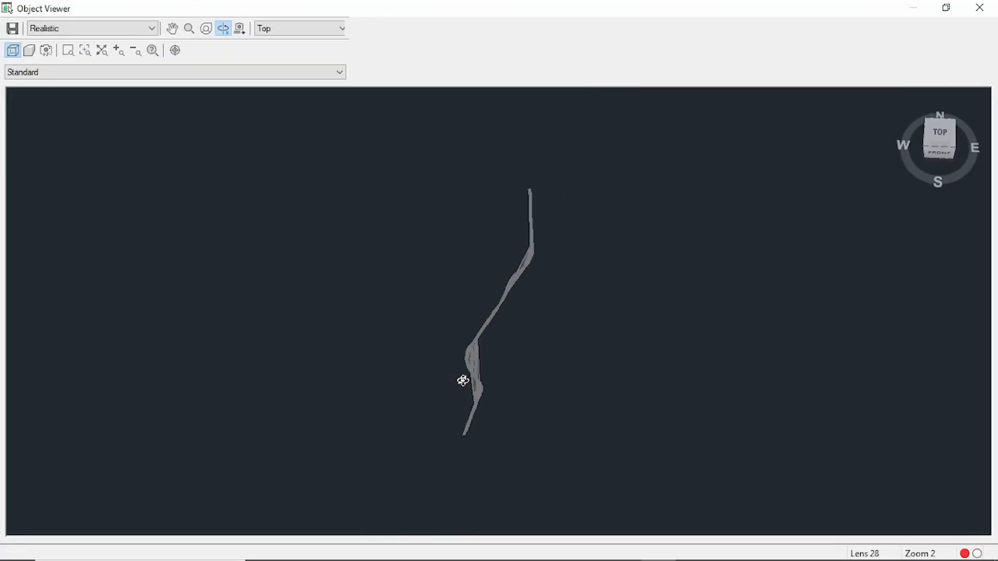
scroll(481, 405, "up", 2)
scroll(465, 428, "up", 2)
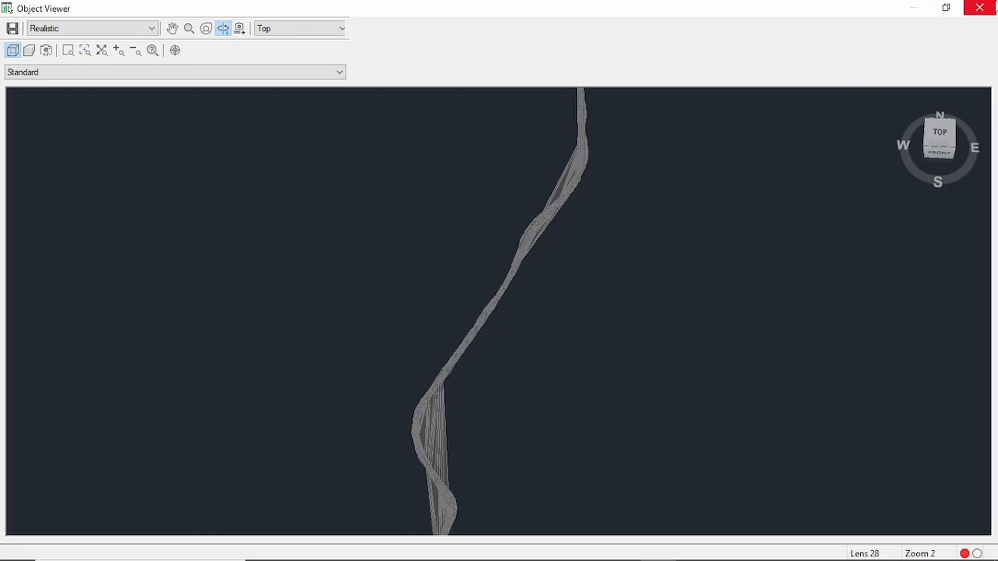
left_click(979, 7)
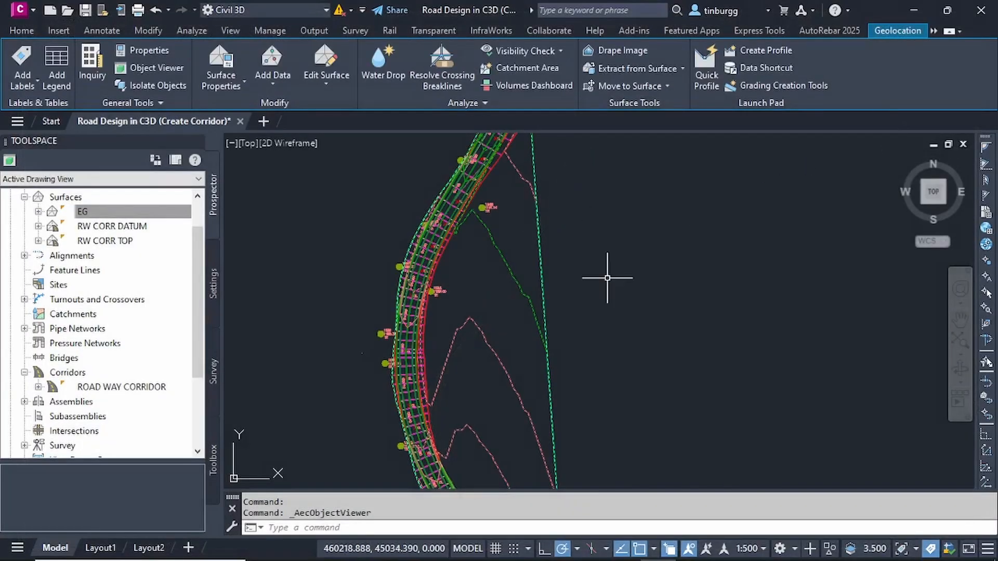
- Examine the selected corridor surface's border and contours relative to the road edges along both bends
scroll(612, 278, "down", 3)
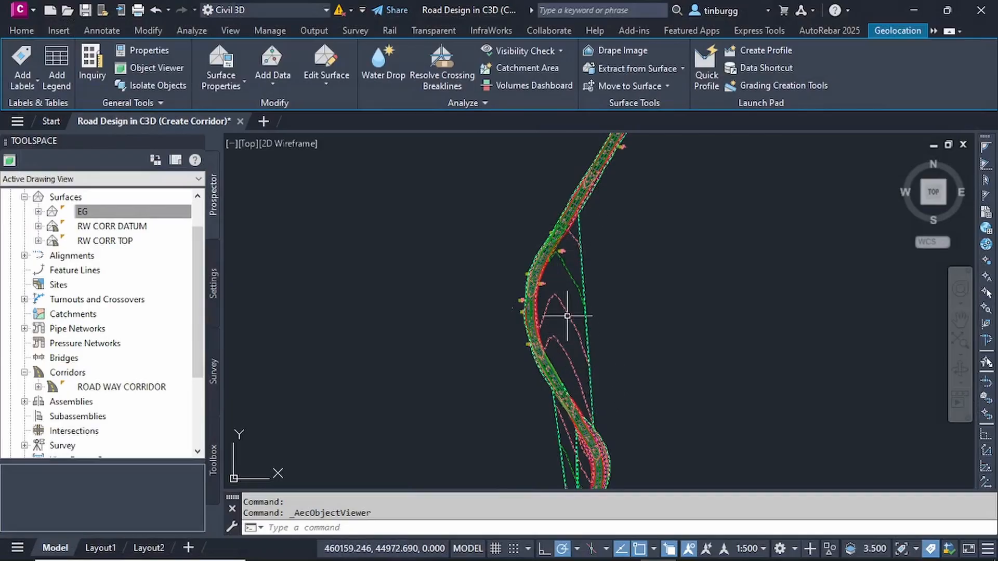
scroll(567, 304, "up", 3)
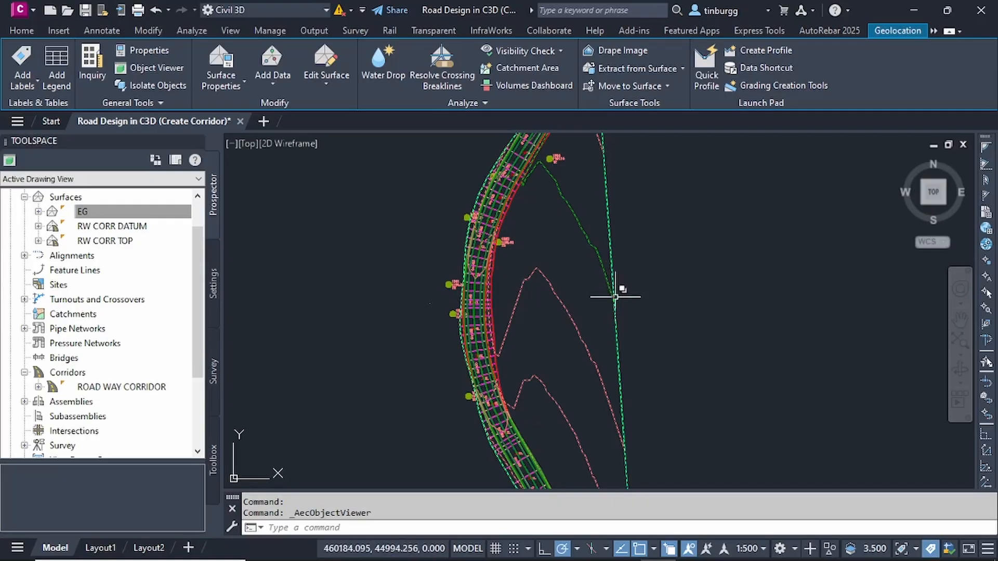
scroll(617, 283, "down", 2)
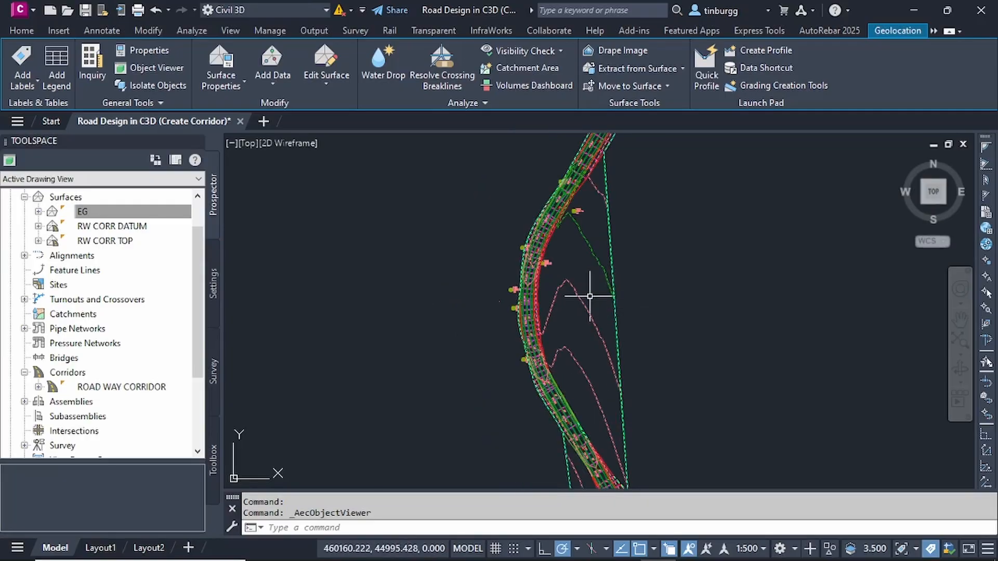
middle_click_drag(602, 366, 606, 207)
middle_click_drag(664, 344, 608, 219)
scroll(581, 227, "up", 4)
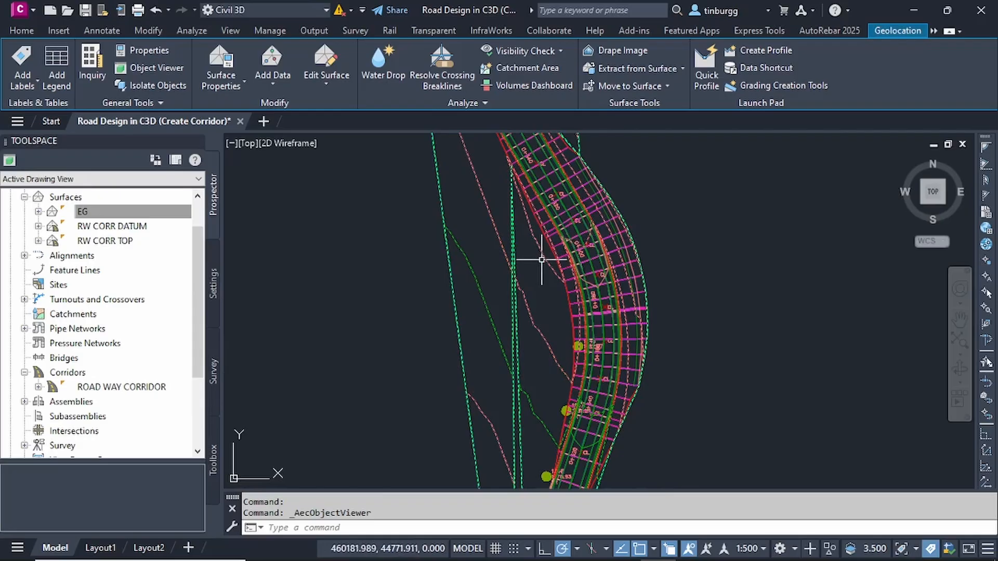
scroll(541, 261, "up", 1)
scroll(542, 260, "down", 2)
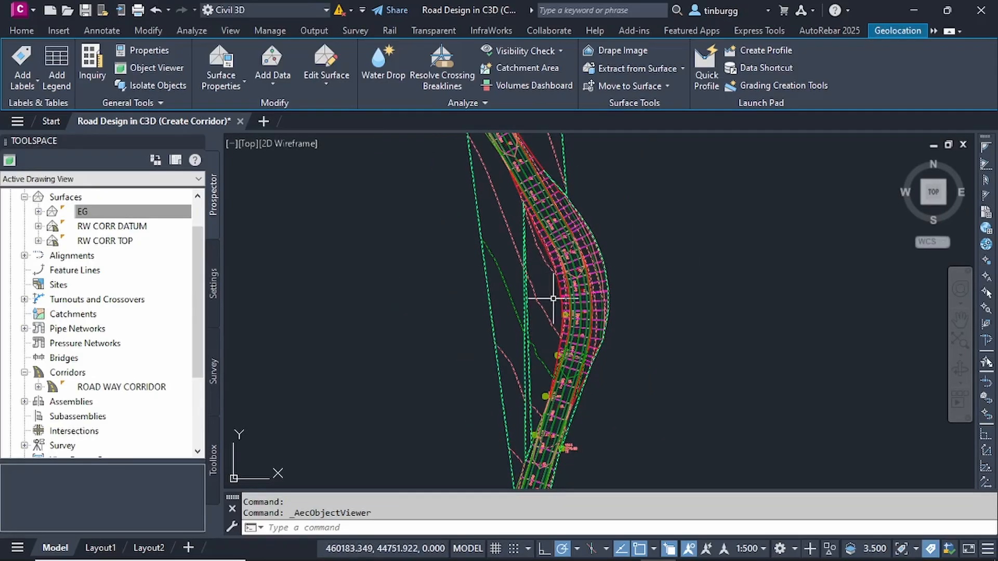
- Follow the corridor surface's border from the lower bend to the upper bend and clear the selection
middle_click_drag(650, 244, 636, 305)
scroll(635, 291, "down", 1)
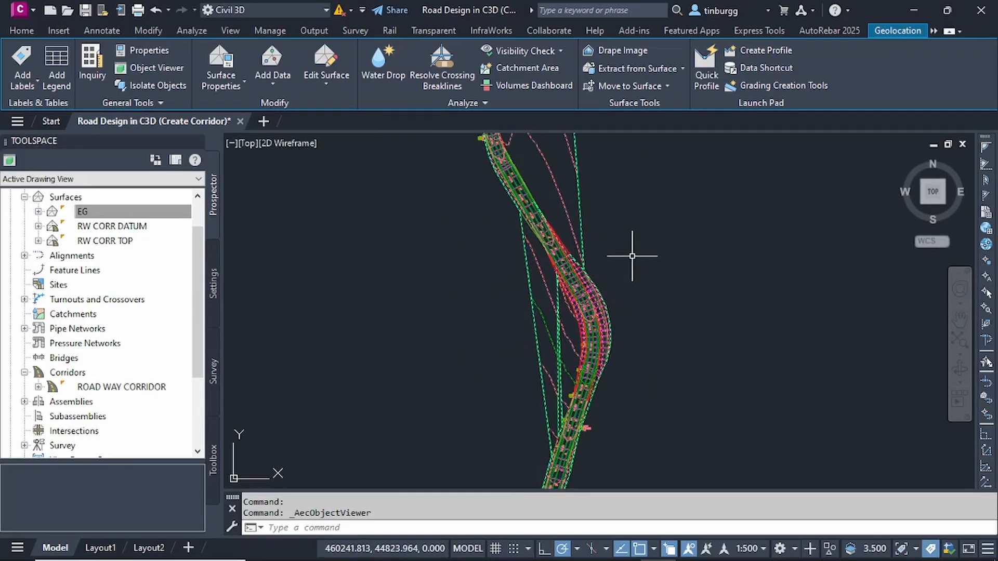
middle_click_drag(634, 259, 647, 311)
scroll(635, 276, "down", 1)
middle_click_drag(654, 223, 633, 292)
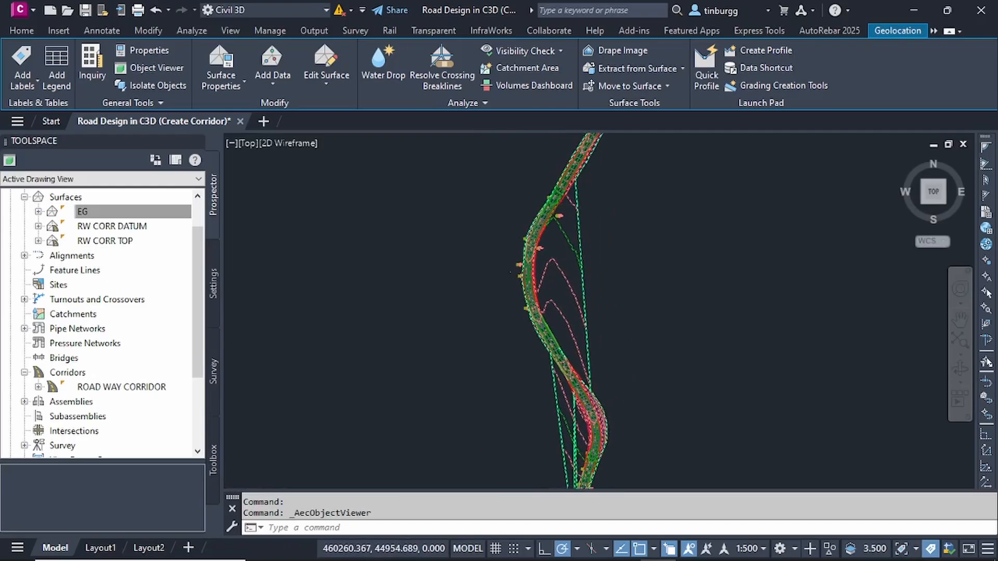
key("Escape")
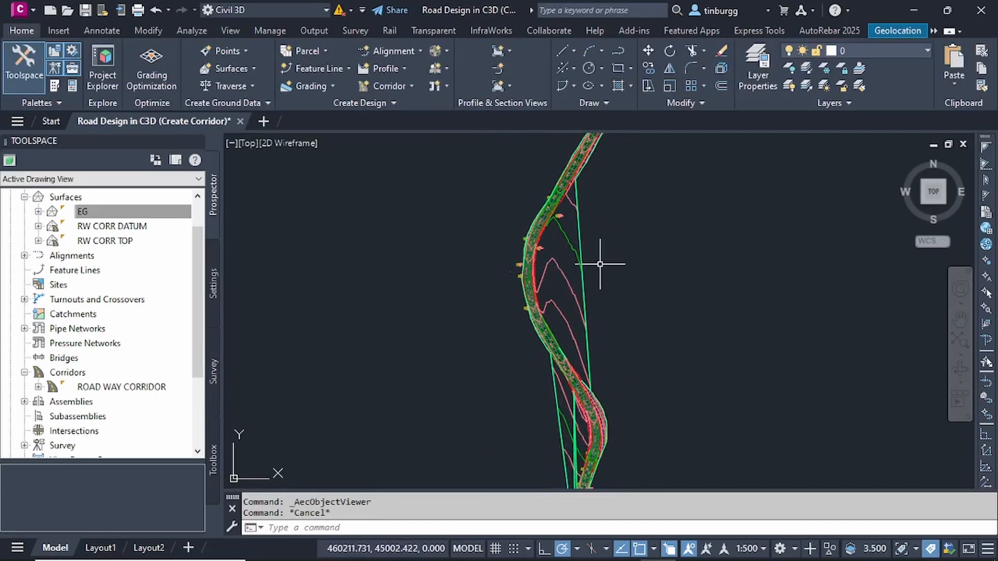
- In the ROAD WAY CORRIDOR properties, add the corridor extents as outer boundary to the RW CORR TOP surface
left_click(140, 388)
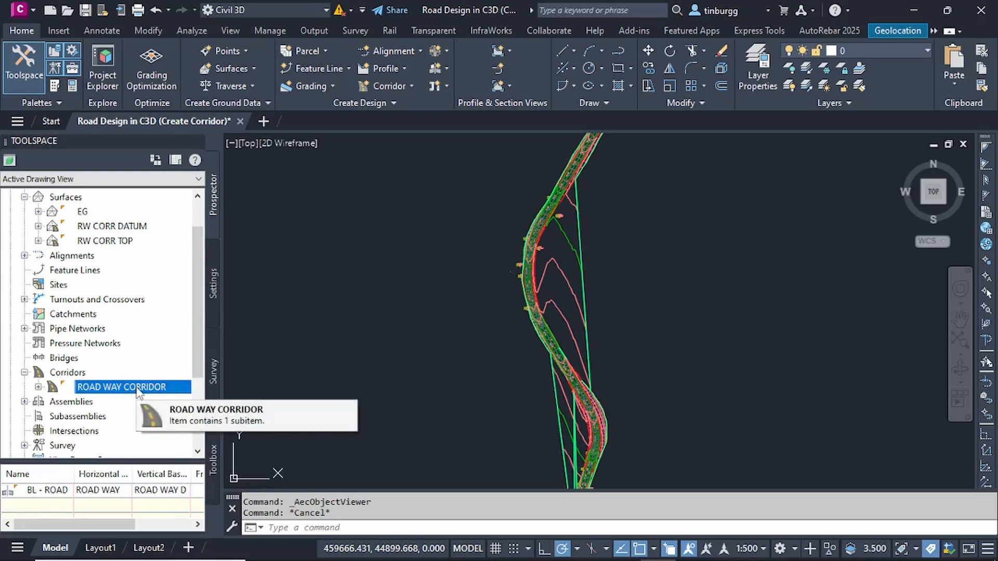
right_click(138, 391)
left_click(211, 161)
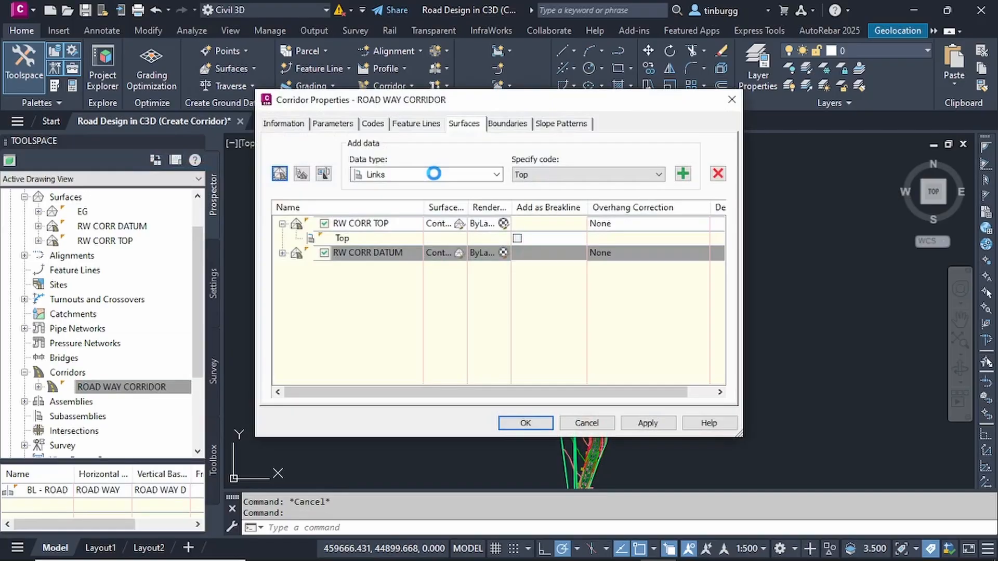
left_click(515, 125)
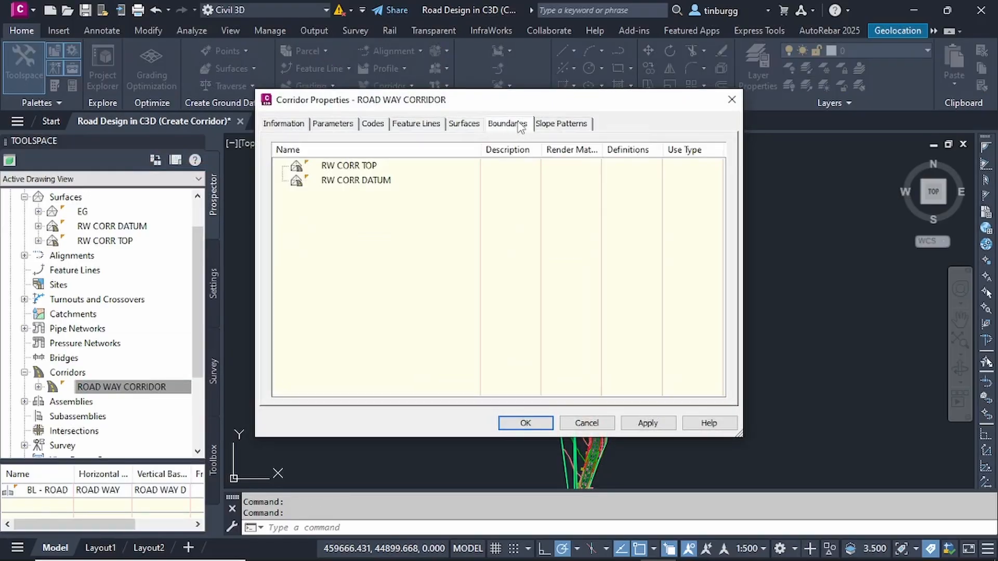
left_click(344, 166)
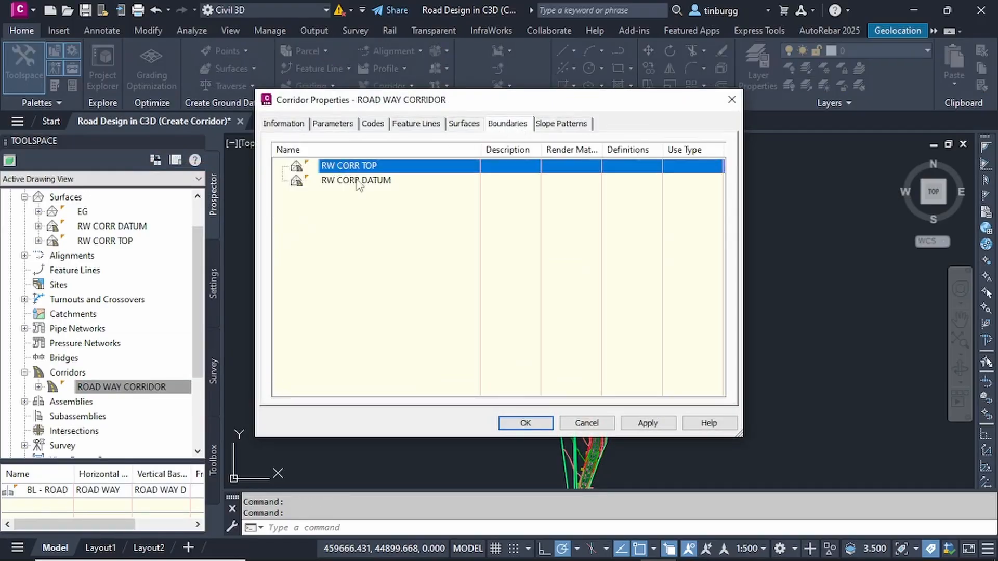
left_click(360, 181)
left_click(351, 166)
right_click(353, 167)
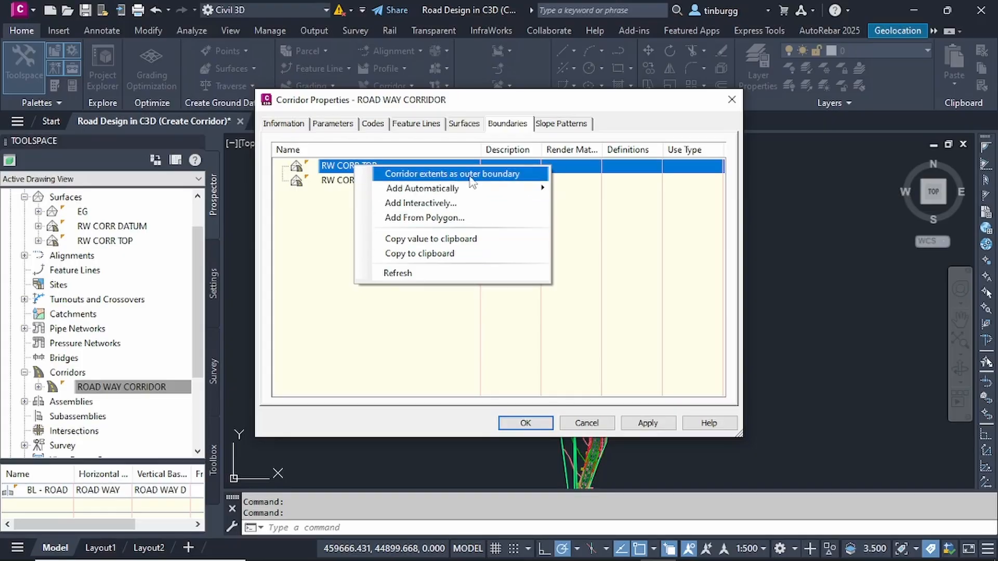
left_click(485, 176)
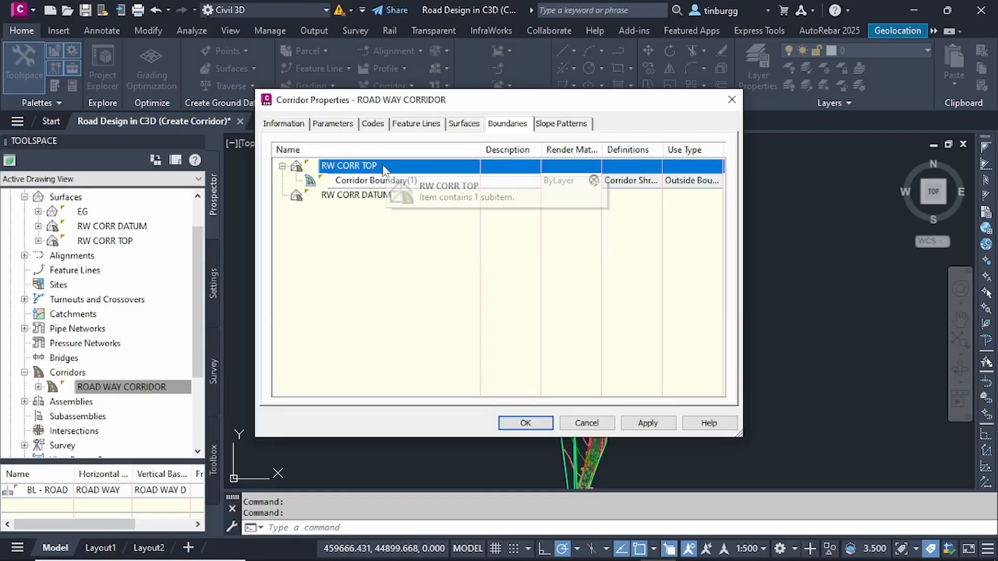
- Add the corridor extents as outer boundary to RW CORR DATUM, and rebuild the corridor to apply the boundaries
left_click(375, 196)
right_click(374, 200)
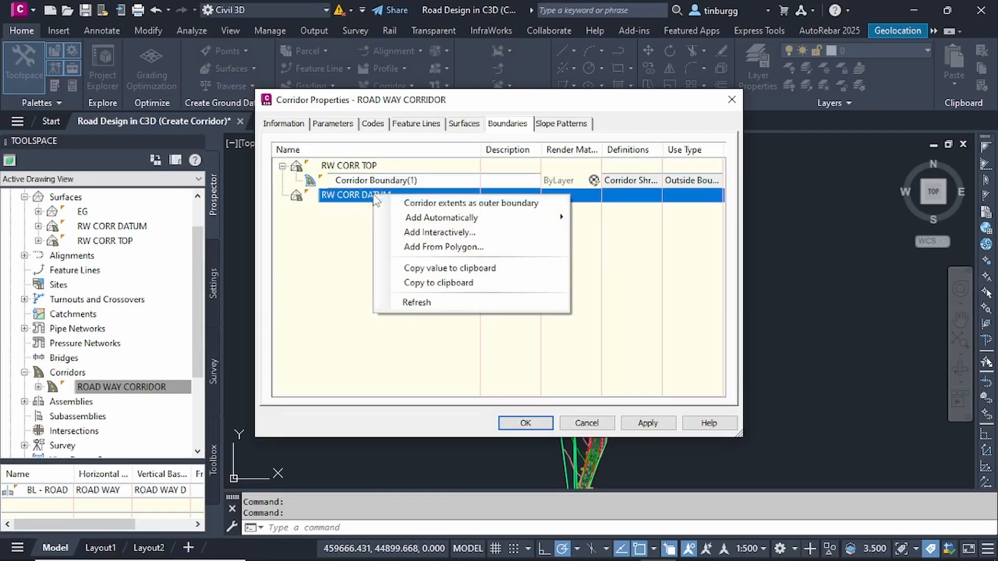
left_click(446, 205)
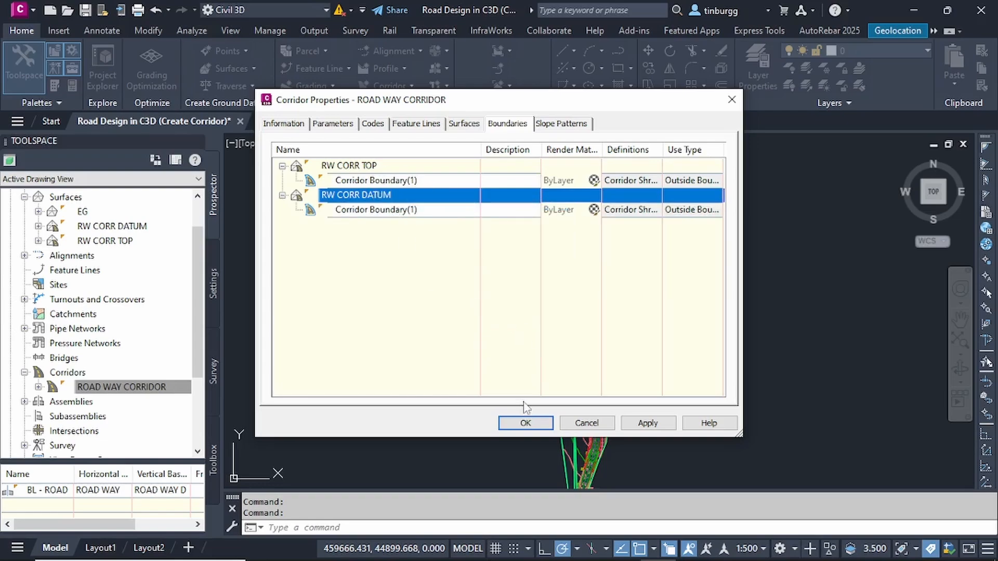
left_click(525, 422)
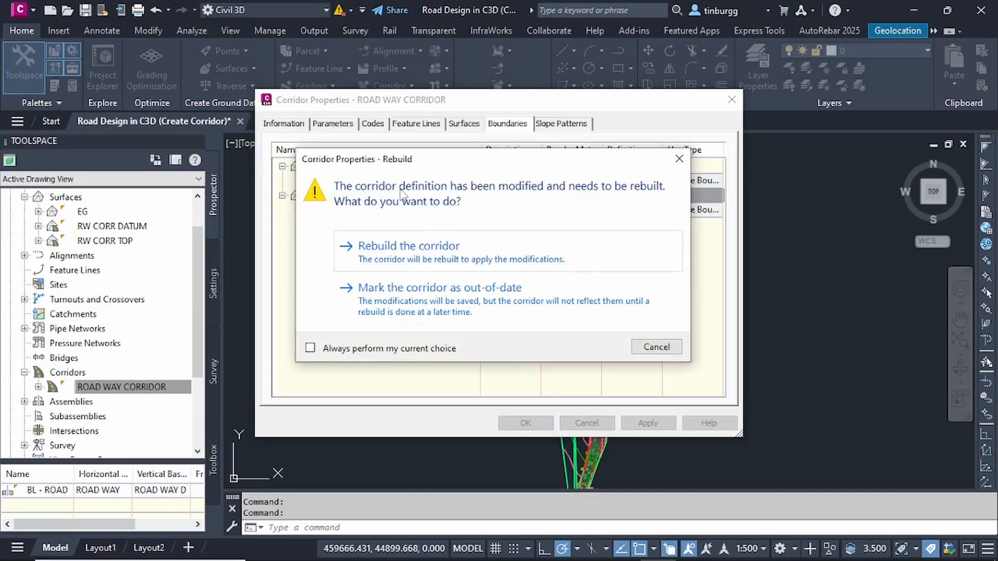
left_click(393, 248)
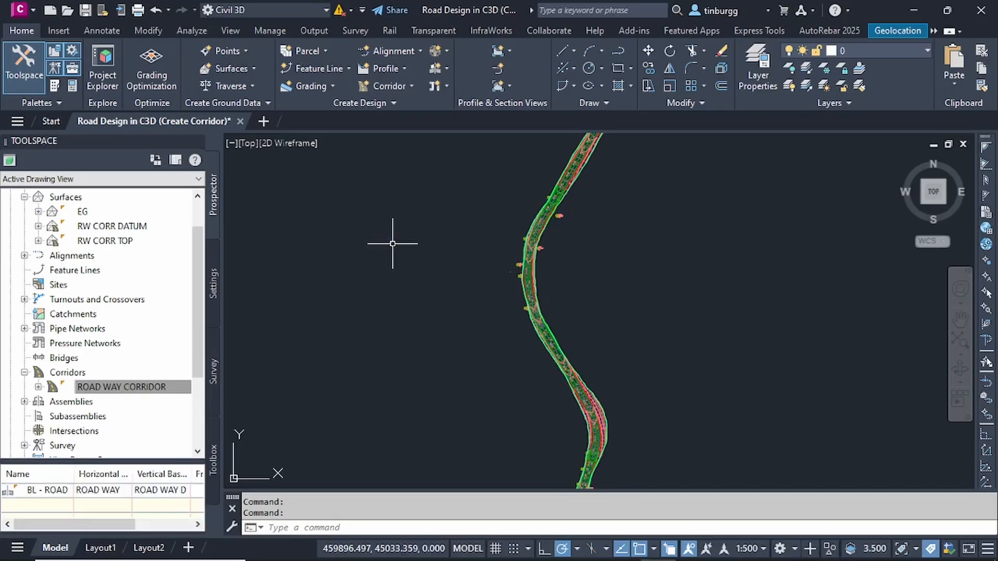
- Examine how the rebuilt surface borders follow the corridor edges along both road bends
scroll(554, 276, "up", 3)
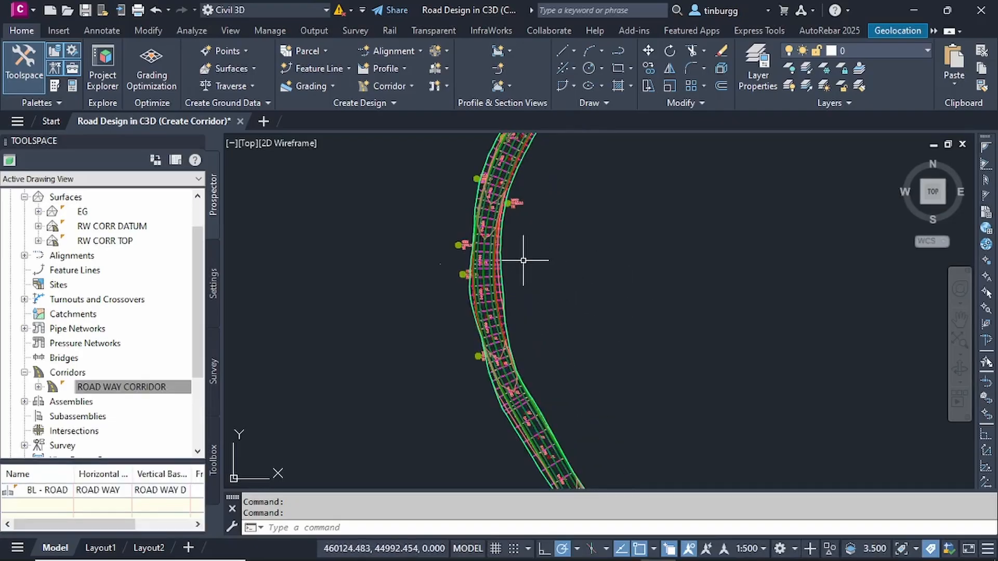
scroll(492, 224, "up", 5)
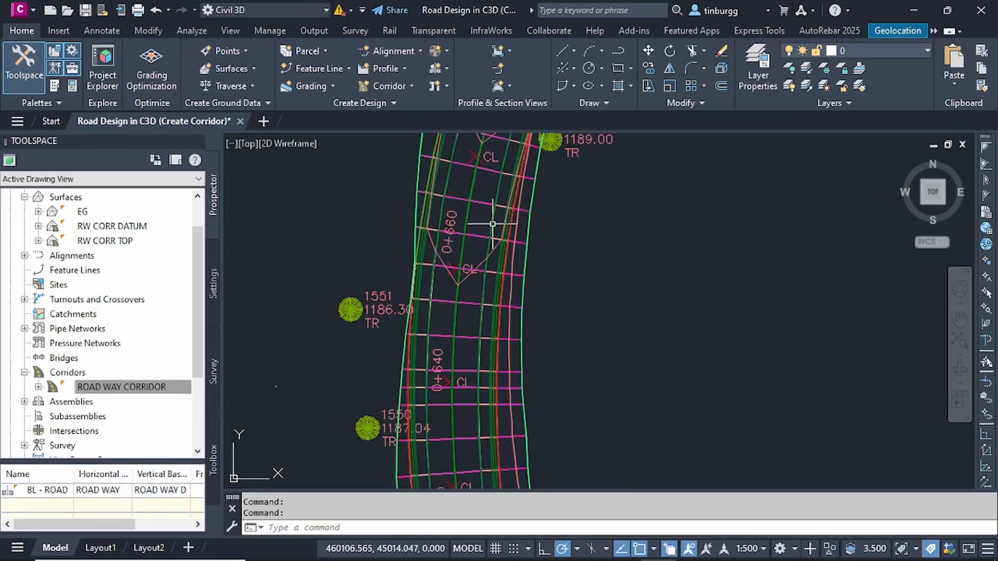
scroll(562, 194, "down", 8)
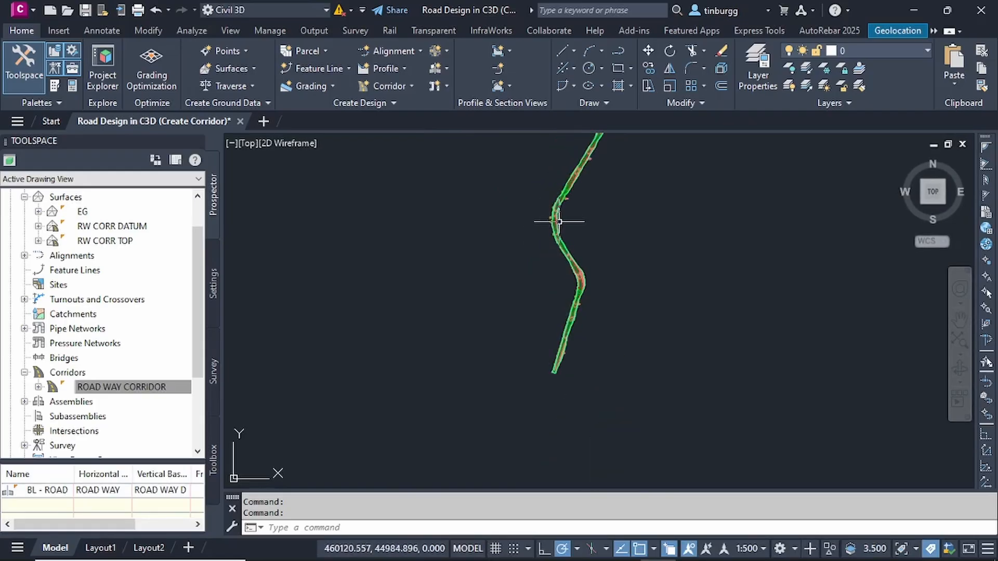
scroll(583, 296, "up", 2)
scroll(562, 213, "up", 3)
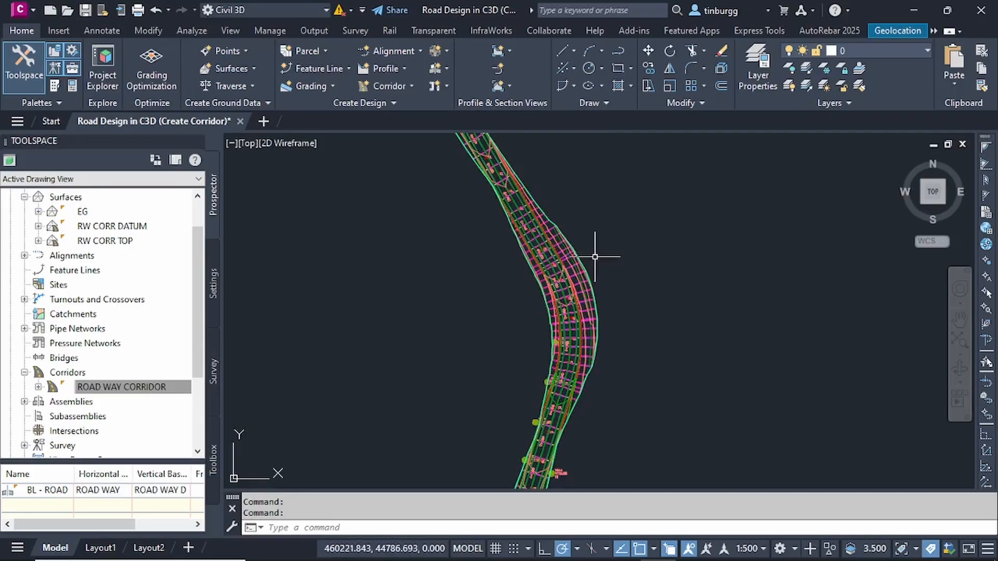
scroll(574, 257, "down", 2)
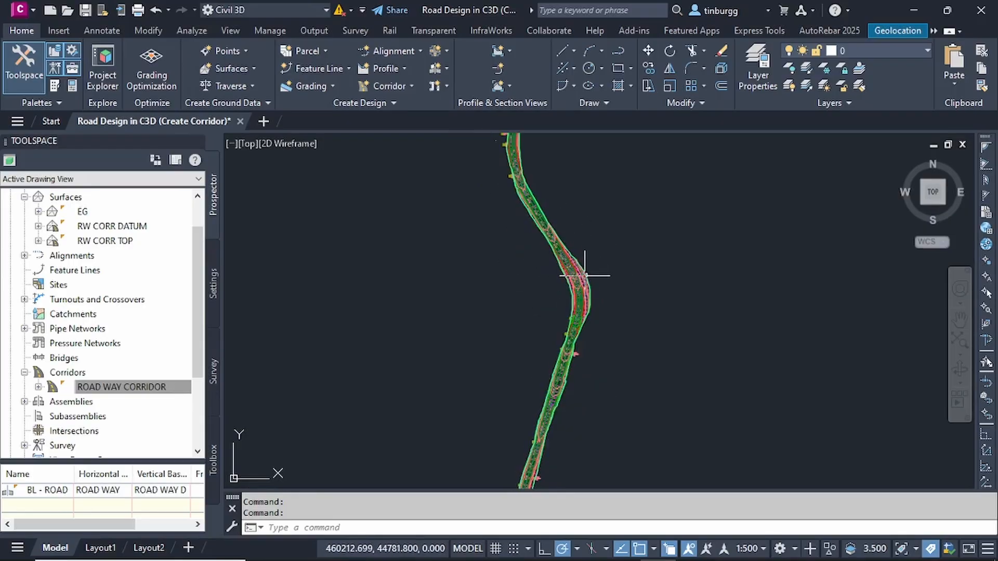
scroll(581, 260, "up", 3)
scroll(581, 256, "up", 1)
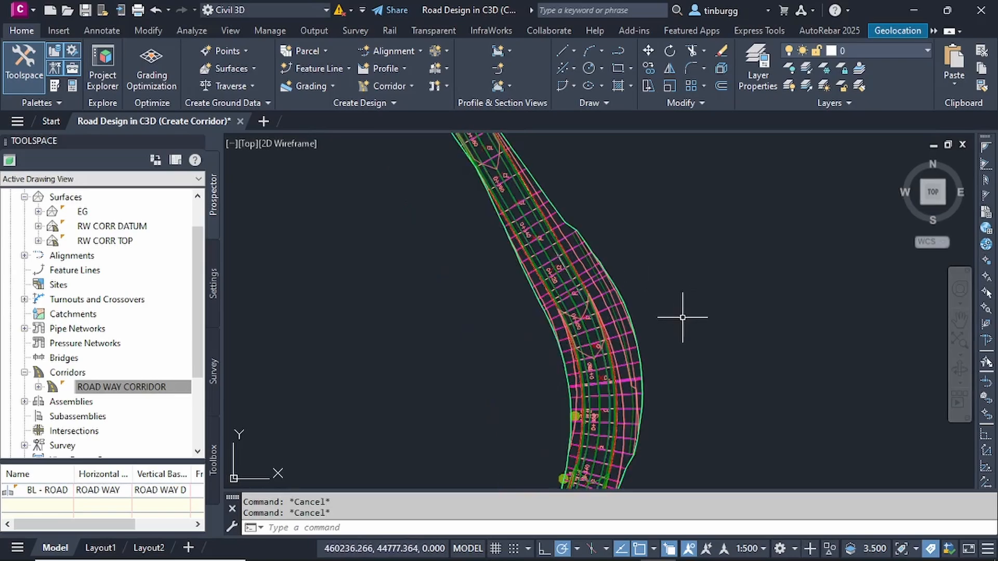
scroll(570, 307, "up", 2)
scroll(582, 307, "down", 2)
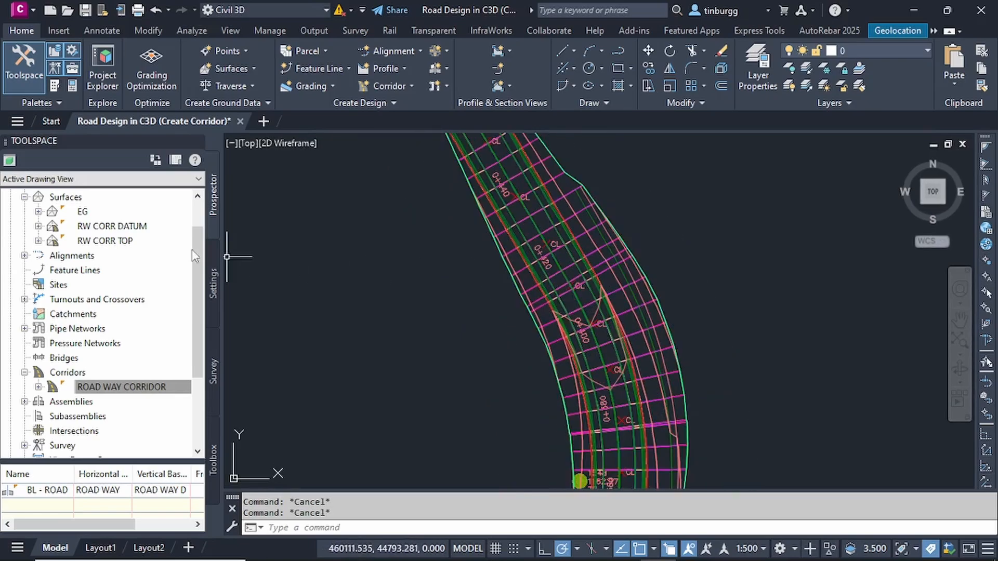
- Select the RW CORR DATUM surface and inspect its triangulation along the road in the Object Viewer
left_click(109, 227)
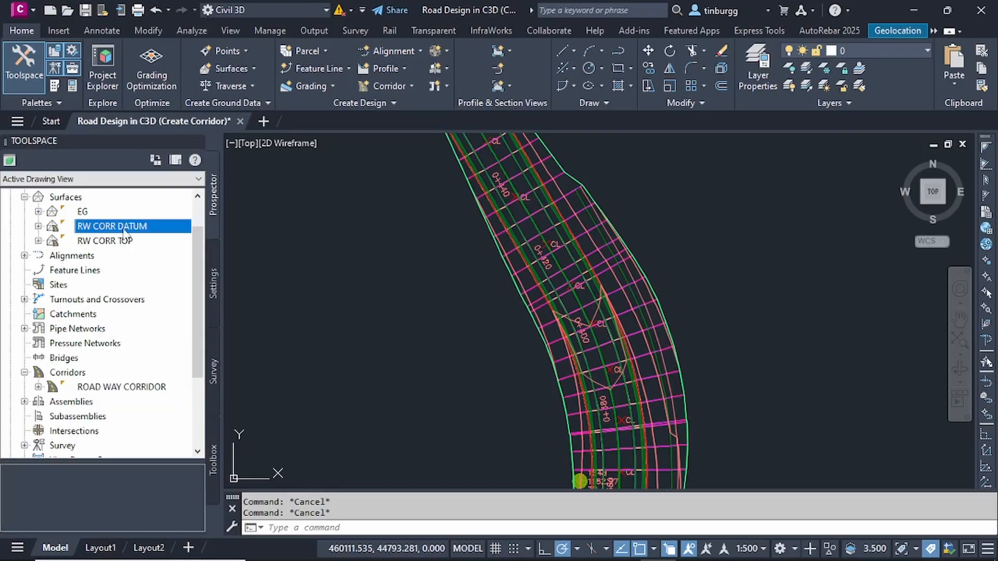
right_click(125, 232)
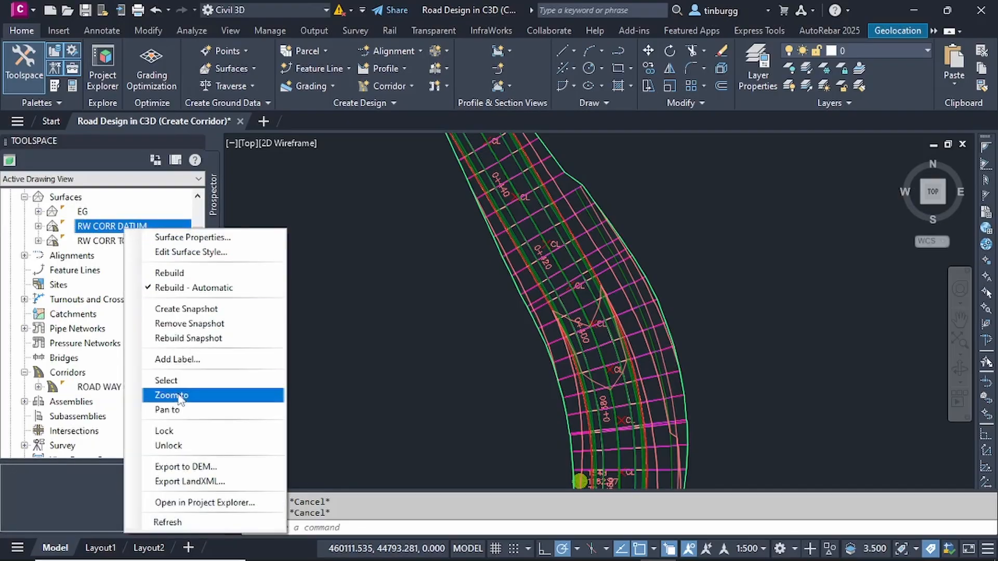
left_click(166, 381)
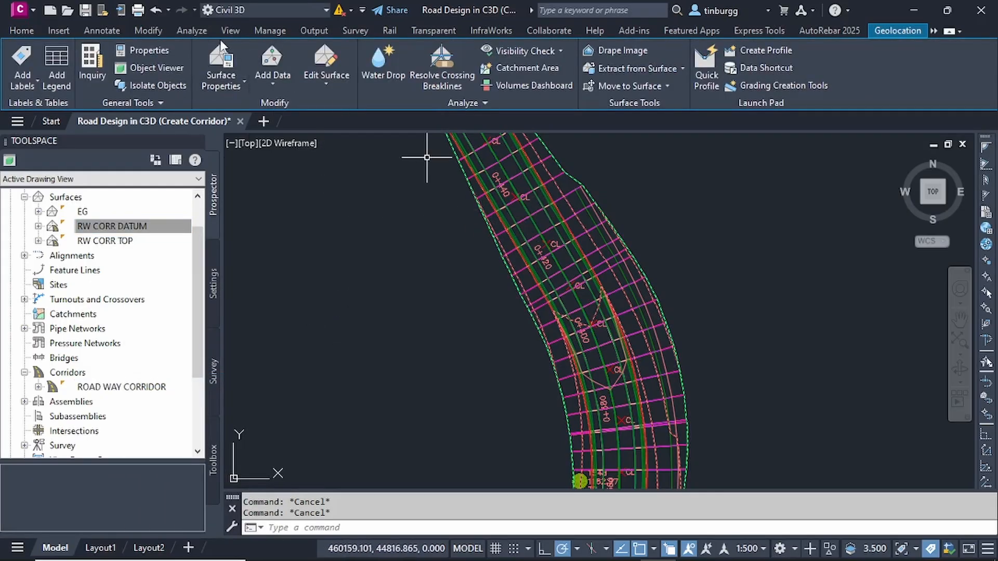
left_click(165, 64)
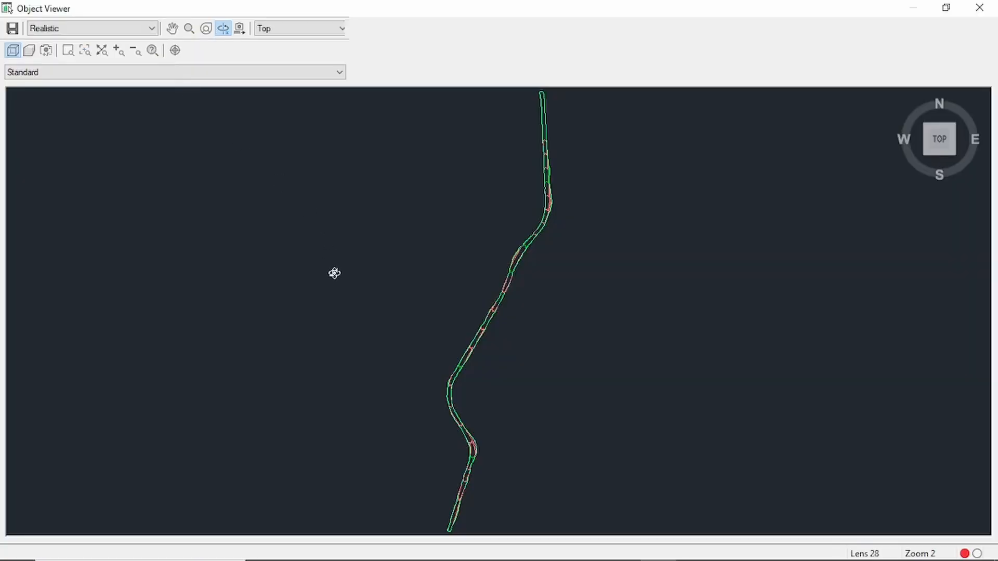
left_click_drag(386, 403, 372, 339)
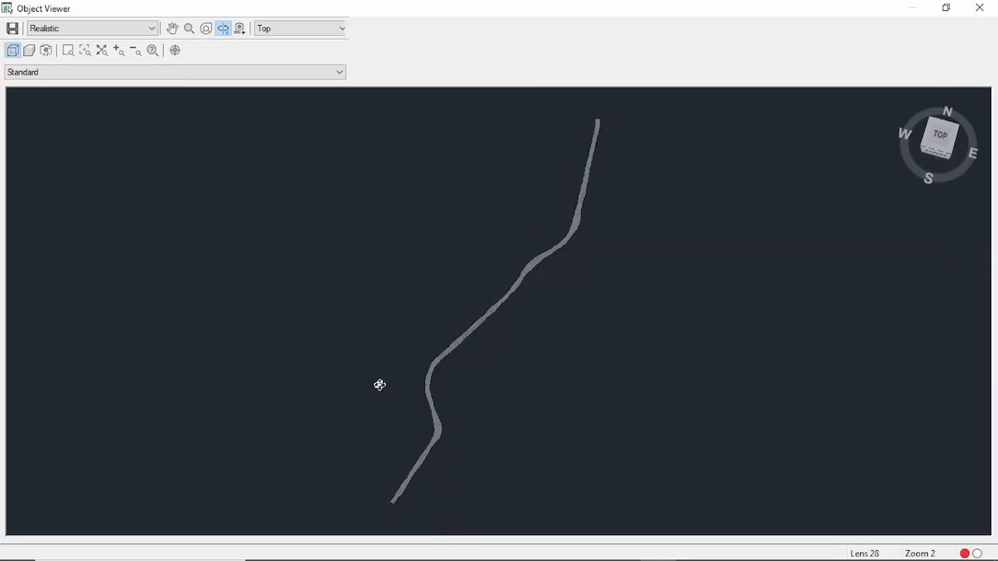
scroll(437, 431, "up", 3)
scroll(359, 425, "up", 2)
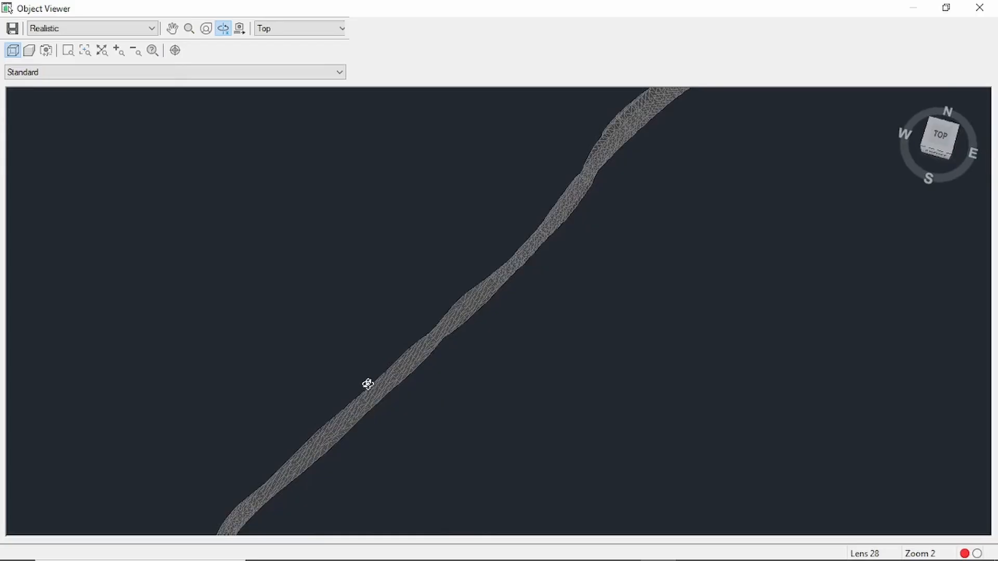
scroll(368, 384, "up", 5)
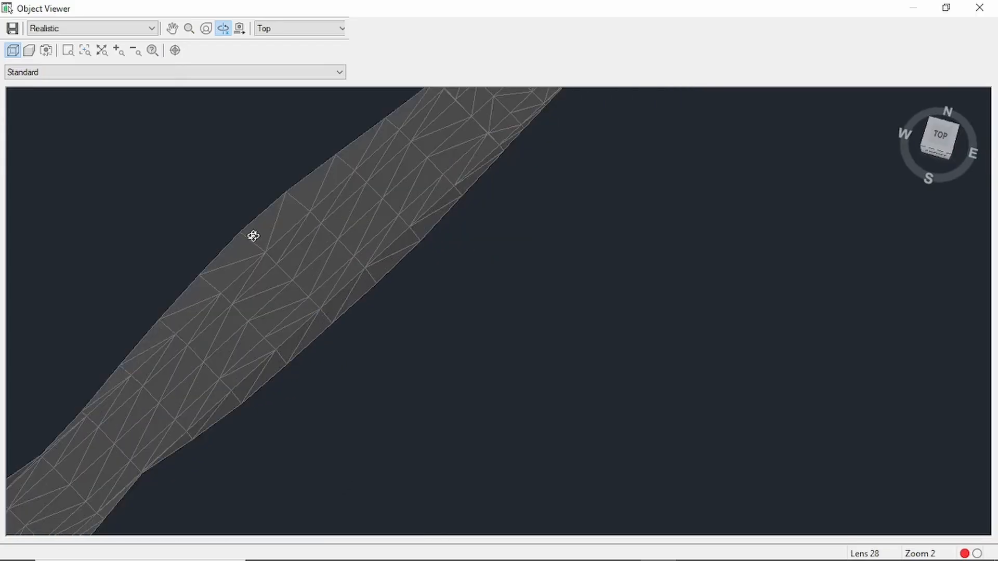
scroll(239, 223, "up", 2)
scroll(215, 207, "down", 3)
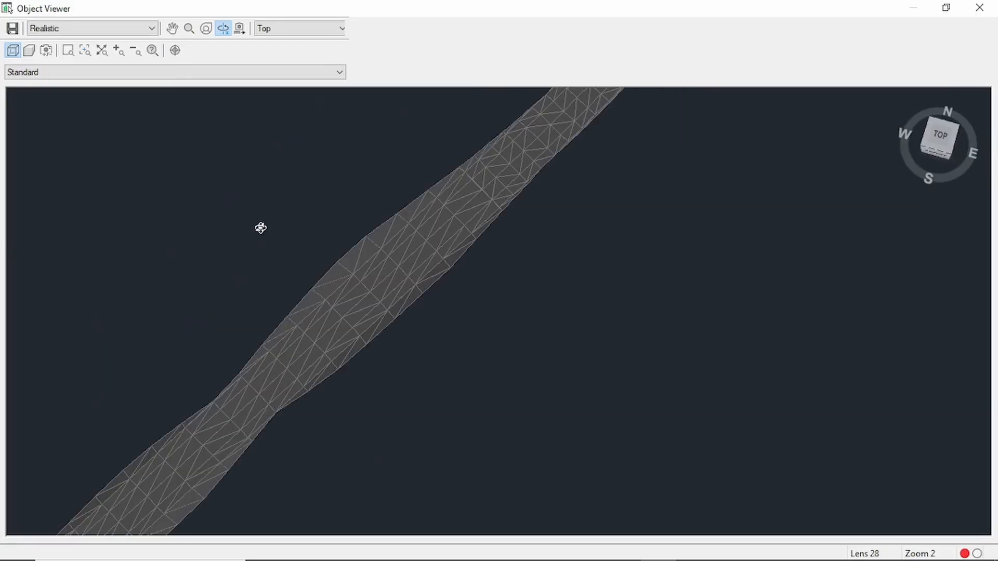
scroll(260, 228, "up", 2)
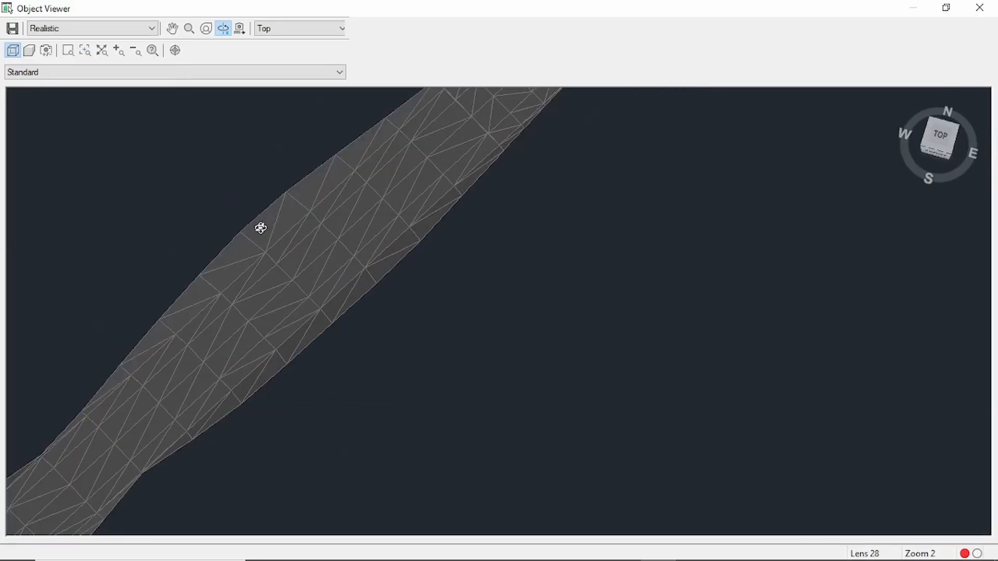
- Switch the viewer to the Conceptual visual style, inspect the datum surface along the road's bends, and close the viewer
left_click(153, 28)
left_click(74, 65)
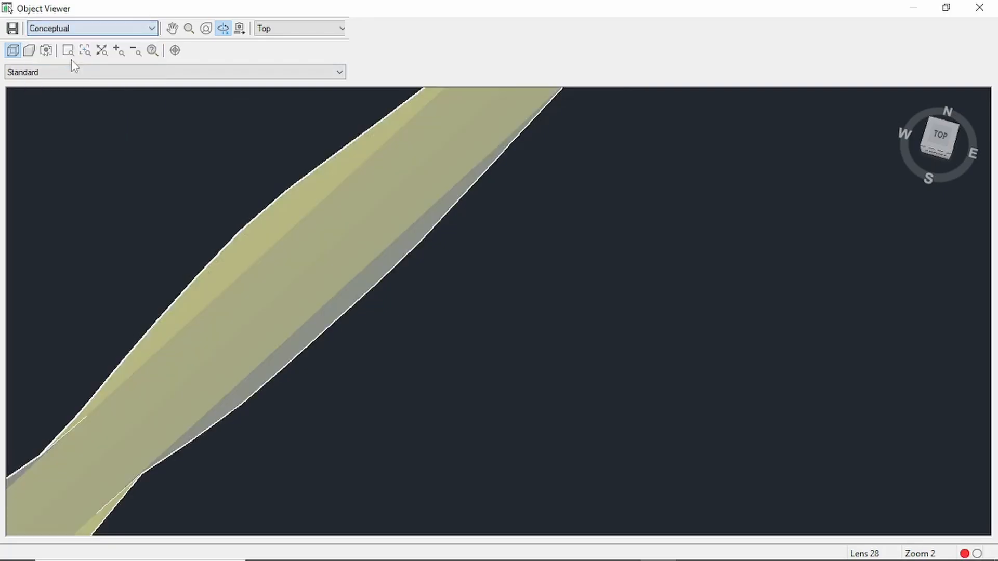
scroll(274, 218, "down", 2)
left_click_drag(274, 218, 287, 224)
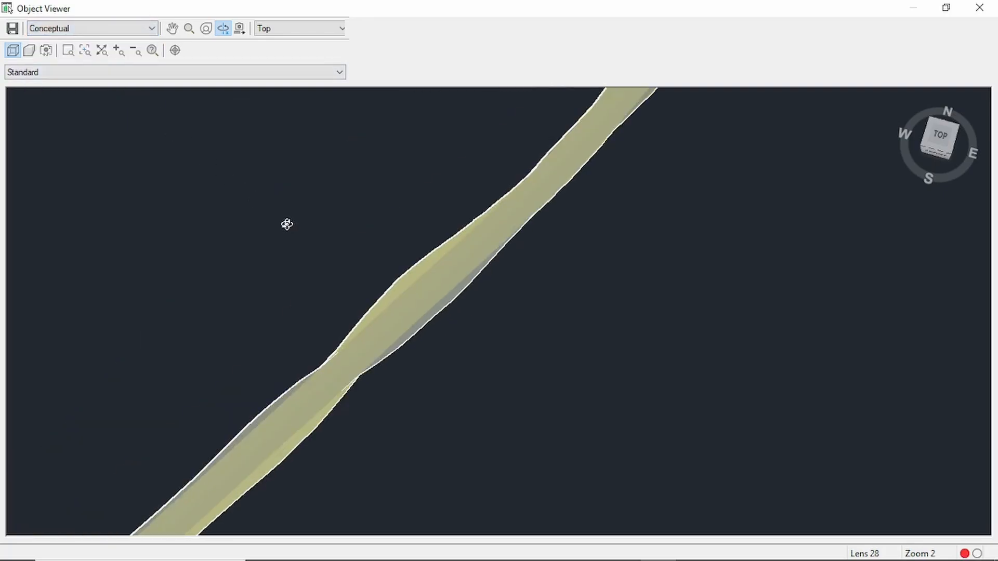
left_click_drag(398, 282, 466, 222)
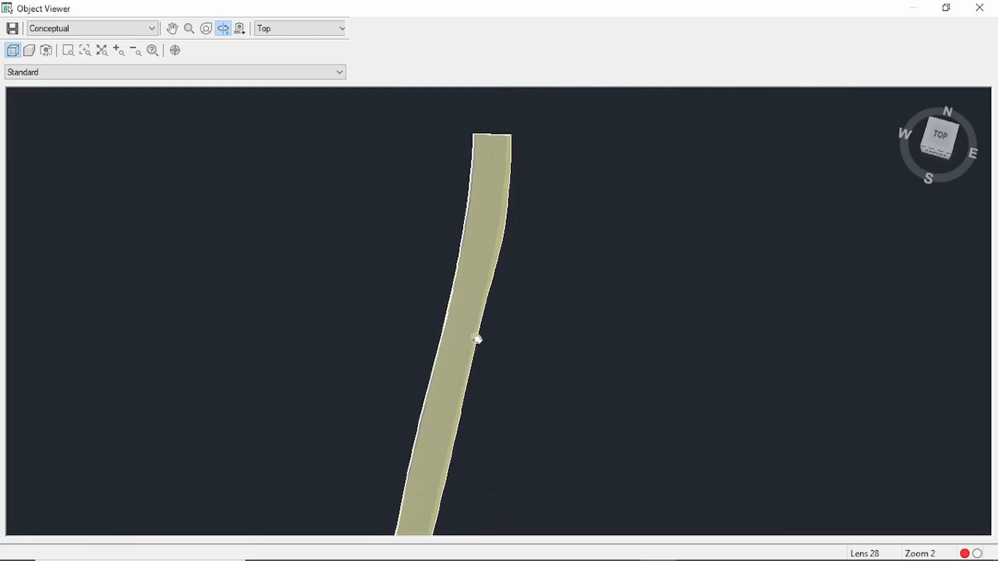
left_click_drag(477, 339, 646, 110)
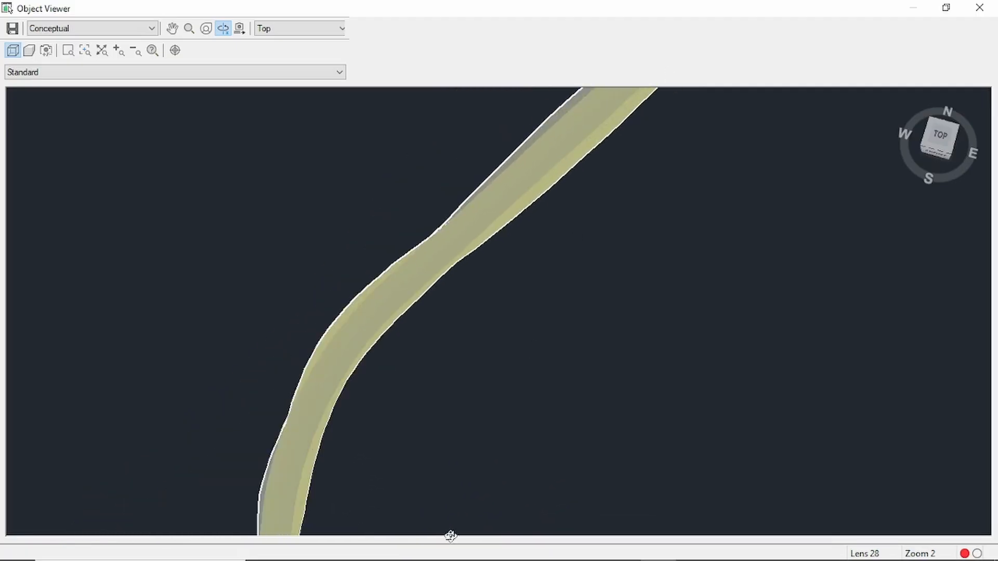
left_click_drag(386, 489, 630, 42)
left_click_drag(596, 456, 427, 6)
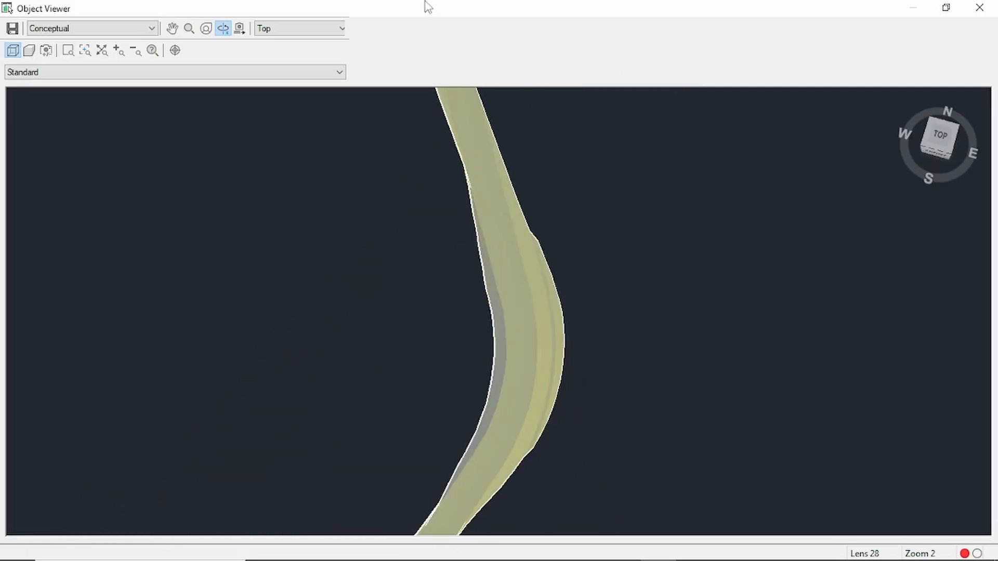
left_click_drag(563, 471, 265, 258)
left_click_drag(280, 348, 620, 155)
left_click_drag(563, 259, 665, 170)
left_click(974, 8)
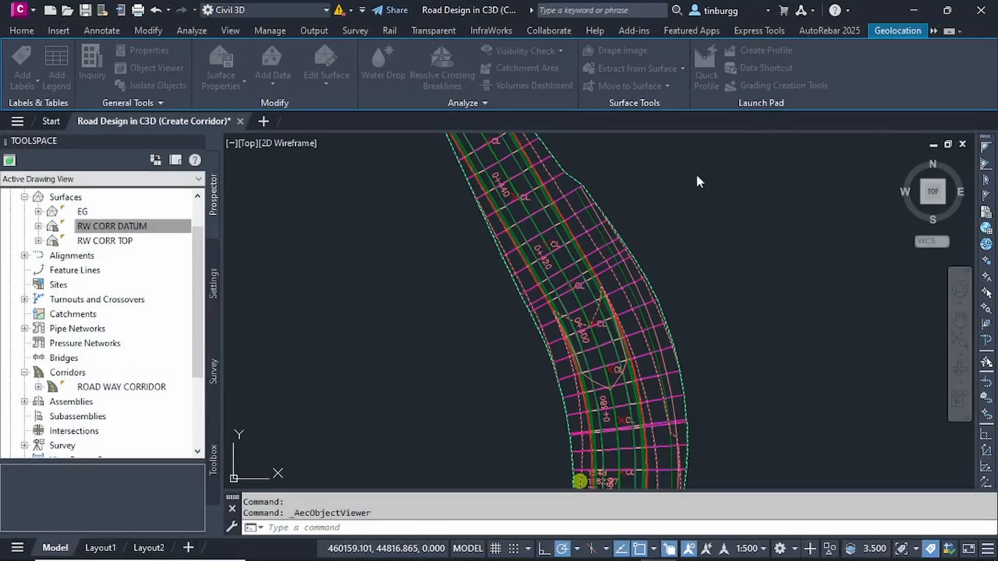
- Clear the selection and set the surface style of RW CORR DATUM to _No Display
key("Escape")
key("Escape")
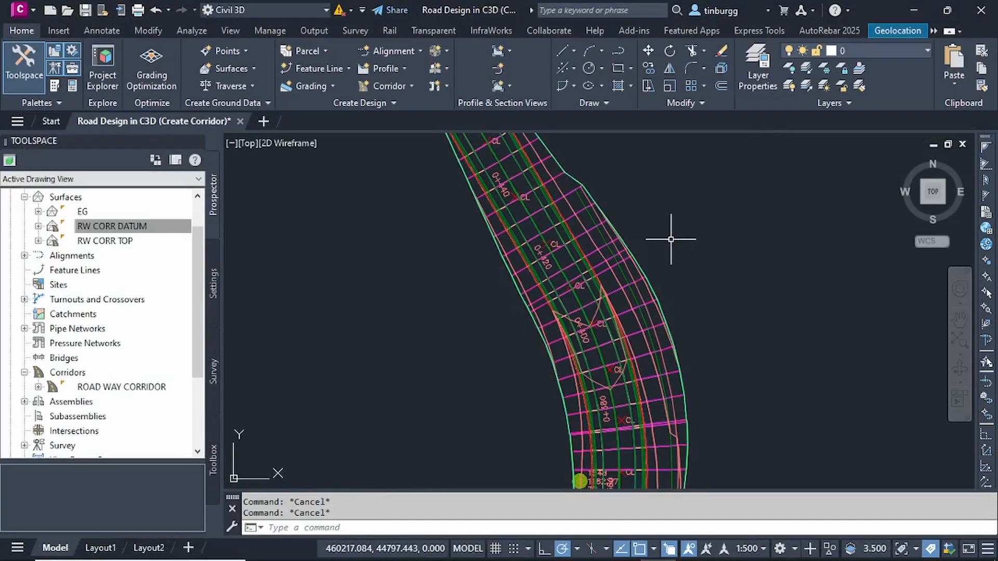
scroll(668, 236, "down", 5)
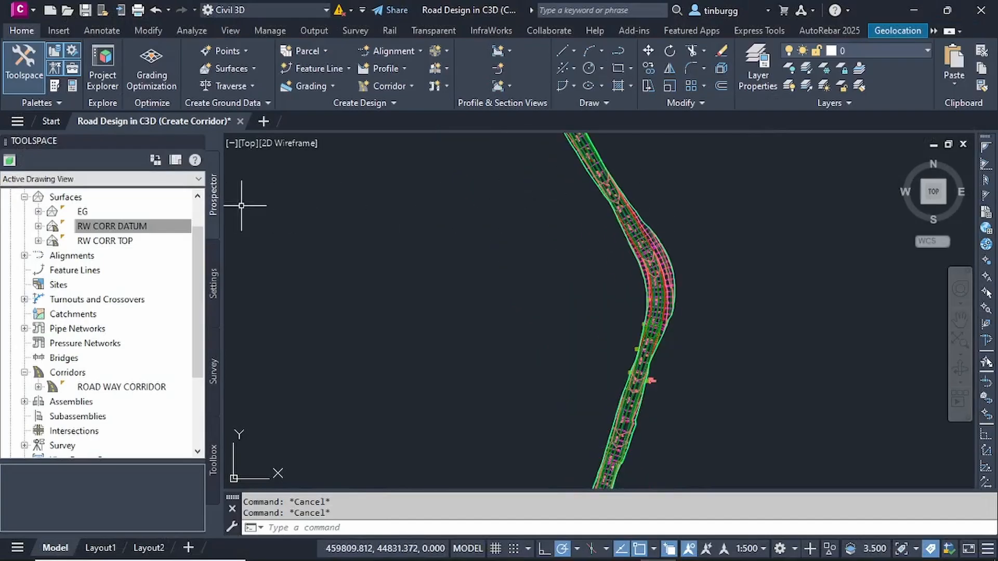
left_click(134, 225)
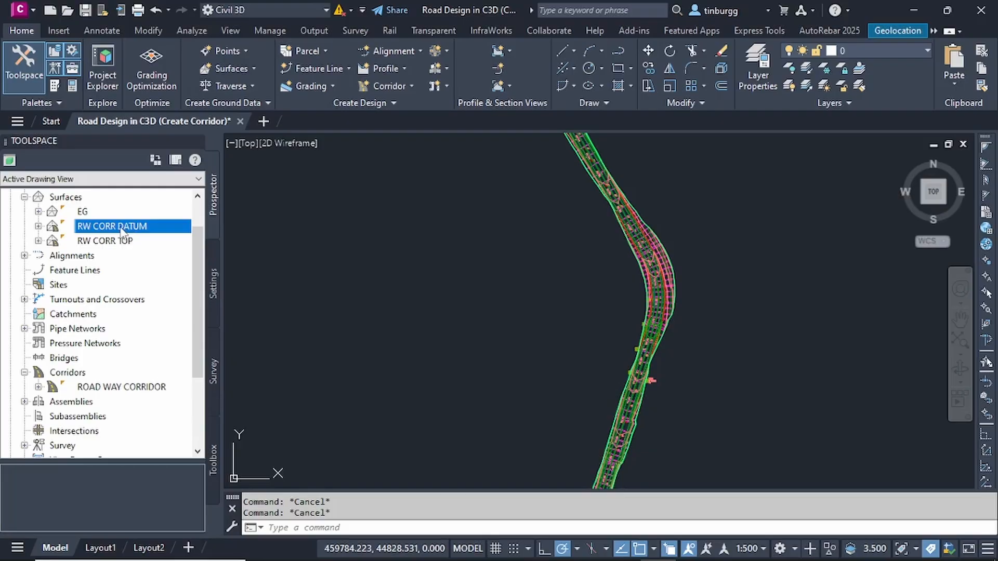
right_click(122, 231)
left_click(216, 235)
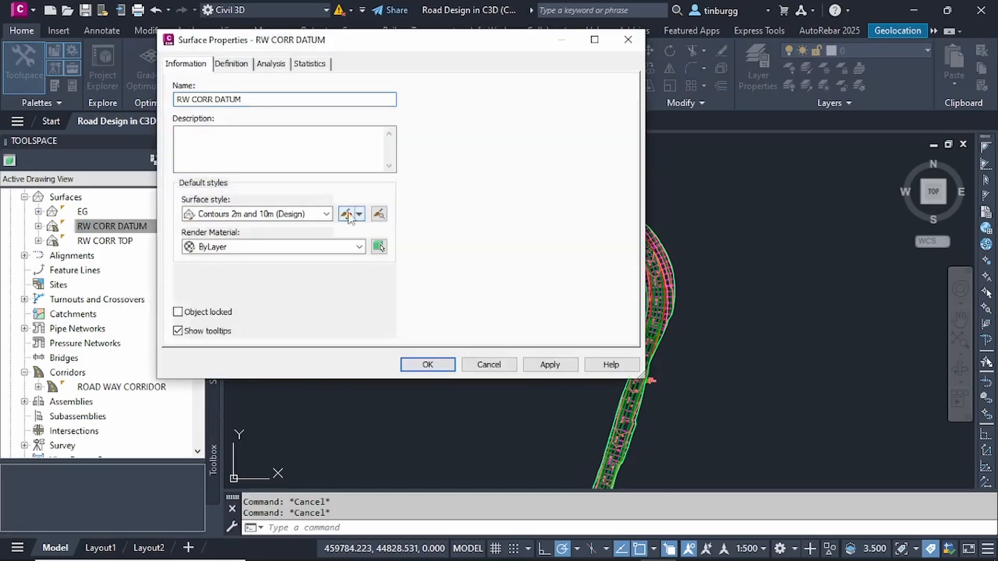
left_click(326, 214)
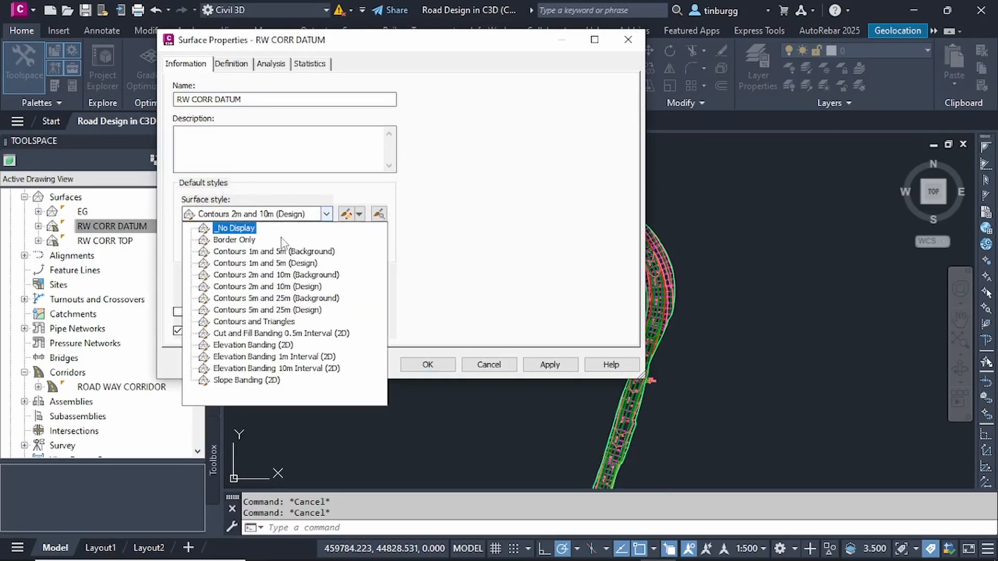
left_click(240, 227)
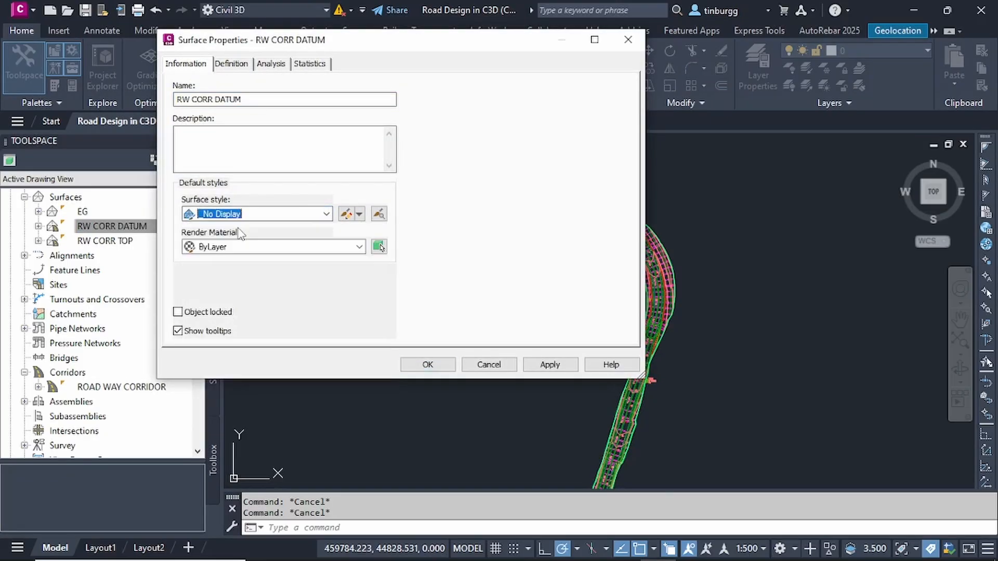
left_click(439, 366)
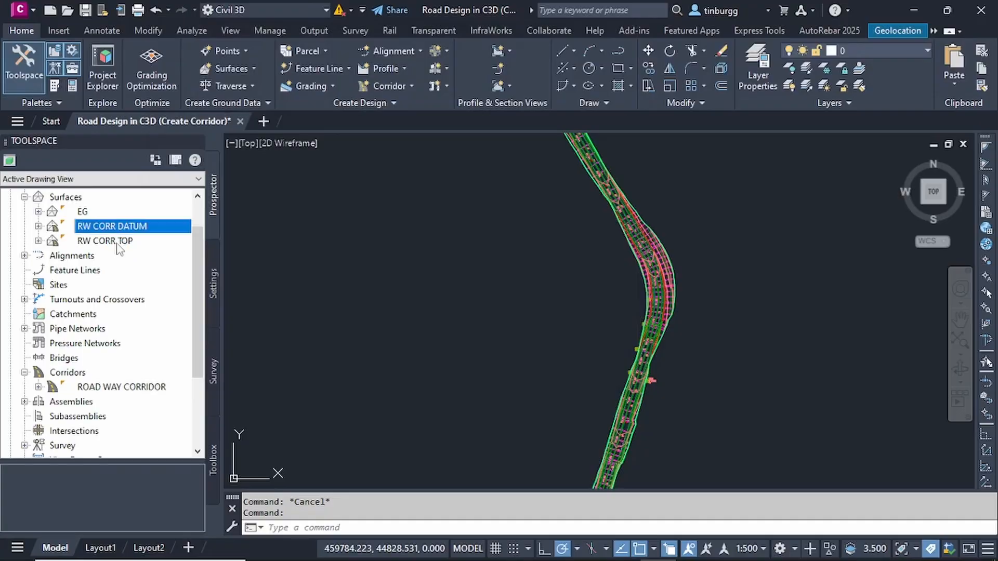
- Set the surface style of RW CORR TOP to _No Display
left_click(111, 242)
right_click(111, 243)
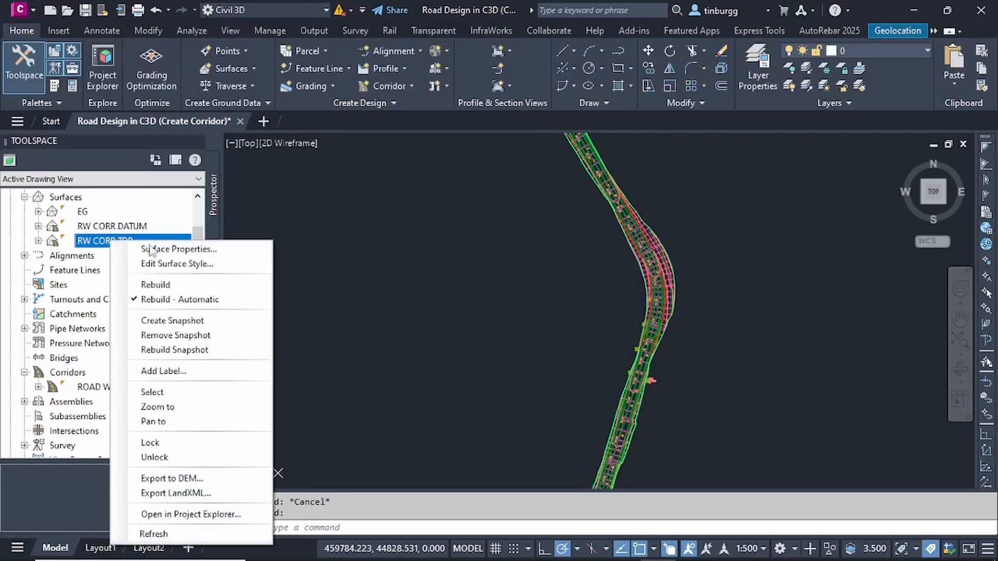
left_click(244, 249)
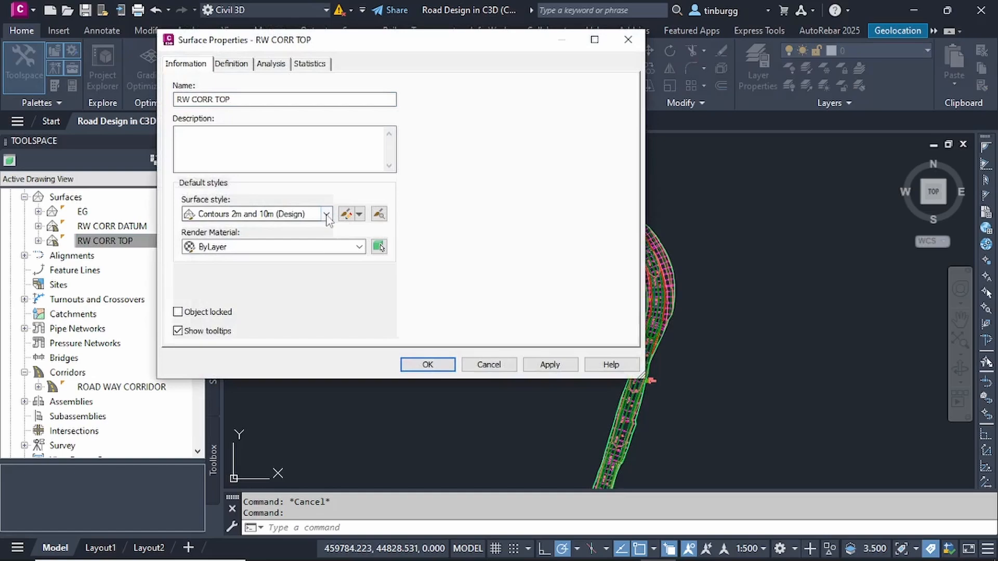
left_click(326, 215)
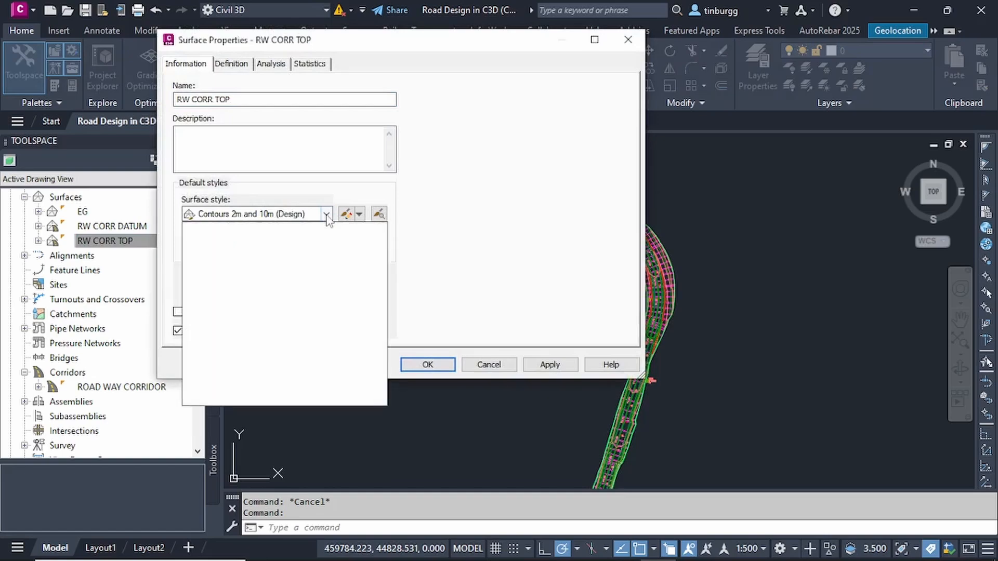
left_click(239, 227)
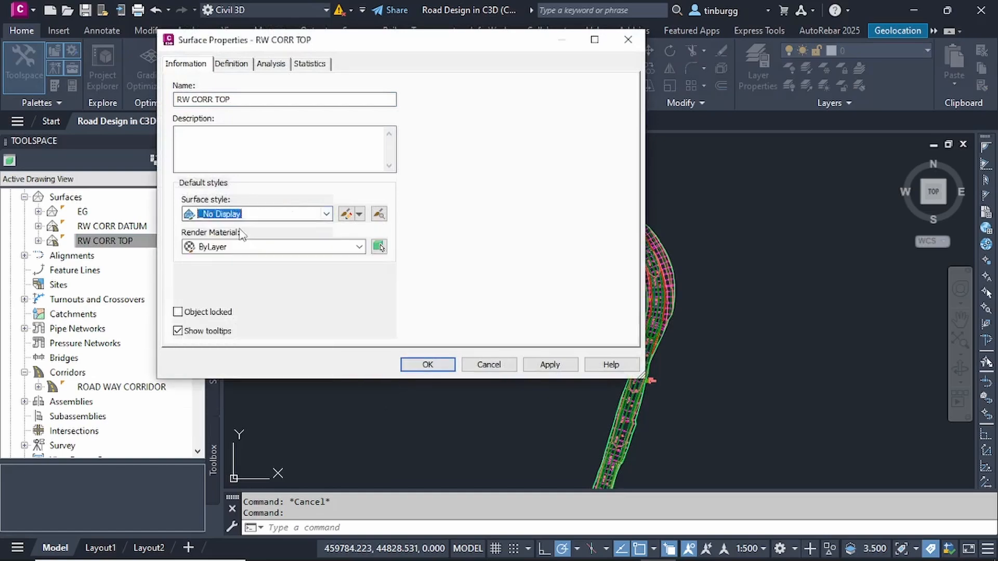
left_click(435, 365)
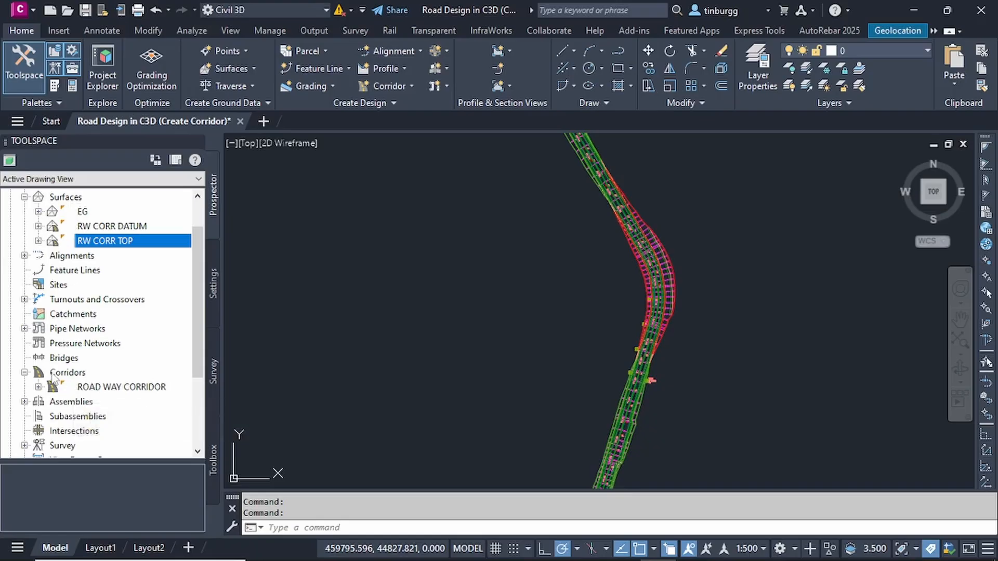
right_click(108, 228)
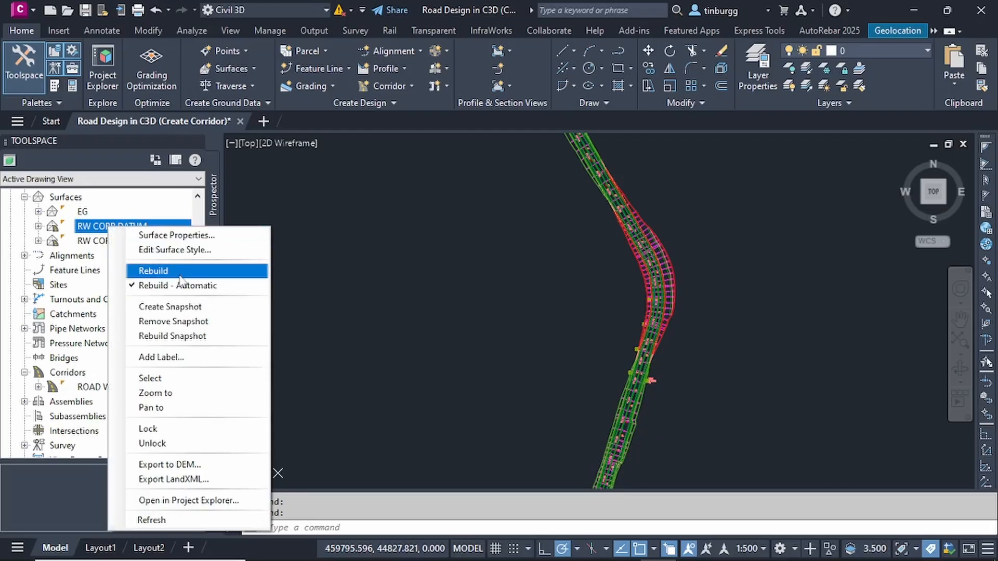
left_click(454, 347)
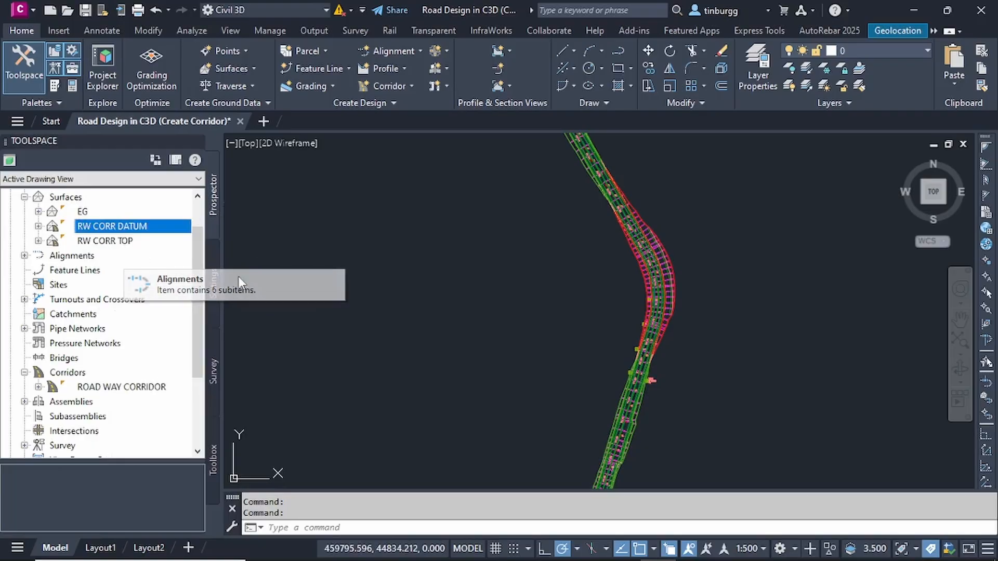
scroll(649, 302, "down", 4)
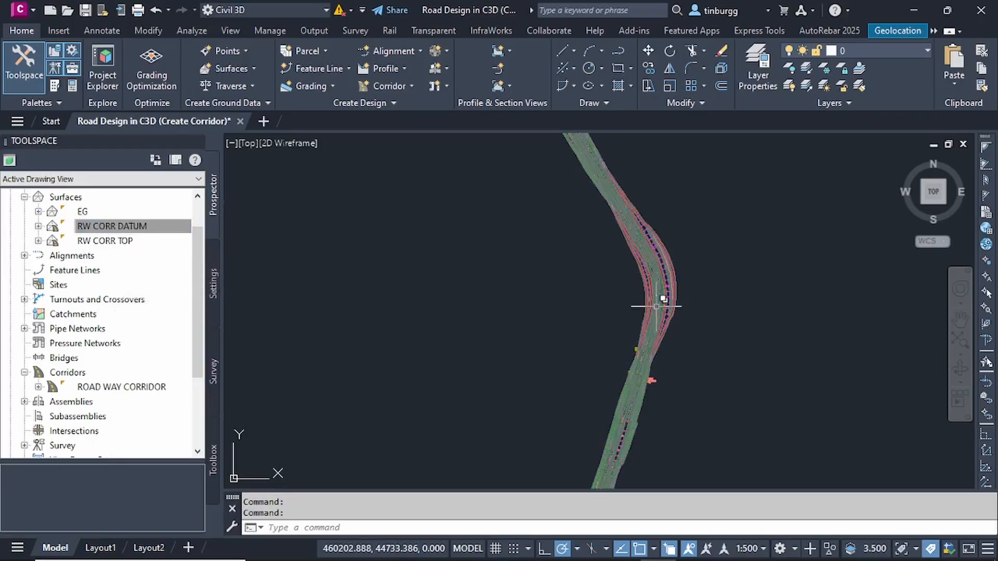
scroll(651, 350, "up", 5)
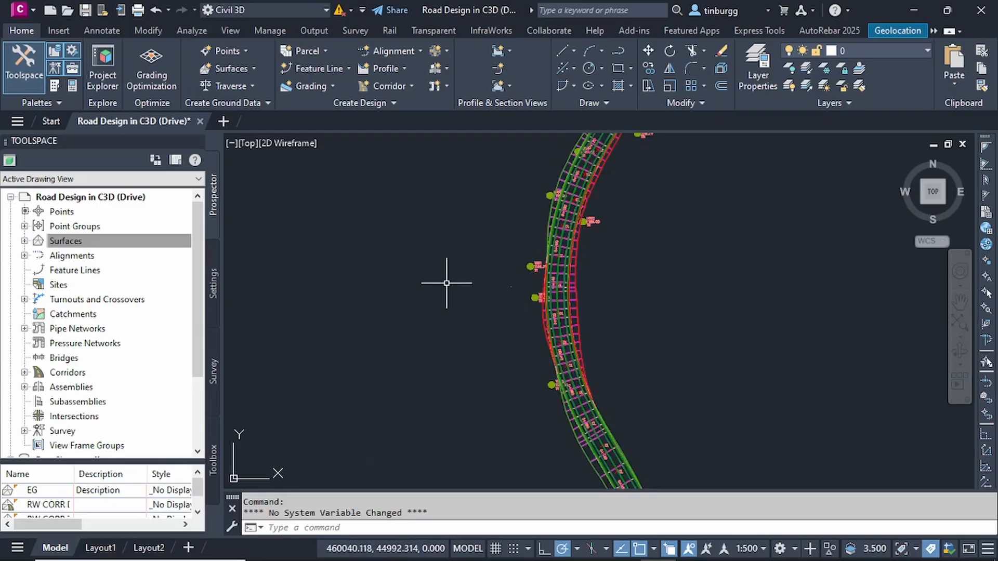
- Start the Drive command with path selection from the list, using Alignment as the object type to drive along
left_click(189, 31)
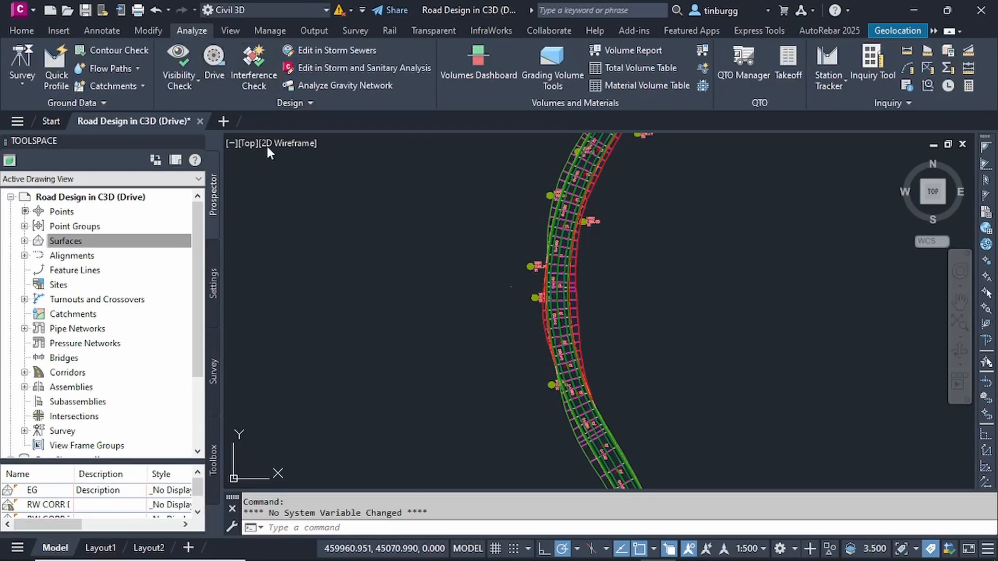
left_click(213, 64)
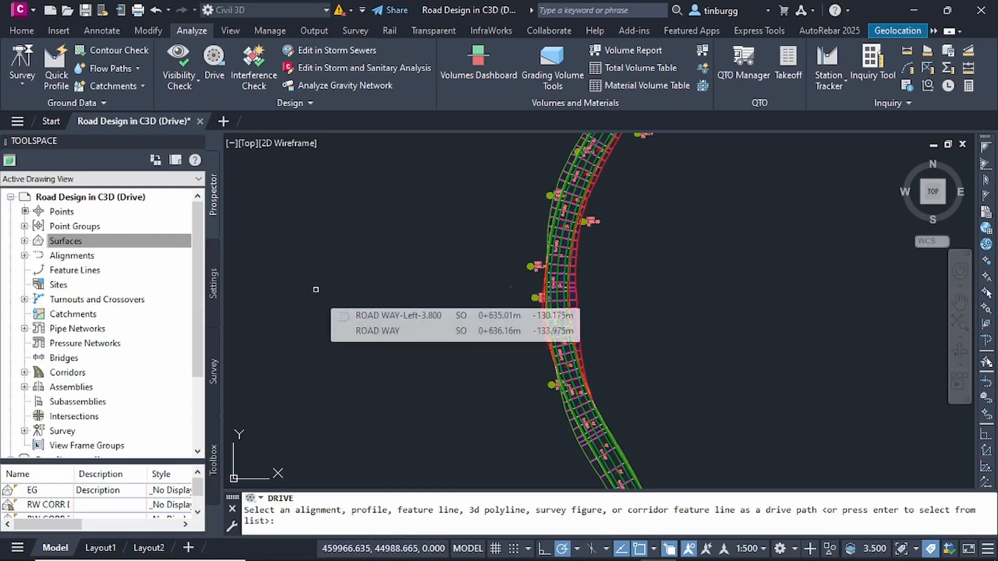
key("Return")
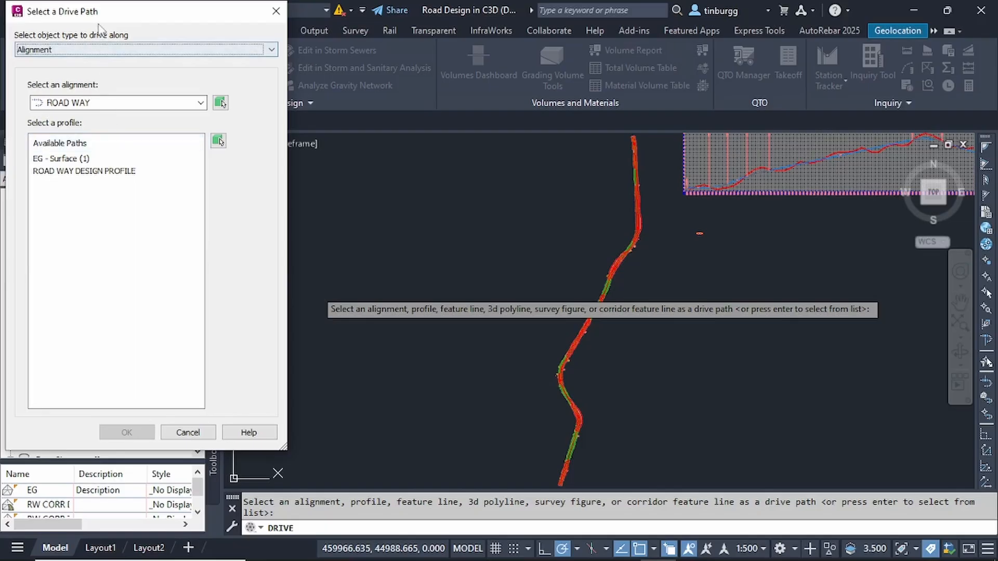
left_click_drag(106, 13, 183, 56)
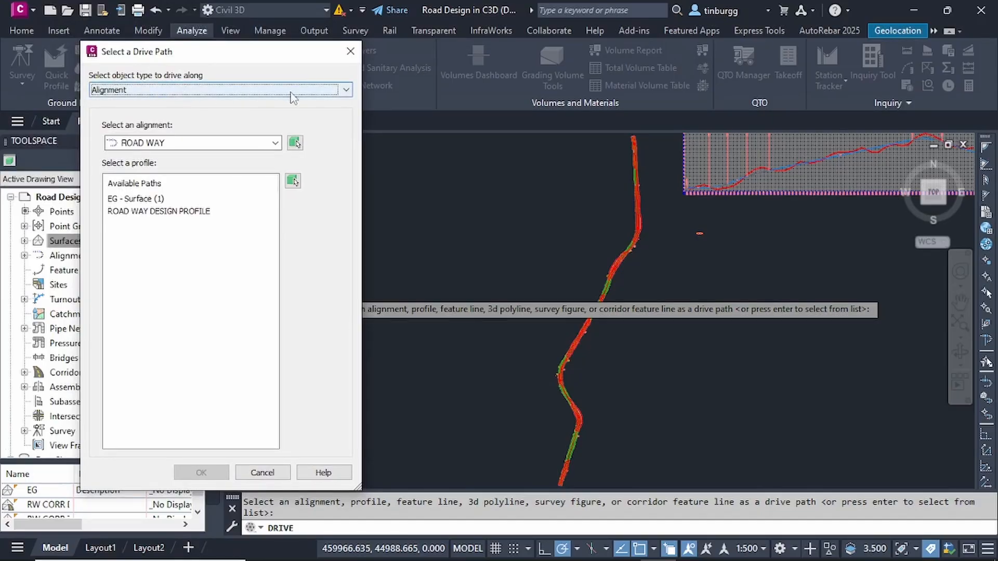
left_click(349, 93)
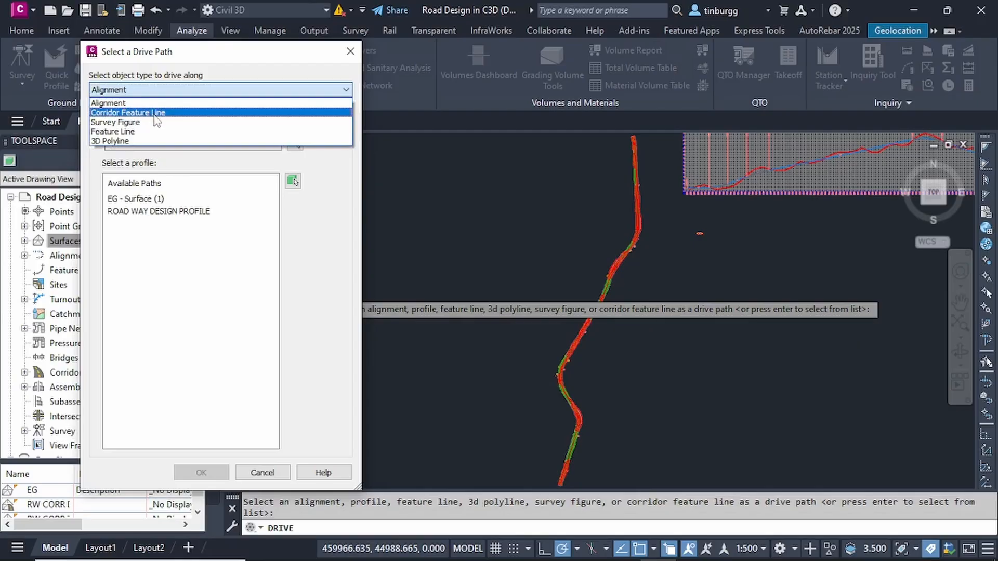
left_click(141, 90)
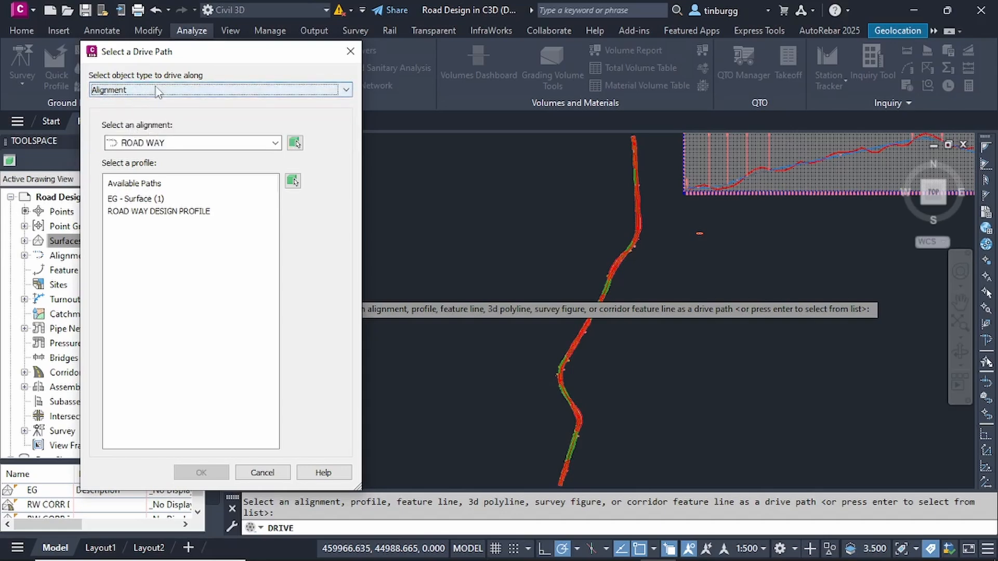
- Choose the ROAD WAY alignment with ROAD WAY DESIGN PROFILE as the drive path, and confirm it
left_click(278, 146)
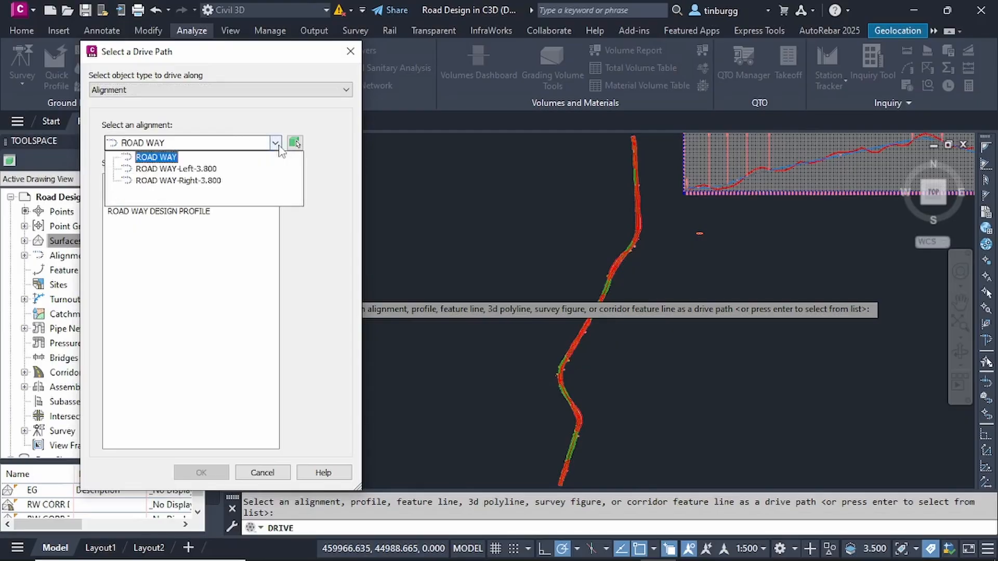
left_click(162, 156)
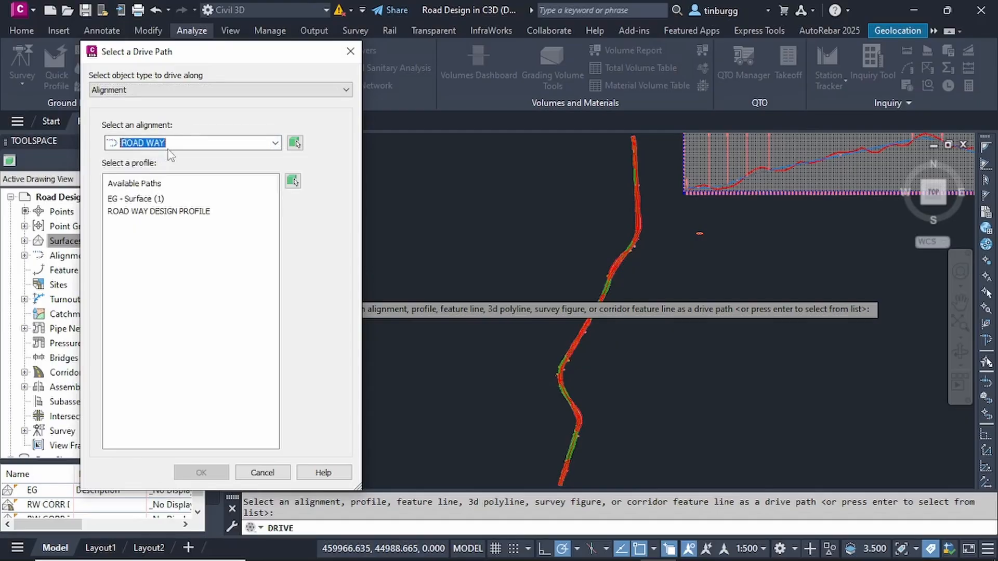
left_click(167, 212)
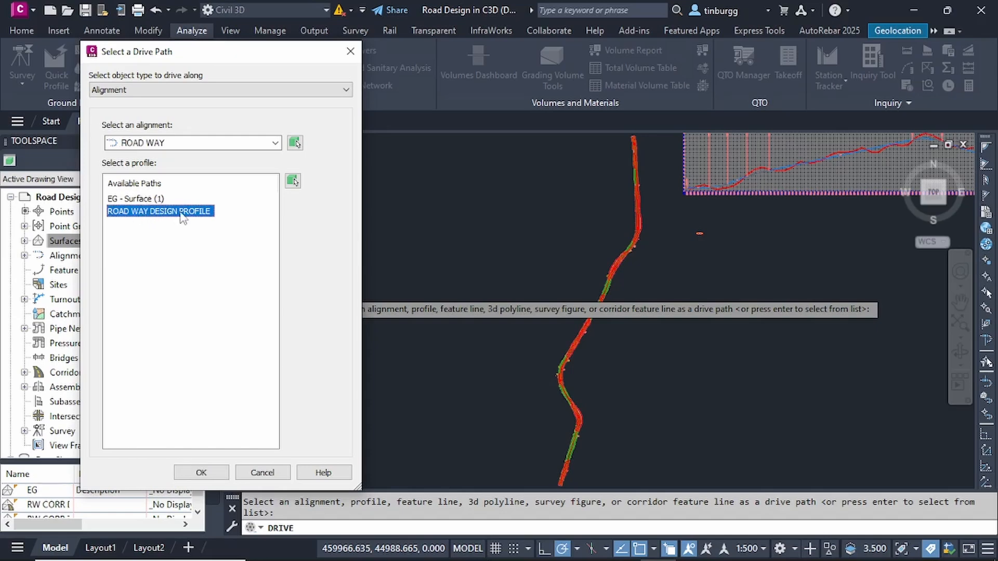
left_click(208, 471)
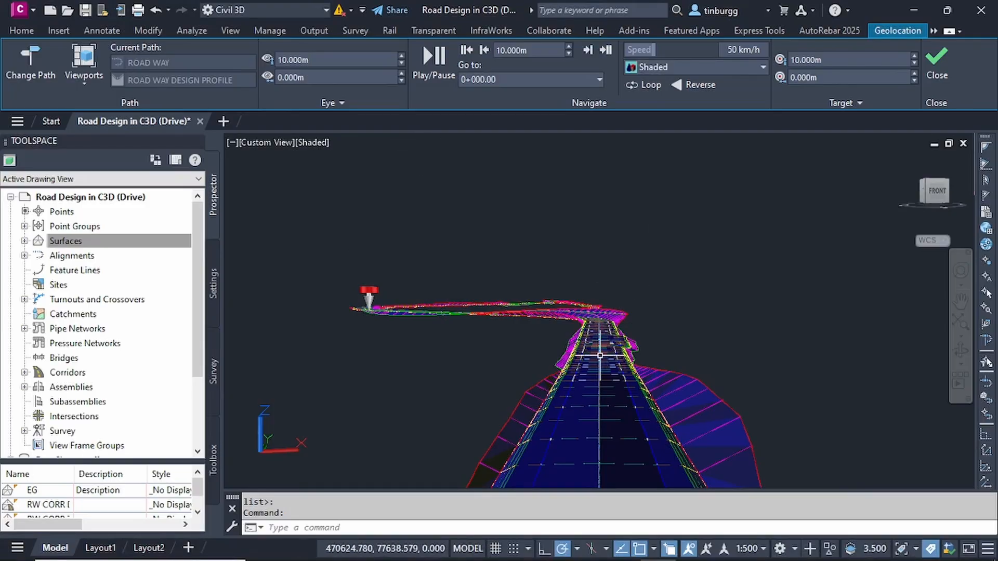
- Examine the drive's speed setting and the available visual styles, keeping 50 km/h and Shaded
scroll(600, 357, "up", 2)
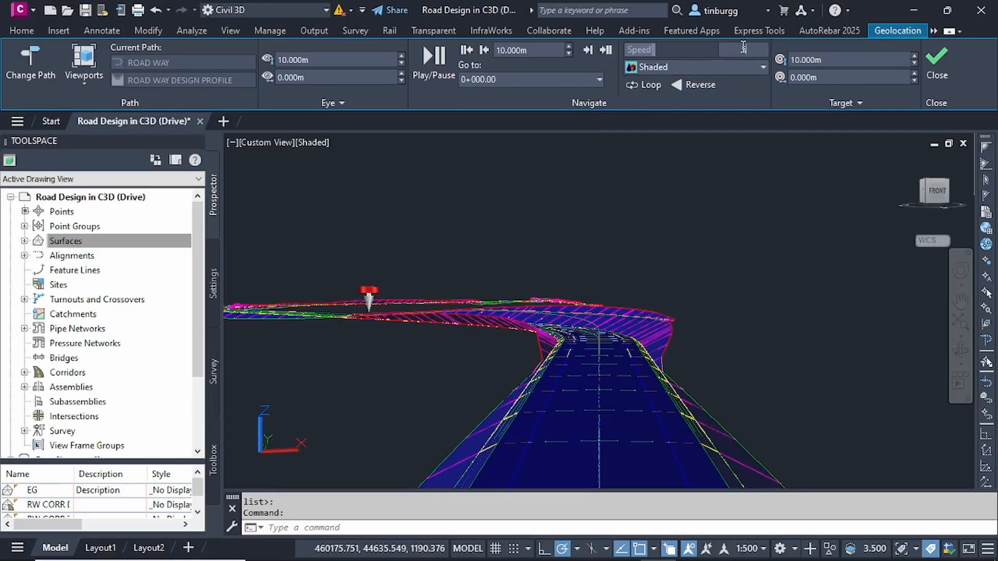
left_click(743, 48)
key("Return")
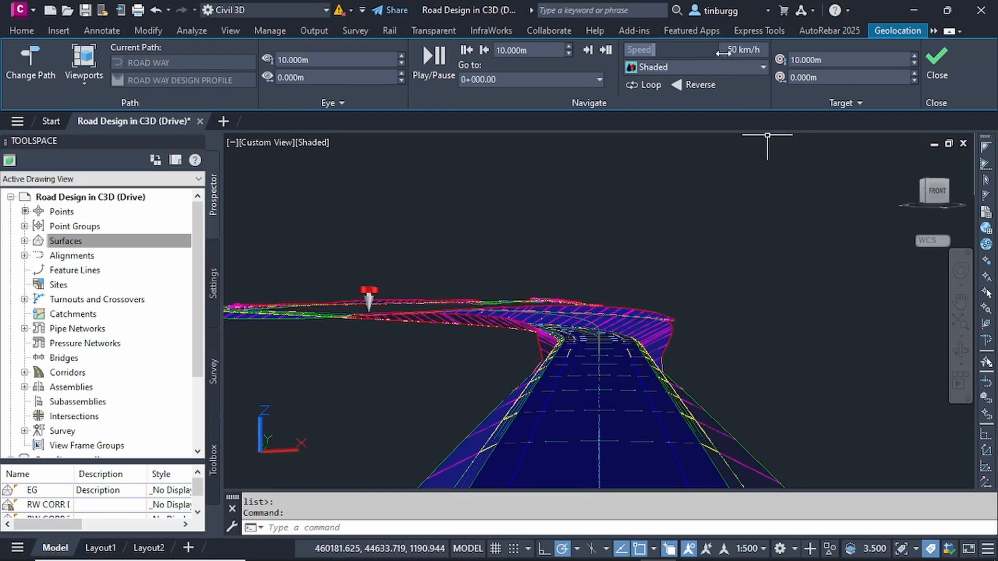
left_click(763, 66)
left_click(660, 164)
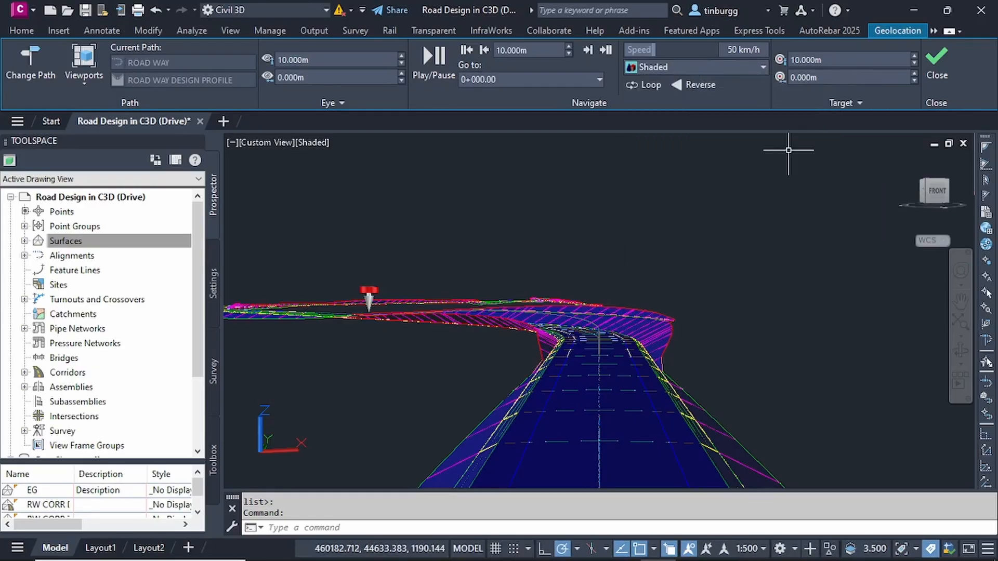
left_click(763, 66)
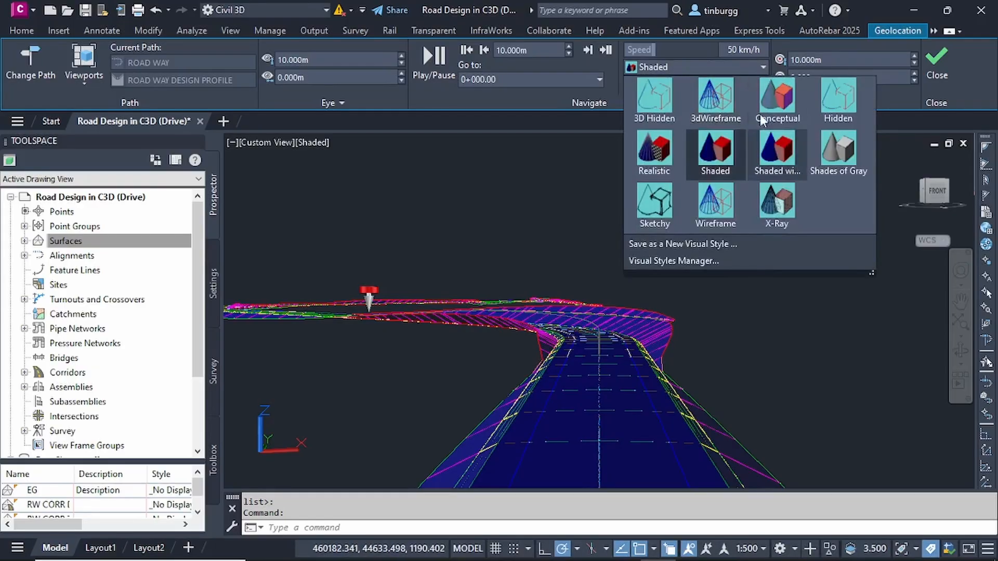
left_click(715, 68)
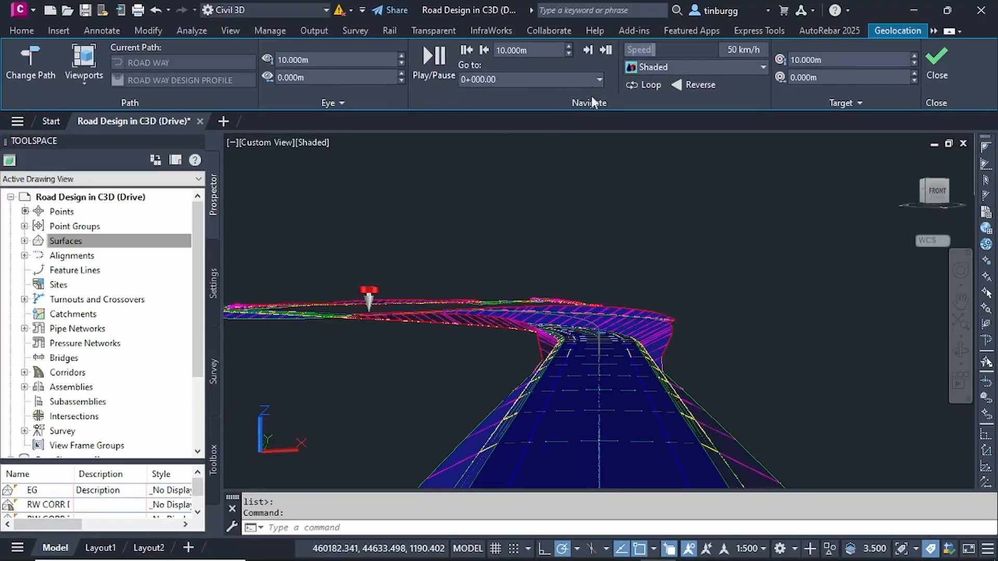
- Play the drive simulation along the corridor, pause and resume it partway, and close the Drive tool
left_click(429, 57)
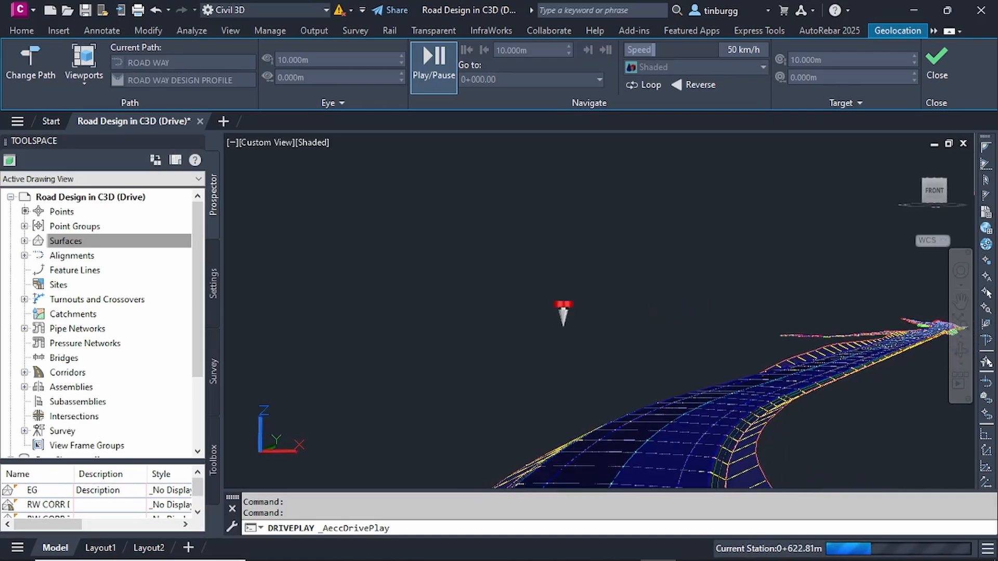
left_click(431, 65)
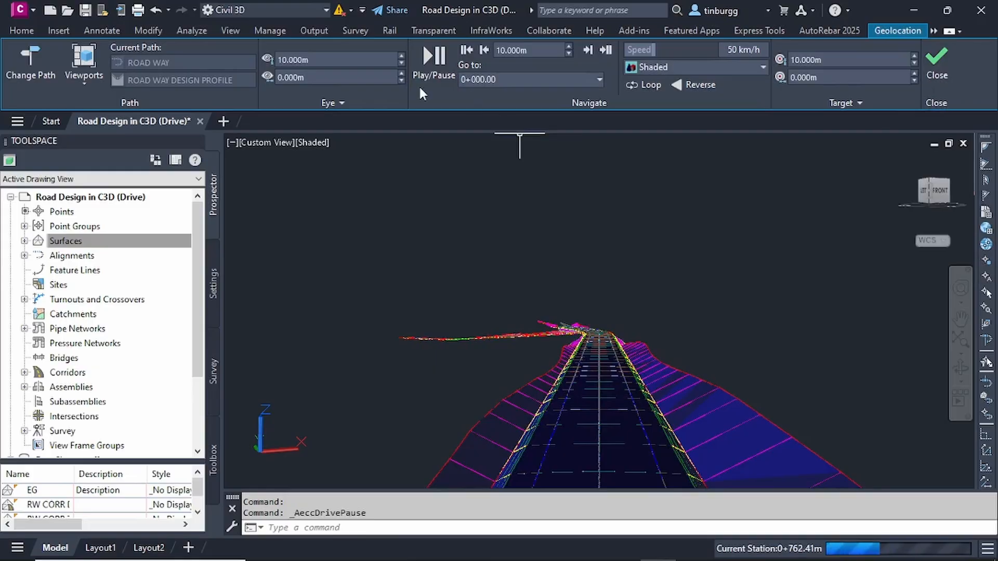
left_click(430, 59)
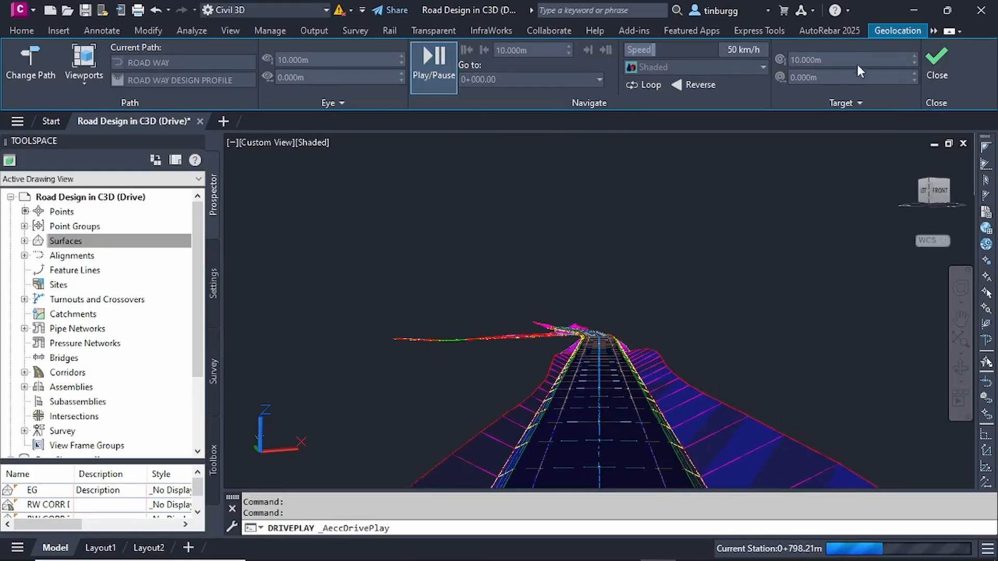
left_click(937, 67)
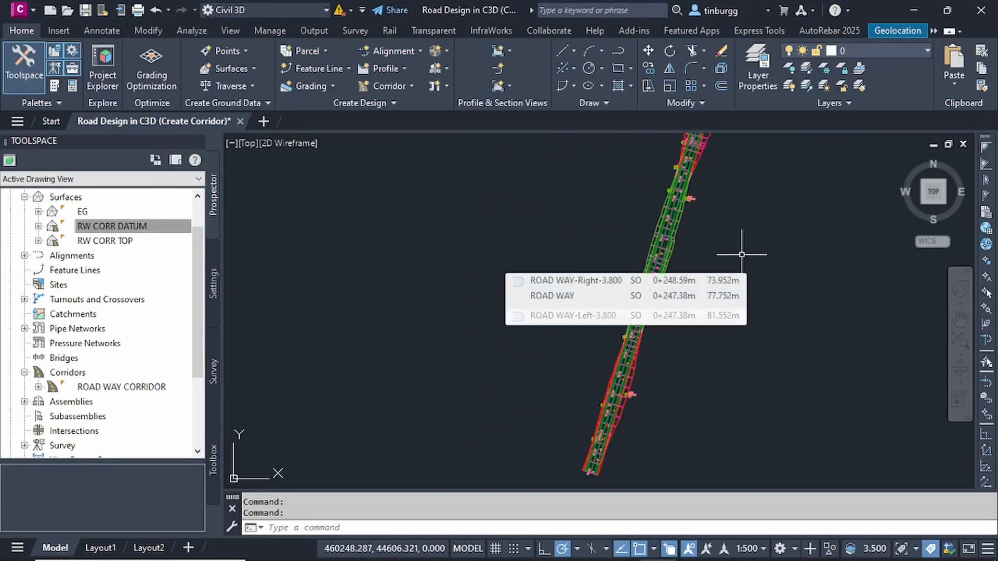
- Examine the finished road corridor in plan, up close around the widened stretch between stations 0+200 and 0+240
scroll(722, 244, "up", 4)
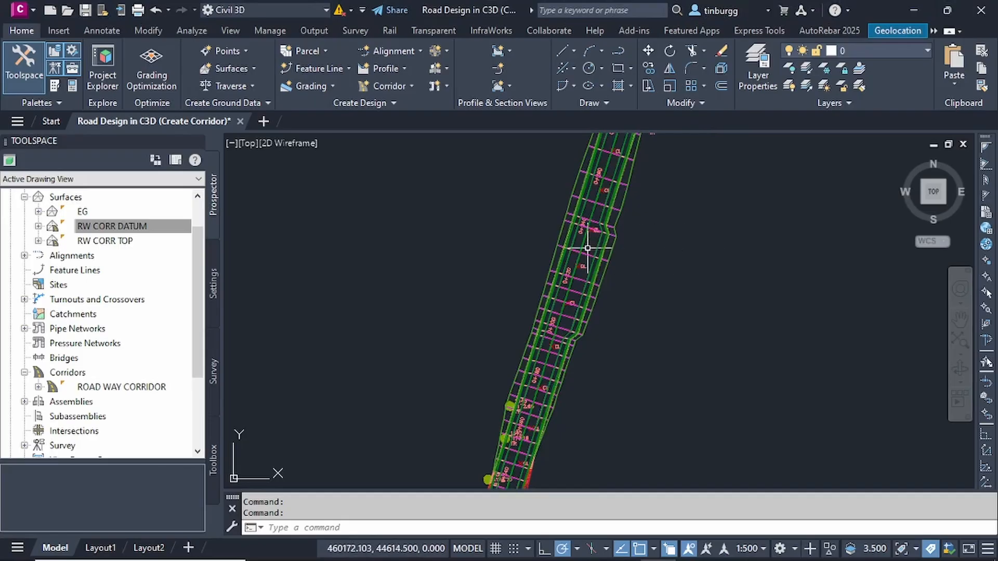
scroll(588, 245, "up", 2)
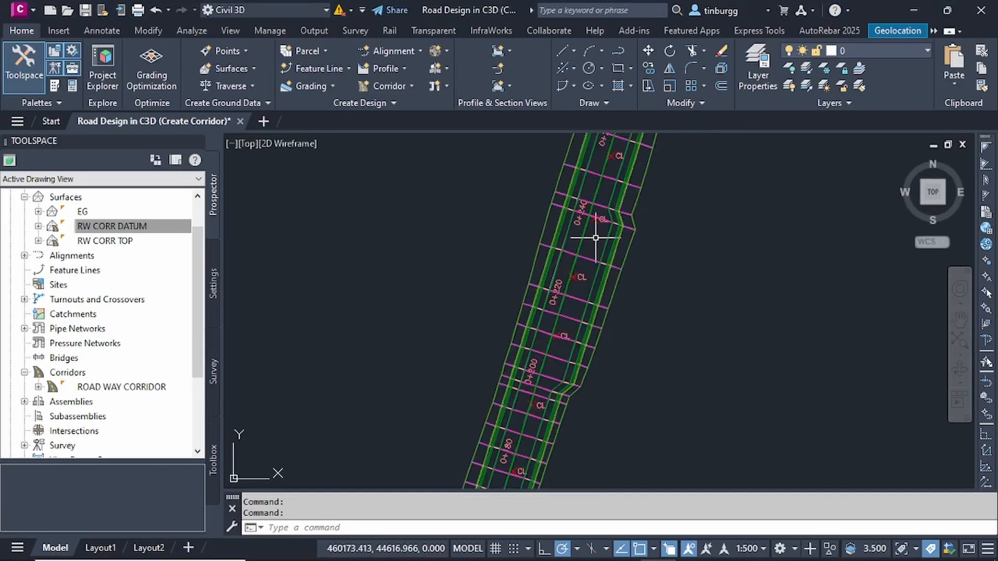
scroll(595, 238, "up", 4)
scroll(596, 237, "down", 5)
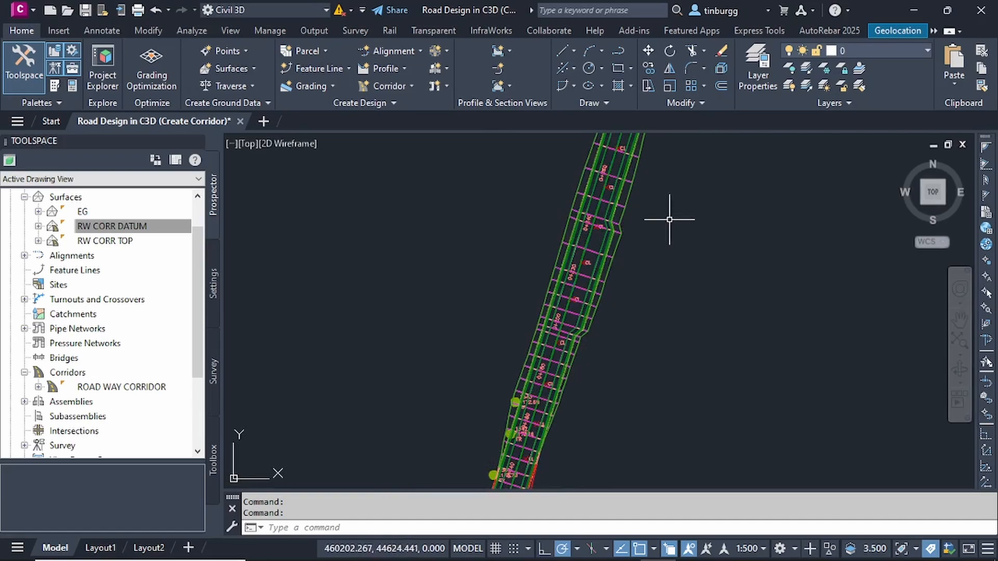
scroll(655, 219, "up", 3)
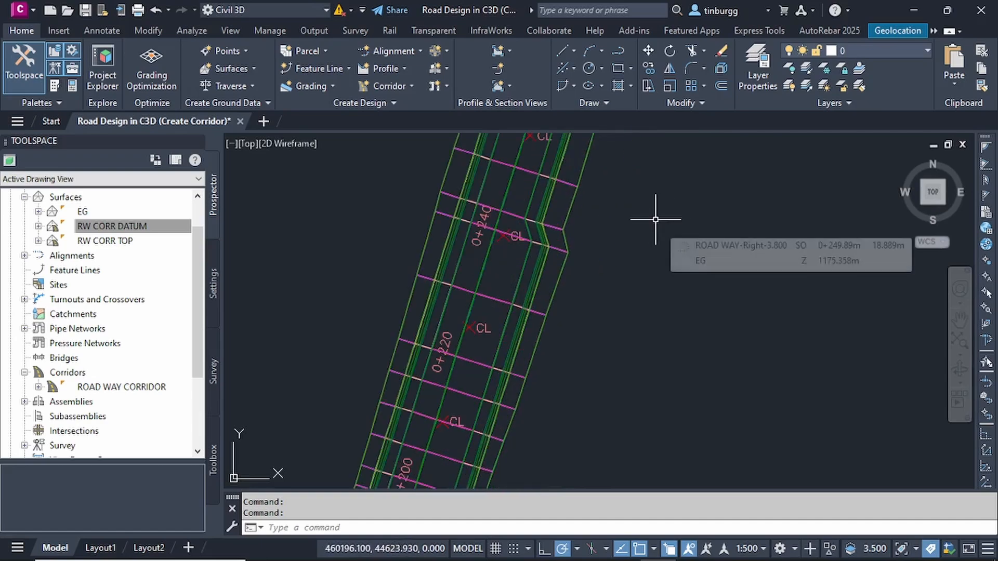
scroll(655, 220, "down", 2)
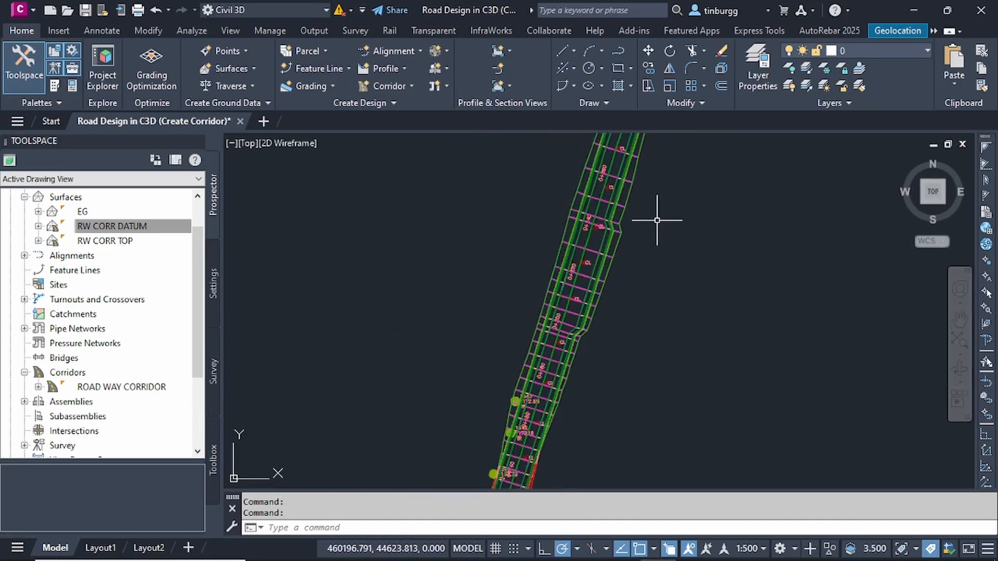
scroll(657, 220, "down", 2)
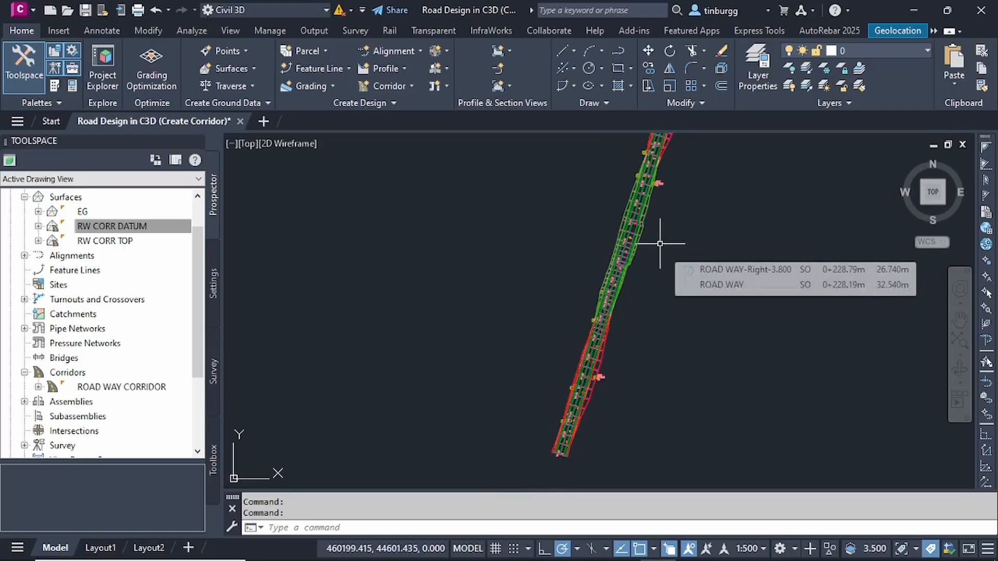
scroll(660, 243, "up", 3)
scroll(653, 244, "up", 3)
scroll(647, 245, "up", 2)
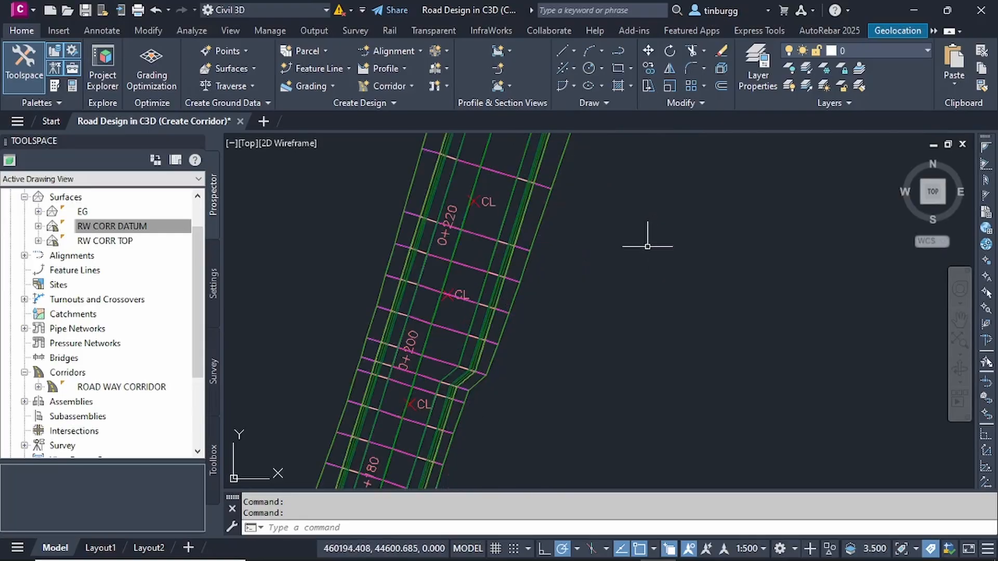
scroll(584, 246, "down", 3)
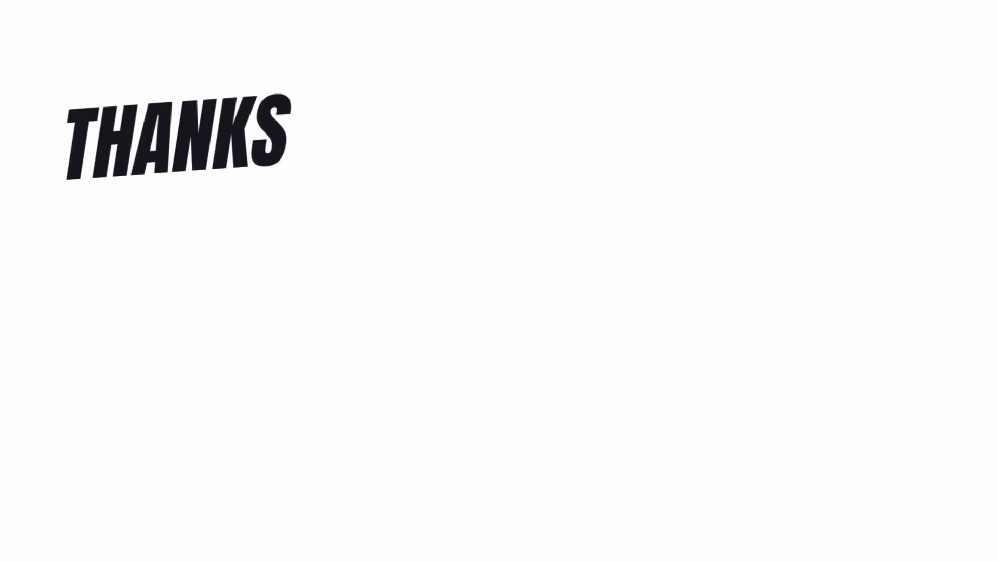